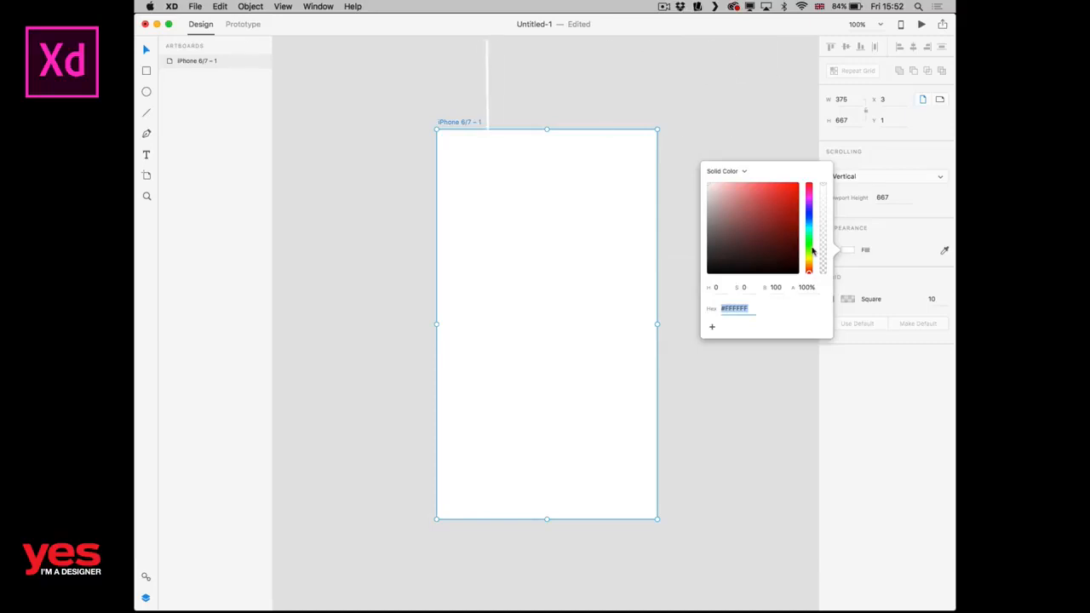
# Fill the artboard with a warm yellow, using hue 46, saturation 57 and brightness 97.
pyautogui.moveTo(809, 271); pyautogui.dragTo(810, 256)
pyautogui.moveTo(782, 203); pyautogui.dragTo(759, 185)
pyautogui.click(809, 263)
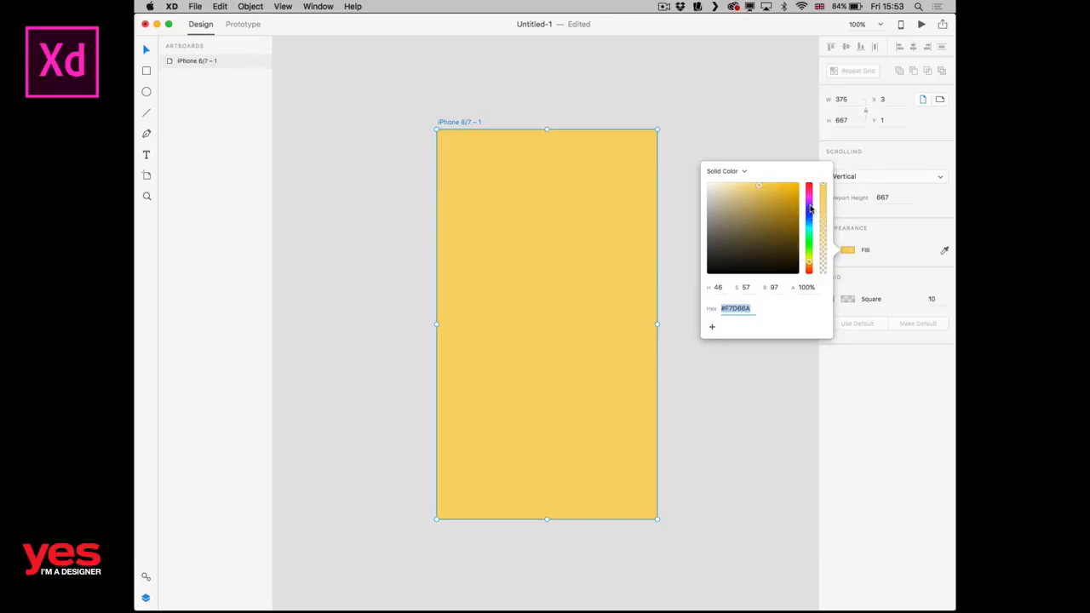
pyautogui.click(672, 171)
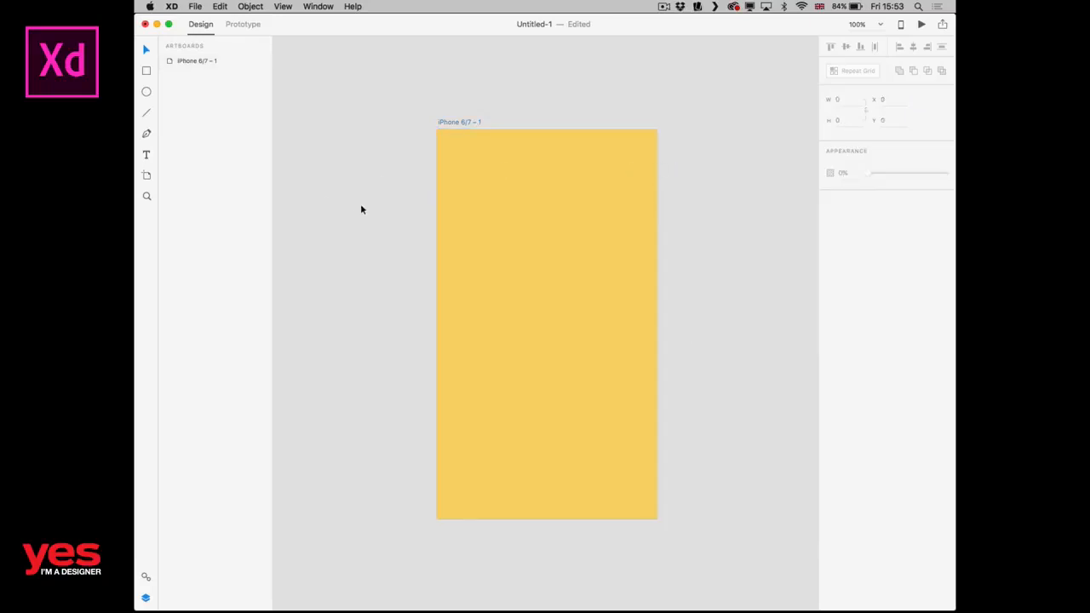
# Import colors.jpg from the images folder as a colour palette.
pyautogui.click(196, 6)
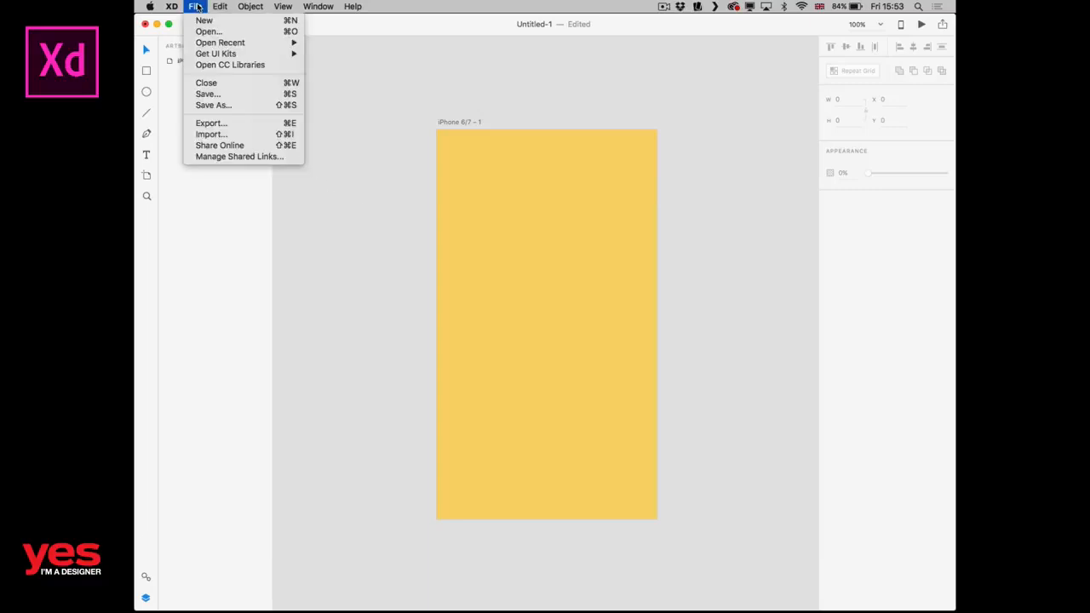
pyautogui.click(226, 134)
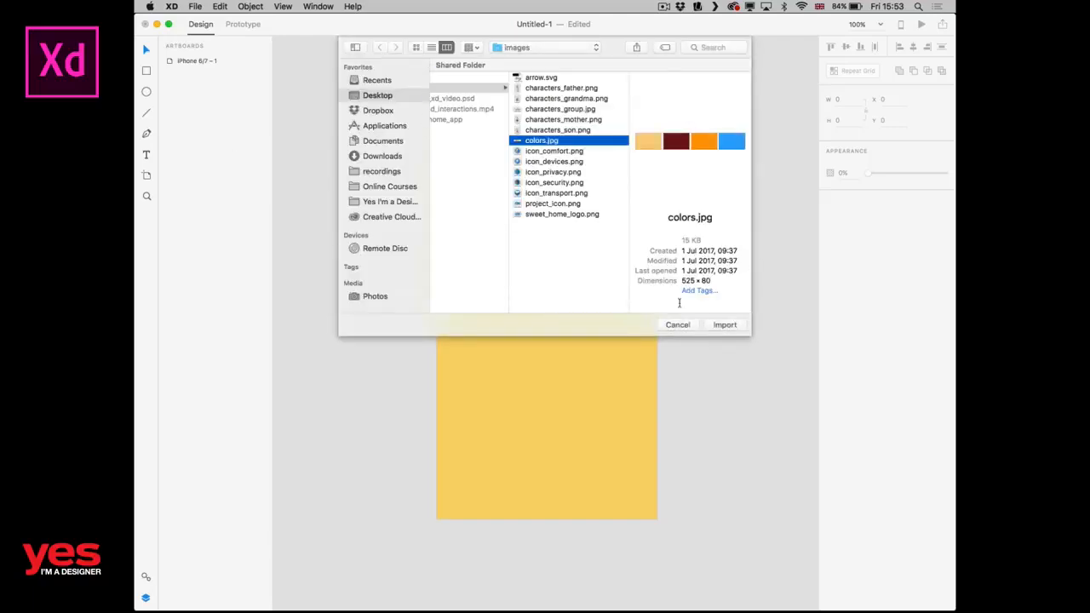
pyautogui.click(725, 325)
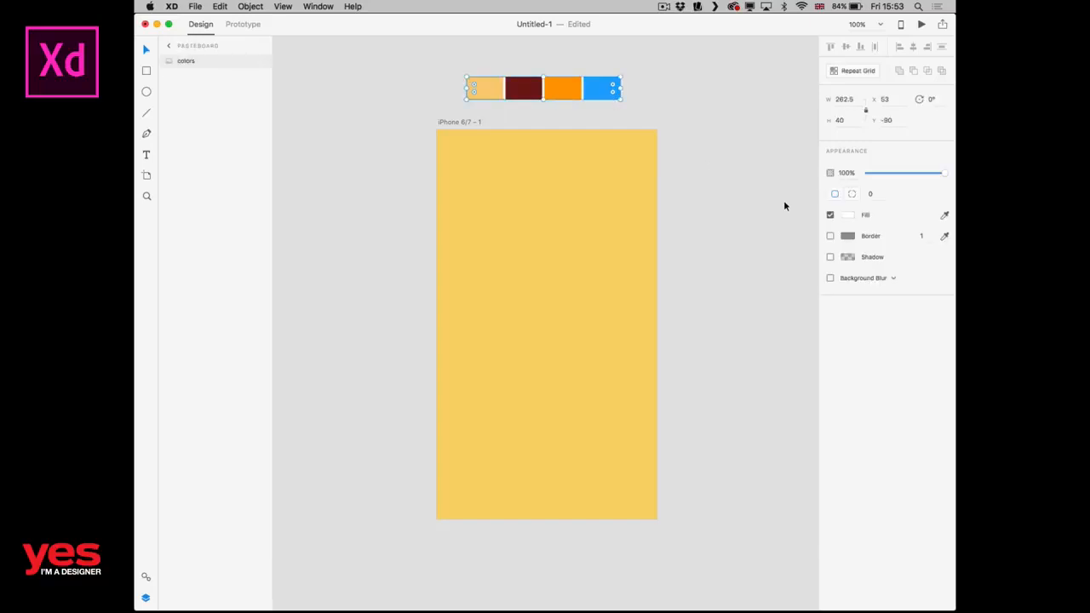
# Sample the blue of the imported palette as its fill and save that colour as a swatch.
pyautogui.click(944, 216)
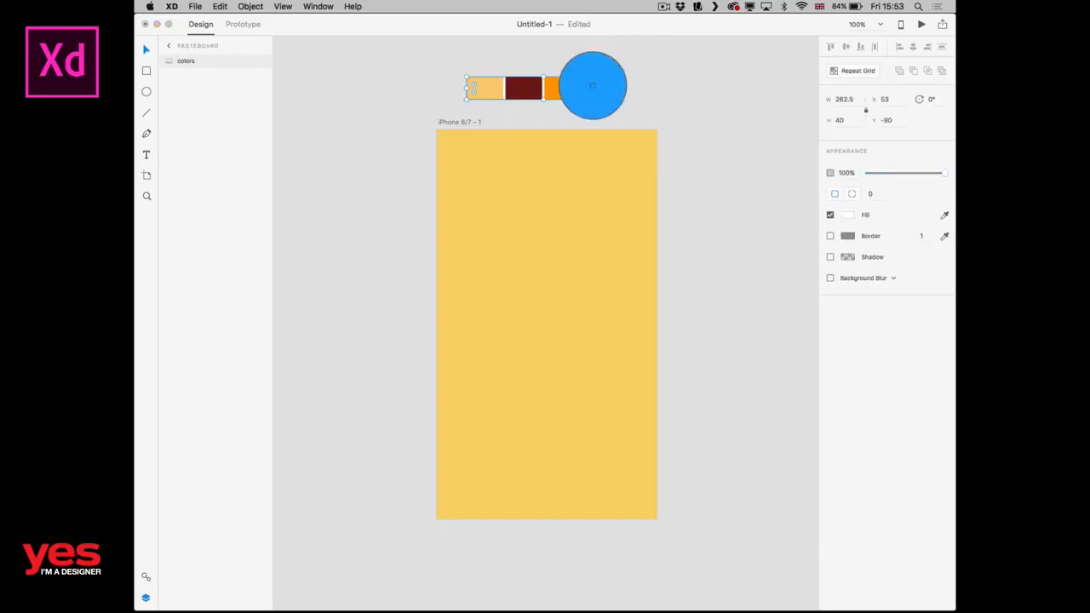
pyautogui.click(593, 91)
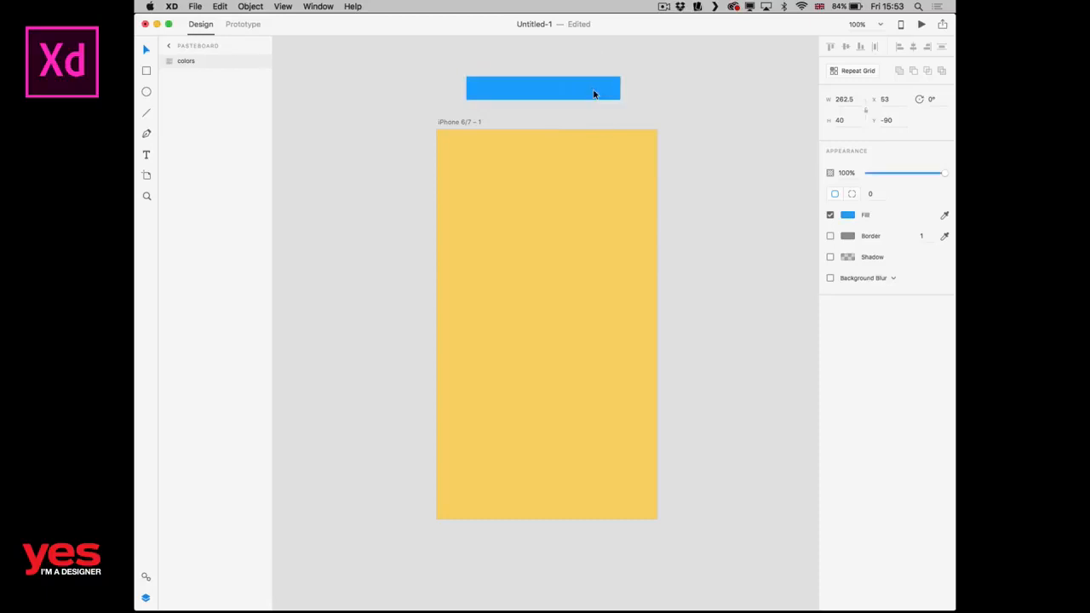
pyautogui.click(848, 216)
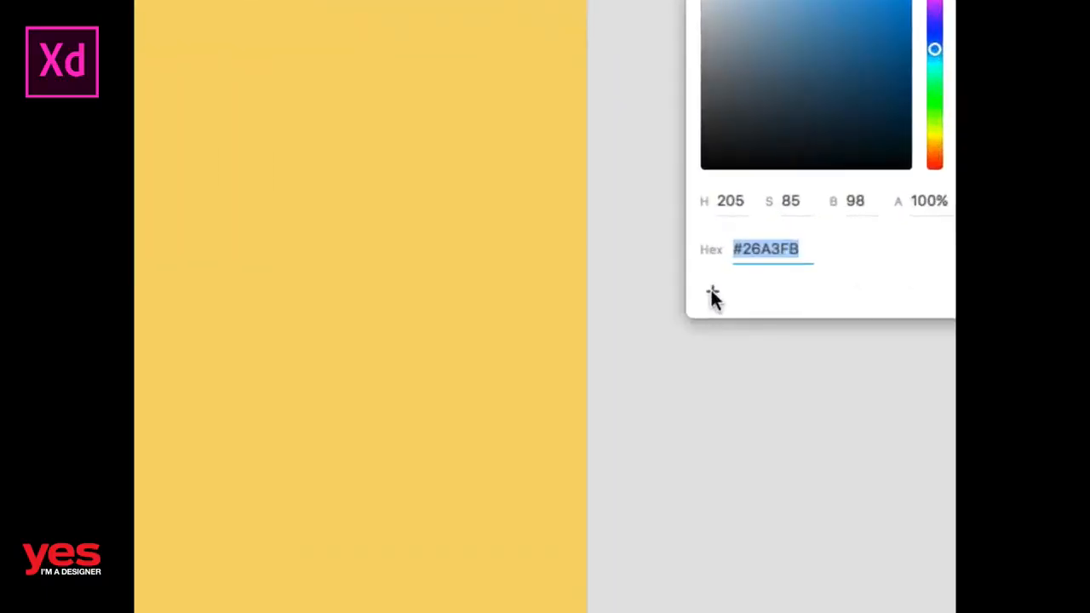
pyautogui.click(713, 295)
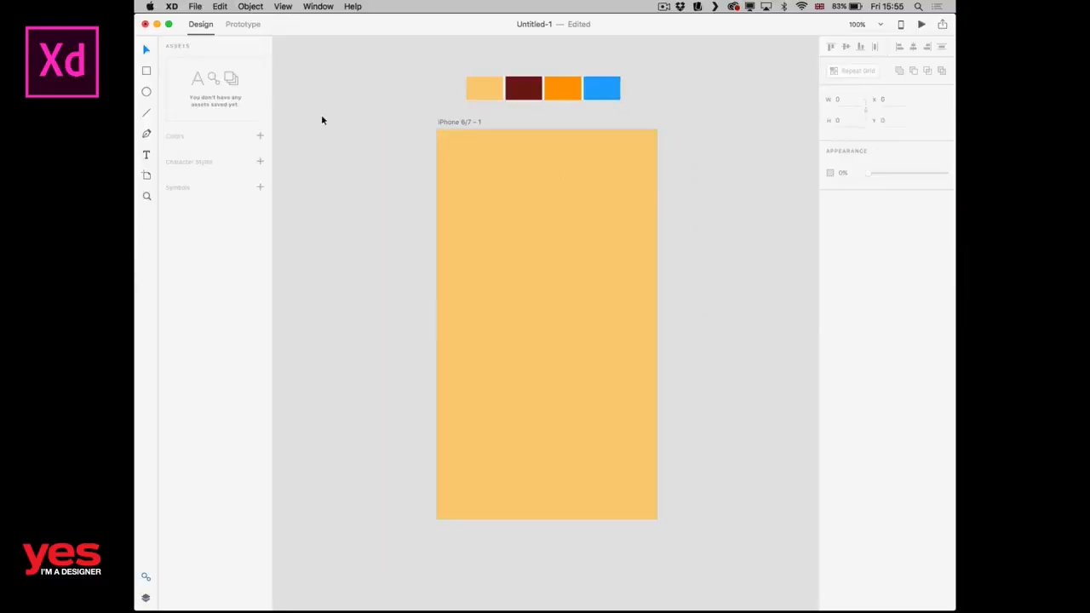
# Switch to Finder and bring project_icon.png from the images folder onto the middle of the XD artboard.
pyautogui.press('super+Tab')
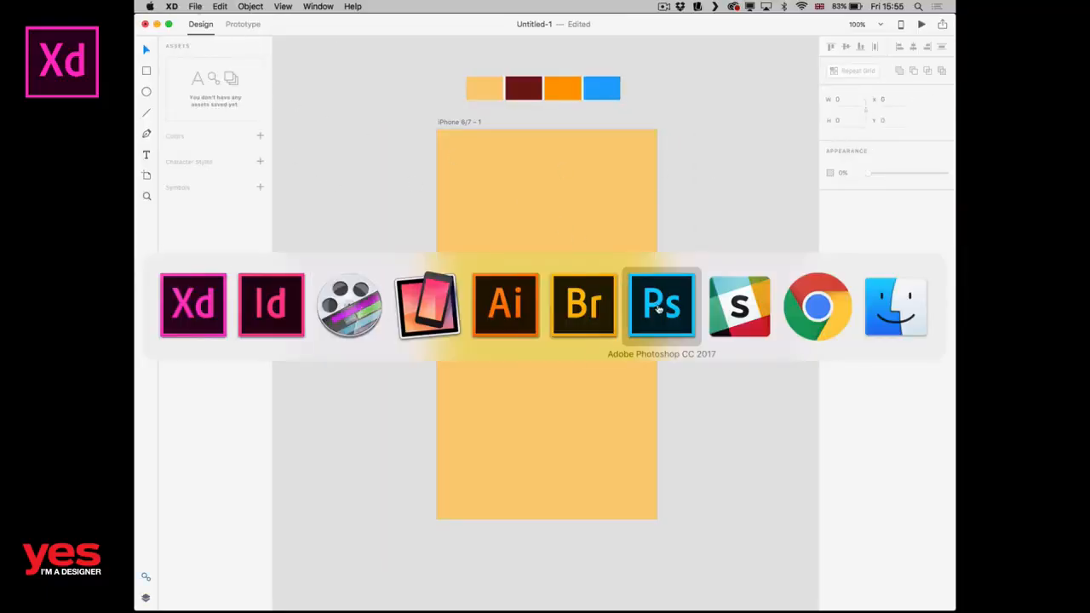
pyautogui.click(886, 332)
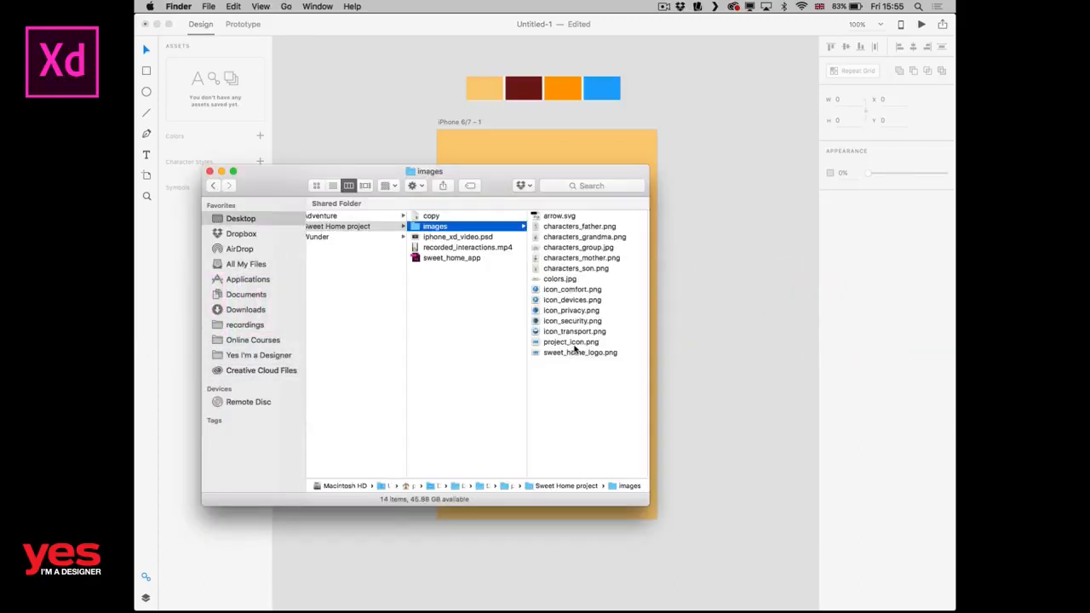
pyautogui.click(574, 351)
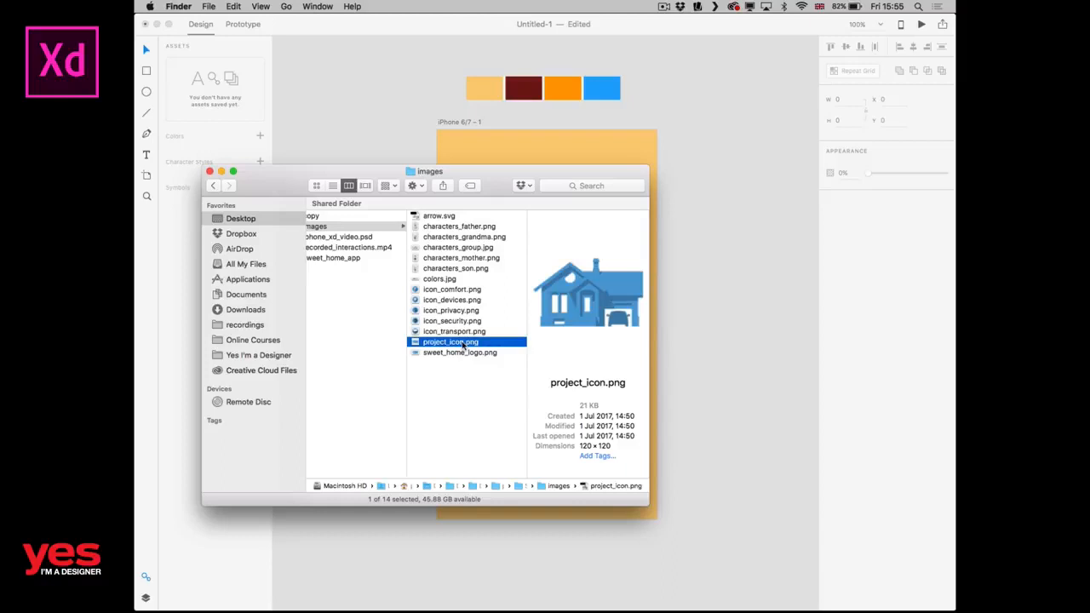
pyautogui.moveTo(463, 345); pyautogui.dragTo(541, 320)
pyautogui.click(309, 118)
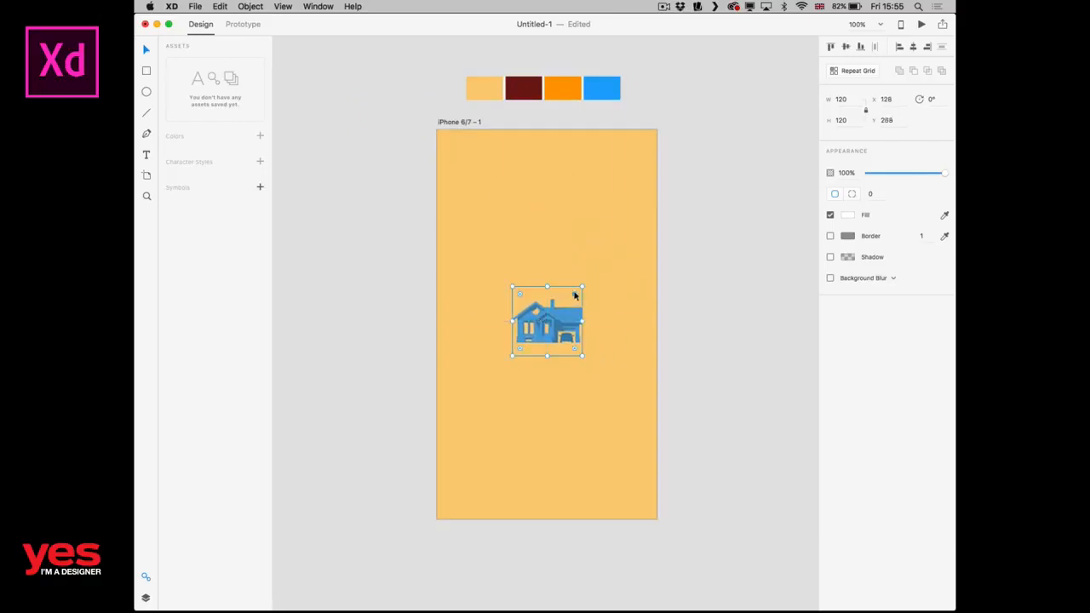
# Enlarge the house icon proportionally from its centre on the artboard.
pyautogui.press('alt')
pyautogui.moveTo(583, 288); pyautogui.dragTo(617, 252)
pyautogui.moveTo(580, 317); pyautogui.dragTo(616, 295)
pyautogui.click(682, 278)
pyautogui.click(615, 286)
pyautogui.press('super+z')
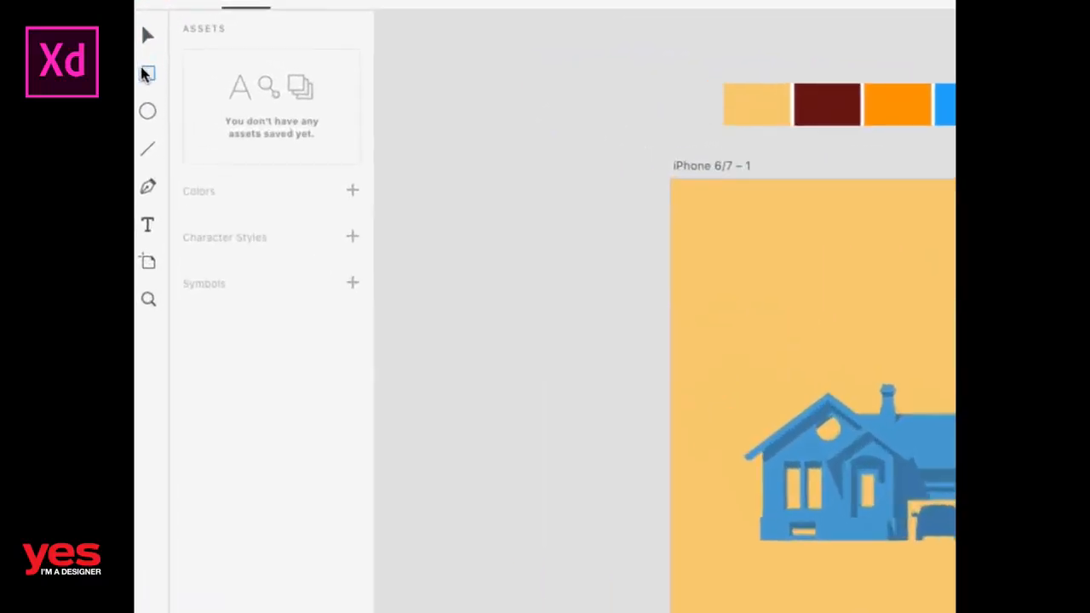
# Draw a rectangle about 281 by 85 below the house icon and round its corners to a radius of about 29.
pyautogui.click(146, 70)
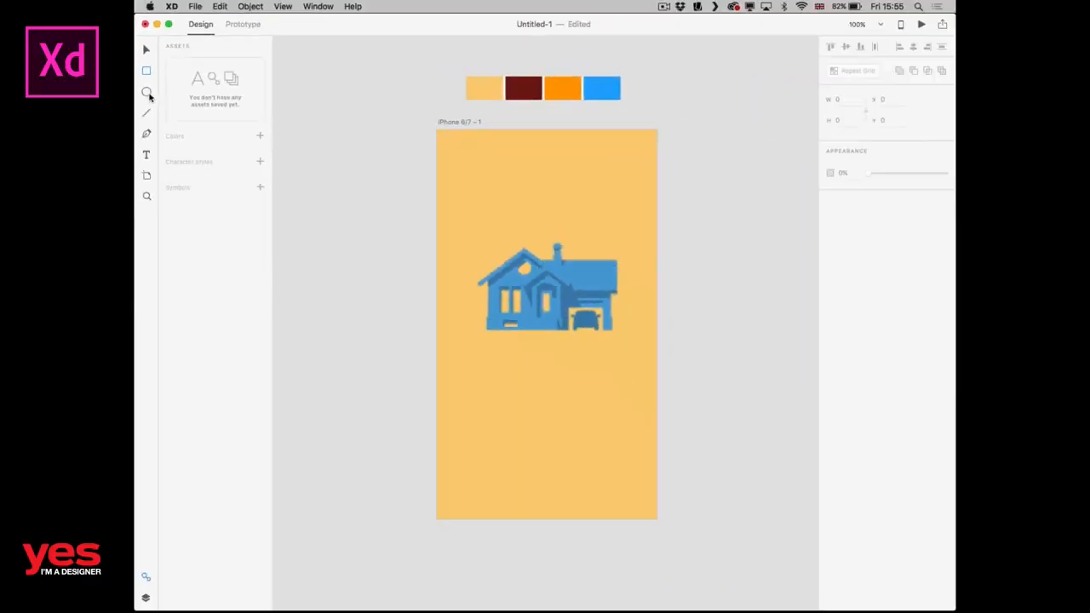
pyautogui.moveTo(466, 345); pyautogui.dragTo(631, 394)
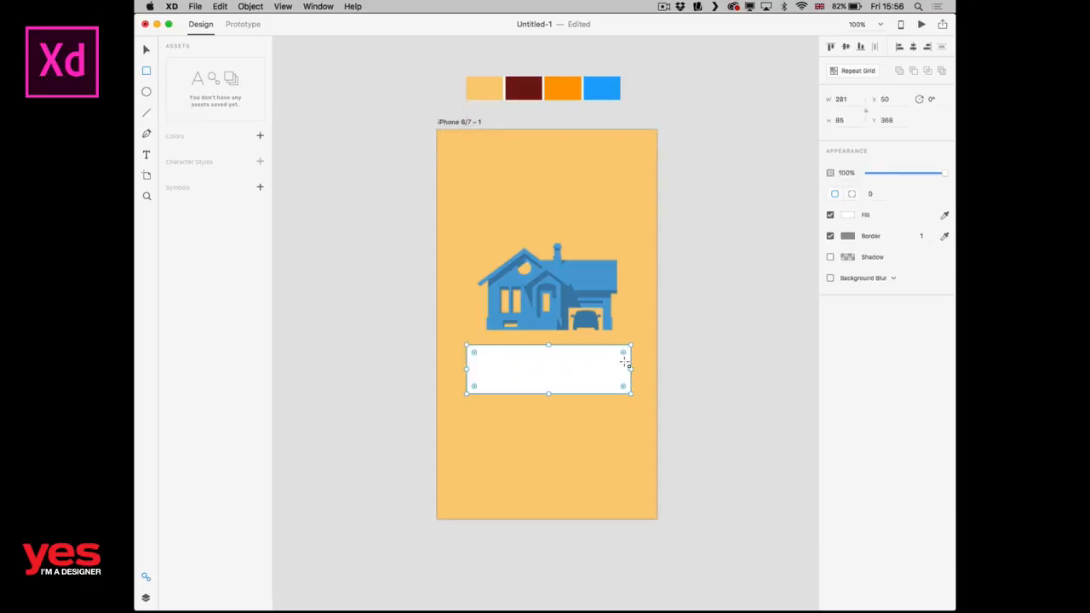
pyautogui.moveTo(623, 353)
pyautogui.mouseDown()
pyautogui.moveTo(608, 360)
pyautogui.moveTo(615, 353)
pyautogui.mouseUp()
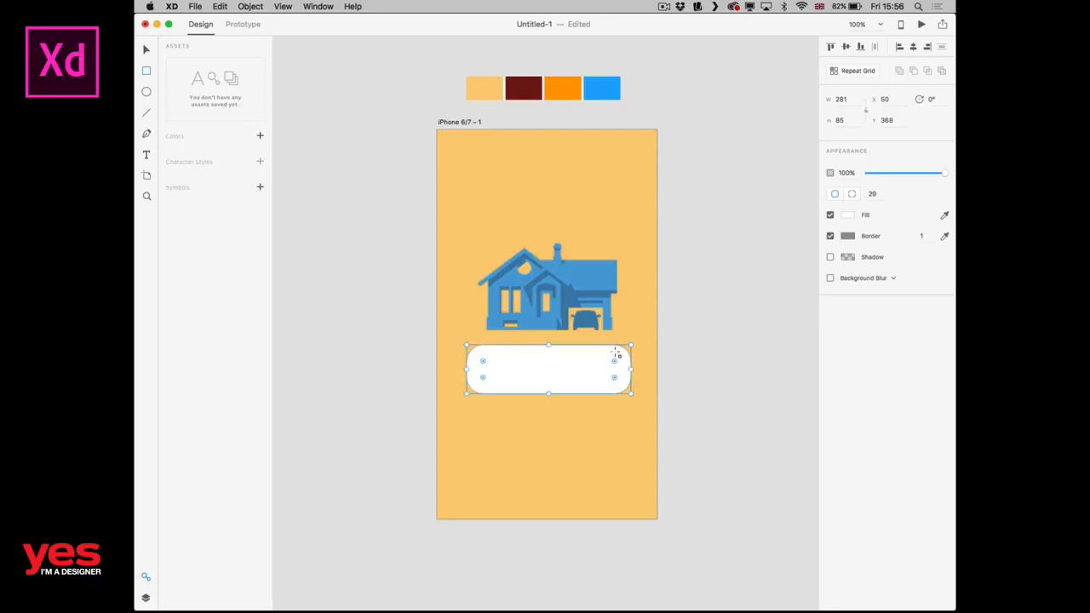
pyautogui.press('v')
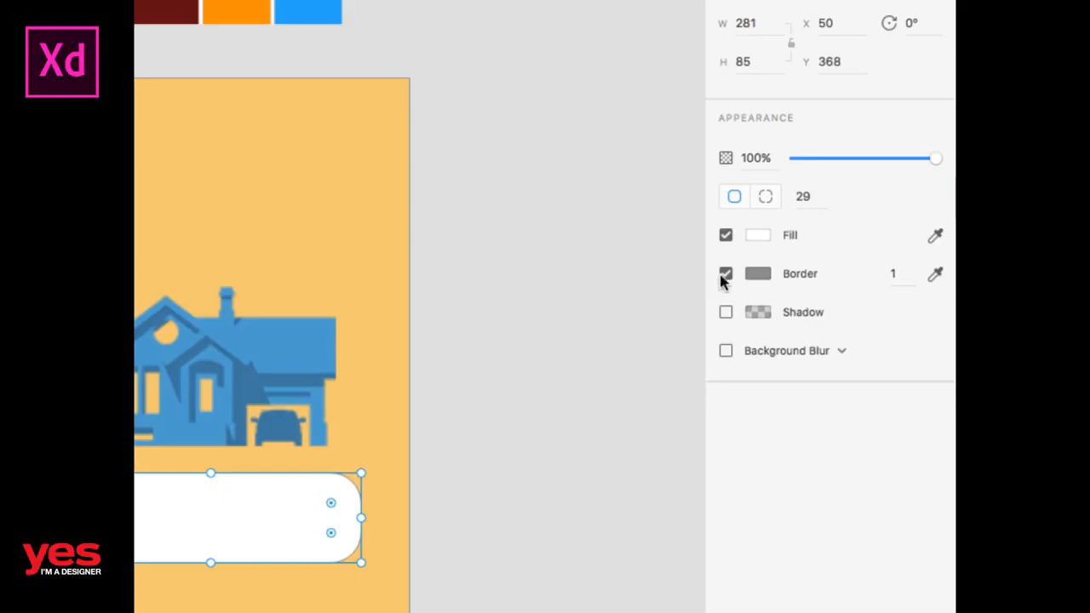
# Remove the rounded rectangle's border and fill it with the saved orange swatch.
pyautogui.click(723, 276)
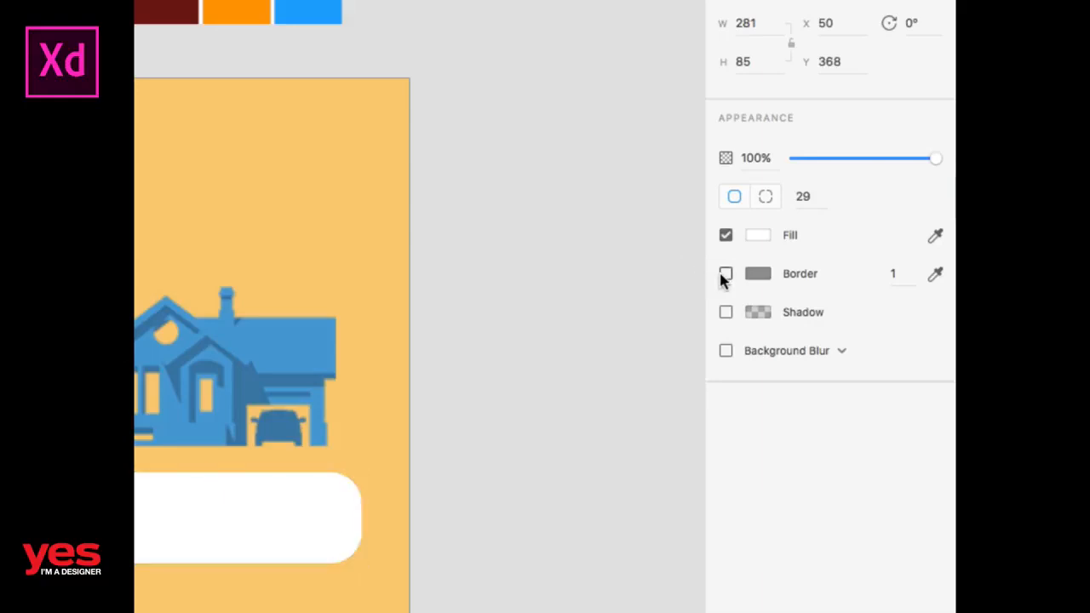
pyautogui.click(724, 275)
pyautogui.click(725, 273)
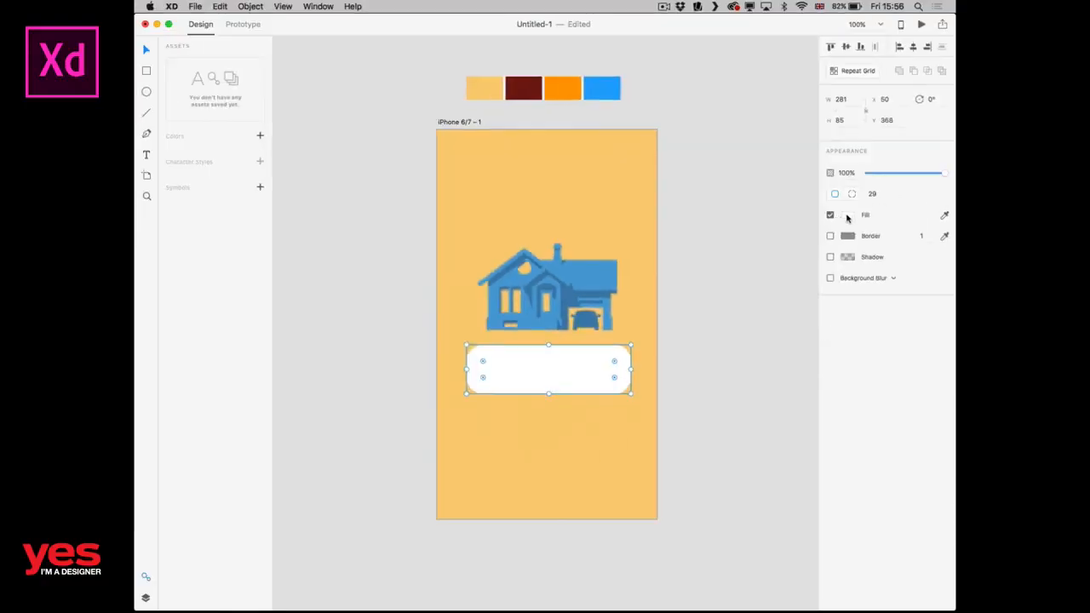
pyautogui.click(847, 217)
pyautogui.click(740, 292)
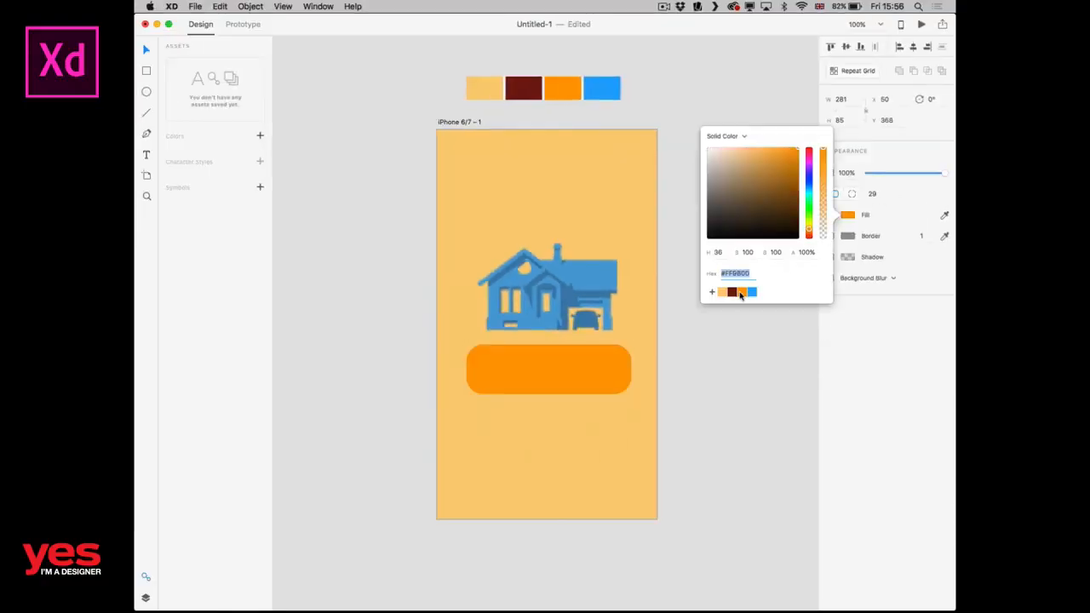
pyautogui.click(697, 359)
# Reduce the orange button's height to about 69, giving it fully rounded ends, and place it just below the house icon.
pyautogui.moveTo(631, 369); pyautogui.dragTo(605, 411)
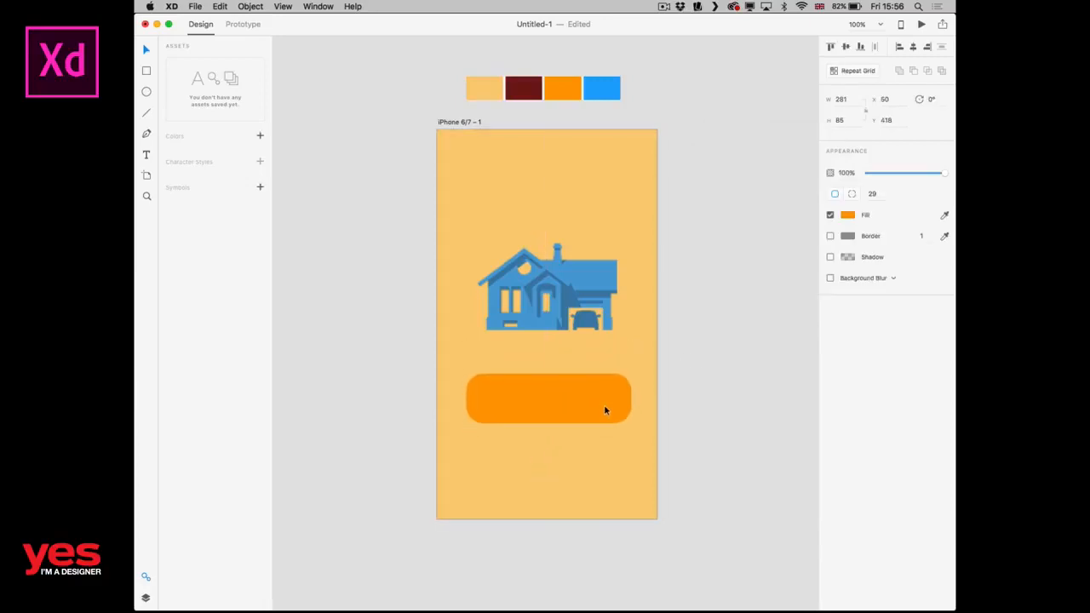
pyautogui.click(623, 228)
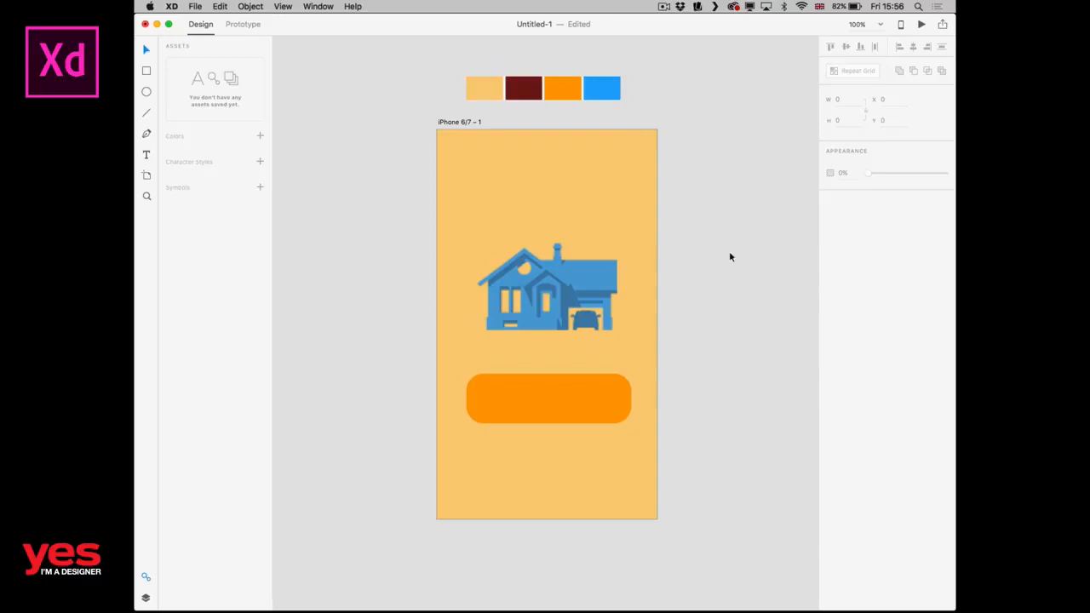
pyautogui.click(620, 379)
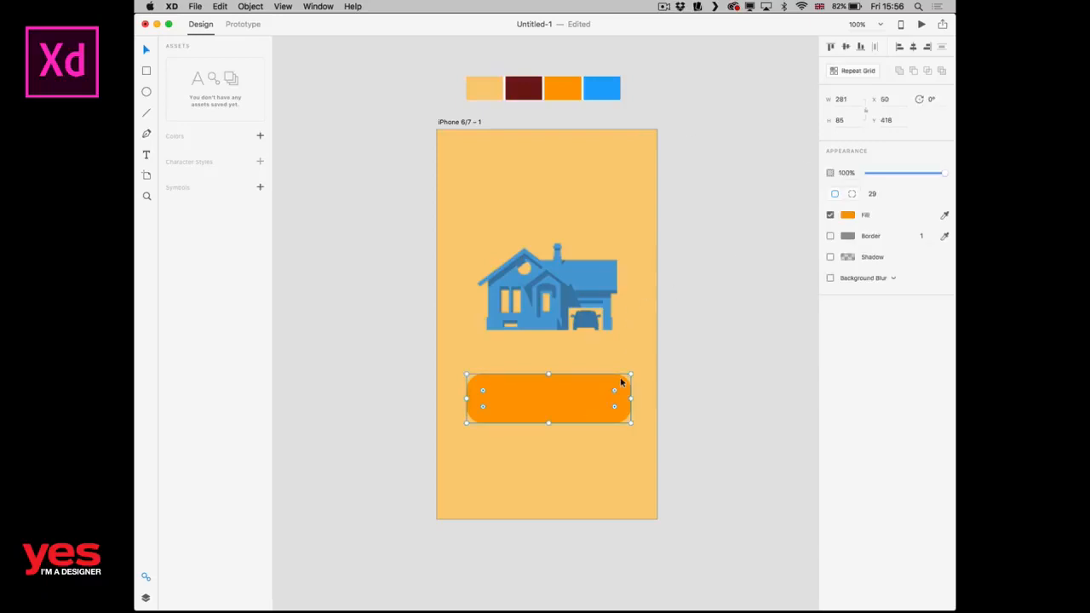
pyautogui.moveTo(548, 373); pyautogui.dragTo(547, 383)
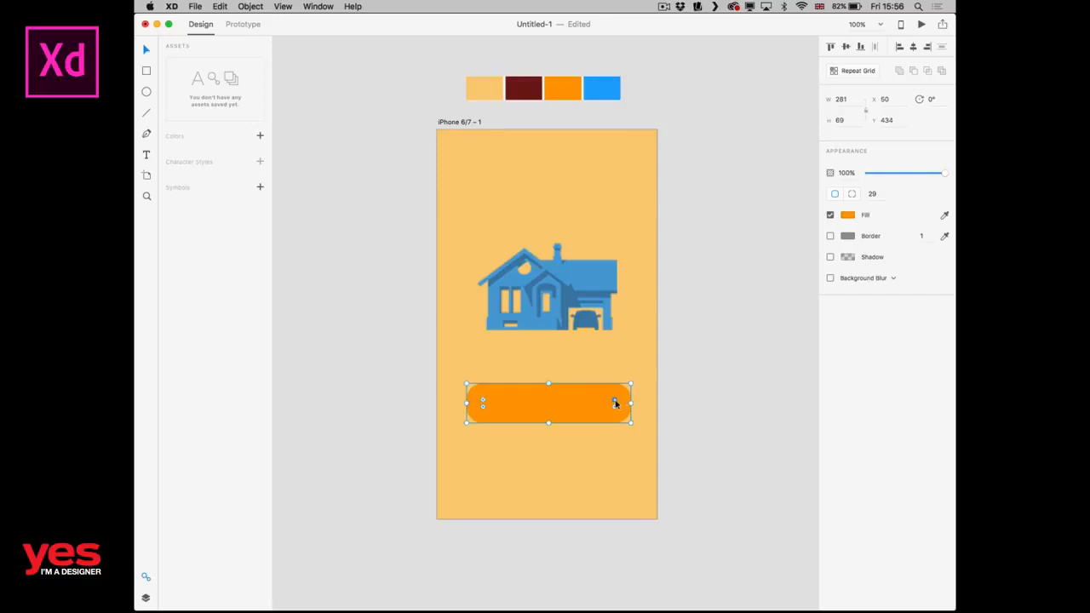
pyautogui.moveTo(614, 400); pyautogui.dragTo(591, 382)
pyautogui.press('Escape')
pyautogui.click(613, 414)
pyautogui.click(749, 384)
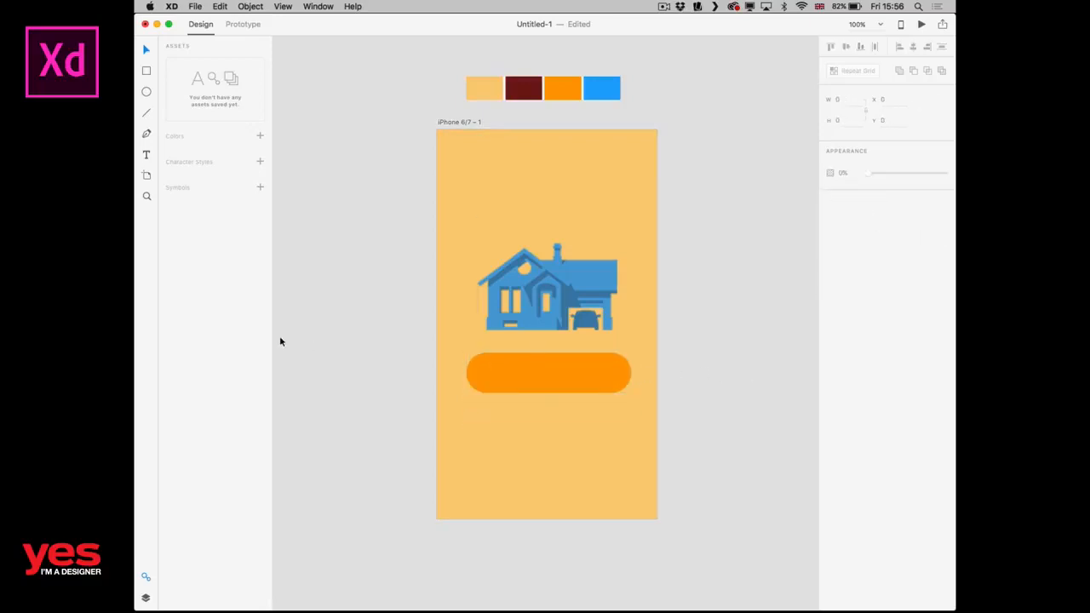
# Add a point text reading "Explore Features" beside the orange button.
pyautogui.click(397, 370)
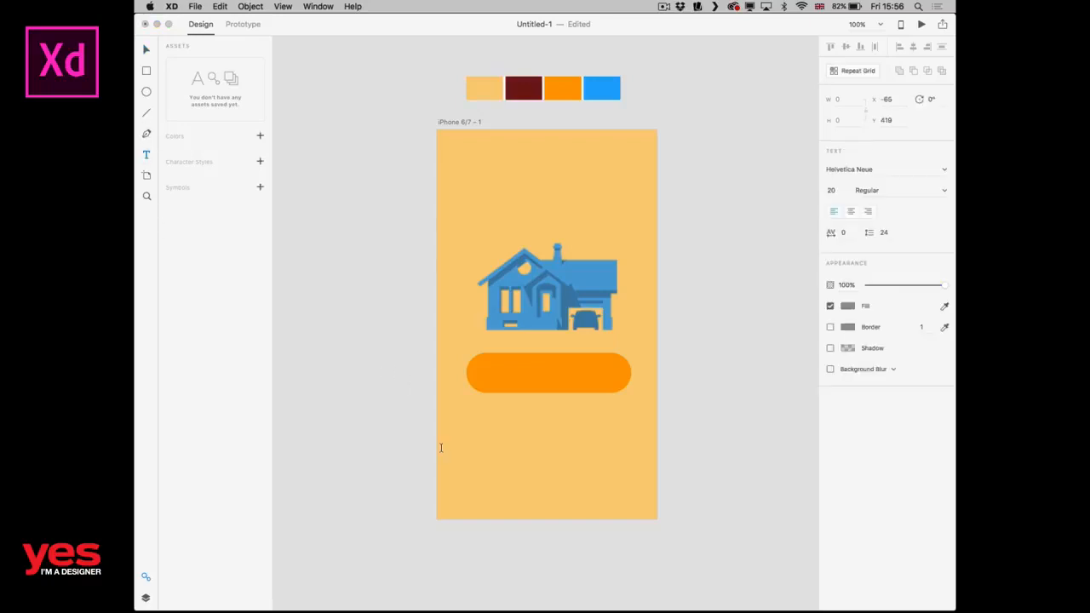
pyautogui.write('See')
pyautogui.press('BackSpace')
pyautogui.press('BackSpace')
pyautogui.press('BackSpace')
pyautogui.press('BackSpace')
pyautogui.press('BackSpace')
pyautogui.press('BackSpace')
pyautogui.press('BackSpace')
pyautogui.write('Exo')
pyautogui.write('plore')
pyautogui.write(' Featur')
pyautogui.press('Escape')
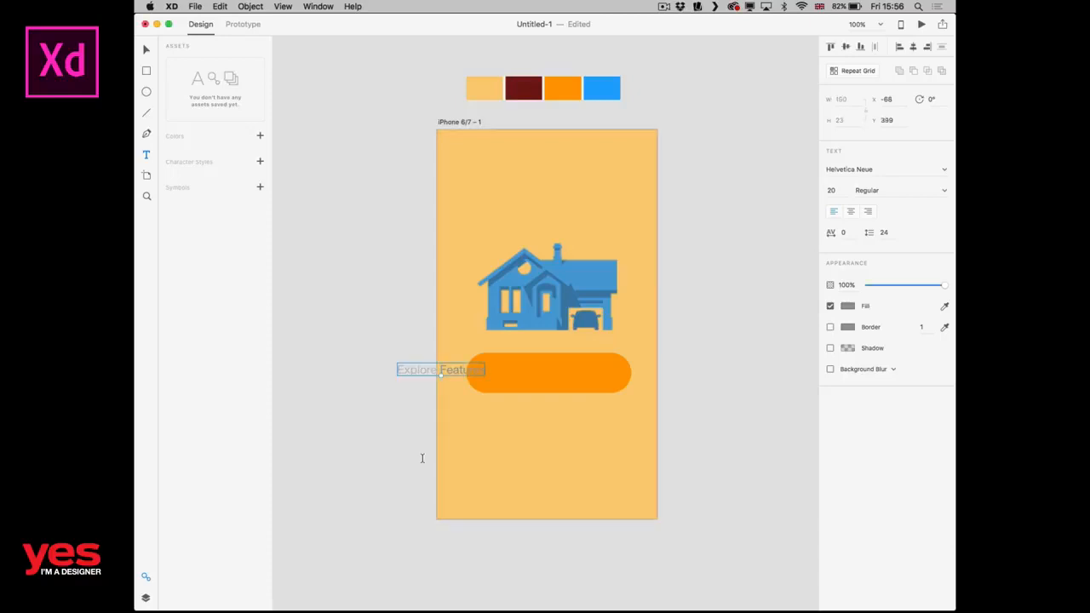
# Place the "Explore Features" text centrally on the orange button and enlarge it to size 25.
pyautogui.press('v')
pyautogui.moveTo(456, 373); pyautogui.dragTo(565, 377)
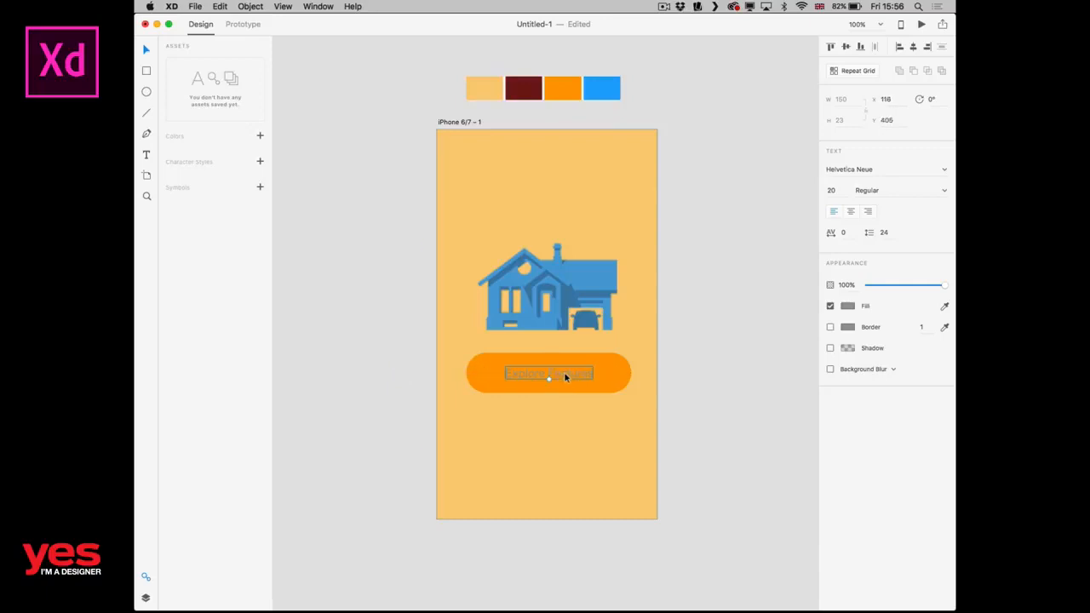
pyautogui.press('super+plus')
pyautogui.press('super+plus')
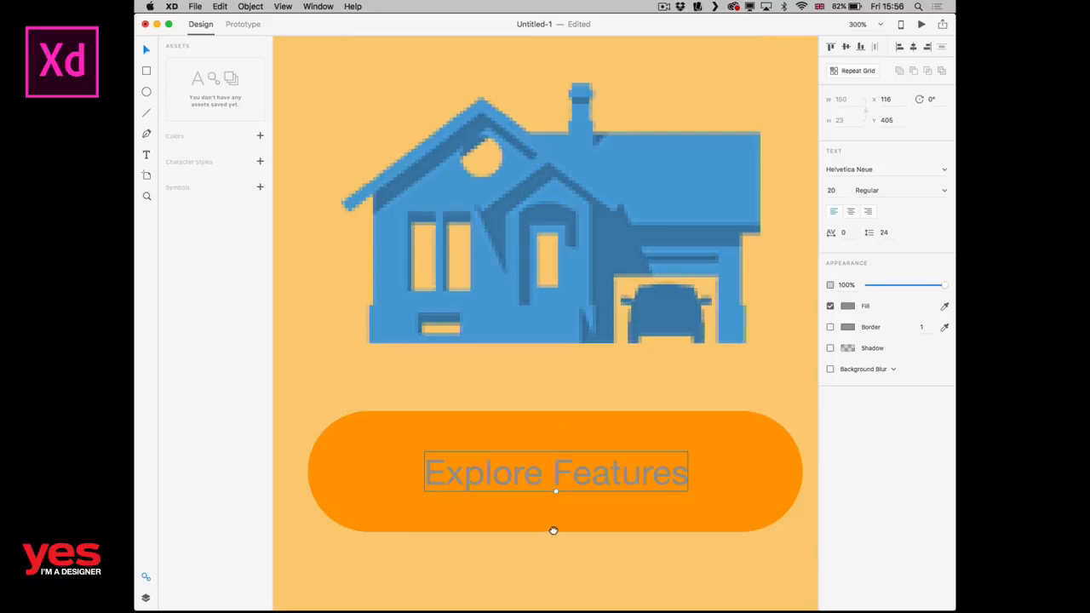
pyautogui.moveTo(553, 530); pyautogui.dragTo(523, 413)
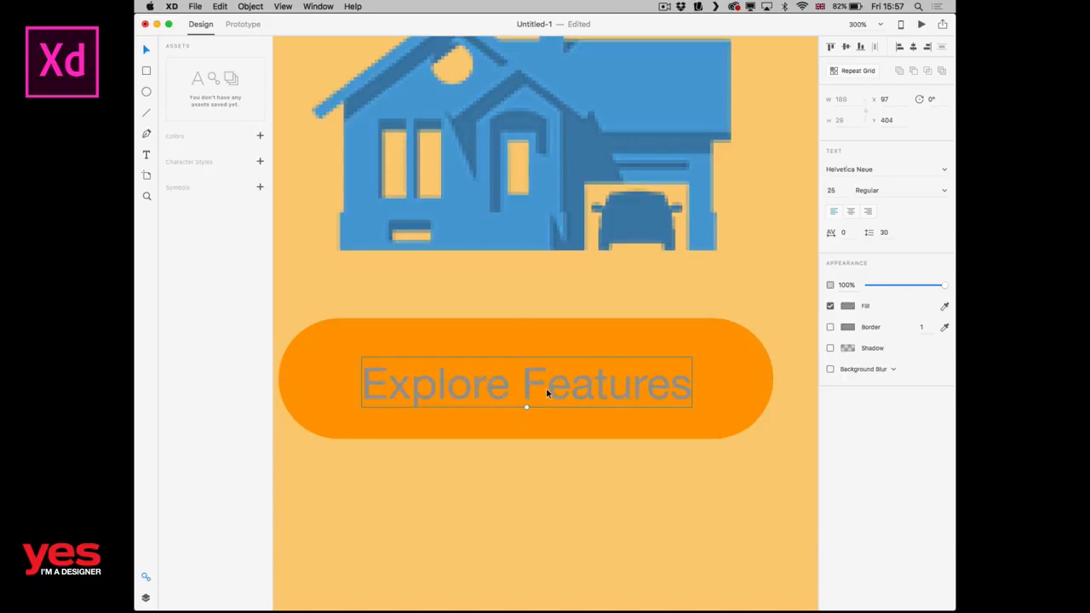
# Set the font of the "Explore Features" text to DIN 2014 Narrow.
pyautogui.doubleClick(581, 388)
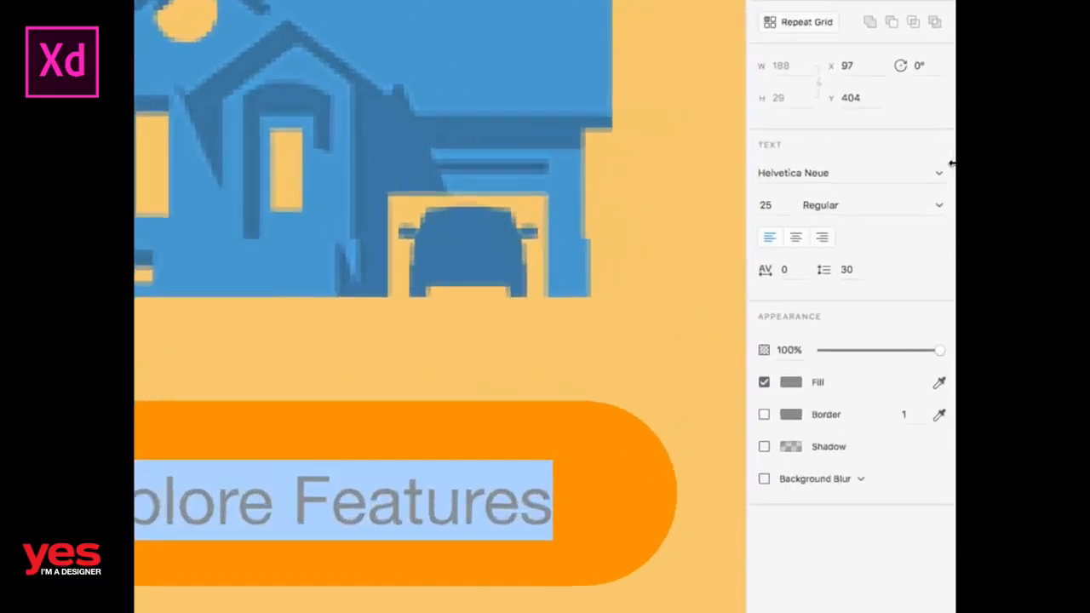
pyautogui.click(939, 173)
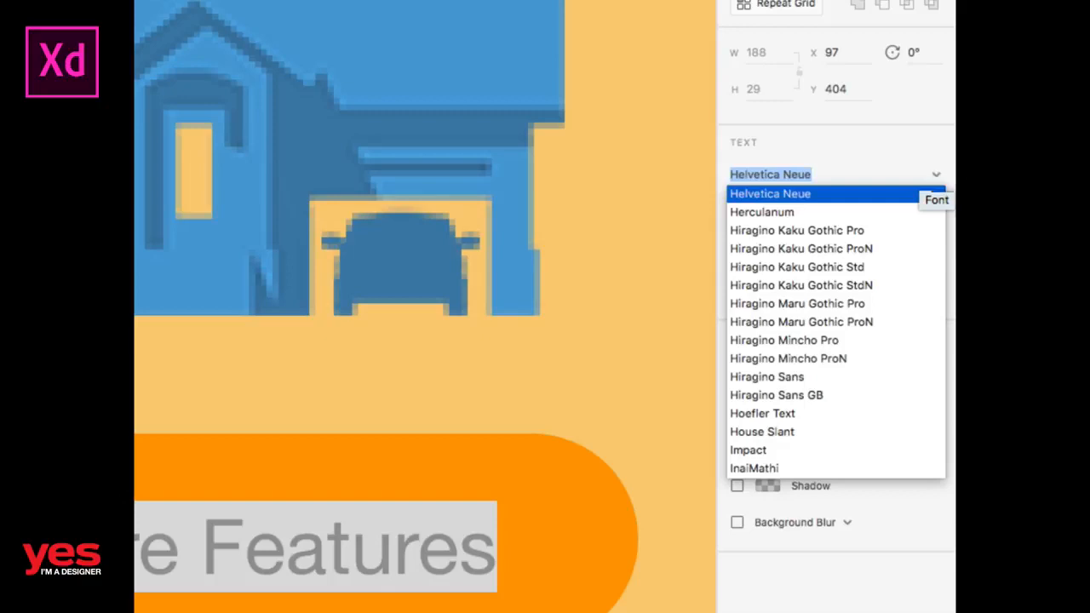
pyautogui.write('DIN 2014')
pyautogui.press('Down')
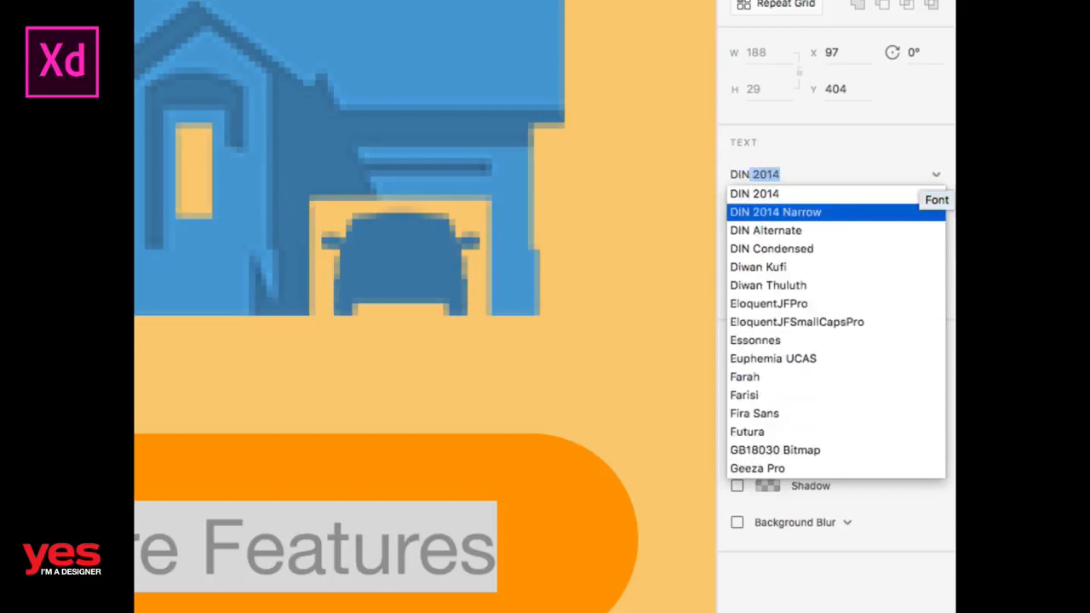
pyautogui.press('Return')
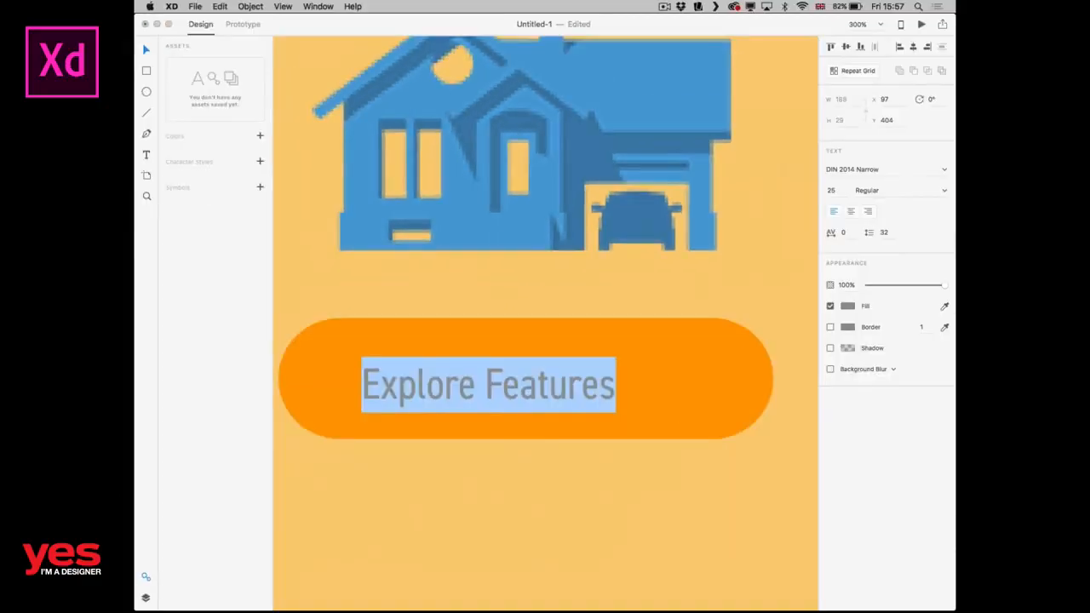
# Change the "Explore Features" text's font to DIN 2014 in Bold weight.
pyautogui.click(945, 170)
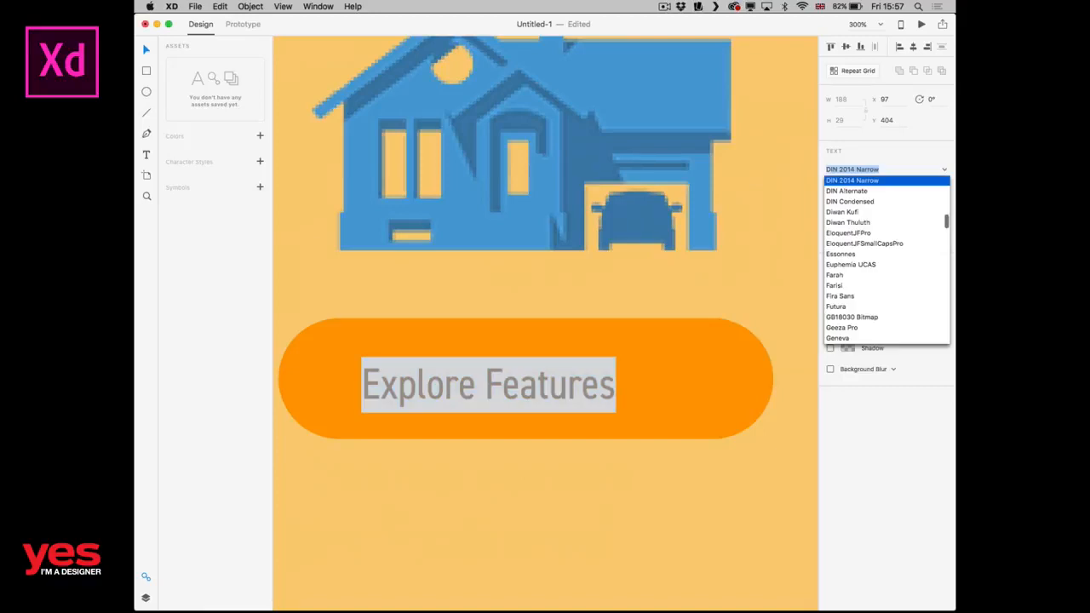
pyautogui.scroll(3, 886, 260)
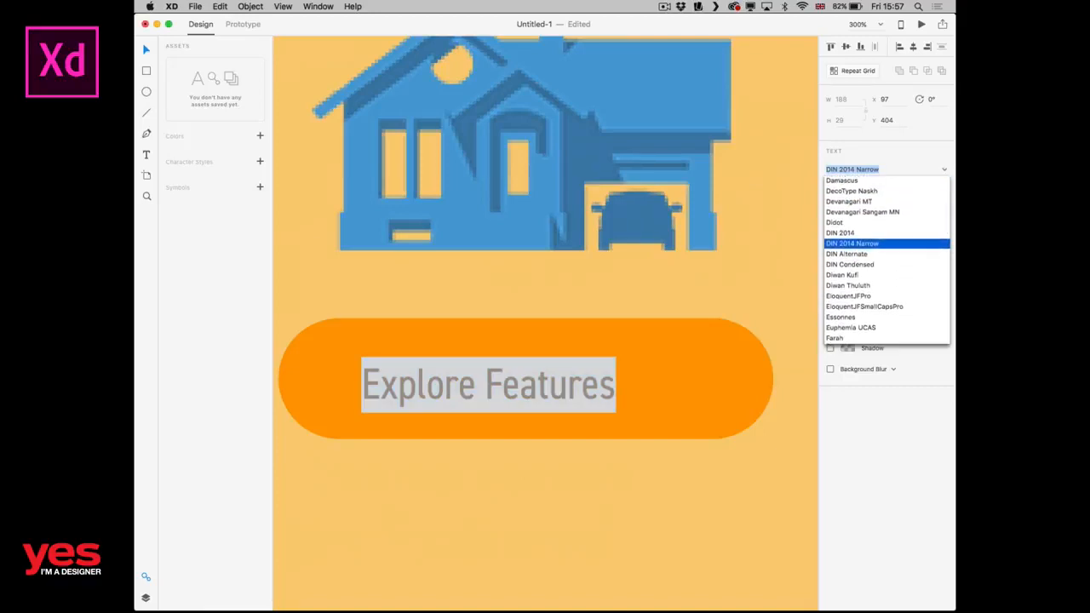
pyautogui.click(841, 234)
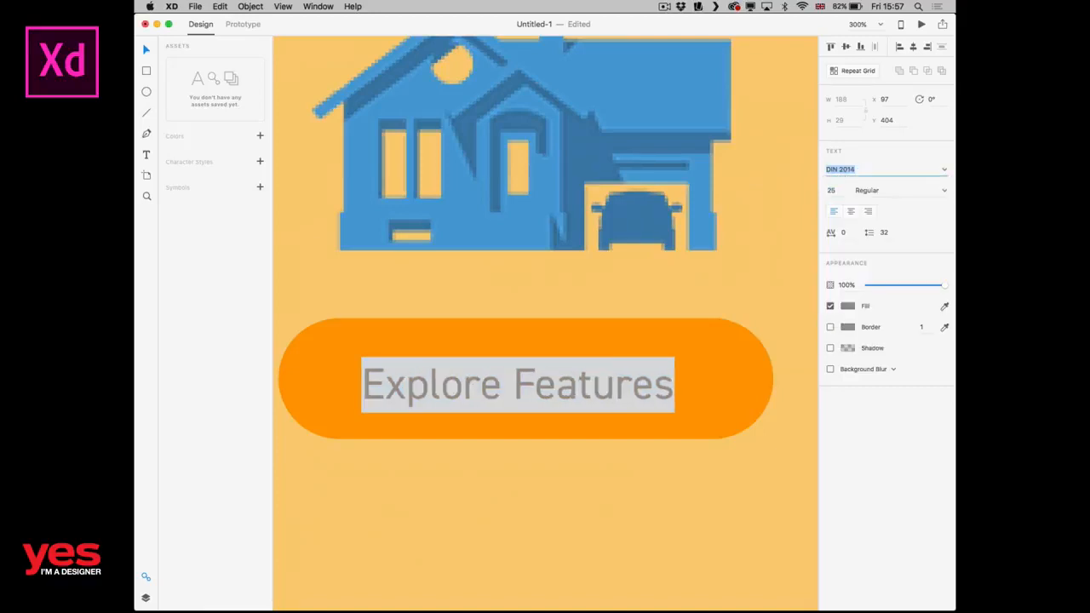
pyautogui.click(945, 191)
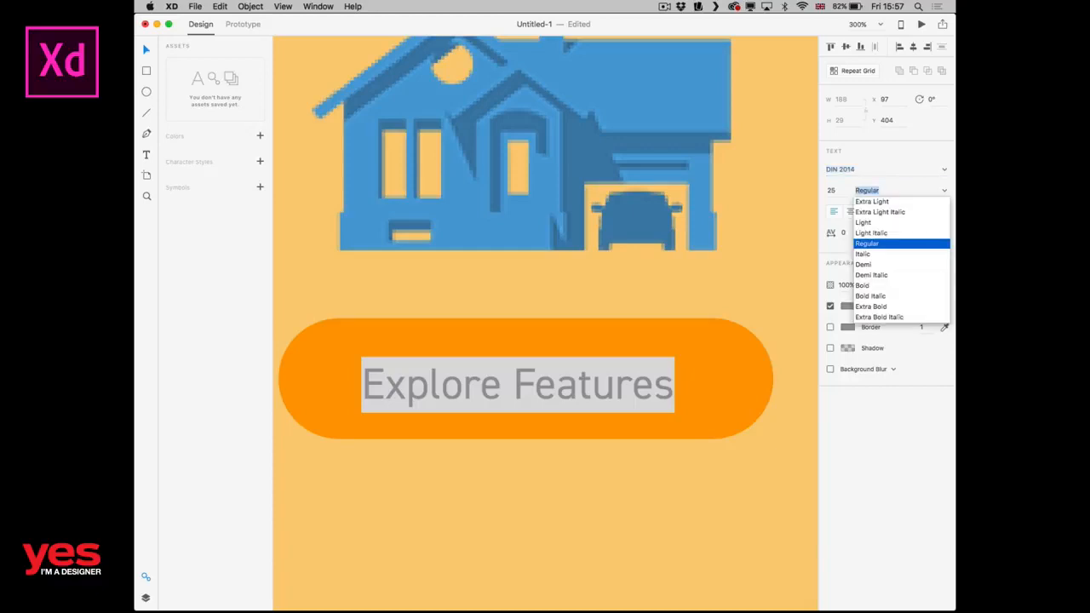
pyautogui.click(863, 286)
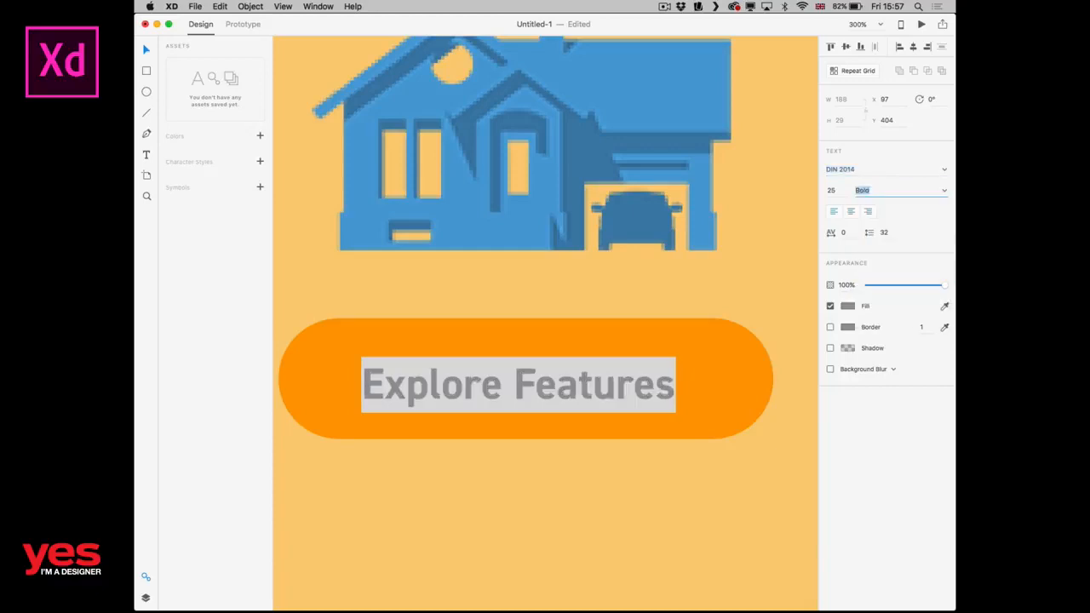
# Fill the "Explore Features" text with white #FFFFFF and save white as a colour swatch.
pyautogui.click(617, 386)
pyautogui.press('super+a')
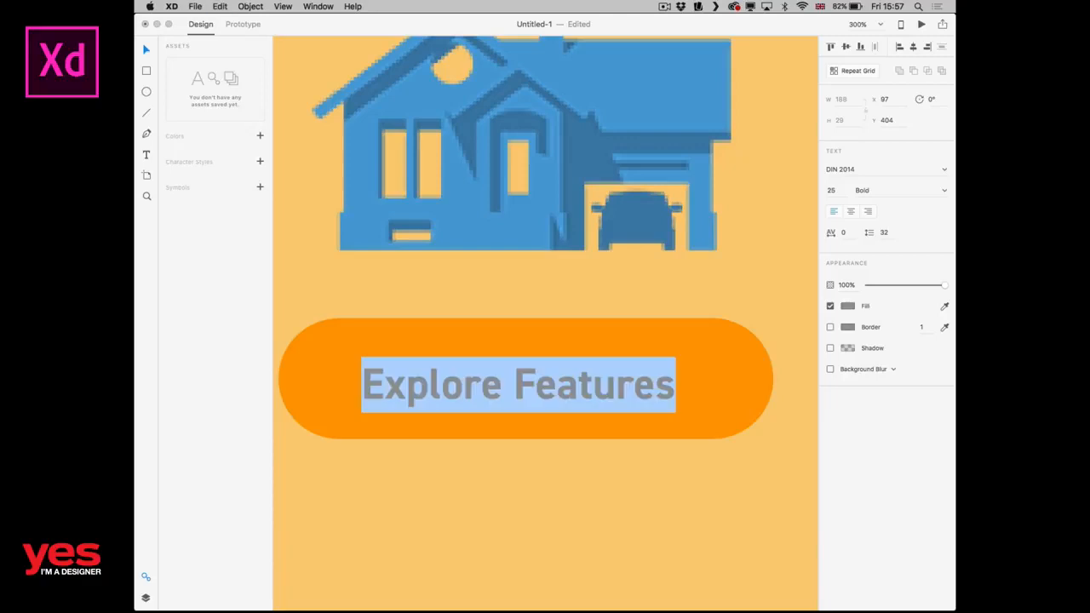
pyautogui.click(848, 305)
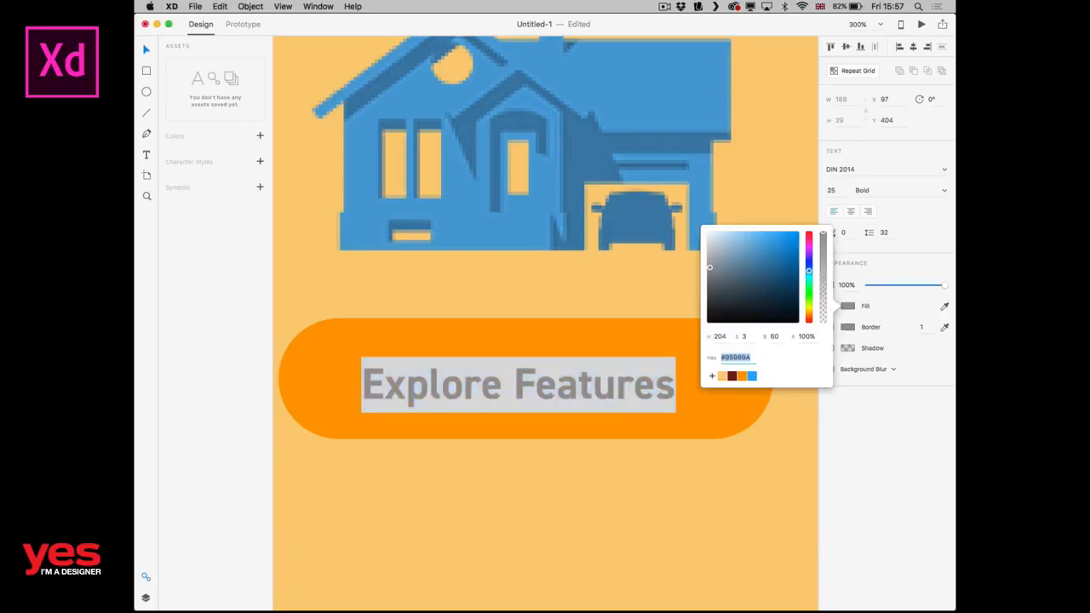
pyautogui.moveTo(722, 252); pyautogui.dragTo(706, 230)
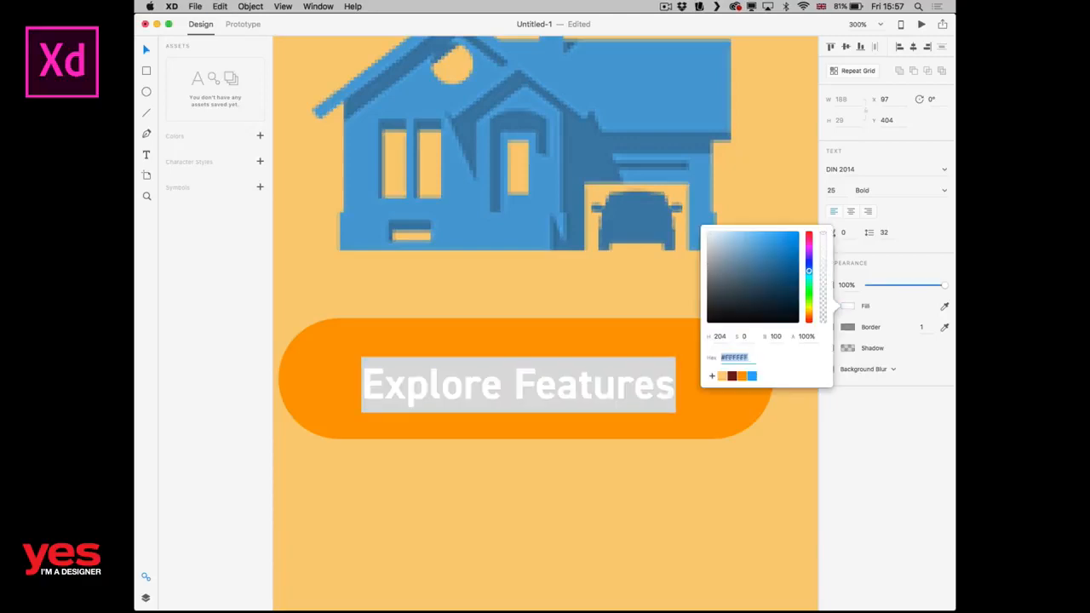
pyautogui.click(713, 375)
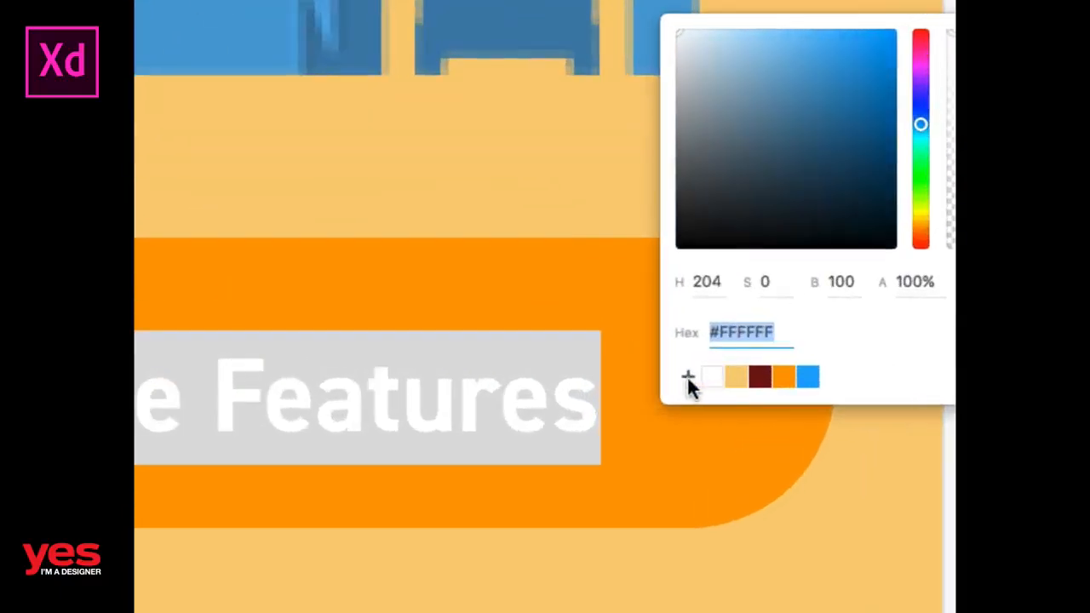
pyautogui.click(473, 414)
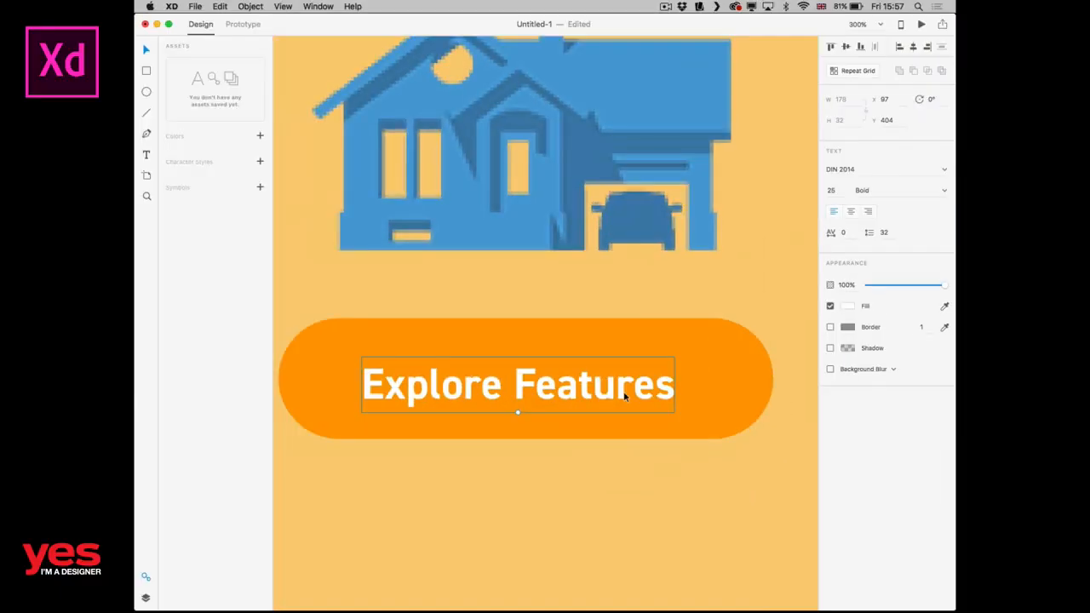
# Nudge the "Explore Features" text so it sits centred on the orange button.
pyautogui.press('super+0')
pyautogui.click(718, 382)
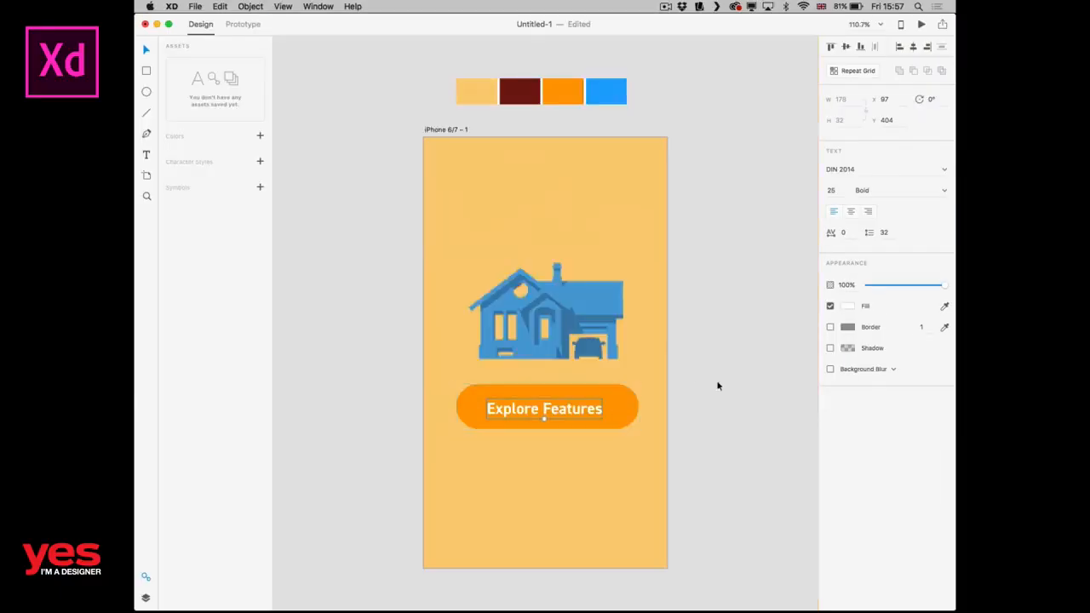
pyautogui.moveTo(582, 410); pyautogui.dragTo(586, 411)
pyautogui.click(765, 347)
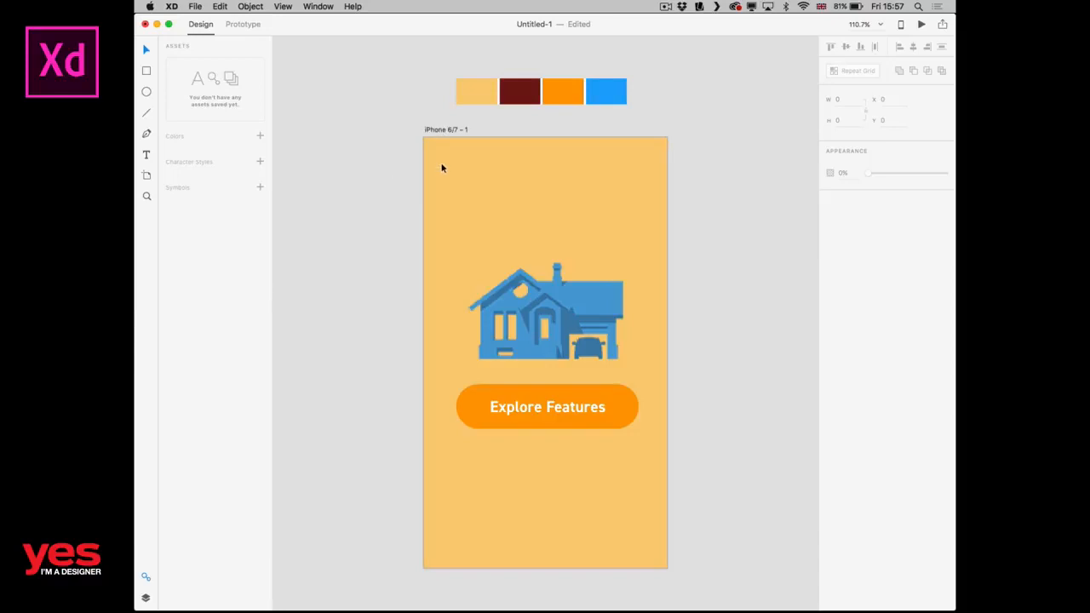
# Add a second iPhone 6/7 artboard to the right of the home screen artboard.
pyautogui.press('super+1')
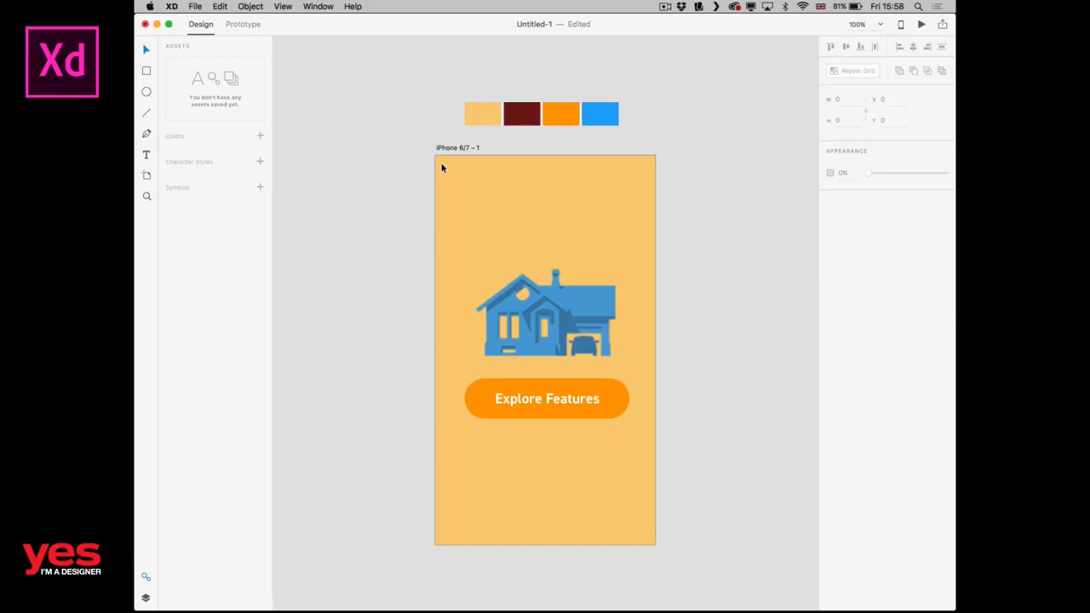
pyautogui.press('super+minus')
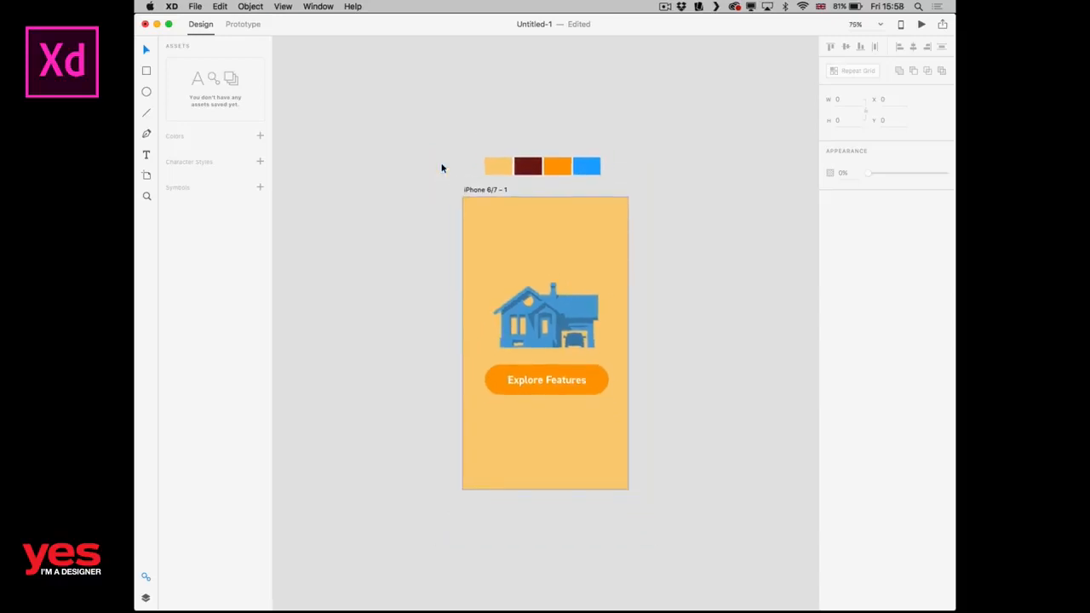
pyautogui.moveTo(684, 185); pyautogui.dragTo(549, 177)
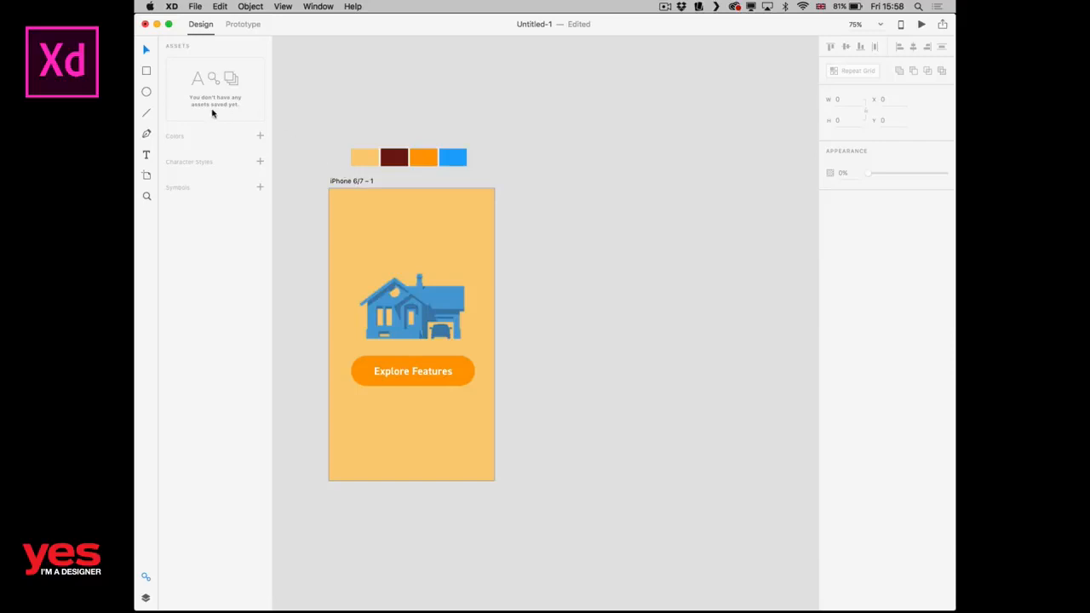
pyautogui.click(145, 176)
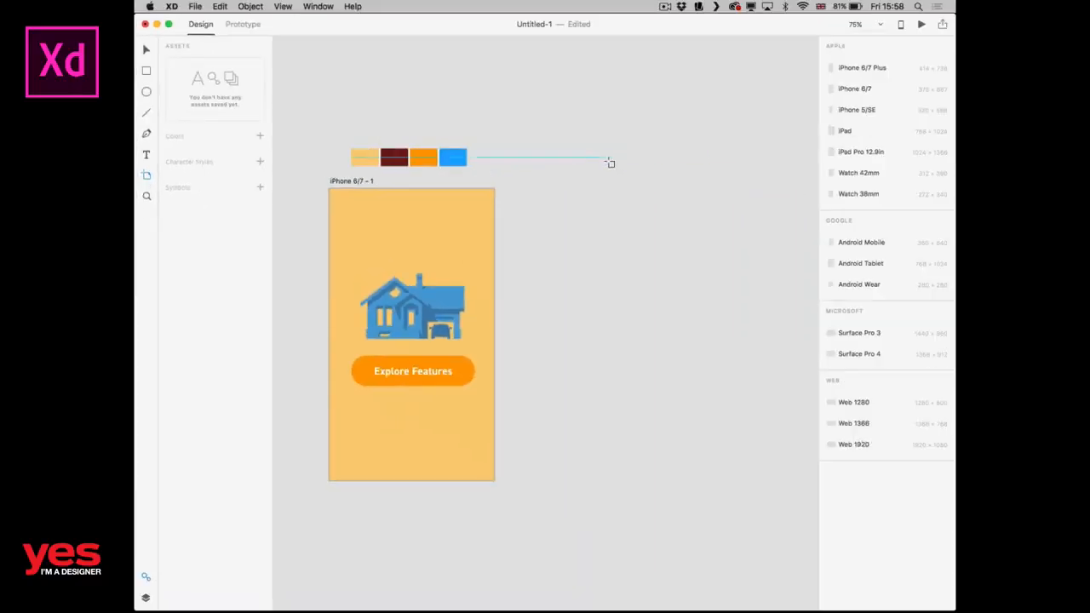
pyautogui.click(565, 193)
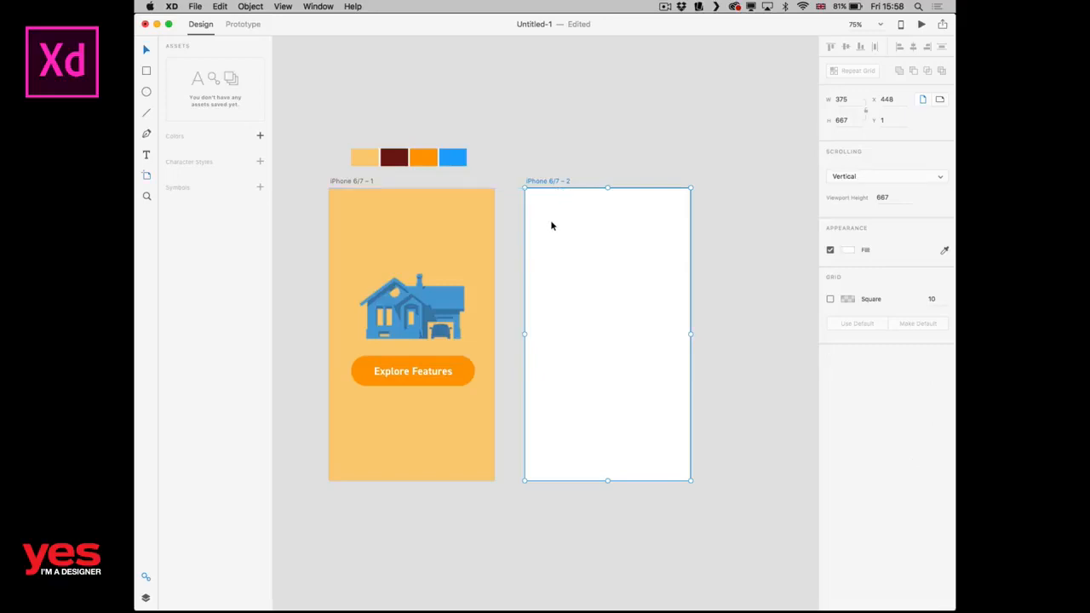
# Switch to Finder and import the five files icon_comfort.png through icon_transport.png from the images folder onto the canvas beside the second artboard.
pyautogui.press('super+Tab')
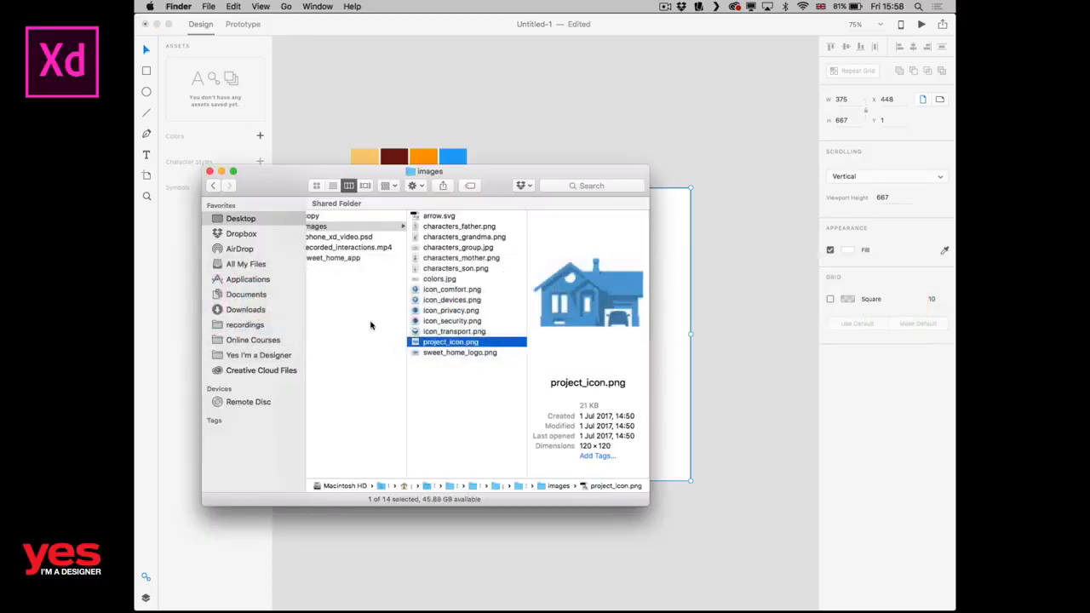
pyautogui.click(449, 331)
pyautogui.press('Up')
pyautogui.press('Up')
pyautogui.press('Up')
pyautogui.press('Up')
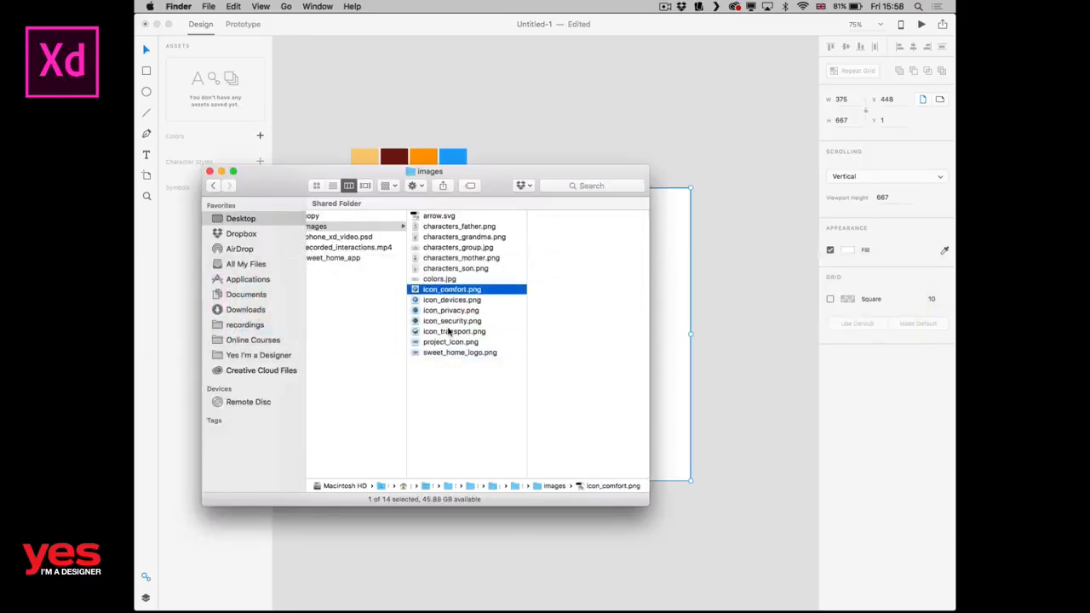
pyautogui.keyDown('shift'); pyautogui.click(428, 332); pyautogui.keyUp('shift')
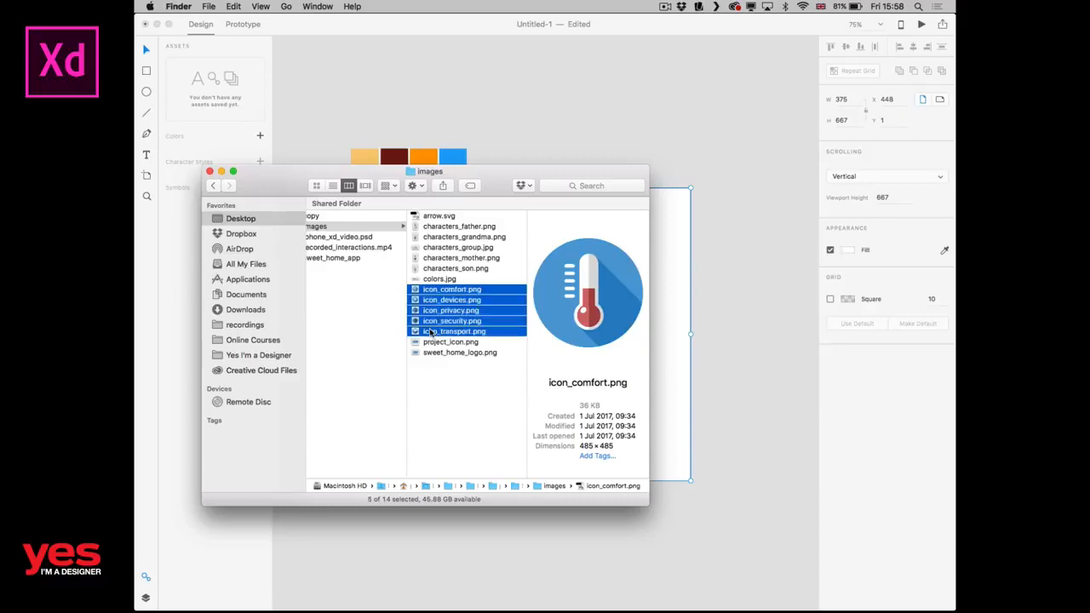
pyautogui.moveTo(450, 298); pyautogui.dragTo(730, 294)
pyautogui.hscroll(4, 596, 311)
pyautogui.scroll(-6, 483, 319)
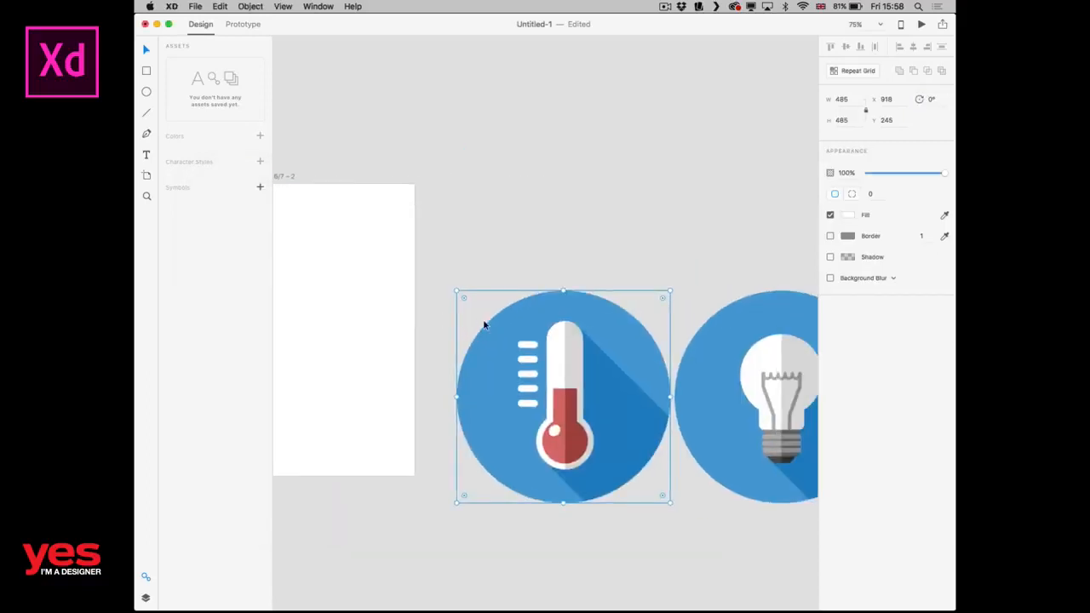
pyautogui.hscroll(4, 586, 450)
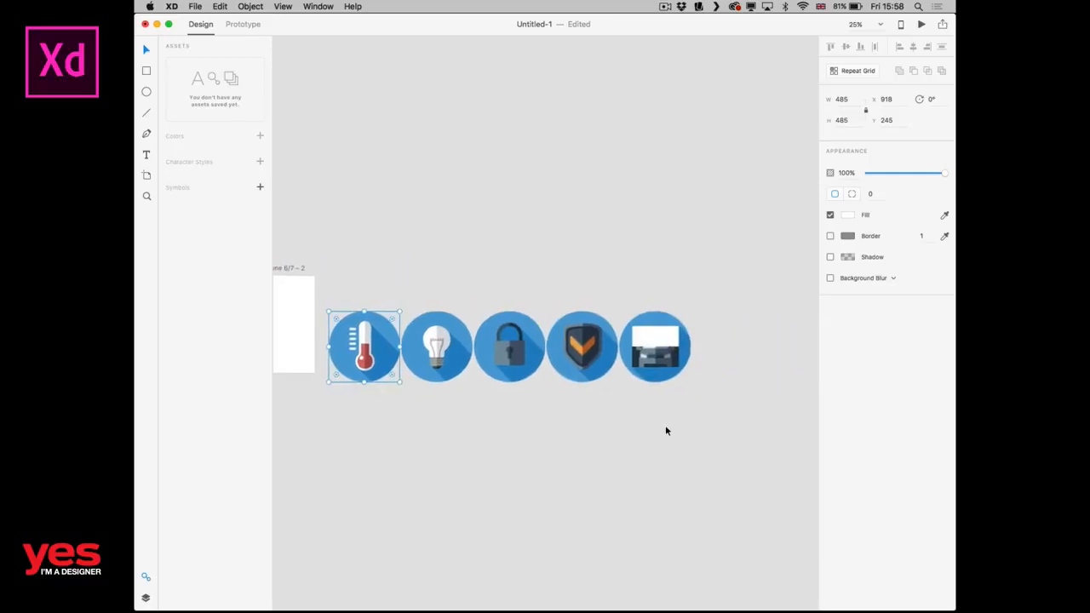
# Scale the five imported icons down together and delete all of them except the thermometer icon.
pyautogui.moveTo(710, 431); pyautogui.dragTo(331, 328)
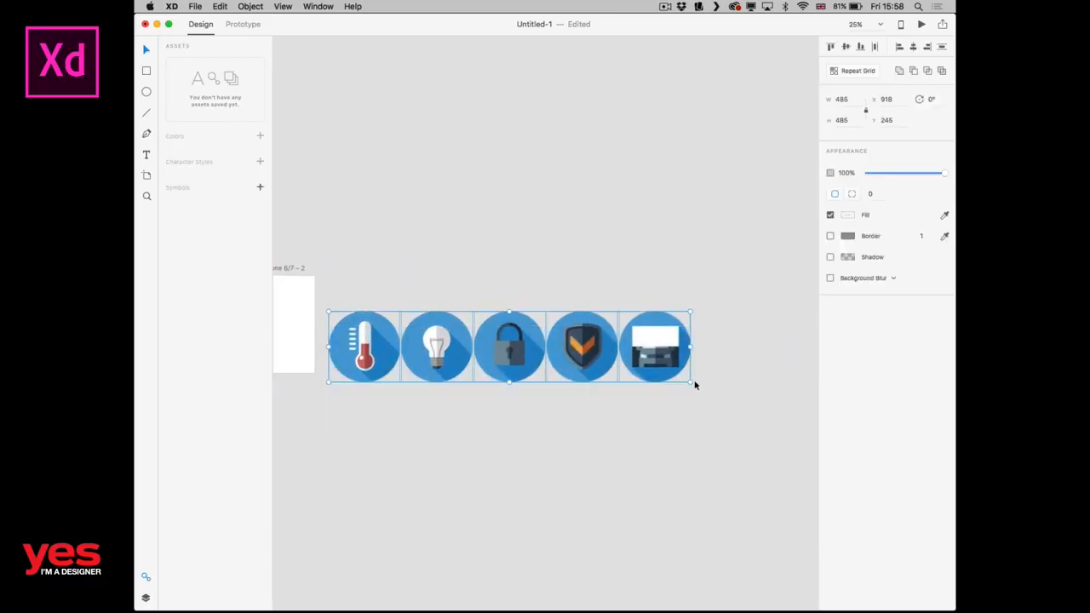
pyautogui.moveTo(690, 382); pyautogui.dragTo(531, 383)
pyautogui.click(377, 365)
pyautogui.press('super+equal')
pyautogui.moveTo(645, 403); pyautogui.dragTo(787, 292)
pyautogui.press('Delete')
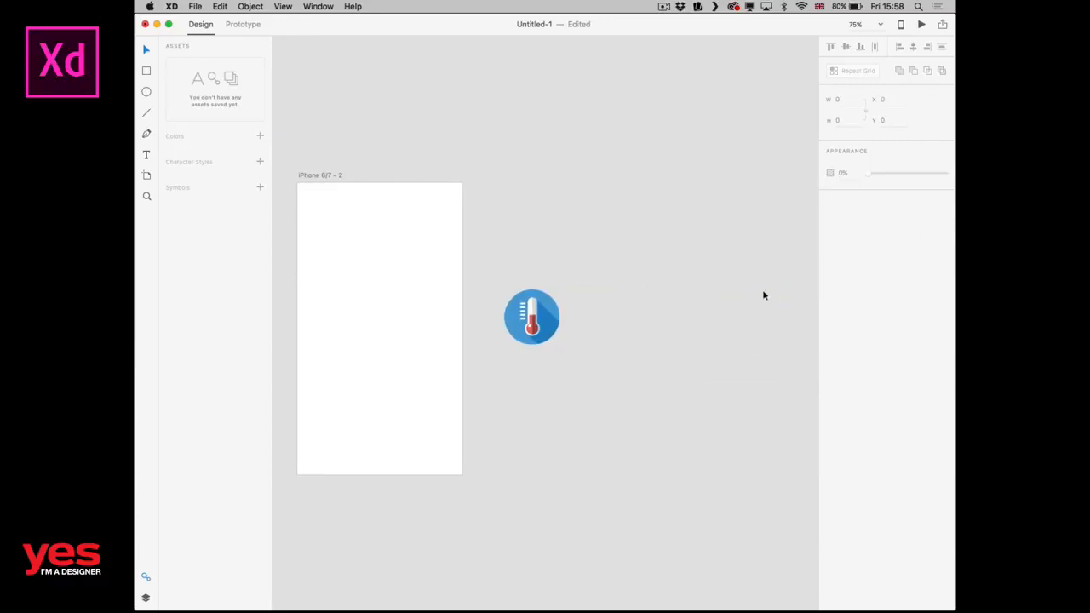
# Place the thermometer icon in the upper left area of the second artboard and shrink it slightly.
pyautogui.moveTo(541, 308); pyautogui.dragTo(343, 216)
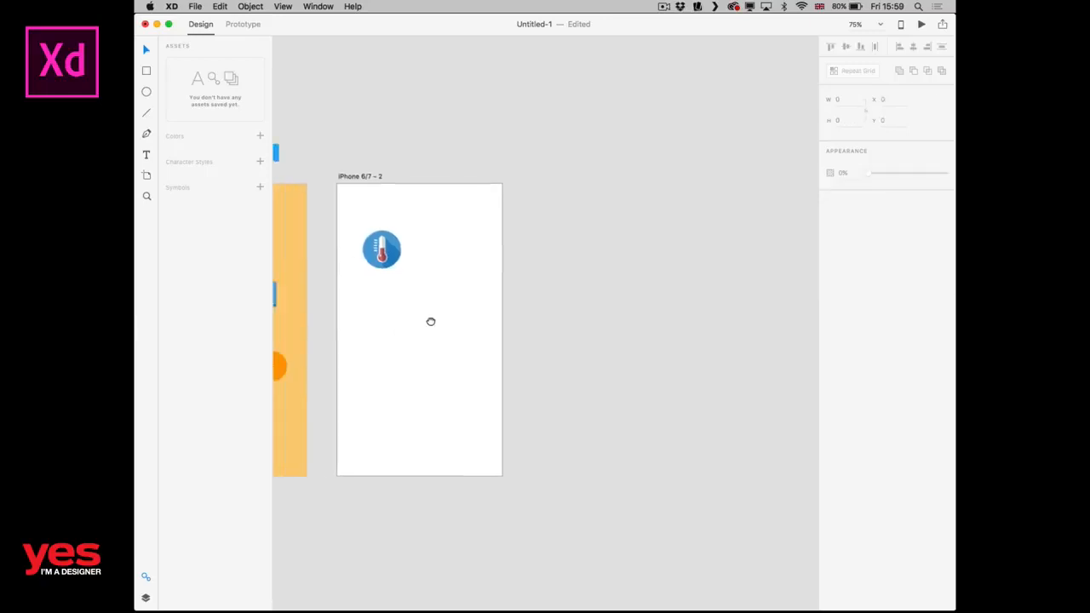
pyautogui.hscroll(-3, 429, 318)
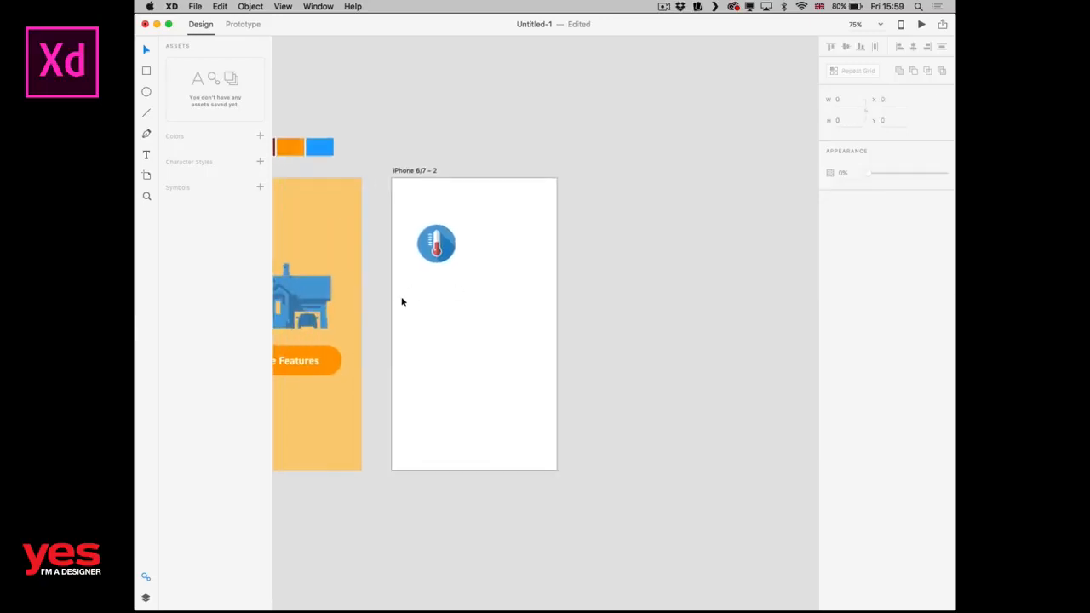
pyautogui.hscroll(-2, 367, 374)
# Duplicate the "Explore Features" text onto the second artboard, to the right of the thermometer icon.
pyautogui.click(358, 367)
pyautogui.press('alt')
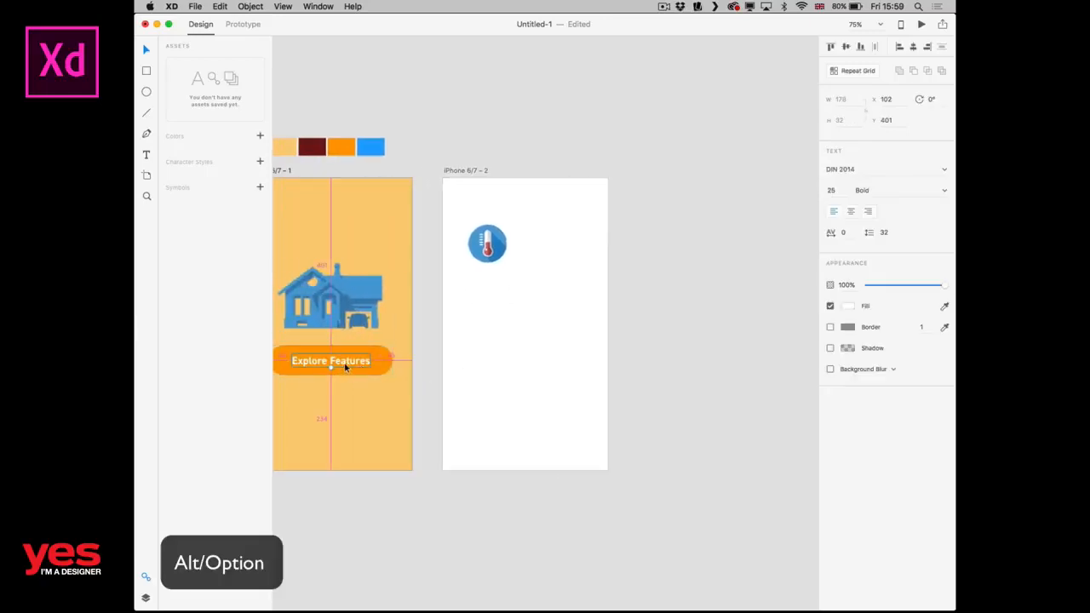
pyautogui.moveTo(345, 366); pyautogui.dragTo(579, 241)
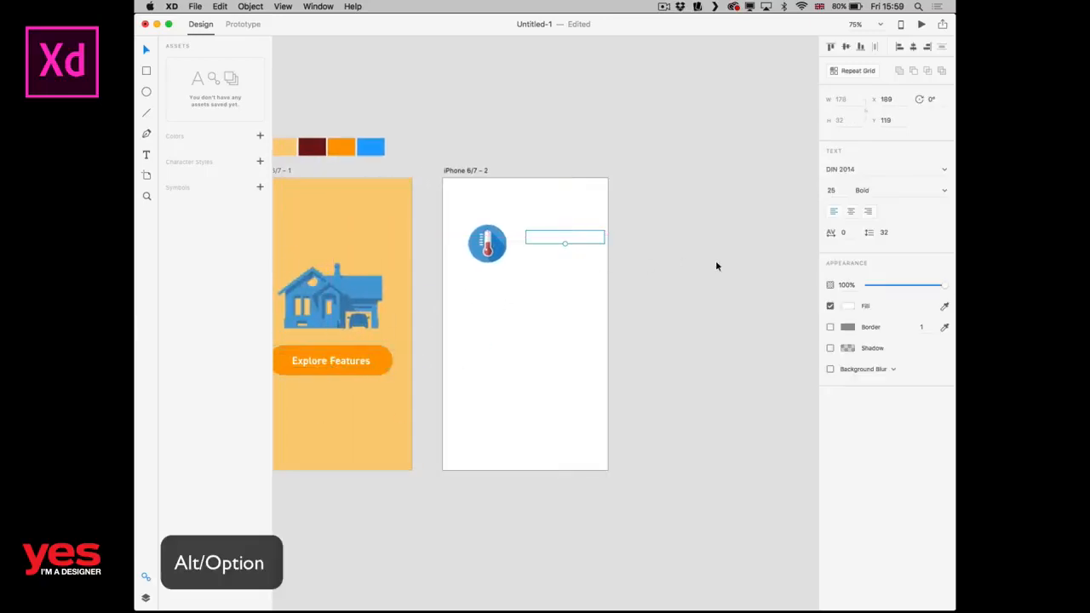
# Fill the copied text with the palette's dark red and align it vertically with the thermometer icon's centre.
pyautogui.click(848, 306)
pyautogui.moveTo(733, 311); pyautogui.dragTo(671, 358)
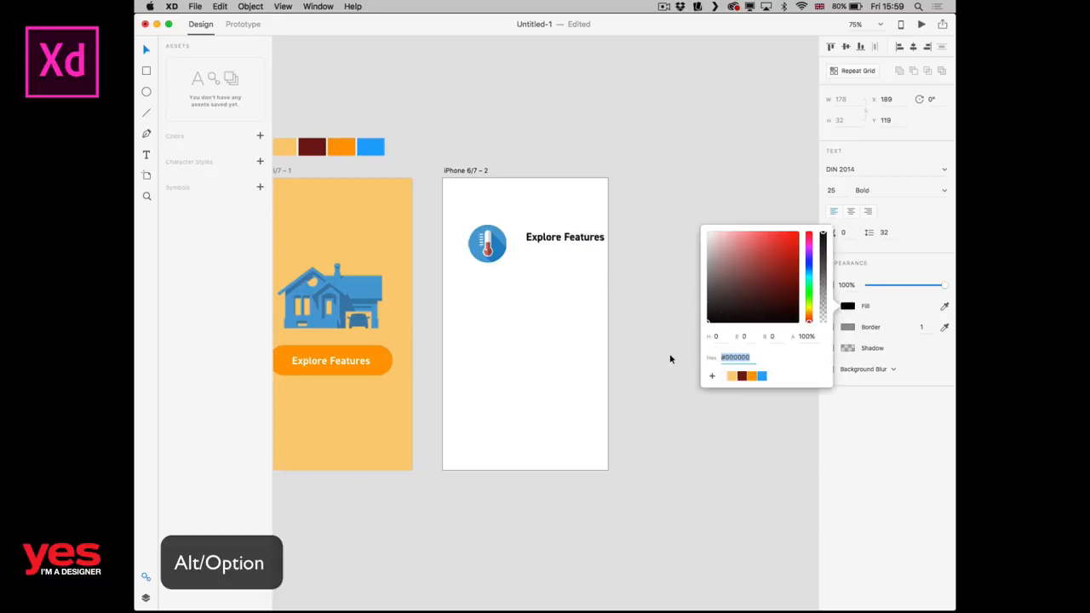
pyautogui.click(742, 381)
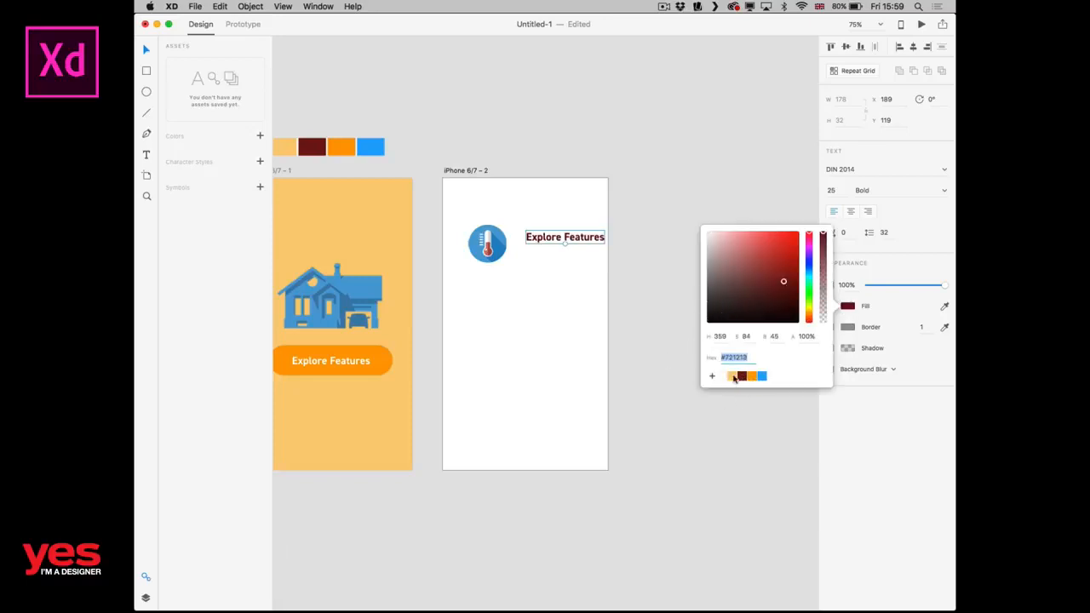
pyautogui.click(524, 290)
pyautogui.moveTo(556, 240)
pyautogui.mouseDown()
pyautogui.moveTo(534, 248)
pyautogui.moveTo(550, 247)
pyautogui.mouseUp()
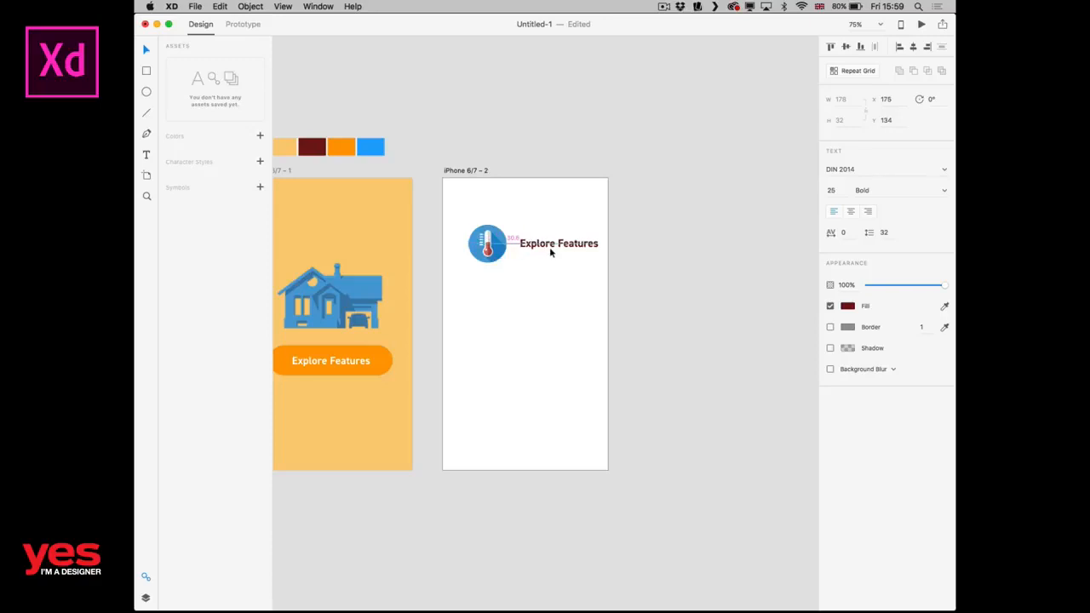
# Replace the copied text's wording with "Heating".
pyautogui.doubleClick(555, 245)
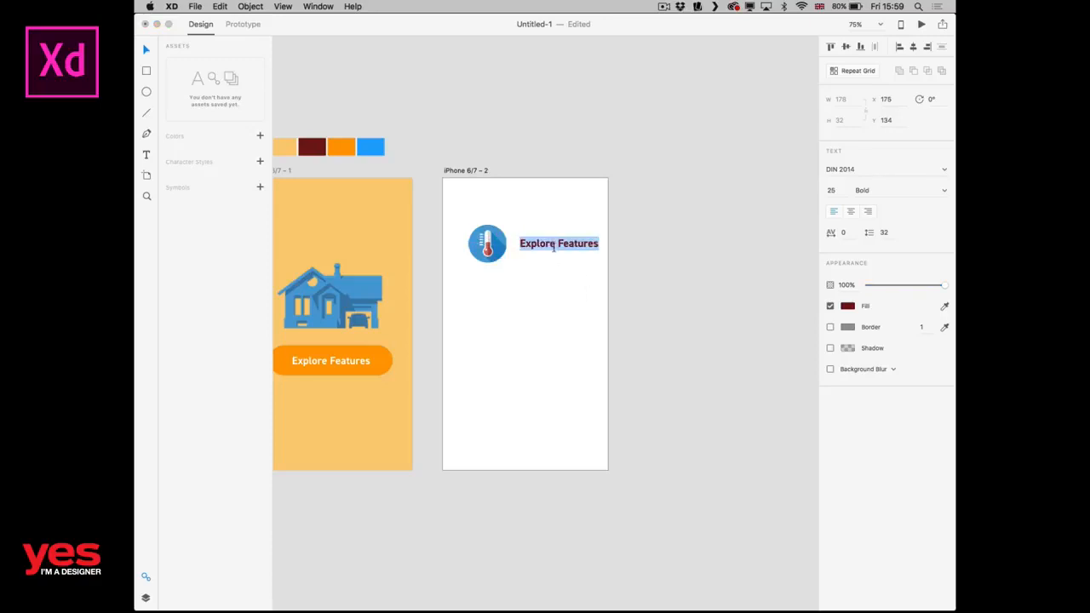
pyautogui.write('Tem')
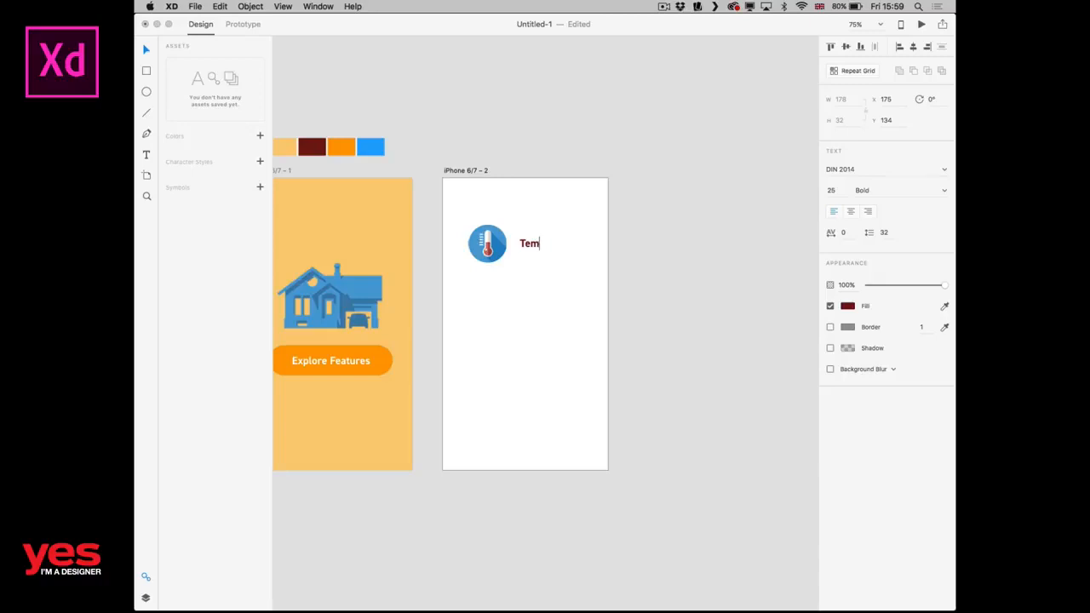
pyautogui.press('BackSpace')
pyautogui.press('BackSpace')
pyautogui.press('BackSpace')
pyautogui.write('Heating')
pyautogui.press('Escape')
# Enlarge the "Heating" text and position it beside the thermometer icon, centred on the icon's height.
pyautogui.click(478, 307)
pyautogui.moveTo(496, 328); pyautogui.dragTo(581, 364)
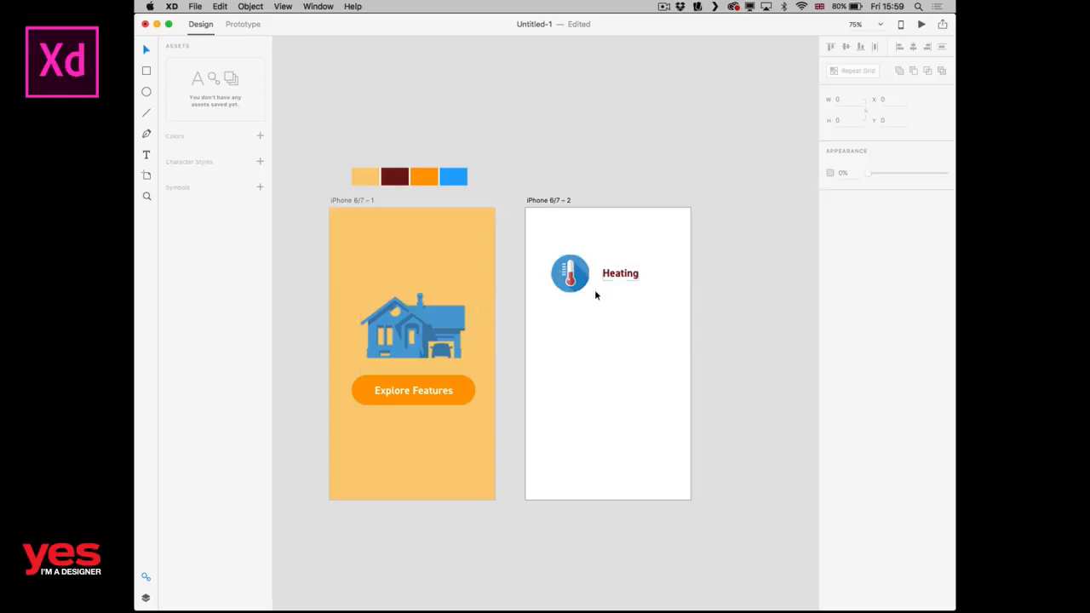
pyautogui.click(630, 276)
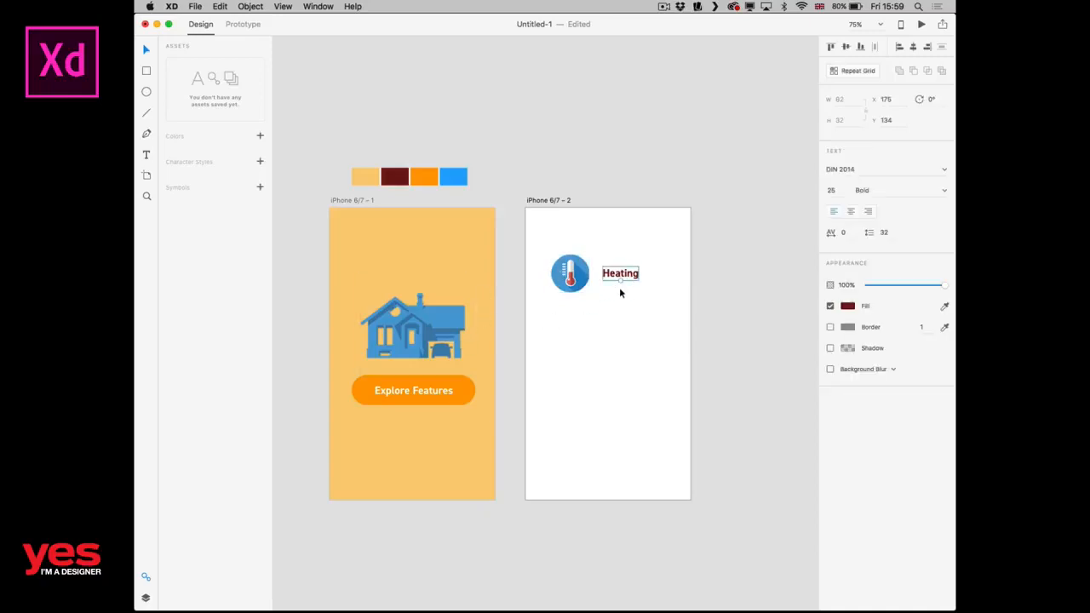
pyautogui.moveTo(620, 281)
pyautogui.mouseDown()
pyautogui.moveTo(619, 293)
pyautogui.moveTo(633, 277)
pyautogui.mouseUp()
pyautogui.click(632, 321)
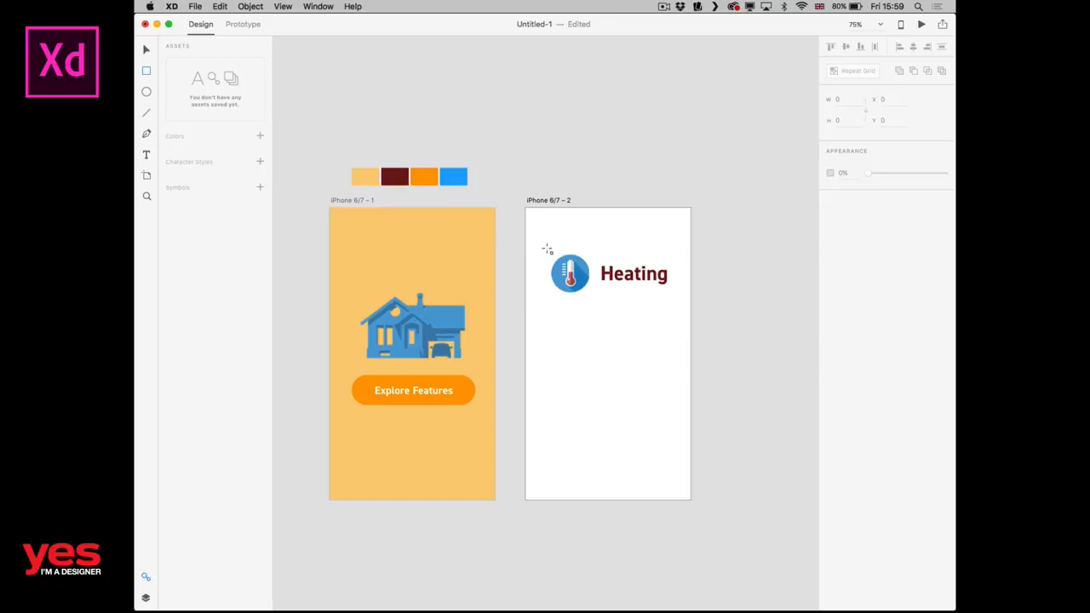
# Draw a 319 by 114 rectangle around the thermometer icon and "Heating" text, without border or fill.
pyautogui.moveTo(542, 250); pyautogui.dragTo(683, 299)
pyautogui.press('v')
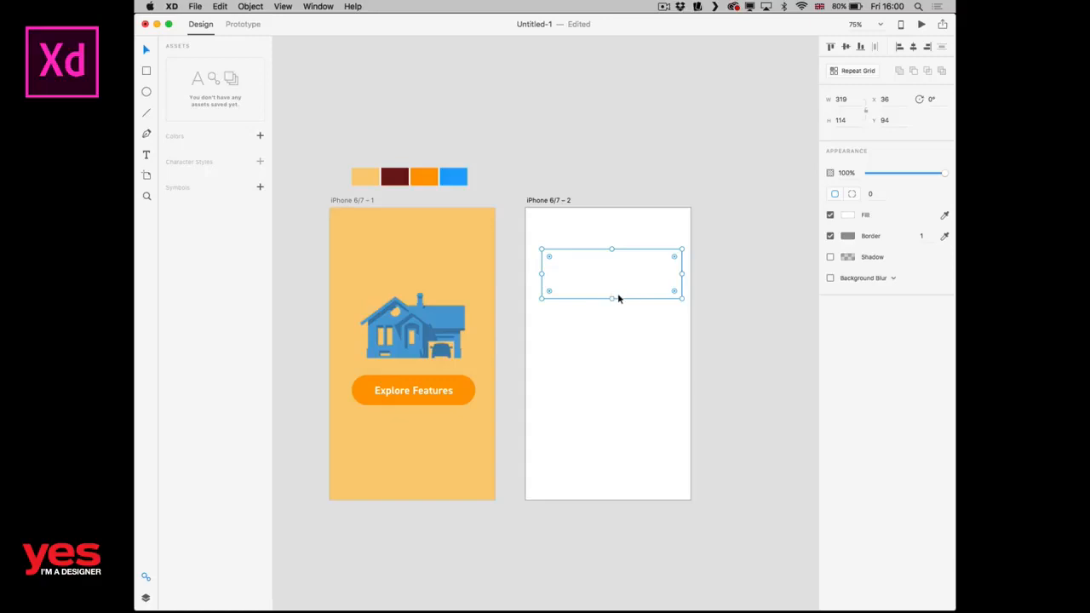
pyautogui.click(831, 236)
pyautogui.click(830, 214)
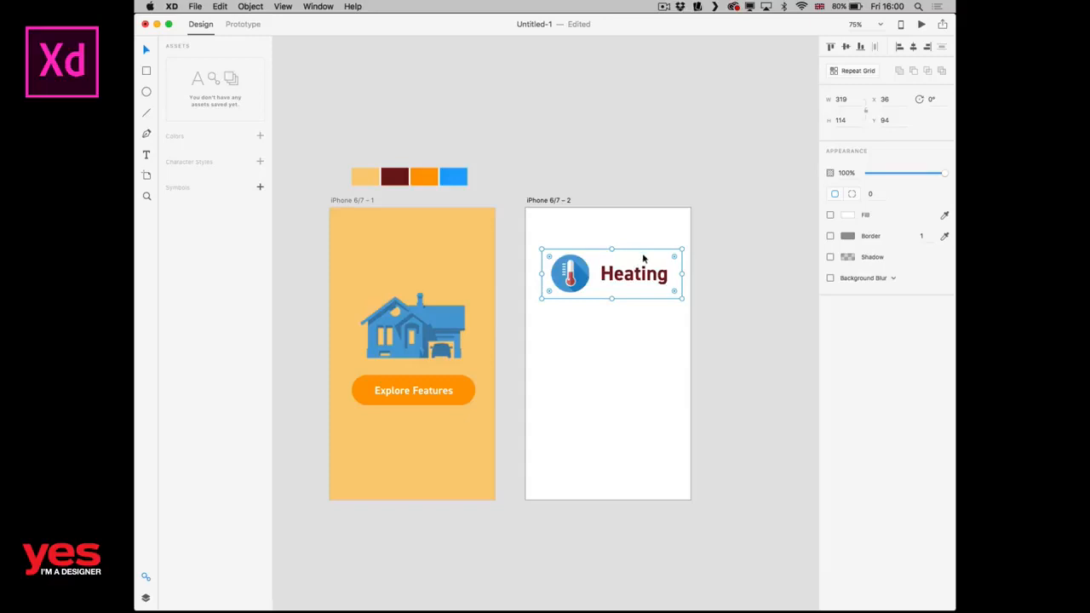
pyautogui.click(725, 274)
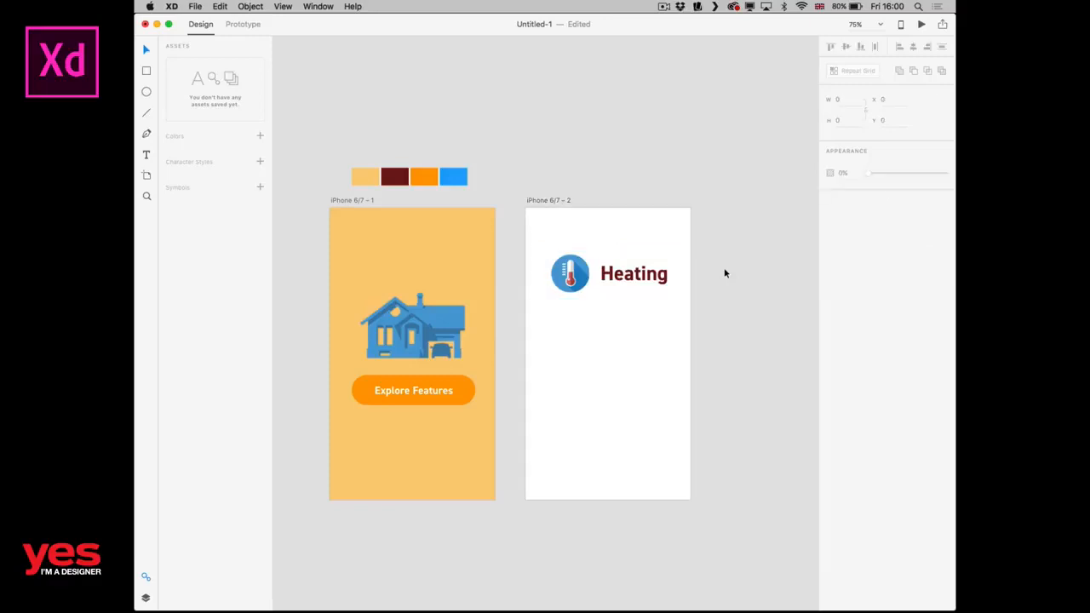
# Group the rectangle, thermometer icon and "Heating" text, and move the group near the artboard's top at about X 28, Y 41.
pyautogui.moveTo(711, 327); pyautogui.dragTo(555, 245)
pyautogui.press('super+g')
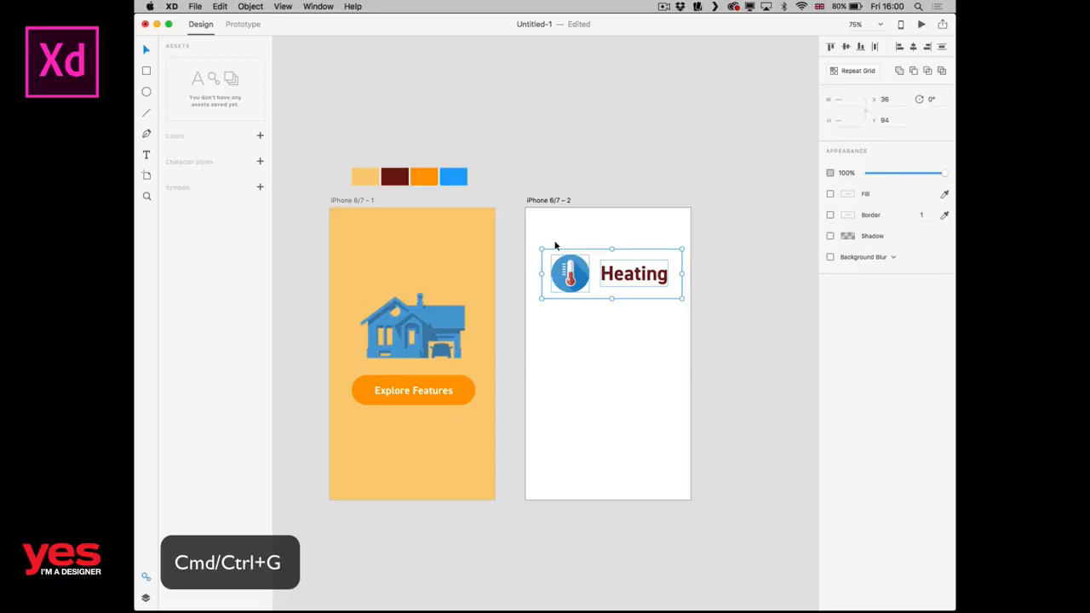
pyautogui.click(769, 307)
pyautogui.click(667, 273)
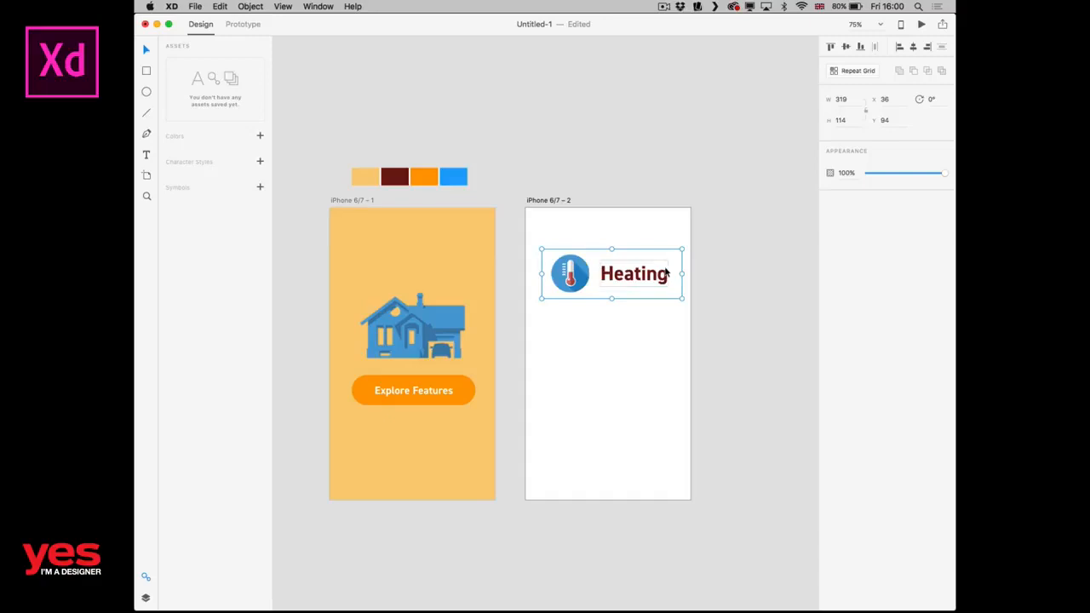
pyautogui.moveTo(667, 273); pyautogui.dragTo(662, 251)
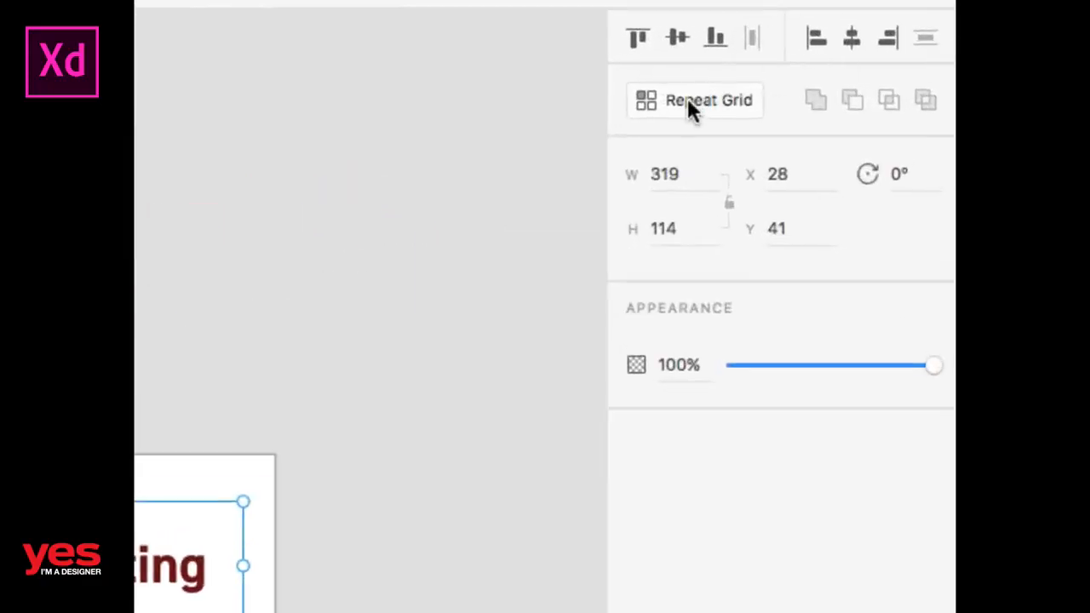
# Turn the group into a Repeat Grid of five stacked rows and tighten the row spacing to a total height of about 568.
pyautogui.click(688, 99)
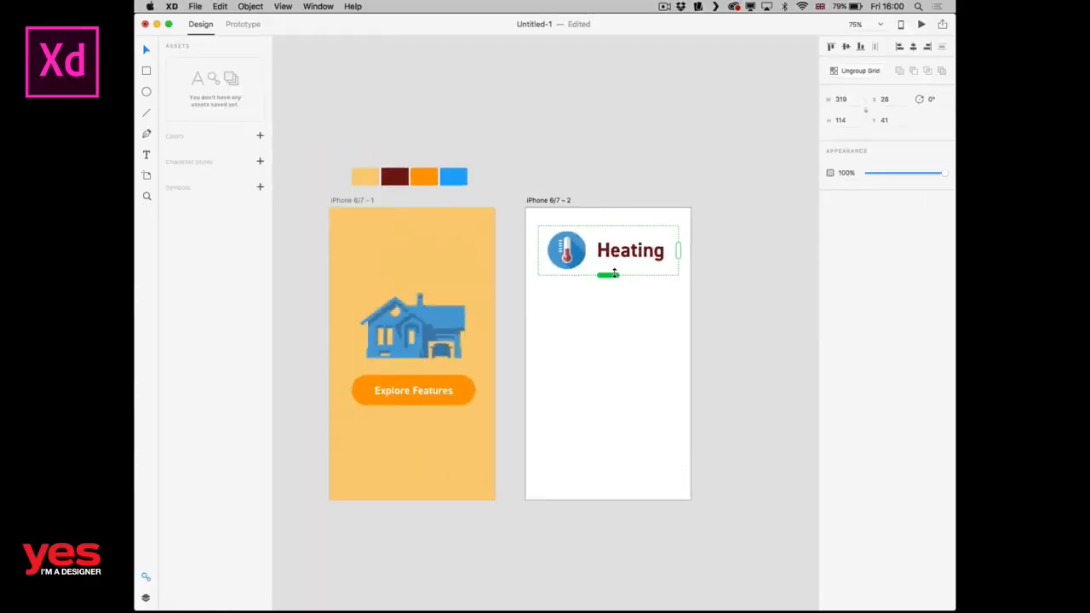
pyautogui.moveTo(609, 276); pyautogui.dragTo(608, 508)
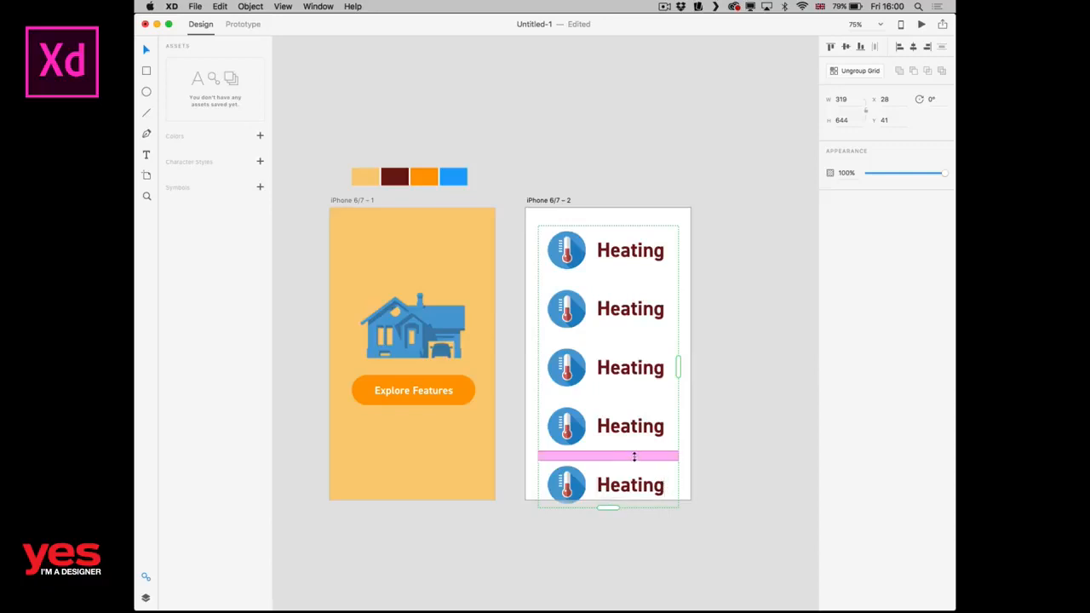
pyautogui.moveTo(634, 456); pyautogui.dragTo(631, 425)
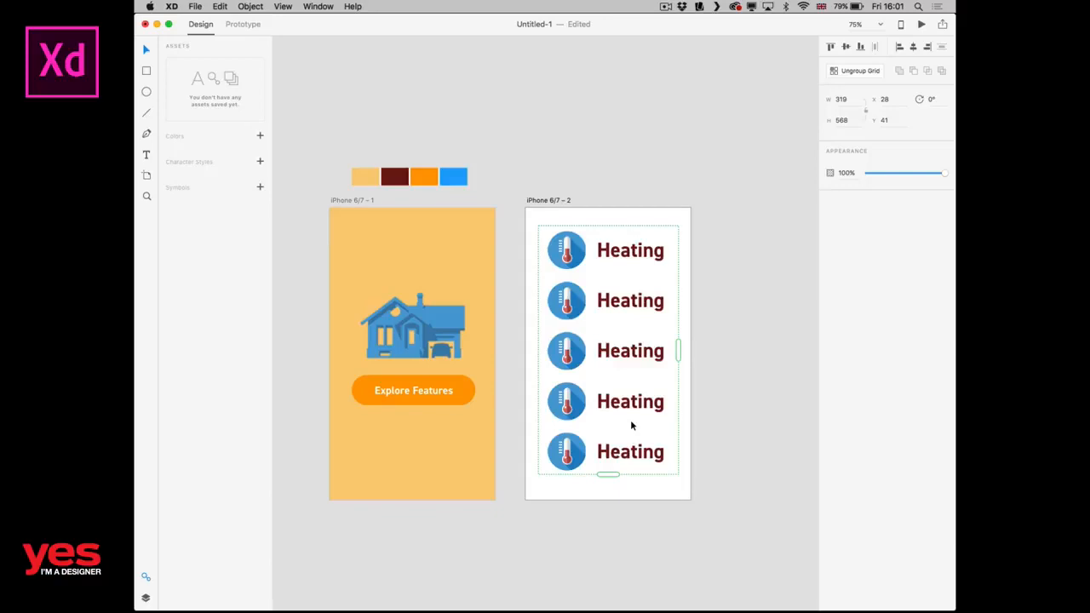
pyautogui.click(706, 351)
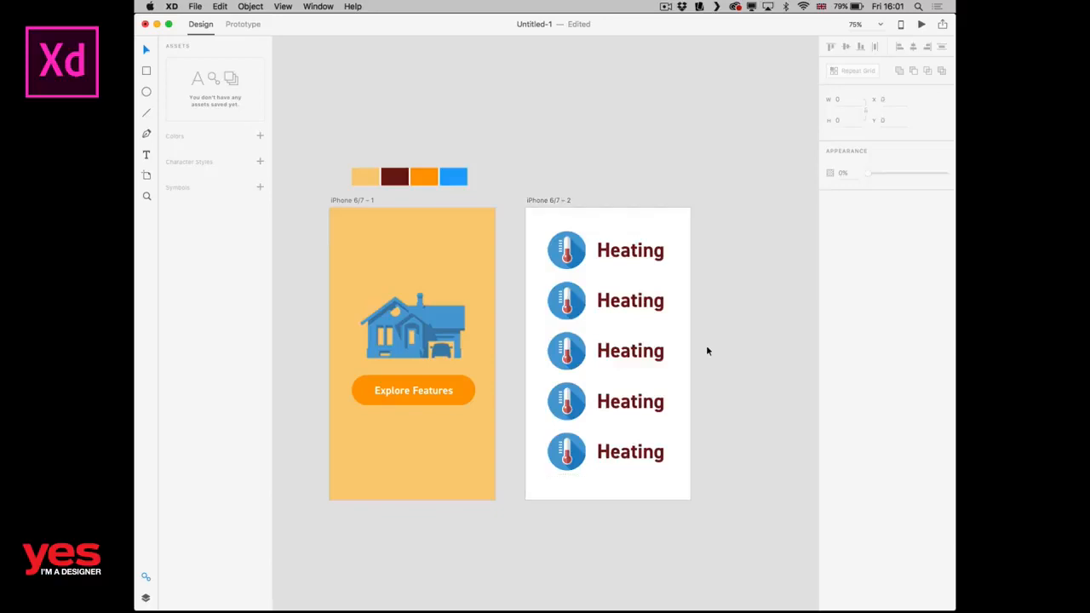
# Replace the second row's label in the grid with "Electricity".
pyautogui.click(642, 300)
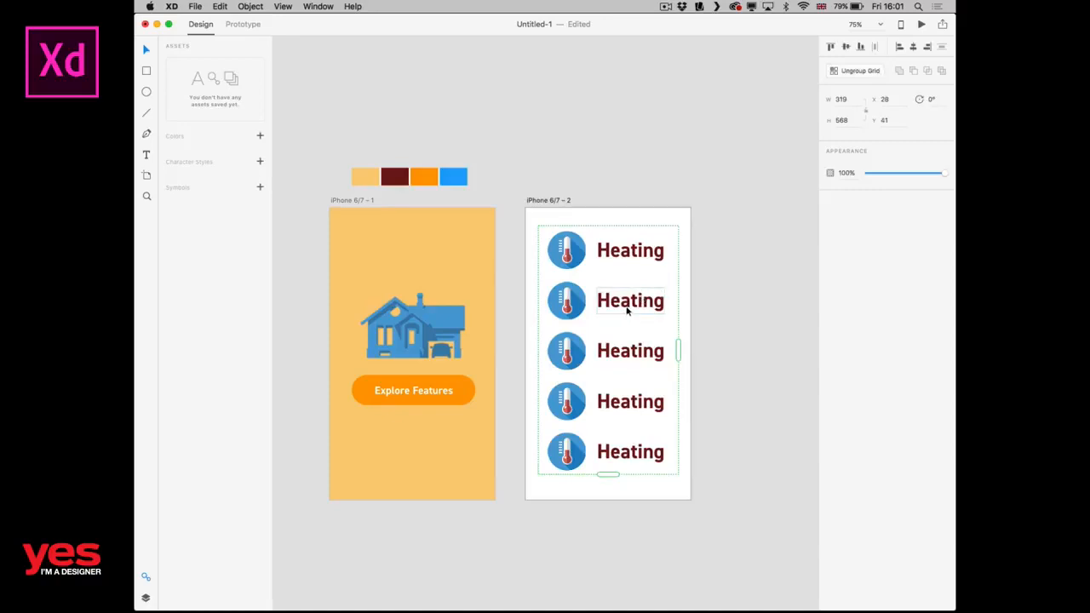
pyautogui.doubleClick(627, 311)
pyautogui.doubleClick(627, 311)
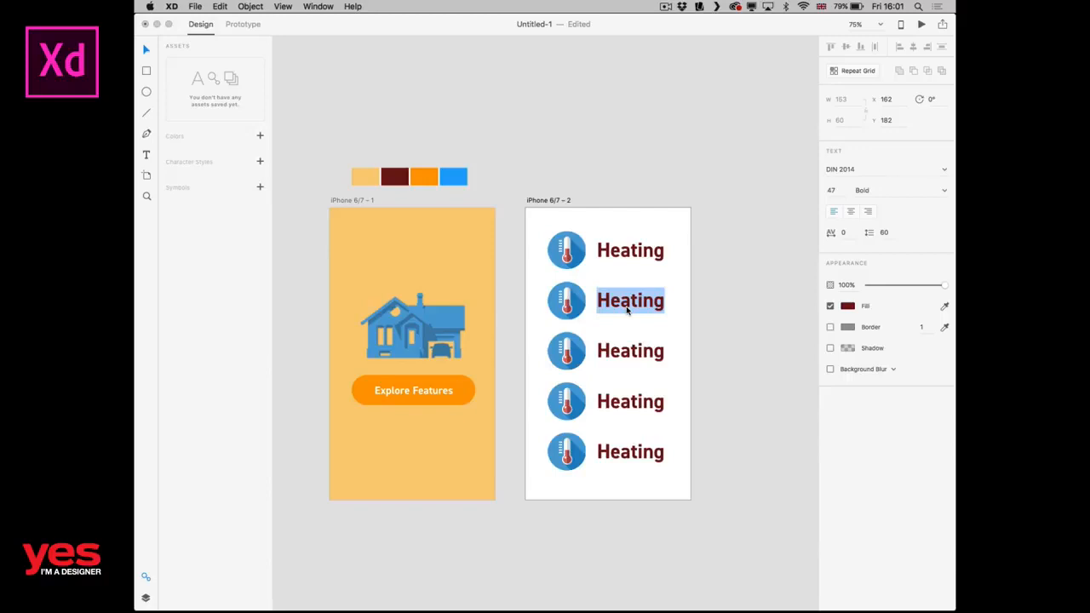
pyautogui.write('Electricity')
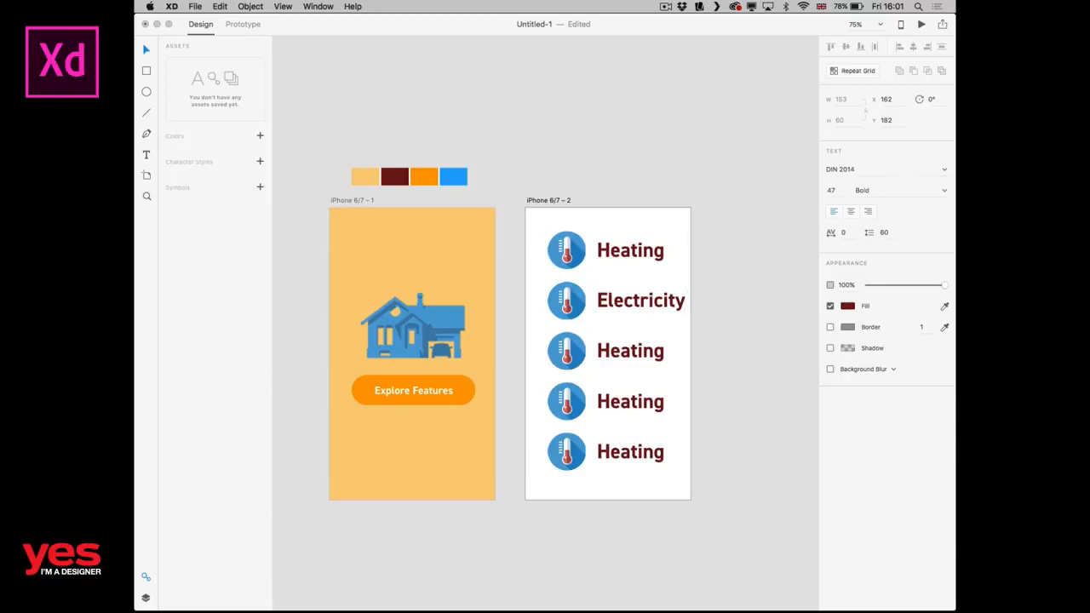
# Reduce the font size of the grid's labels to 34.
pyautogui.press('super+a')
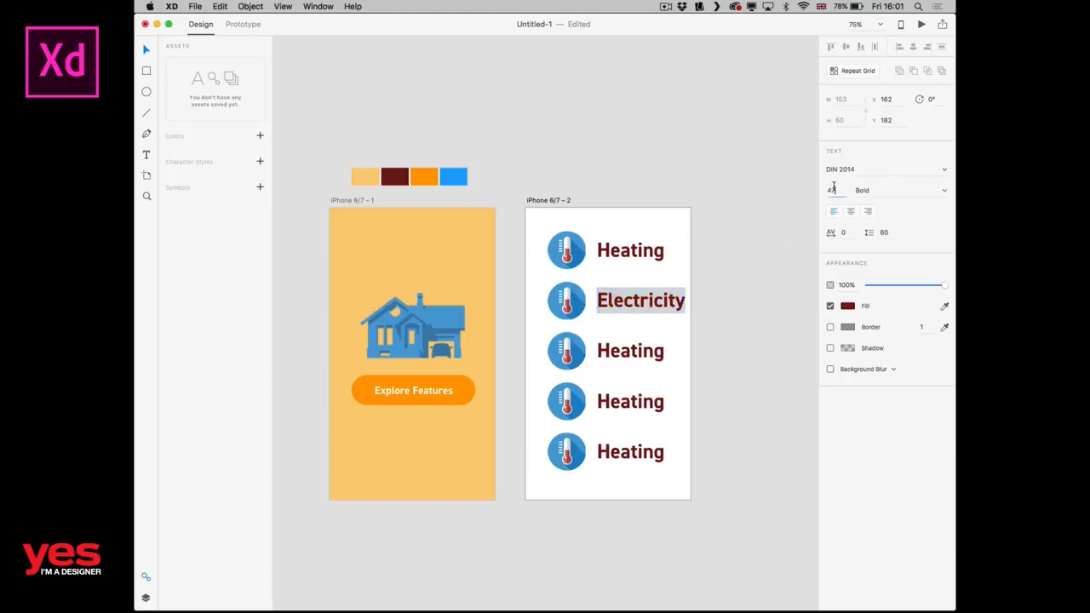
pyautogui.click(835, 190)
pyautogui.press('Down')
pyautogui.press('Down')
pyautogui.press('Down')
pyautogui.press('Down')
pyautogui.press('Down')
pyautogui.press('Down')
pyautogui.press('Down')
pyautogui.press('Down')
pyautogui.press('Down')
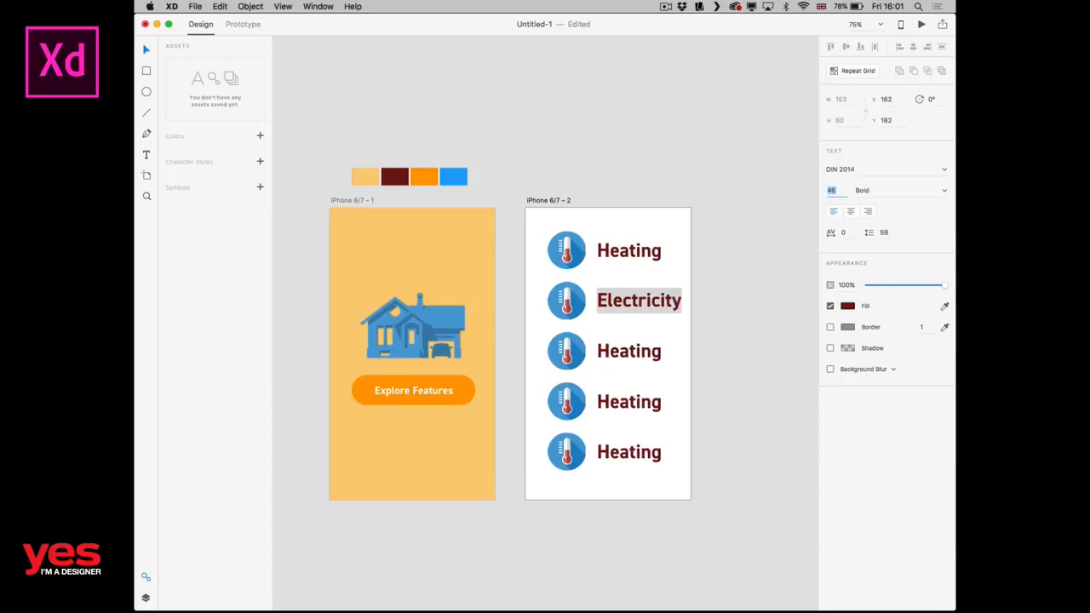
pyautogui.press('Down')
pyautogui.press('Down')
pyautogui.press('Down')
pyautogui.press('Down')
pyautogui.press('Down')
pyautogui.press('Down')
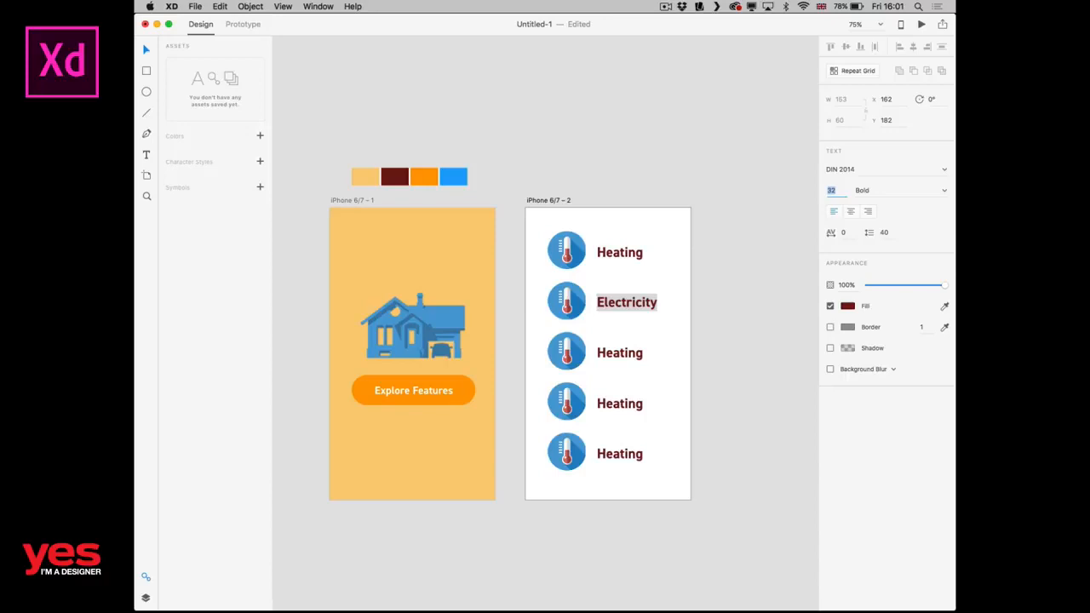
pyautogui.press('Up')
pyautogui.press('Up')
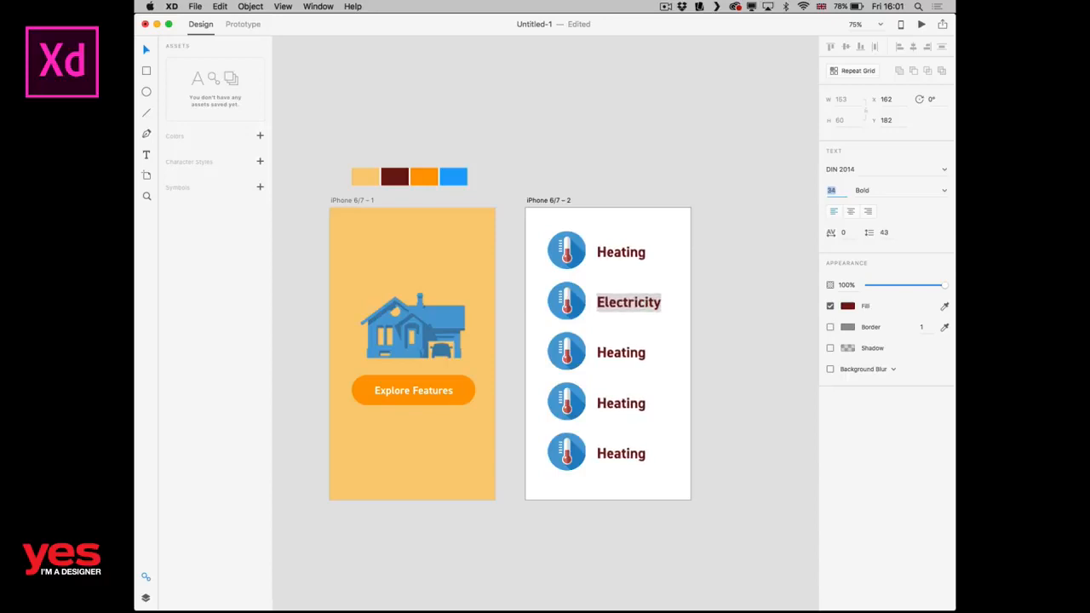
# Recolour the grid's labels with the palette's blue.
pyautogui.click(848, 308)
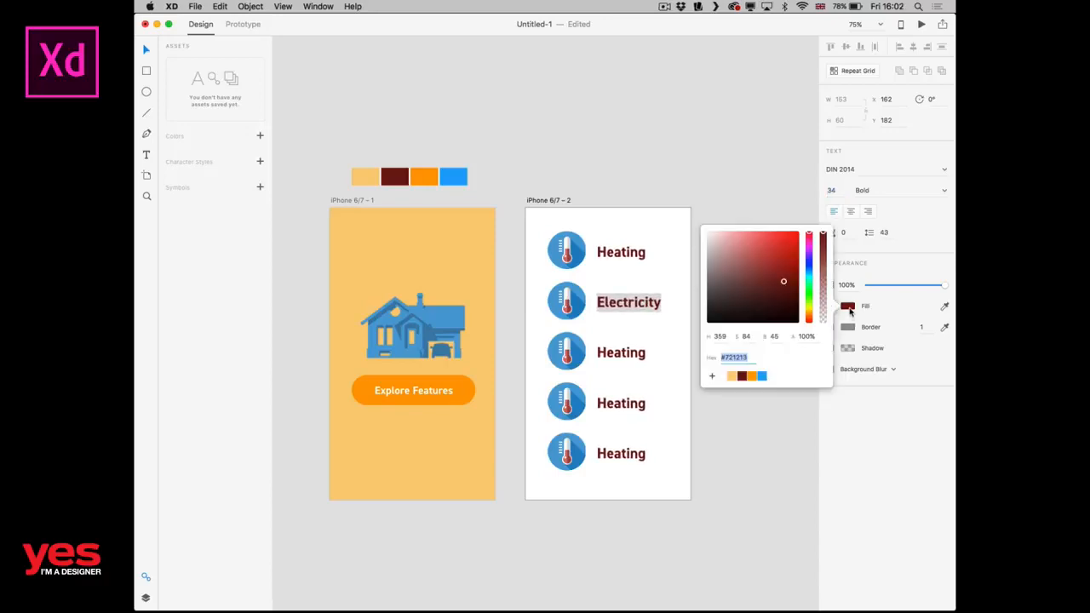
pyautogui.click(754, 377)
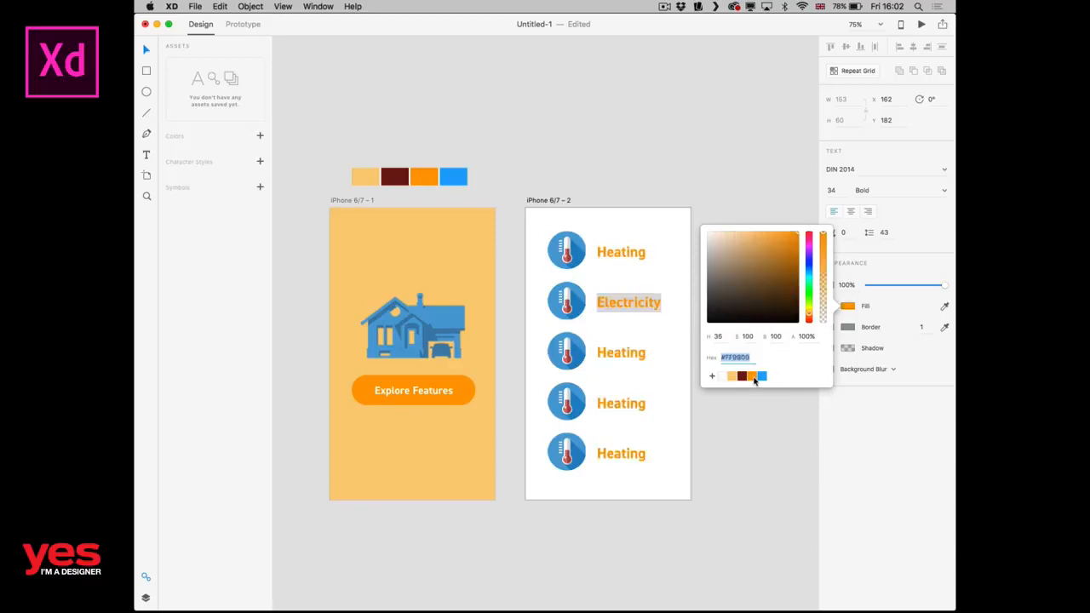
pyautogui.click(761, 377)
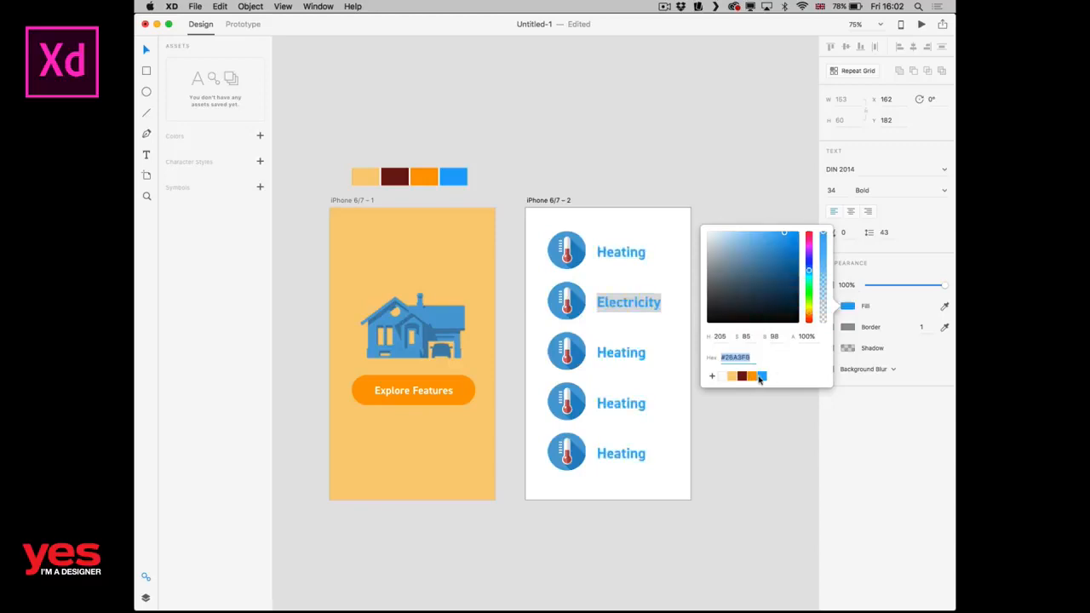
pyautogui.click(616, 298)
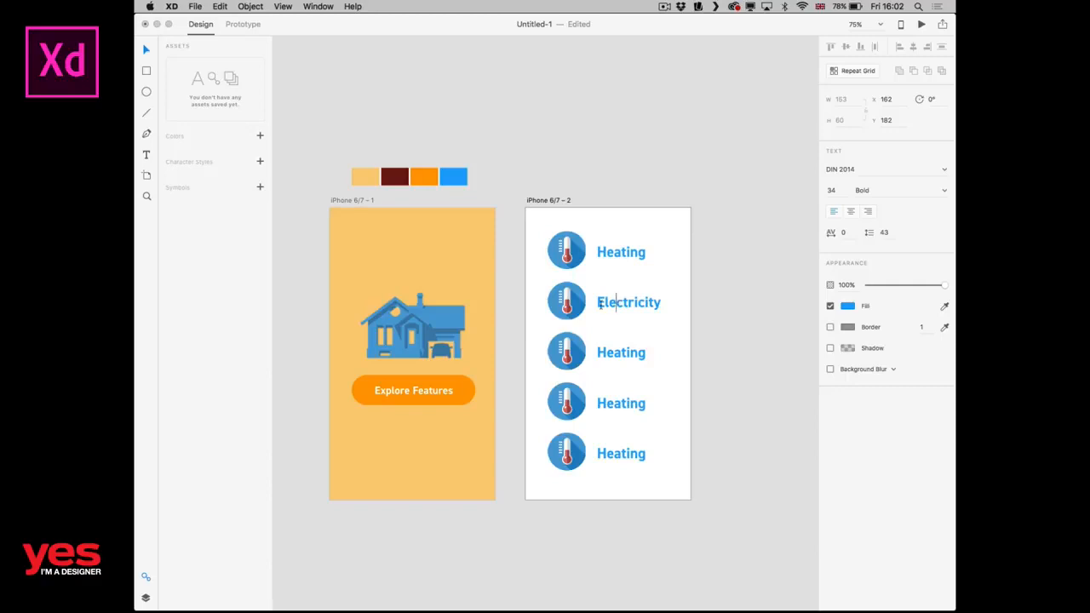
pyautogui.press('Escape')
pyautogui.click(706, 291)
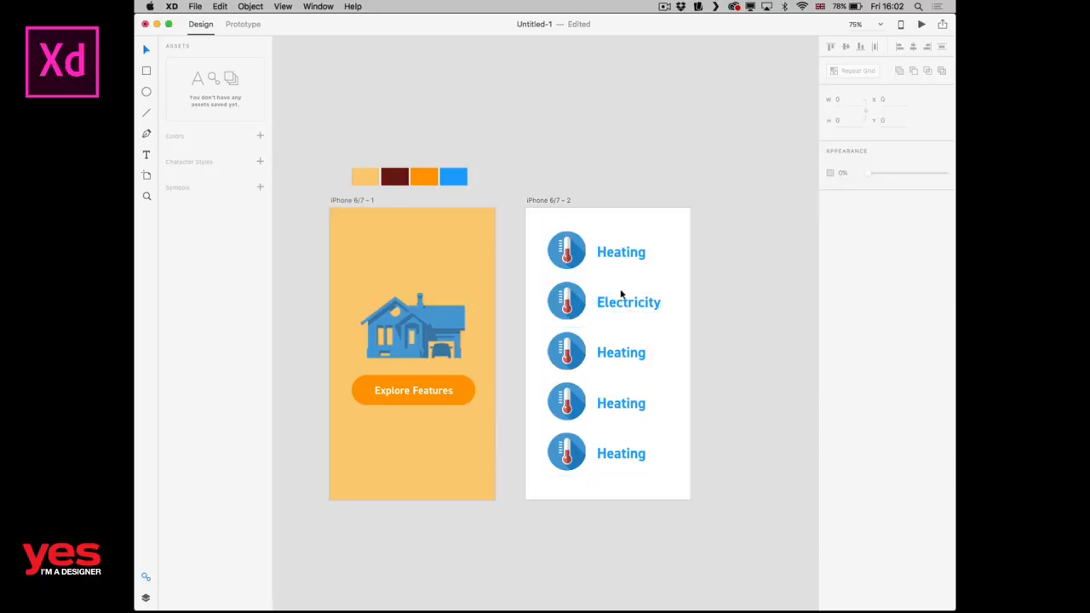
# Replace the icon beside "Electricity" with icon_devices.png from the images folder in Finder.
pyautogui.click(580, 293)
pyautogui.doubleClick(579, 294)
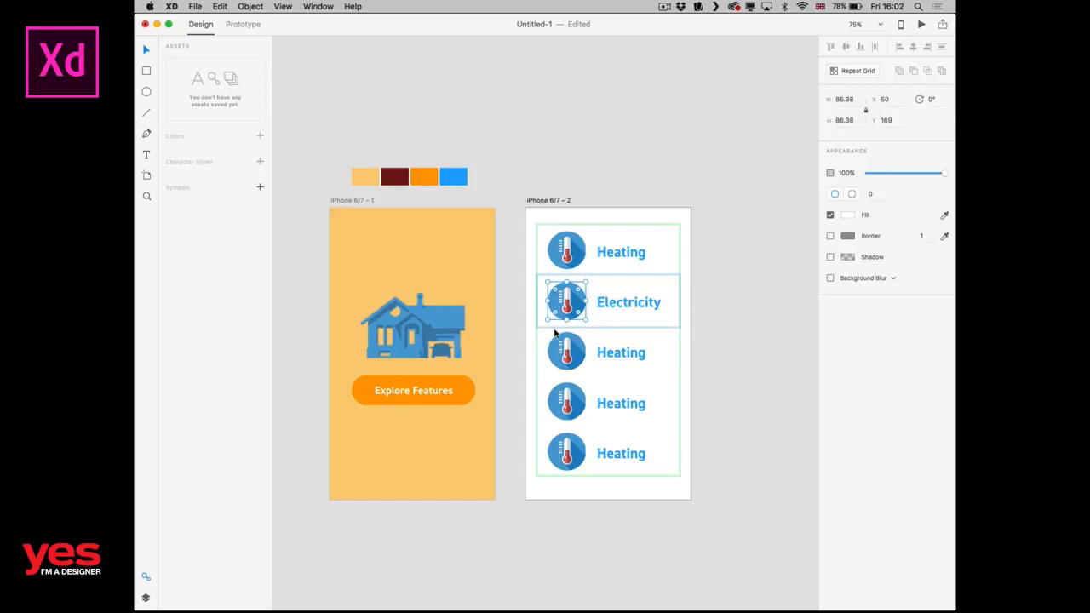
pyautogui.press('super+Tab')
pyautogui.click(482, 362)
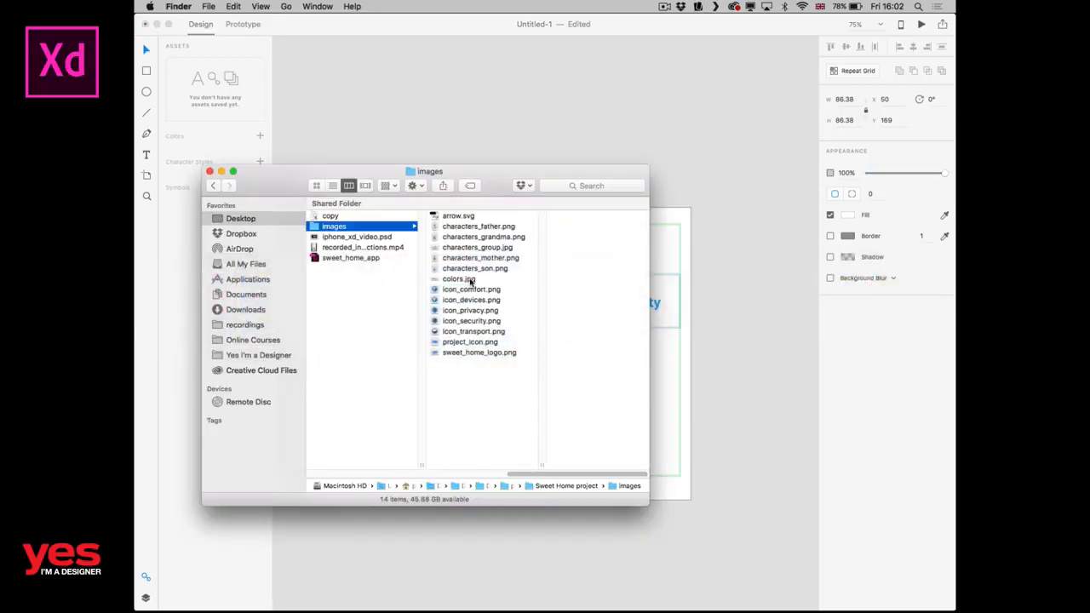
pyautogui.click(460, 302)
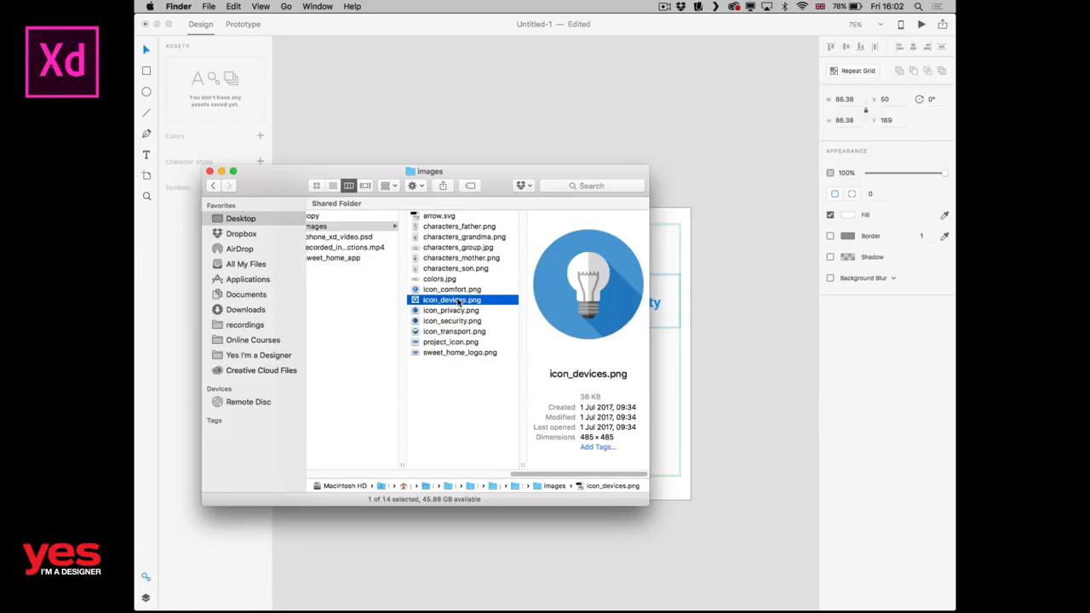
pyautogui.moveTo(460, 303); pyautogui.dragTo(558, 312)
pyautogui.press('super+Tab')
pyautogui.press('super+Tab')
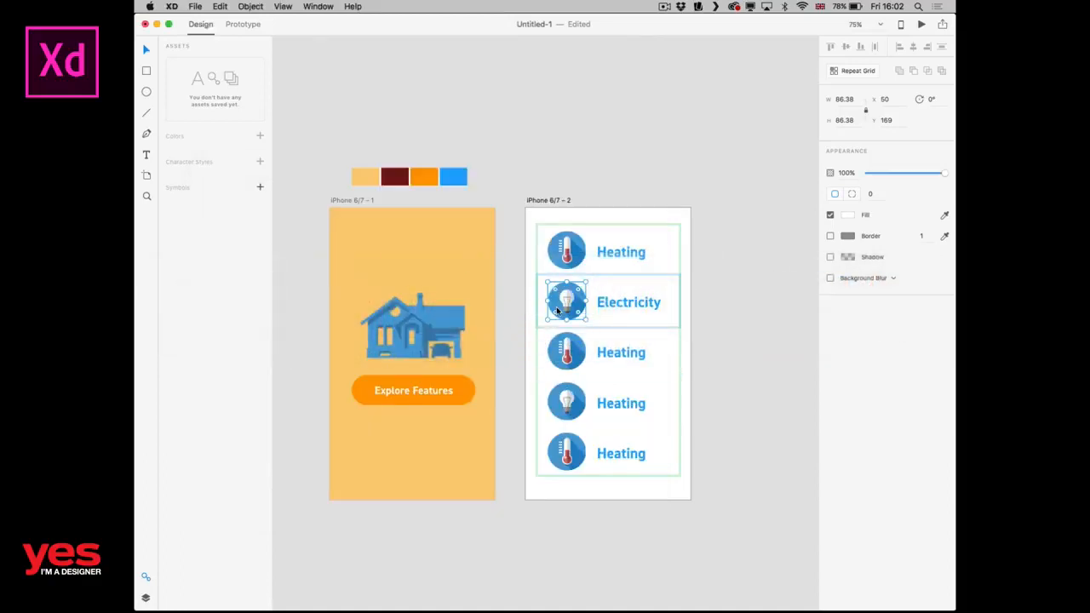
pyautogui.click(717, 303)
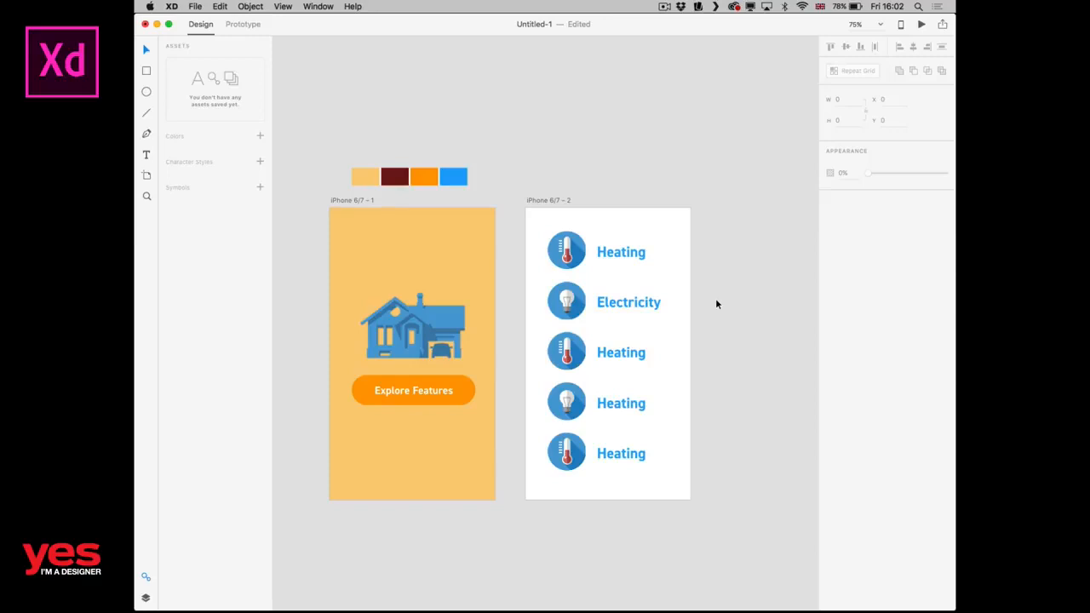
# Replace the third row's thermometer icon with icon_privacy.png from the images folder in Finder.
pyautogui.press('super+Tab')
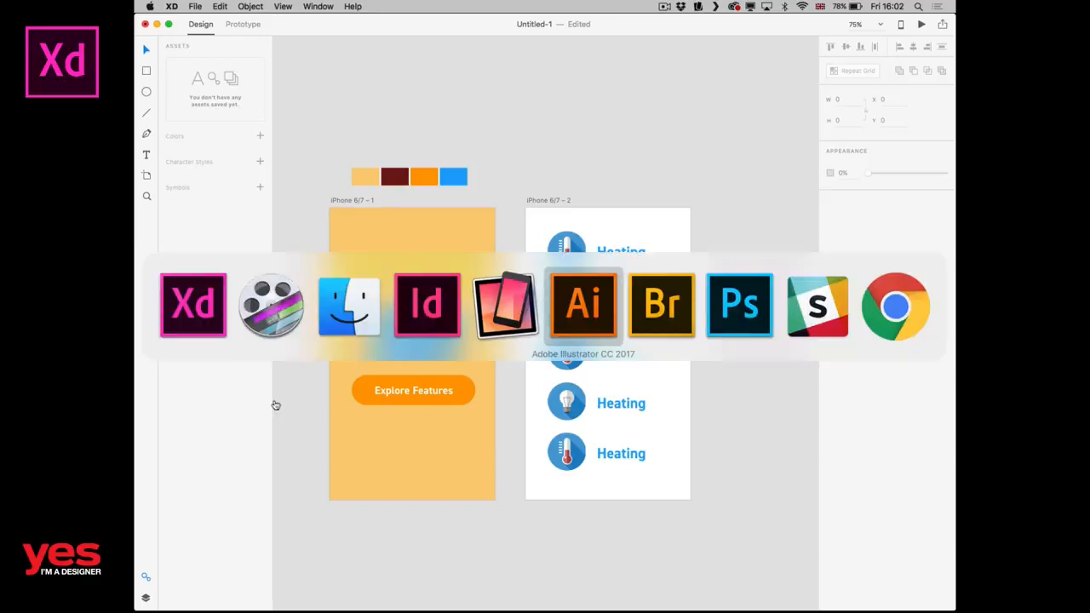
pyautogui.click(180, 313)
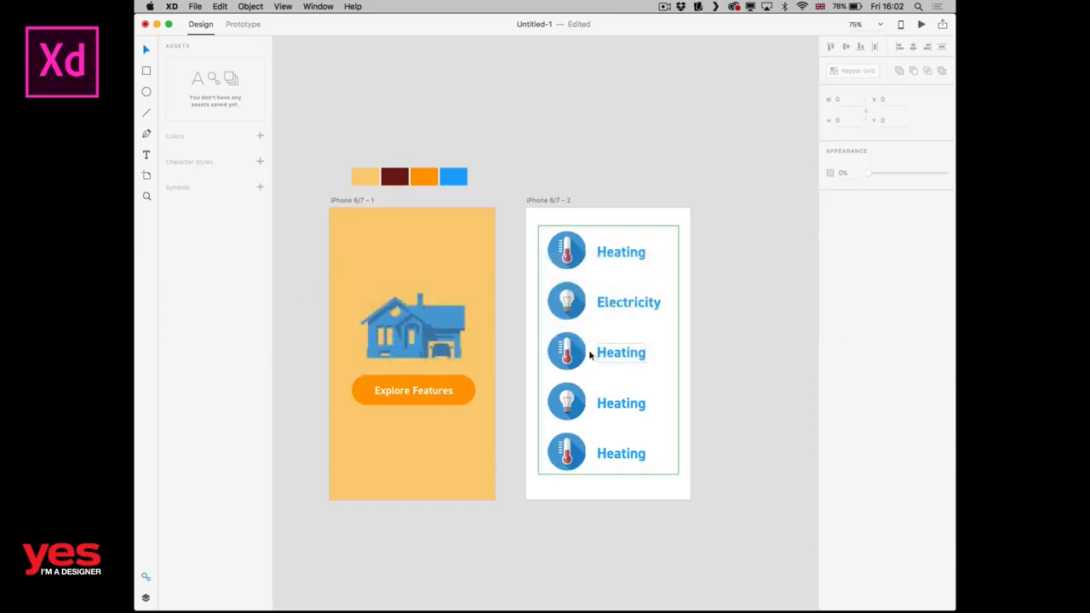
pyautogui.press('super+2')
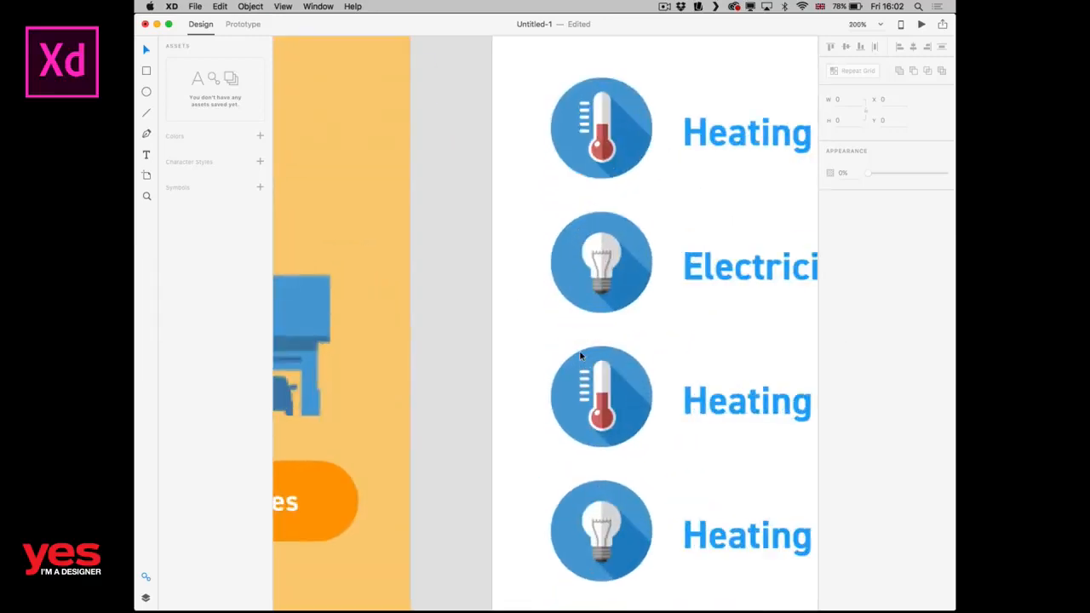
pyautogui.doubleClick(597, 396)
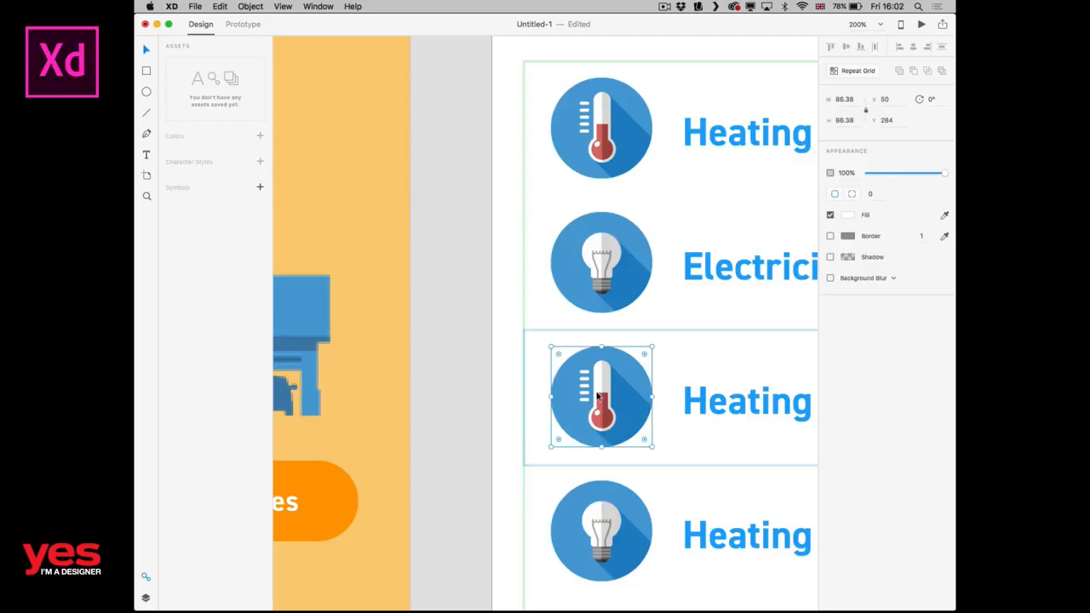
pyautogui.press('super+Tab')
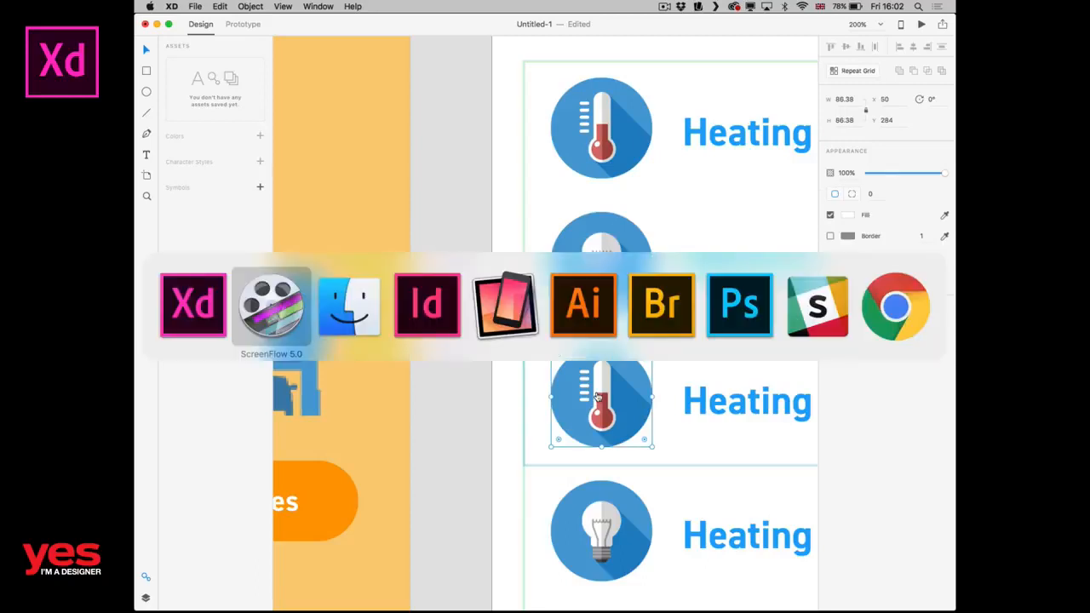
pyautogui.press('super+Tab')
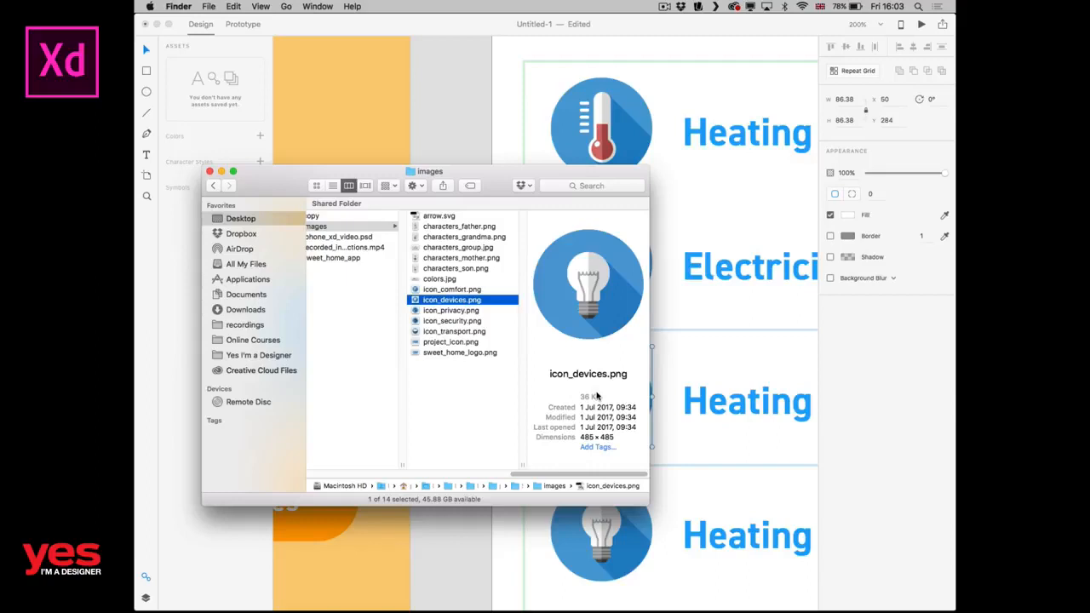
pyautogui.press('Down')
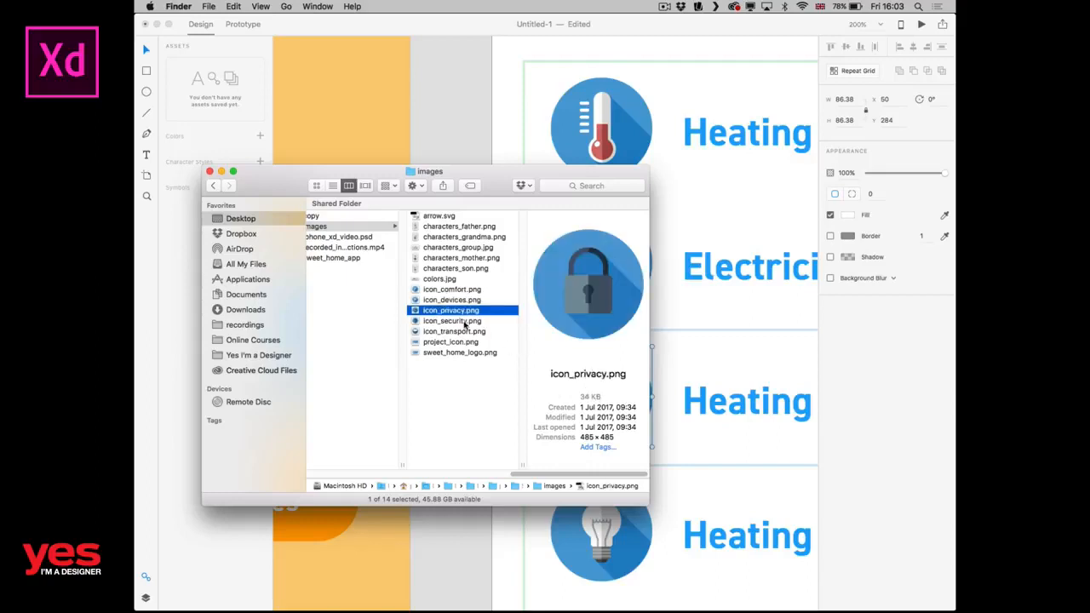
pyautogui.moveTo(456, 317); pyautogui.dragTo(594, 396)
pyautogui.press('super+0')
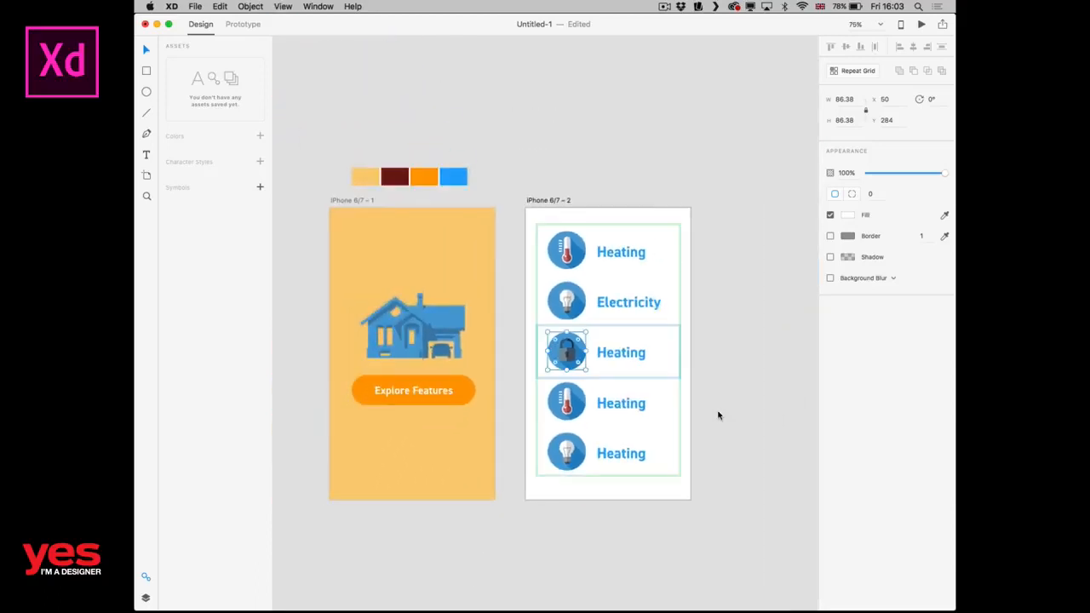
# Change the label beside the padlock icon in the third row to "Privacy".
pyautogui.press('super+plus')
pyautogui.doubleClick(650, 375)
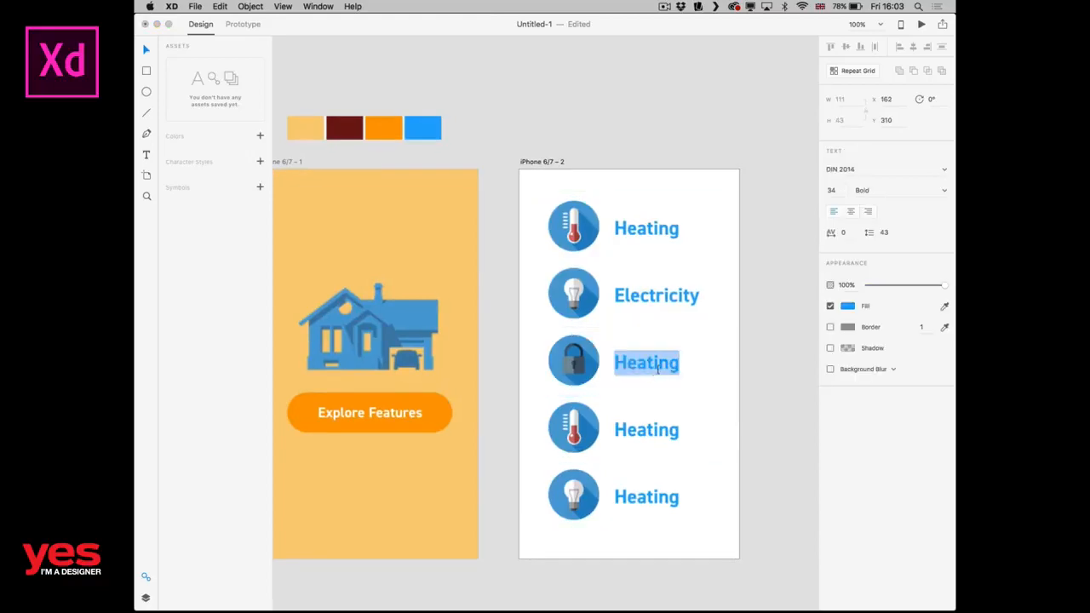
pyautogui.doubleClick(668, 363)
pyautogui.write('P')
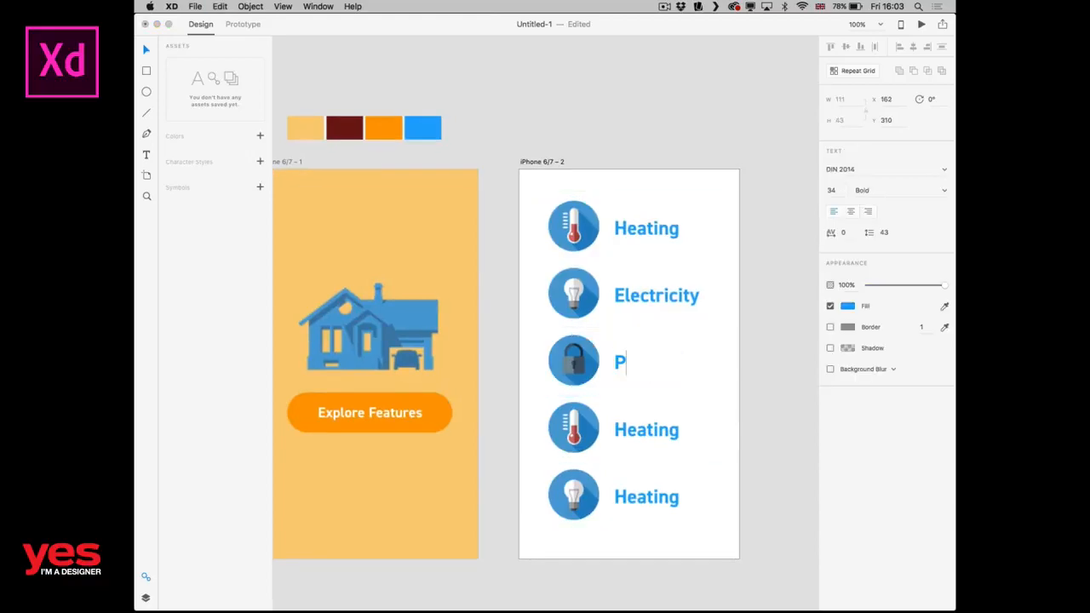
pyautogui.press('BackSpace')
pyautogui.write('Se')
pyautogui.press('BackSpace')
pyautogui.press('BackSpace')
pyautogui.write('Privacy')
pyautogui.press('Escape')
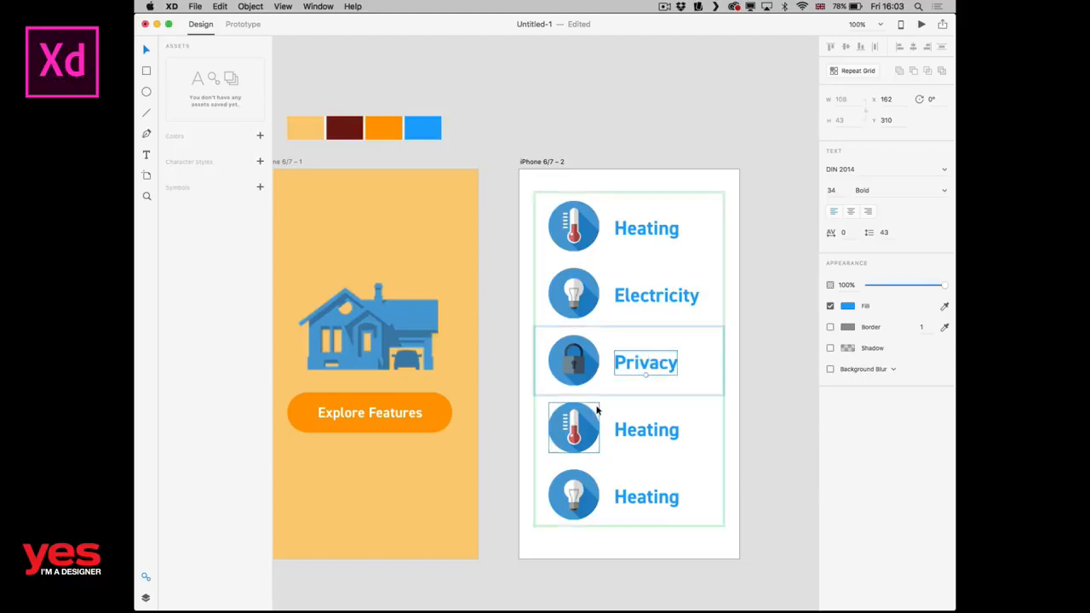
# Replace the fourth row's icon with icon_security.png from the images folder in Finder and change its label to "Security".
pyautogui.click(587, 439)
pyautogui.press('super+Tab')
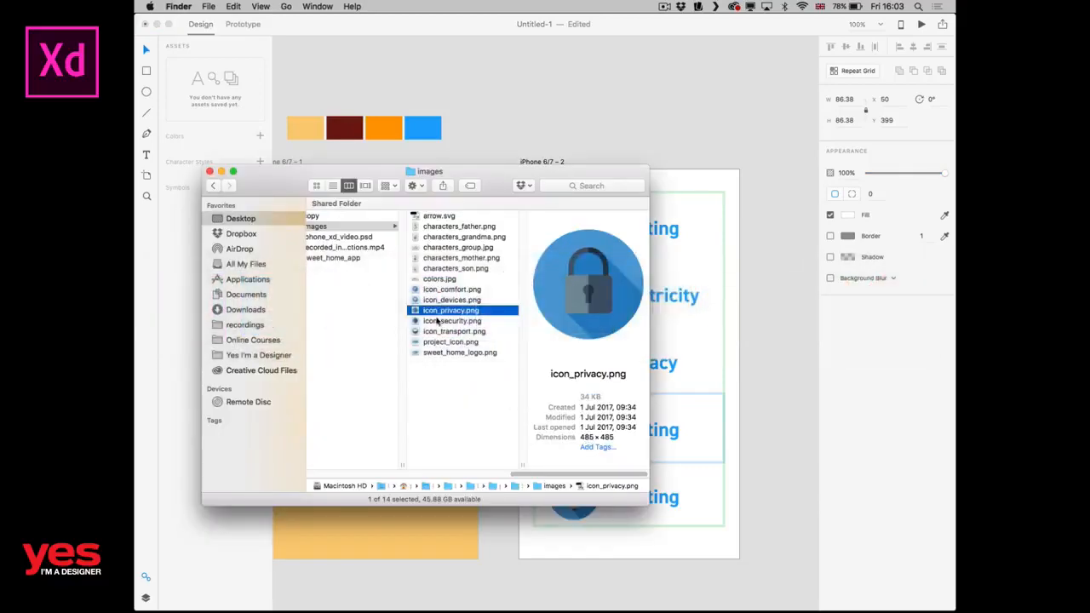
pyautogui.moveTo(434, 321); pyautogui.dragTo(572, 430)
pyautogui.doubleClick(619, 435)
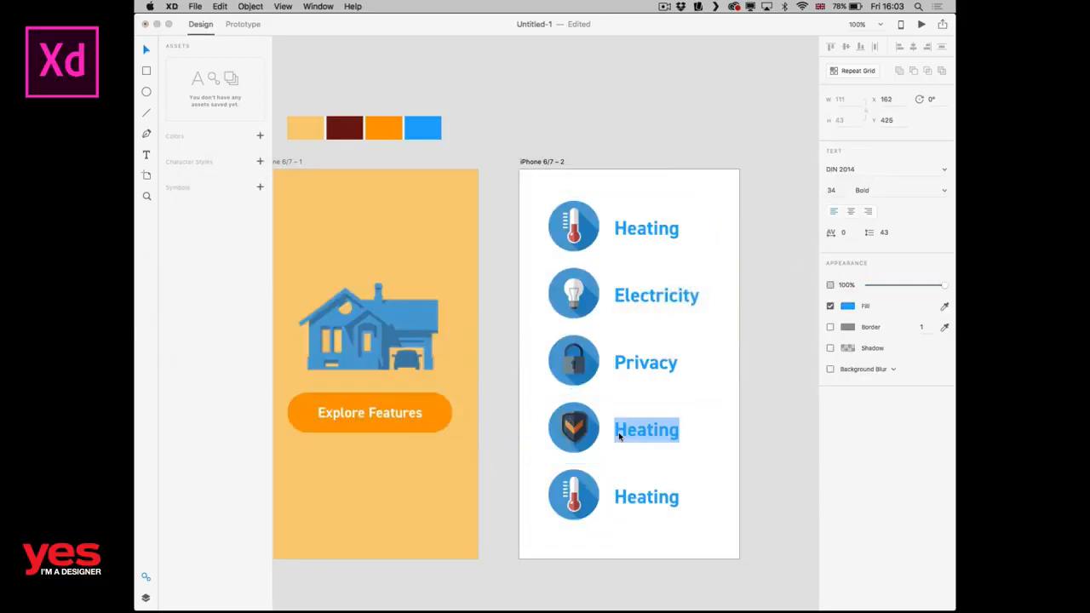
pyautogui.write('Securit')
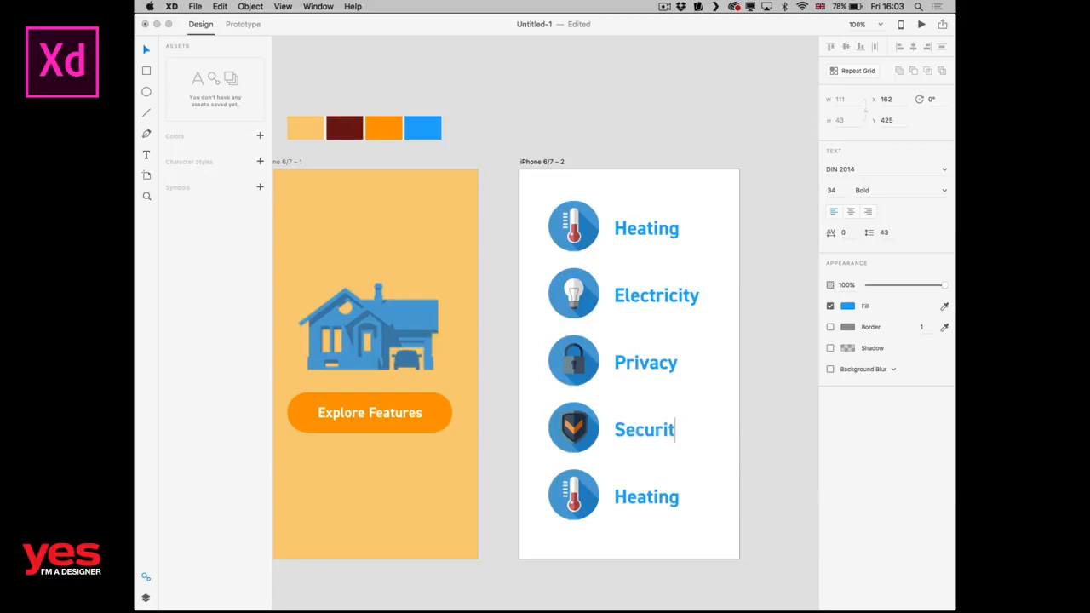
pyautogui.write('y')
pyautogui.press('Escape')
# Replace the fifth row's icon with icon_transport.png from the images folder in Finder and change its label to "Travel".
pyautogui.press('super+Tab')
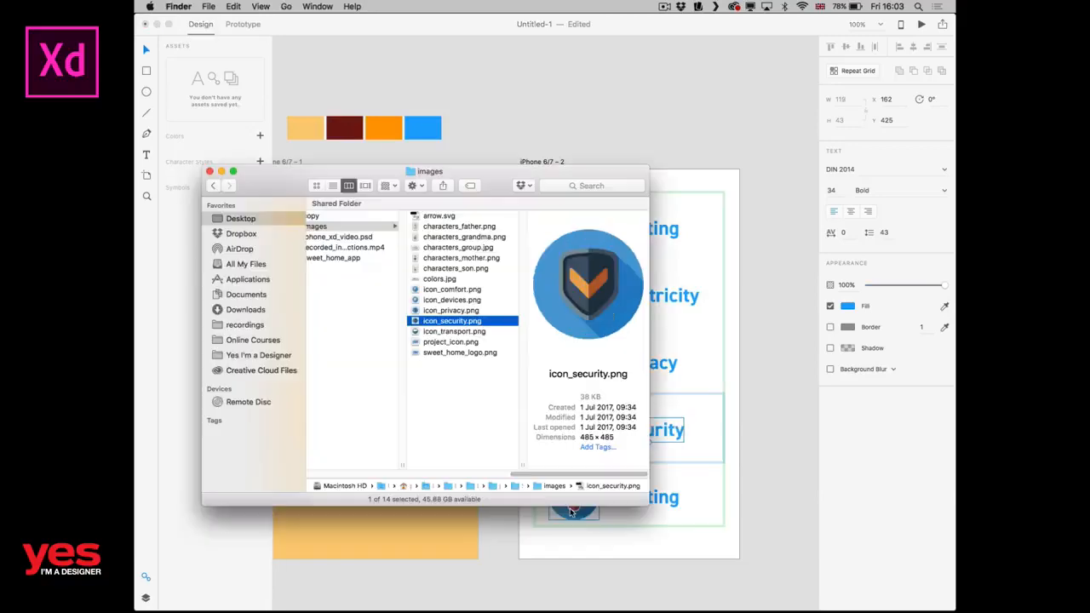
pyautogui.click(443, 332)
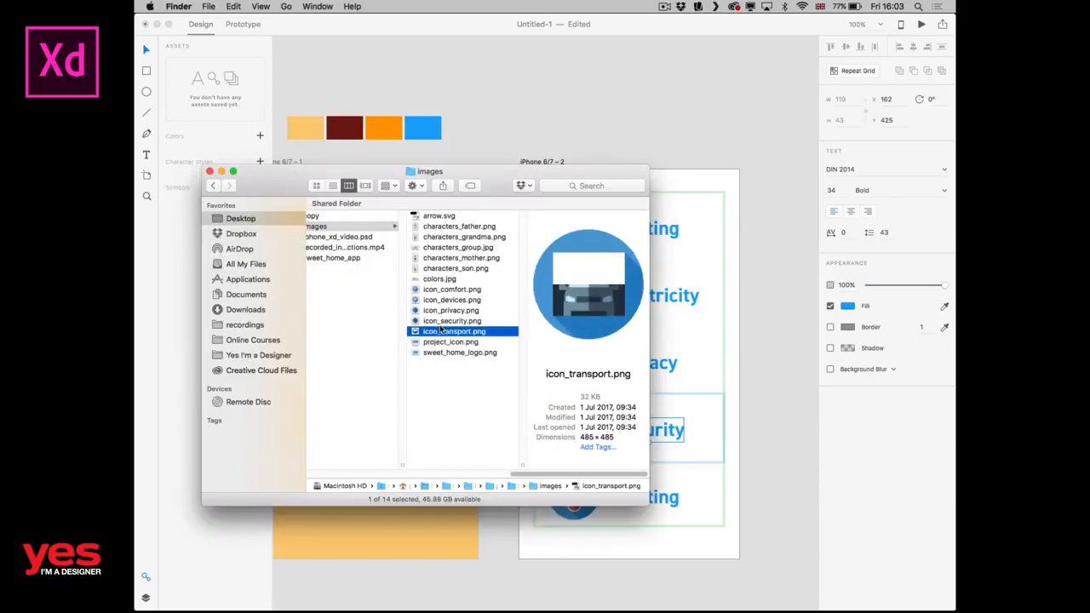
pyautogui.moveTo(442, 331); pyautogui.dragTo(576, 491)
pyautogui.doubleClick(650, 501)
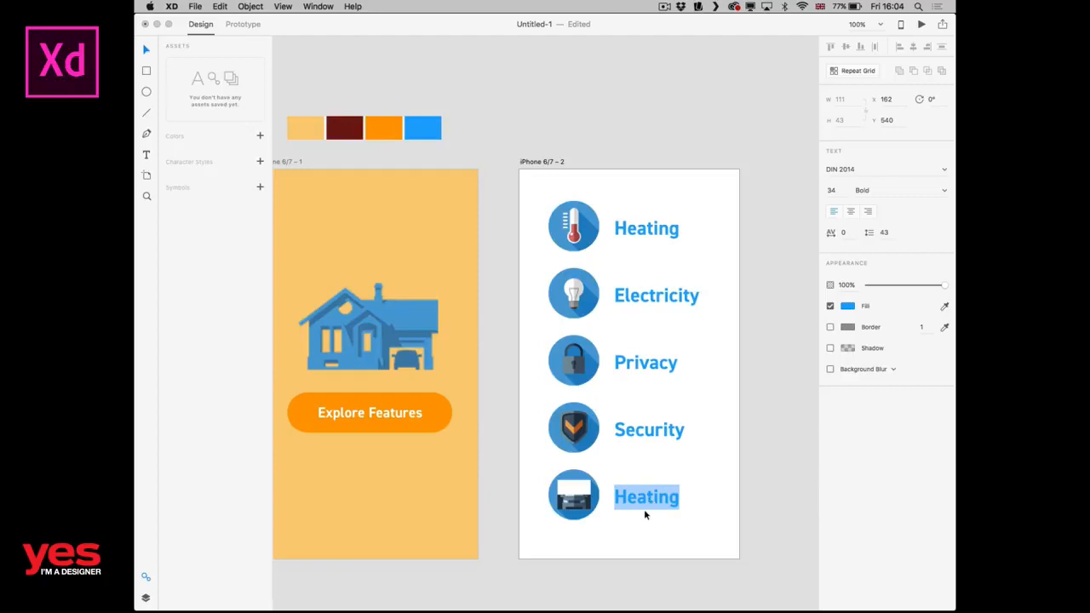
pyautogui.write('Travel')
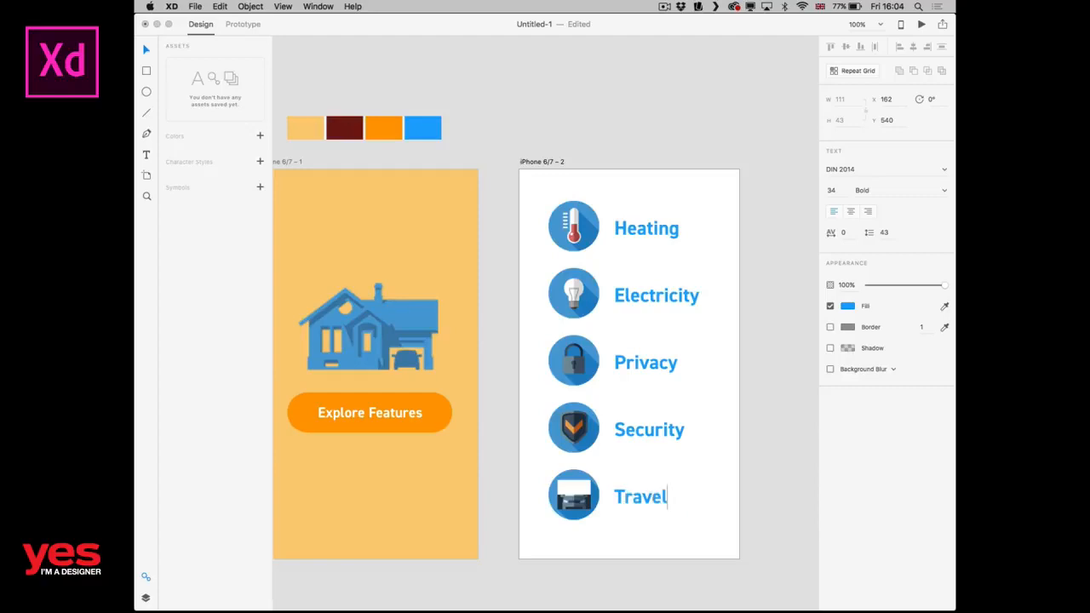
pyautogui.press('Escape')
pyautogui.click(785, 458)
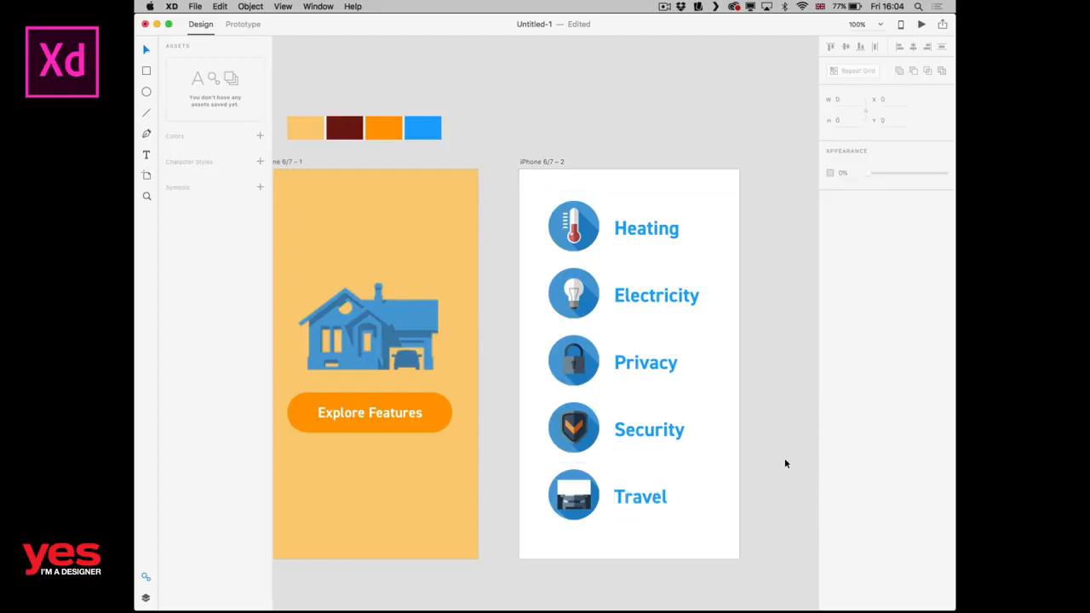
# Rename the artboard containing the icon list to "Features screen".
pyautogui.doubleClick(548, 162)
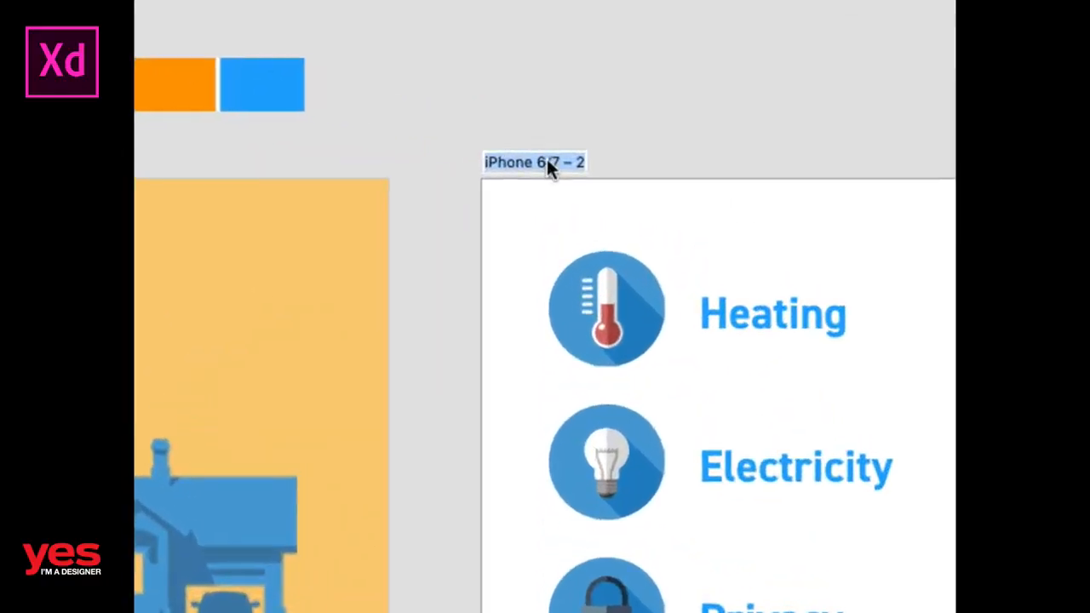
pyautogui.write('F')
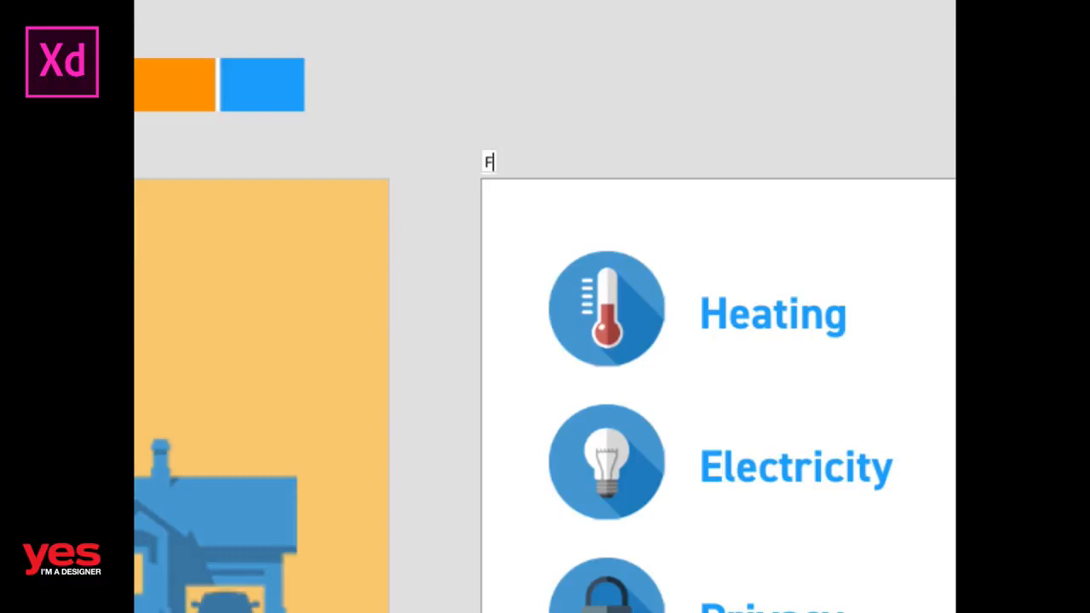
pyautogui.write('eatures')
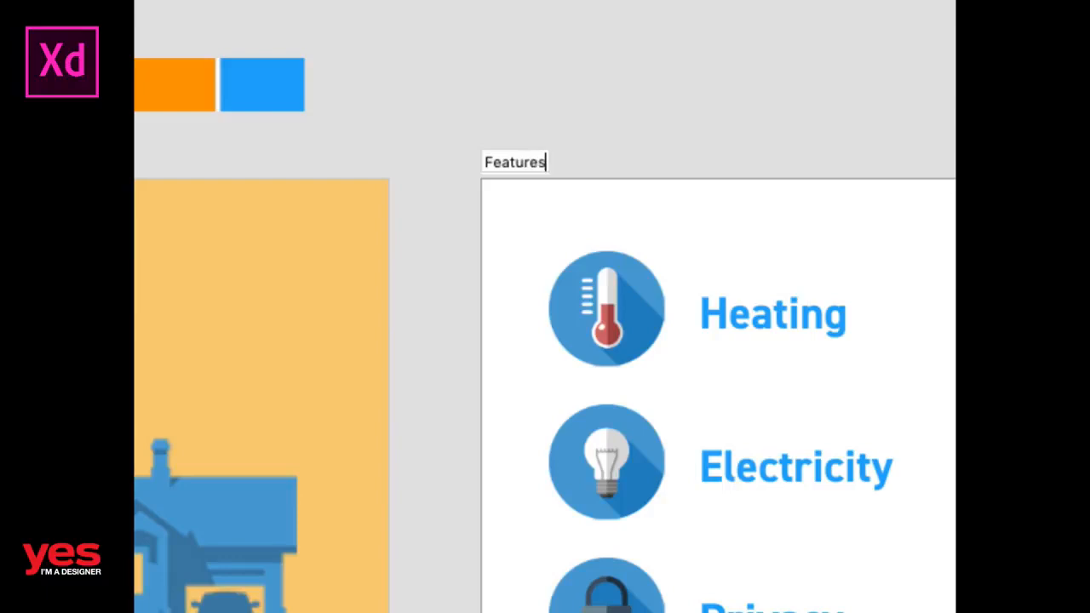
pyautogui.write(' screen')
pyautogui.press('Return')
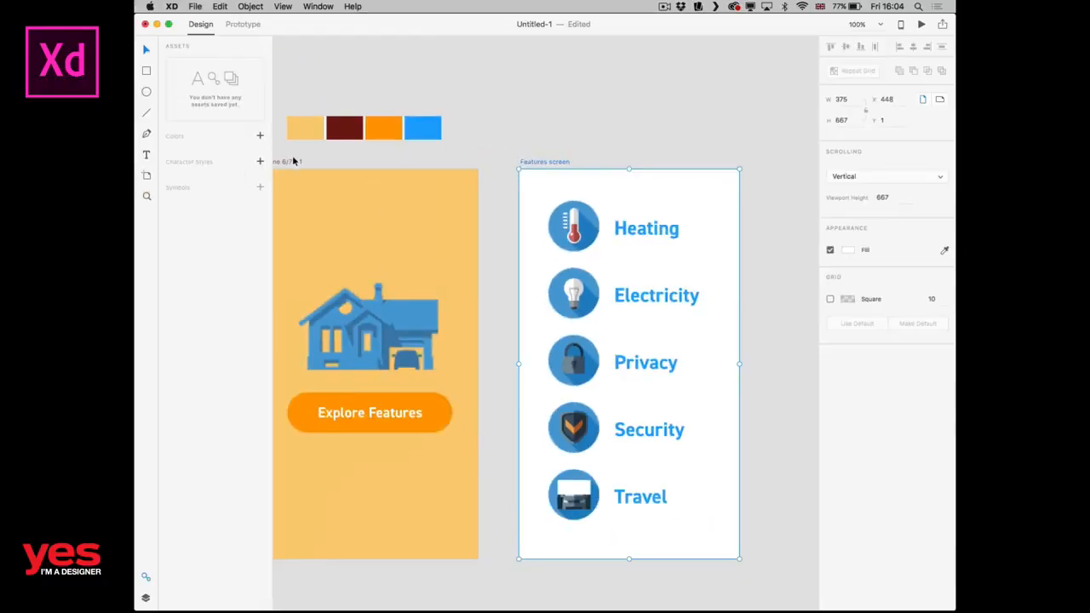
# Rename the artboard with the house illustration to "Home".
pyautogui.moveTo(313, 168); pyautogui.dragTo(398, 168)
pyautogui.doubleClick(379, 162)
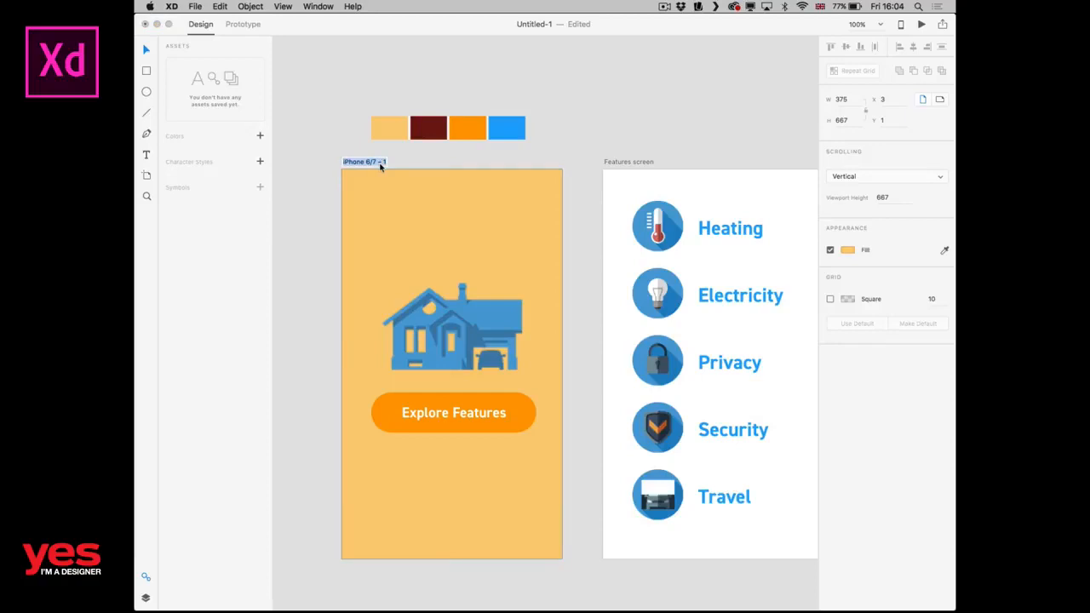
pyautogui.write('Home')
pyautogui.press('Return')
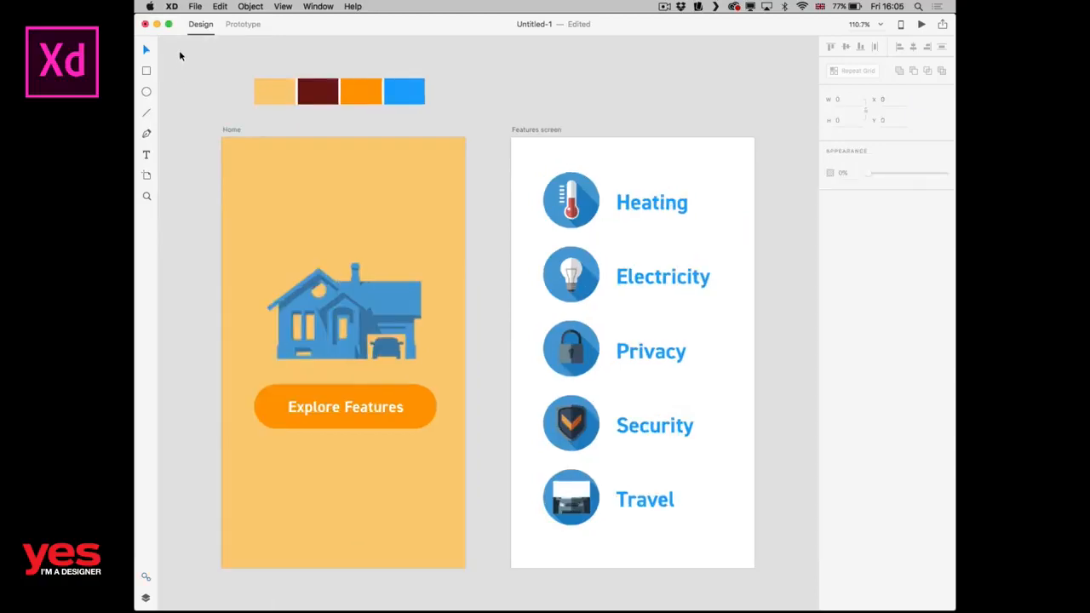
# Switch the document from Design mode to Prototype mode.
pyautogui.hotkey('ctrl', 'Tab')
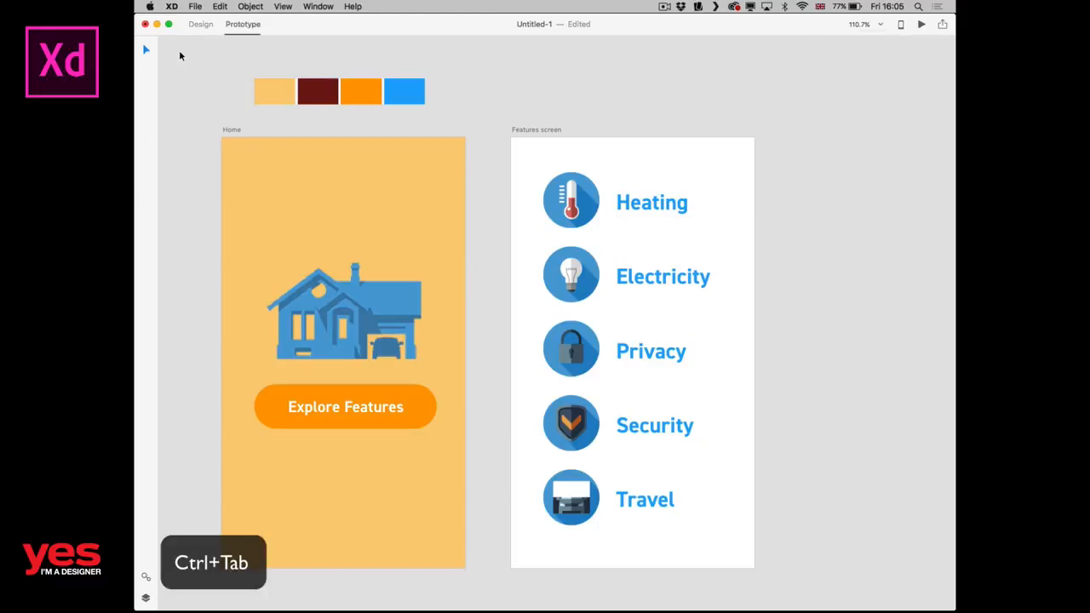
pyautogui.hotkey('ctrl', 'Tab')
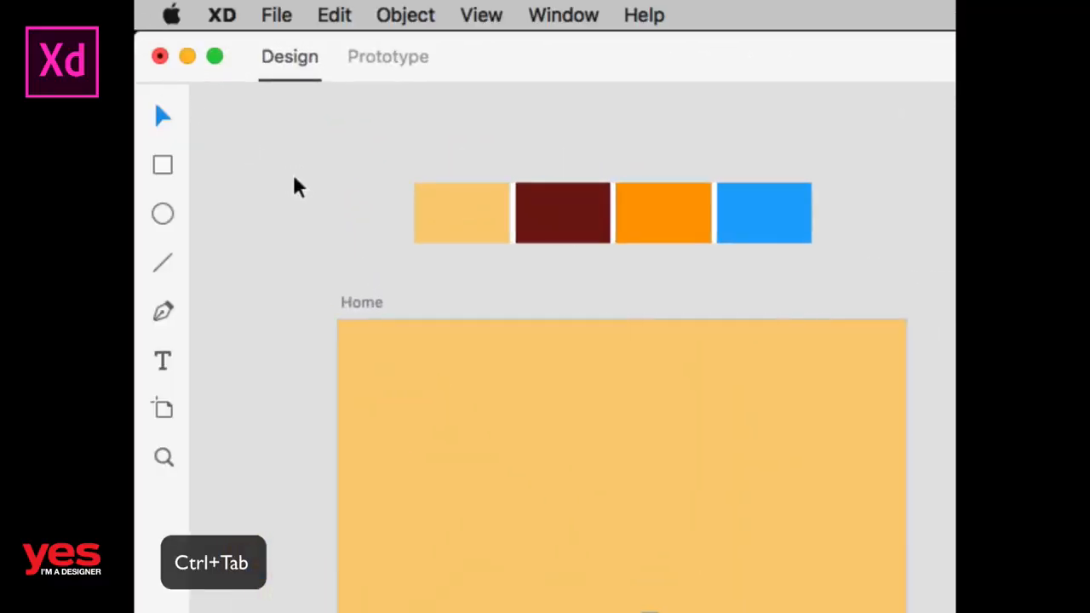
pyautogui.hotkey('ctrl', 'Tab')
pyautogui.hotkey('ctrl', 'Tab')
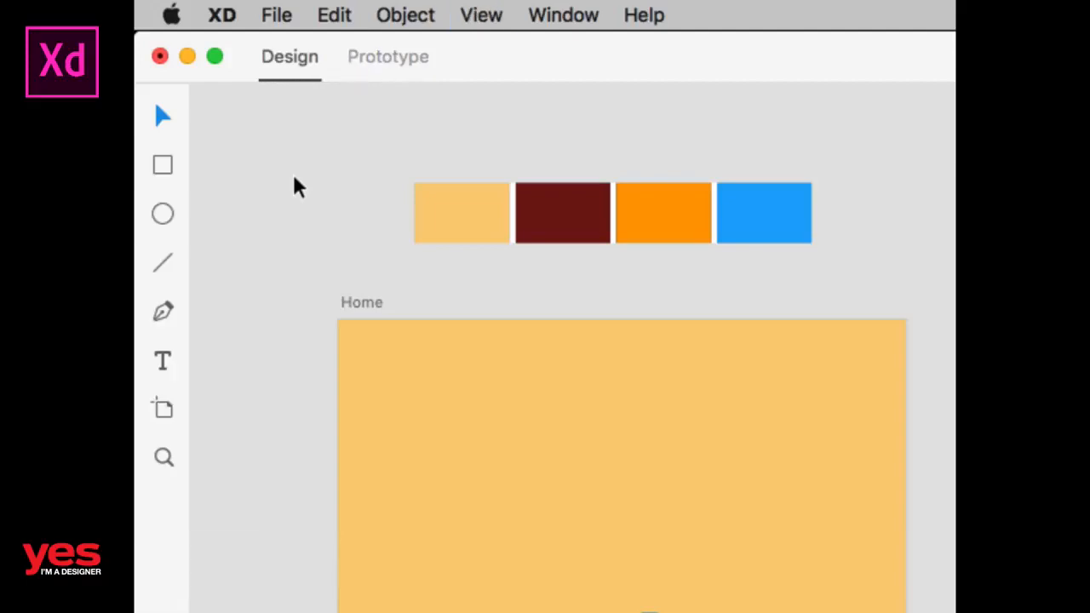
pyautogui.hotkey('ctrl', 'Tab')
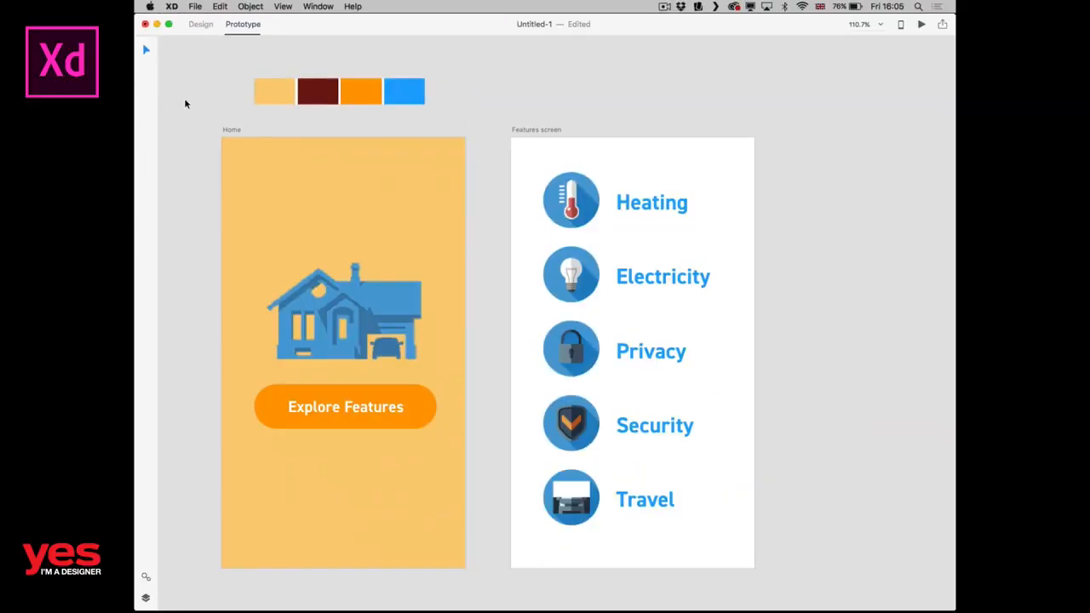
# Link the "Explore Features" button to the Features screen artboard with a Slide Left transition.
pyautogui.click(362, 396)
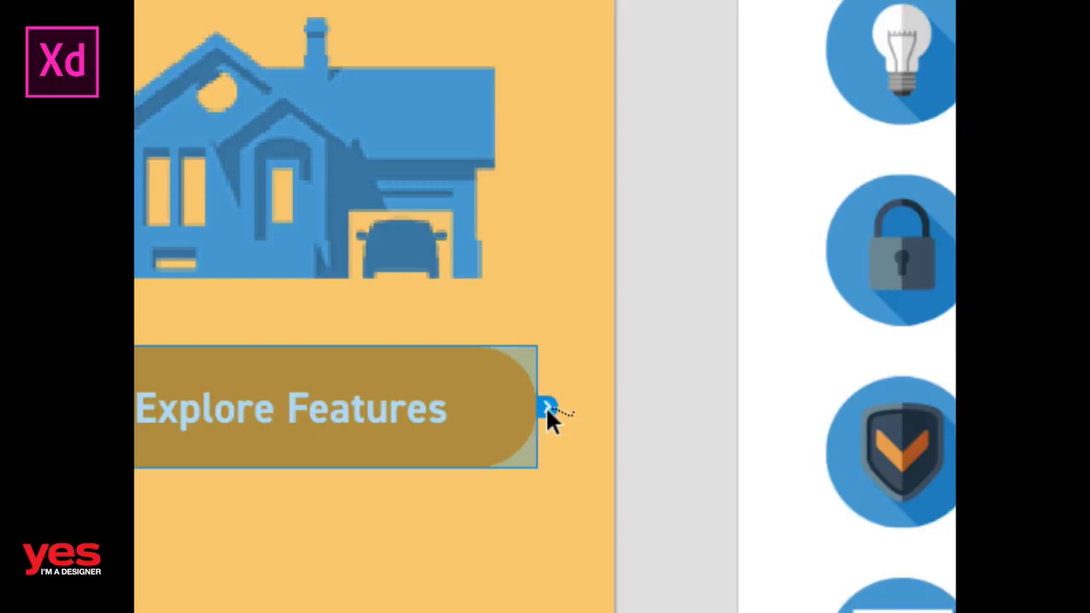
pyautogui.moveTo(546, 406); pyautogui.dragTo(777, 518)
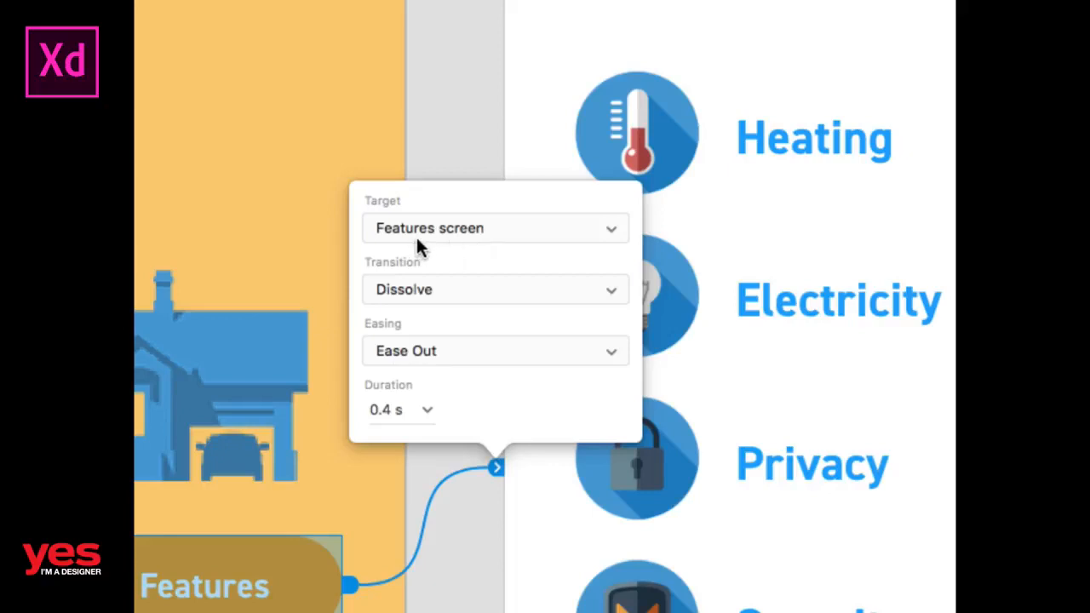
pyautogui.click(454, 293)
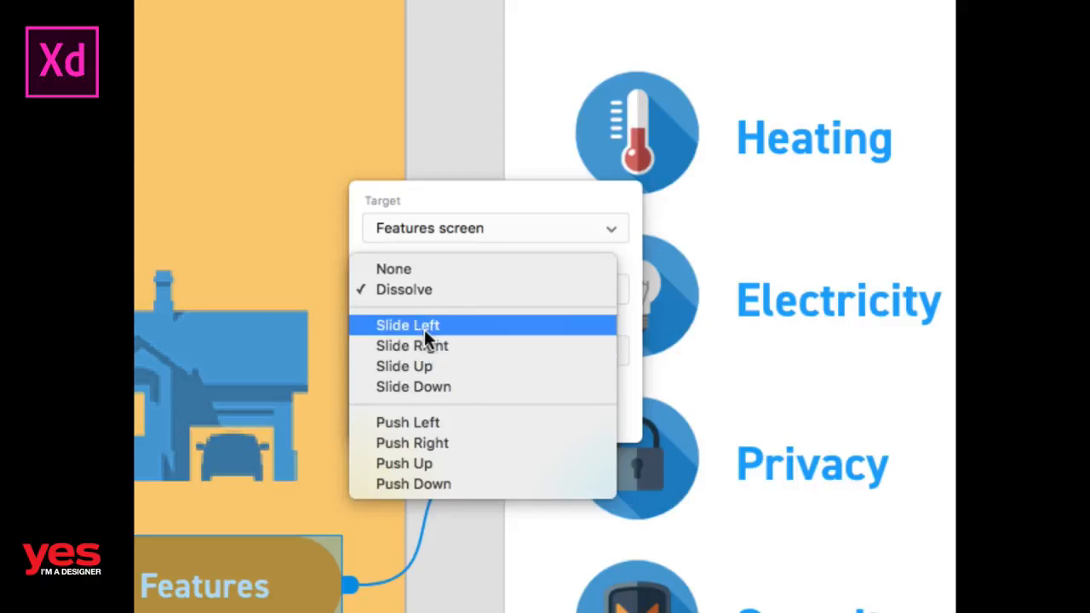
pyautogui.click(424, 327)
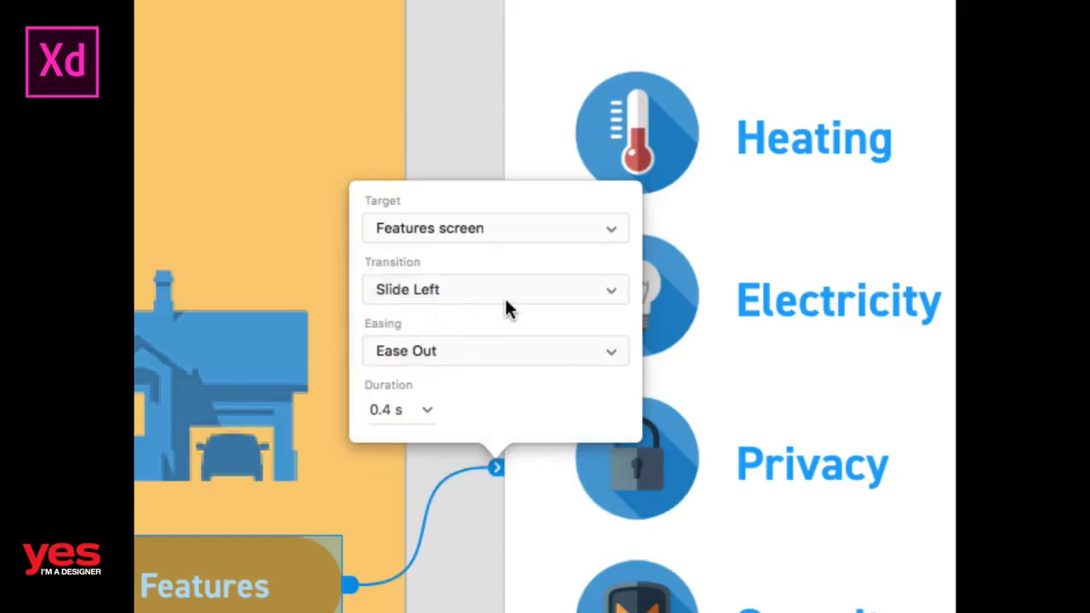
pyautogui.click(409, 292)
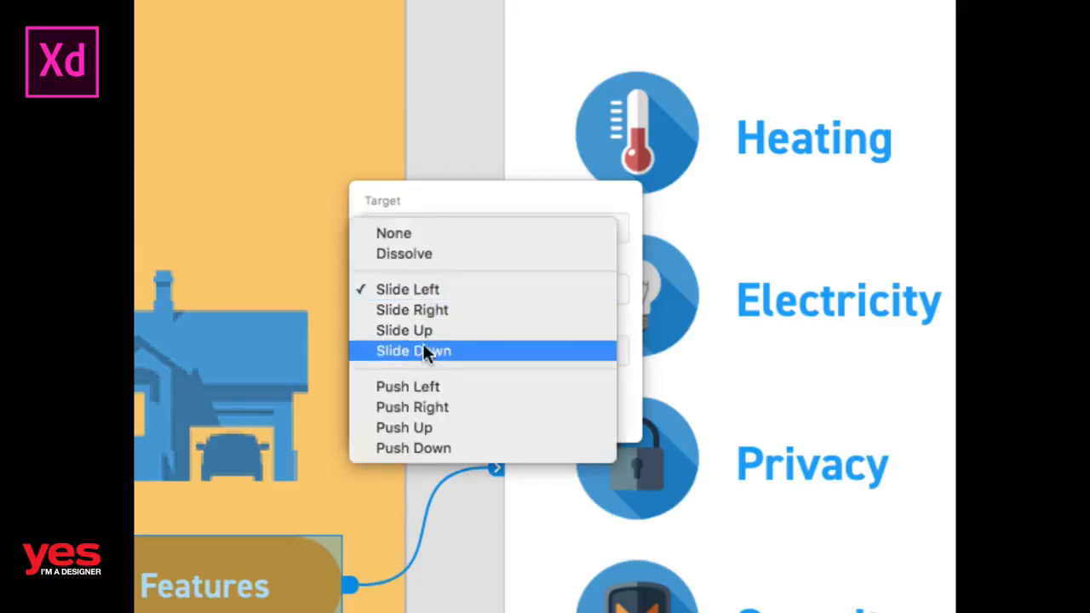
pyautogui.click(442, 290)
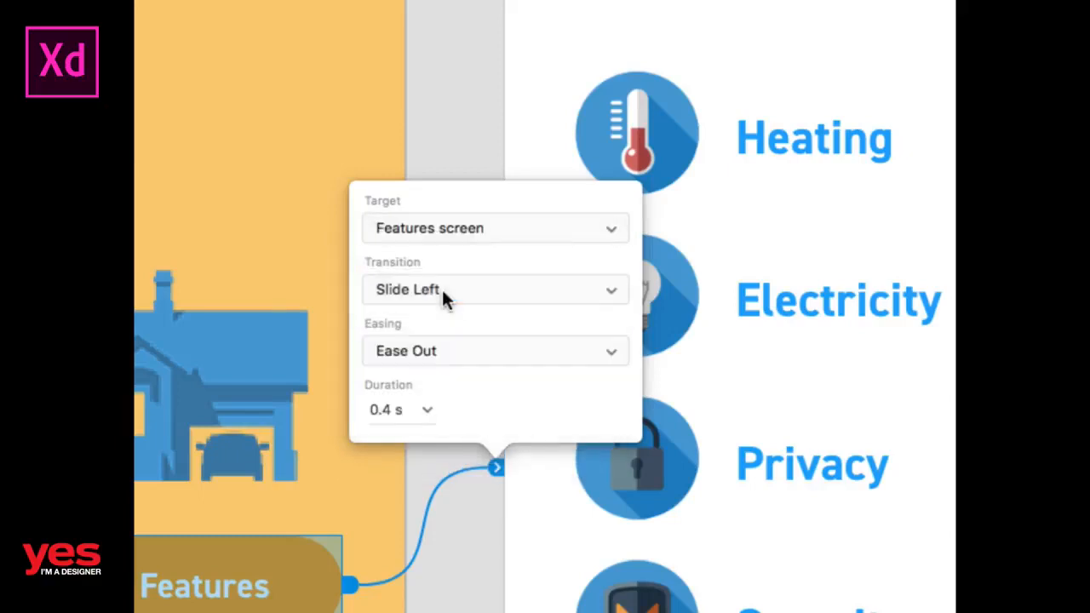
# Set the easing of the button's transition to None and close the interaction settings.
pyautogui.click(415, 350)
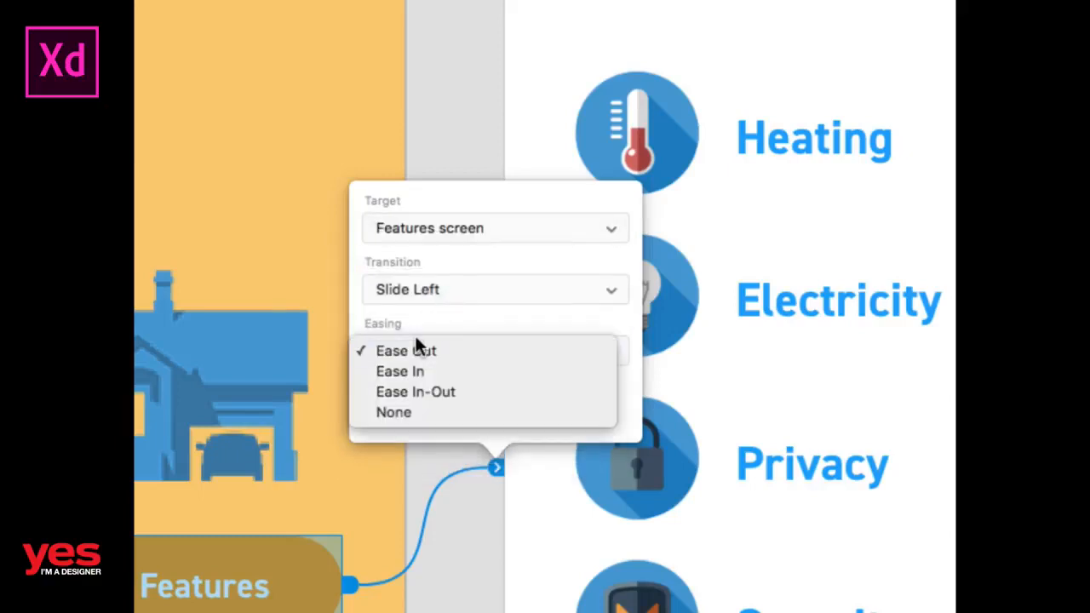
pyautogui.click(394, 414)
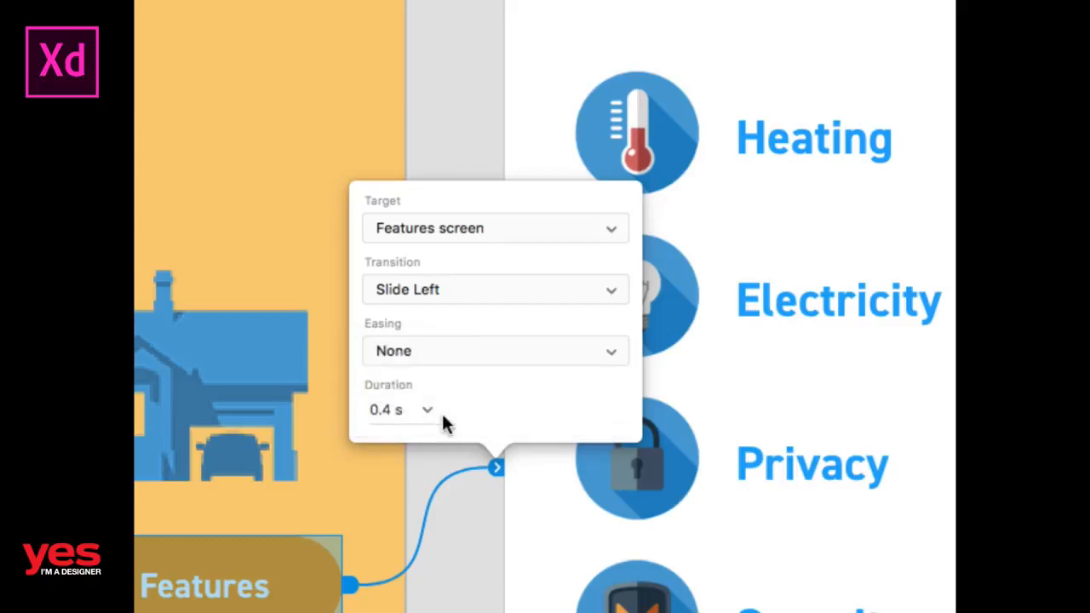
pyautogui.click(423, 411)
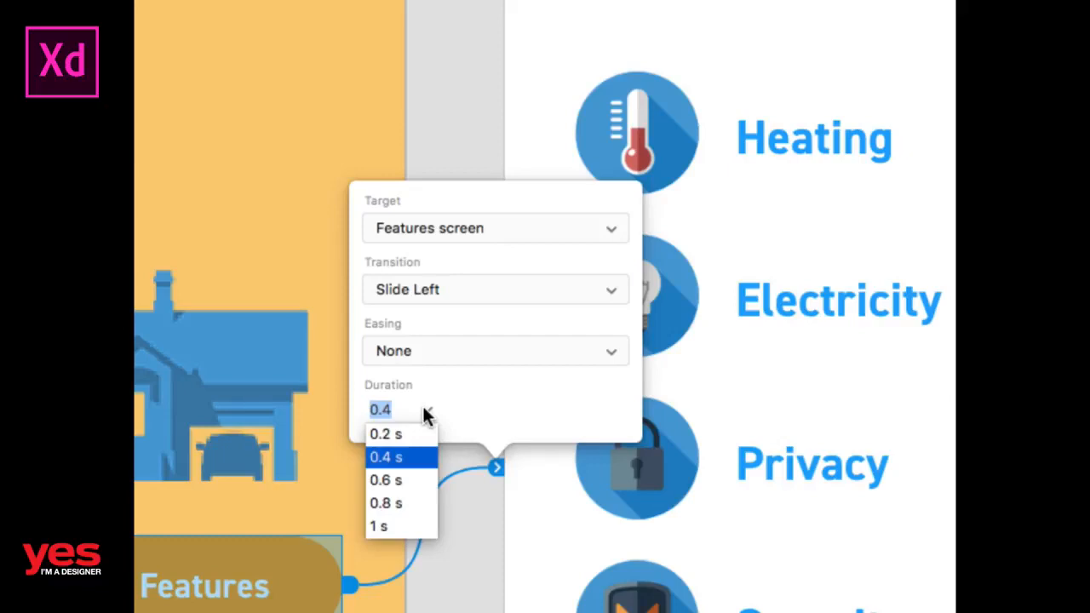
pyautogui.click(488, 394)
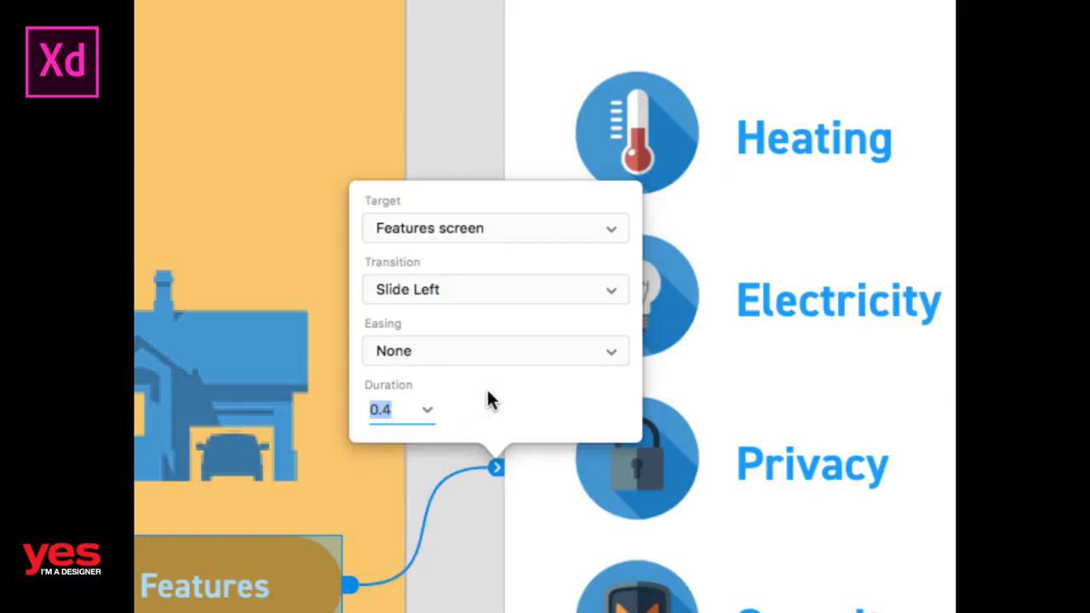
pyautogui.click(429, 134)
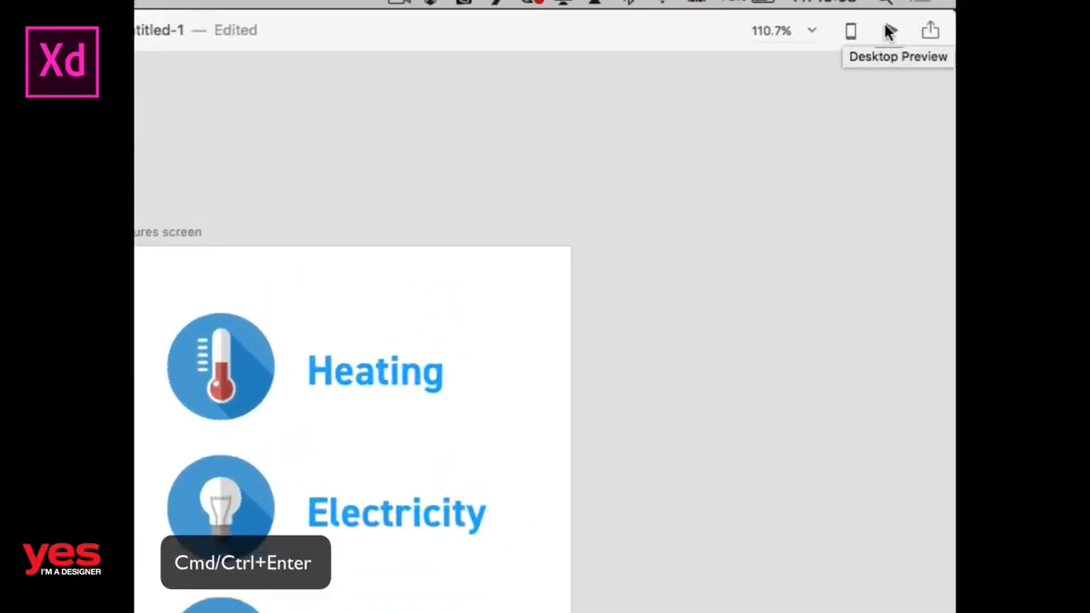
# Open the desktop preview of the prototype and move its window clear of the Home artboard.
pyautogui.click(890, 32)
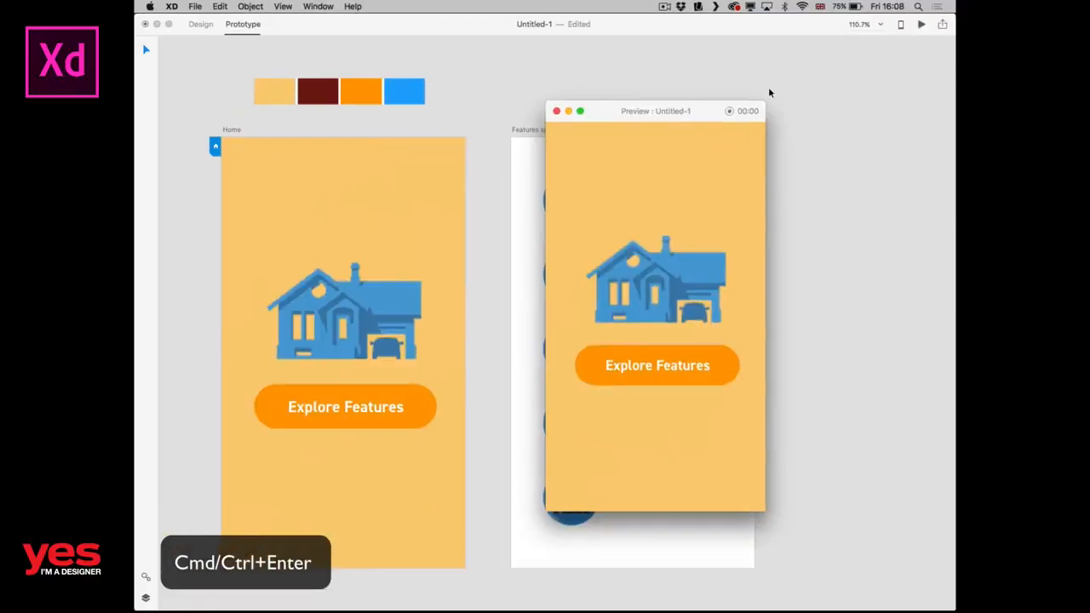
pyautogui.moveTo(692, 110); pyautogui.dragTo(767, 81)
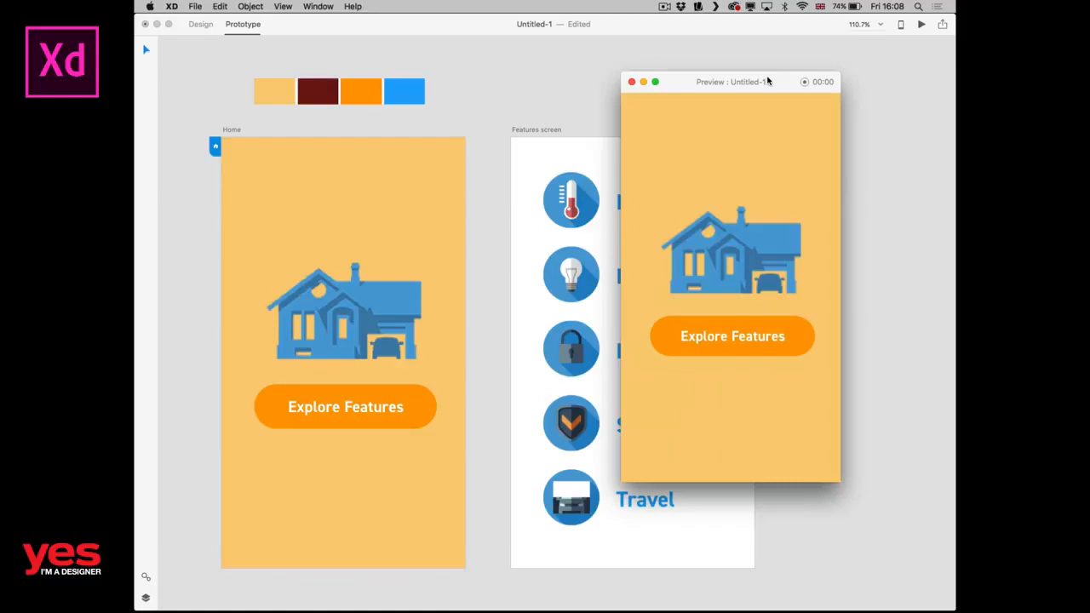
pyautogui.moveTo(768, 81); pyautogui.dragTo(768, 66)
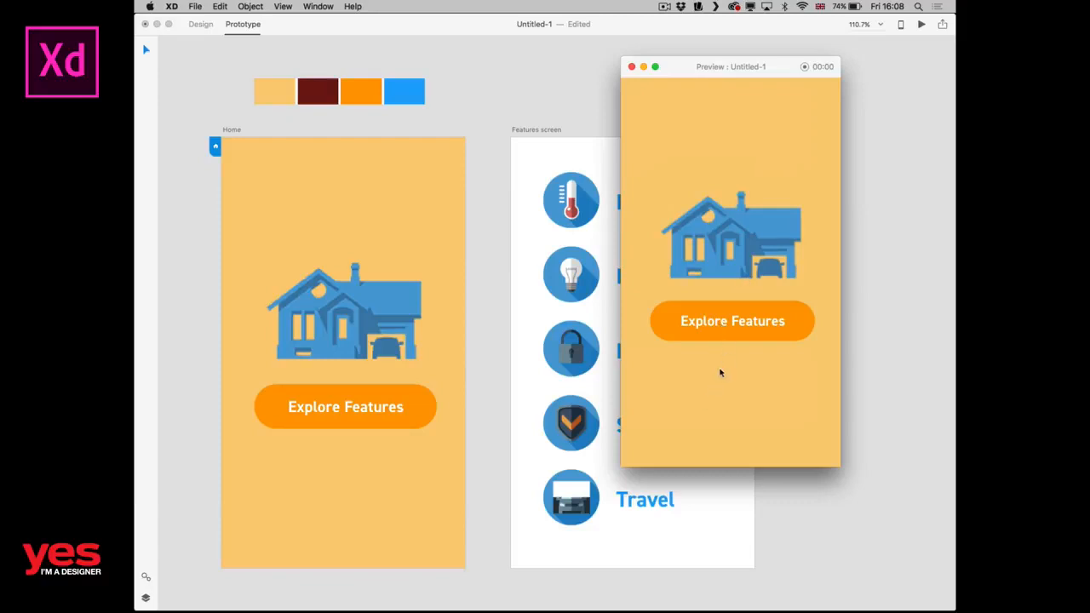
# Test the "Explore Features" button in the preview and select the Home artboard to show its link.
pyautogui.click(725, 322)
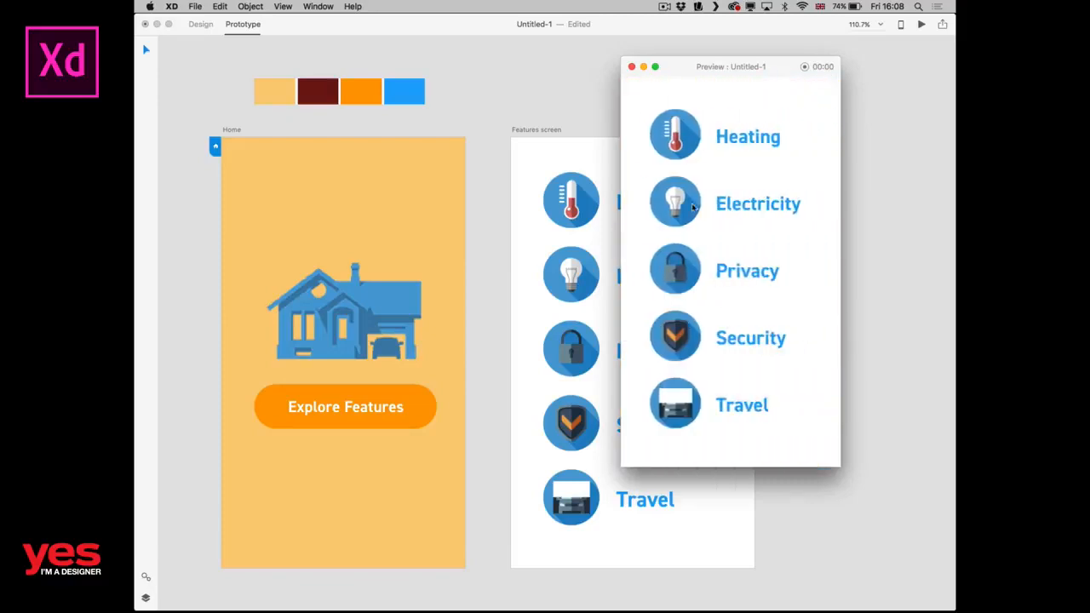
pyautogui.click(299, 264)
pyautogui.click(345, 213)
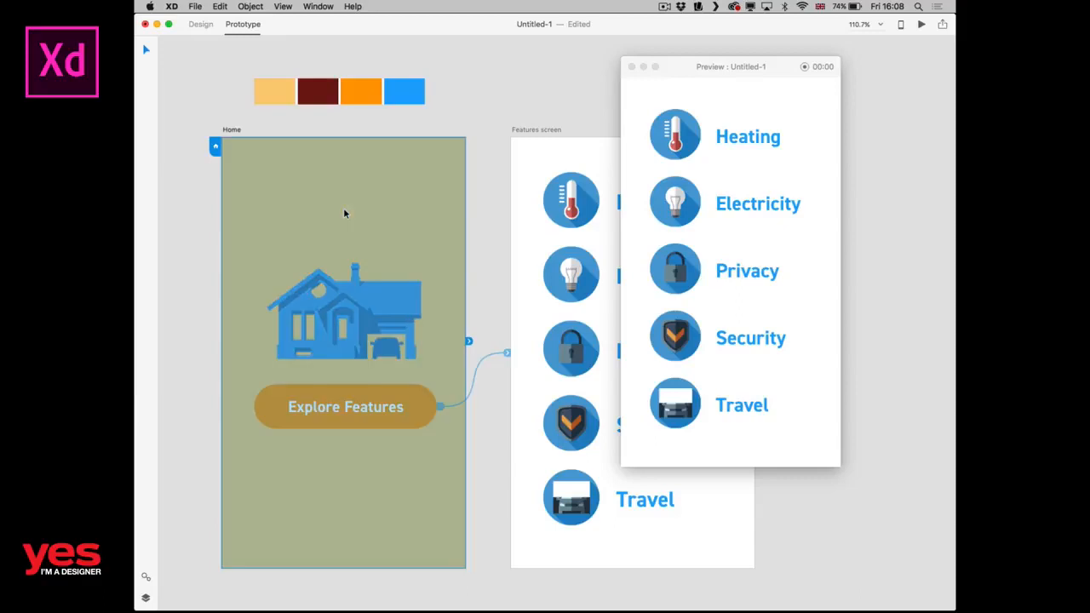
pyautogui.click(490, 210)
pyautogui.click(440, 208)
pyautogui.click(722, 85)
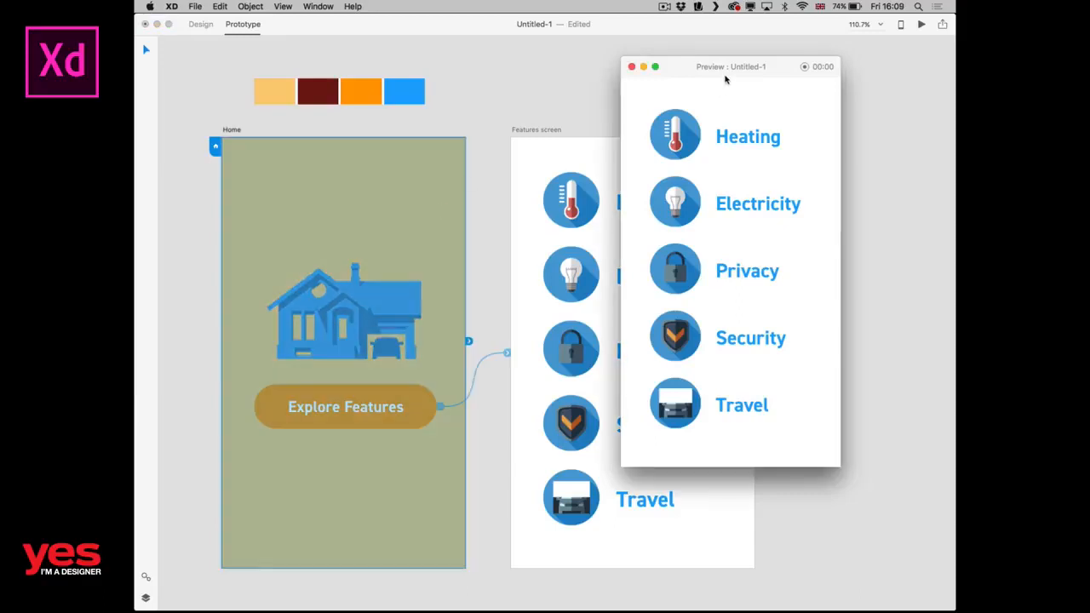
# Restart the preview from the Home screen, replay the Slide Left transition with the button, and return to the canvas.
pyautogui.click(632, 66)
pyautogui.press('super+Return')
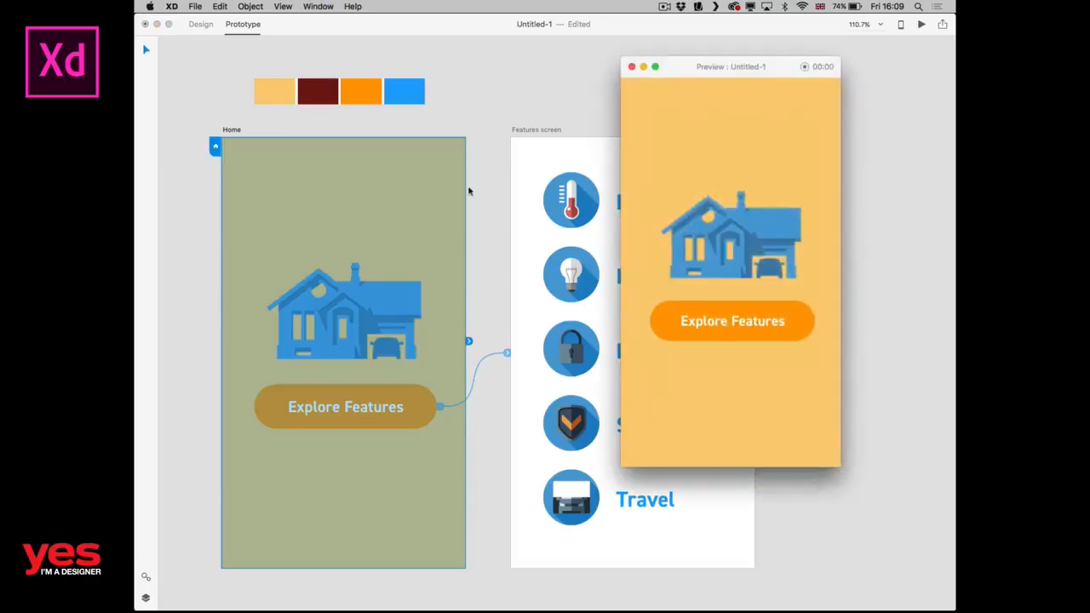
pyautogui.click(719, 331)
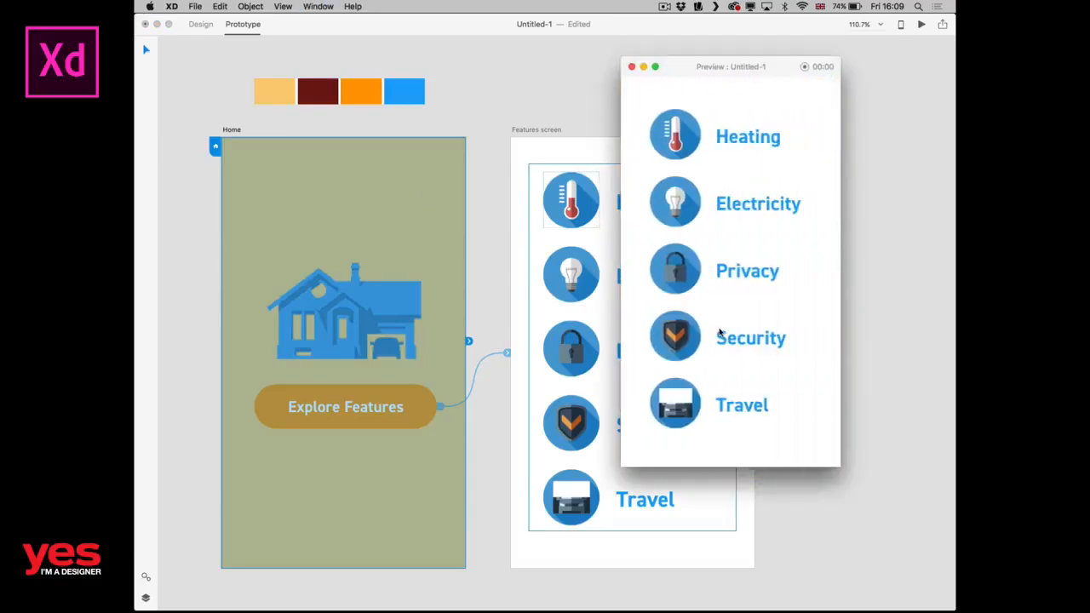
pyautogui.click(452, 321)
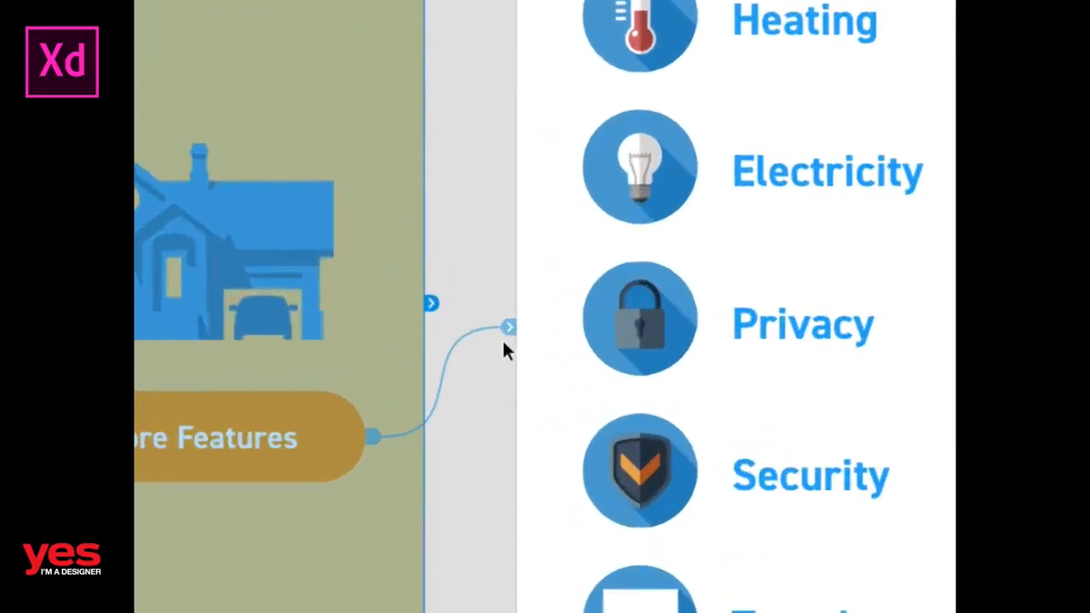
# Change the transition of the "Explore Features" link to Push Left and close the interaction settings.
pyautogui.click(506, 353)
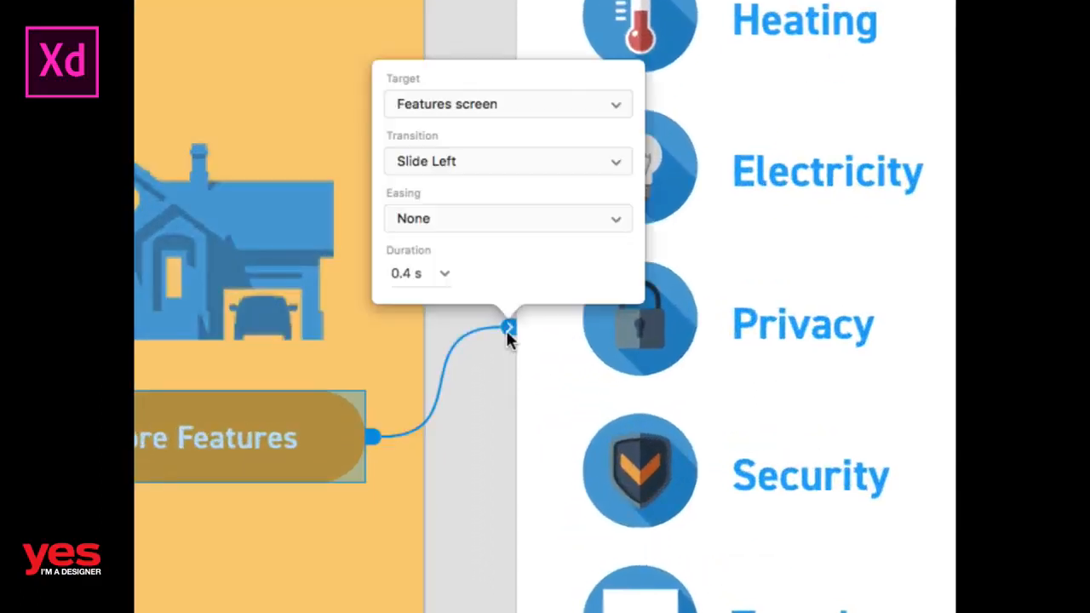
pyautogui.click(454, 164)
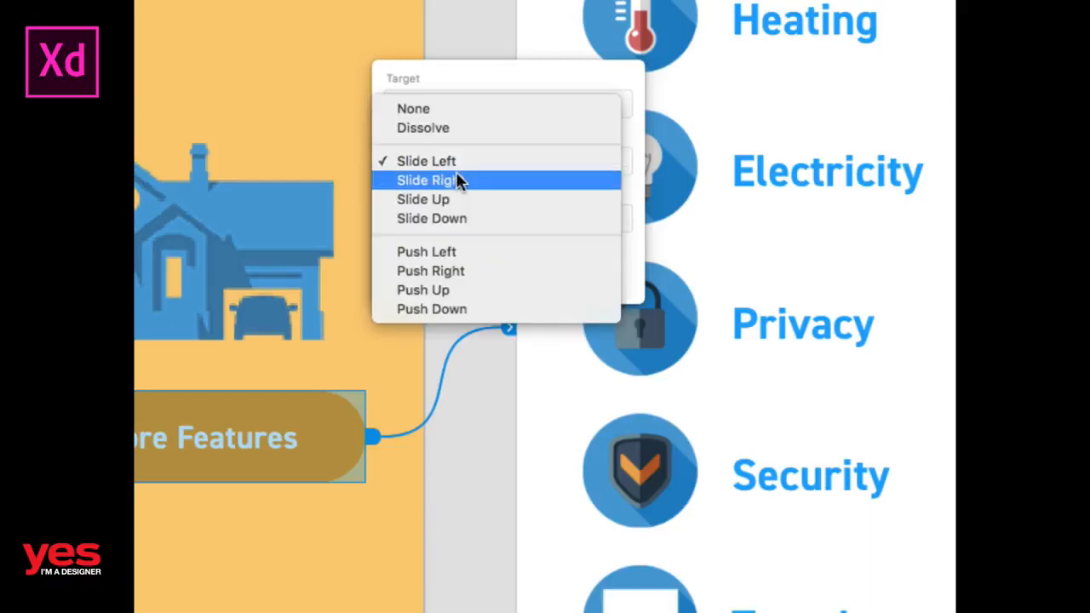
pyautogui.click(460, 250)
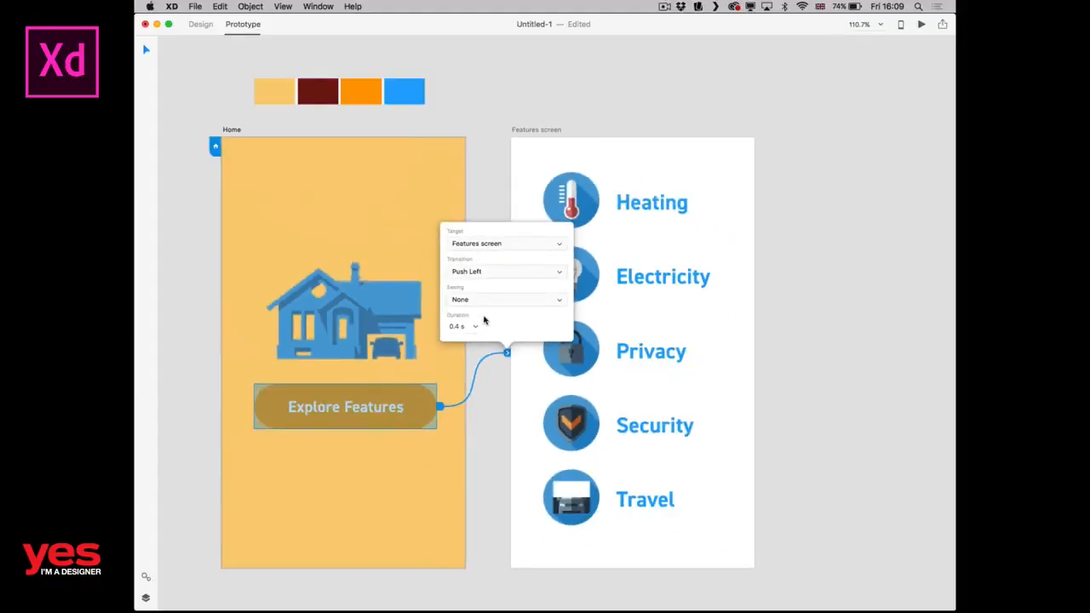
pyautogui.click(489, 173)
# Preview the prototype, play the Push Left transition twice from the Home screen, and close the preview.
pyautogui.press('super+Return')
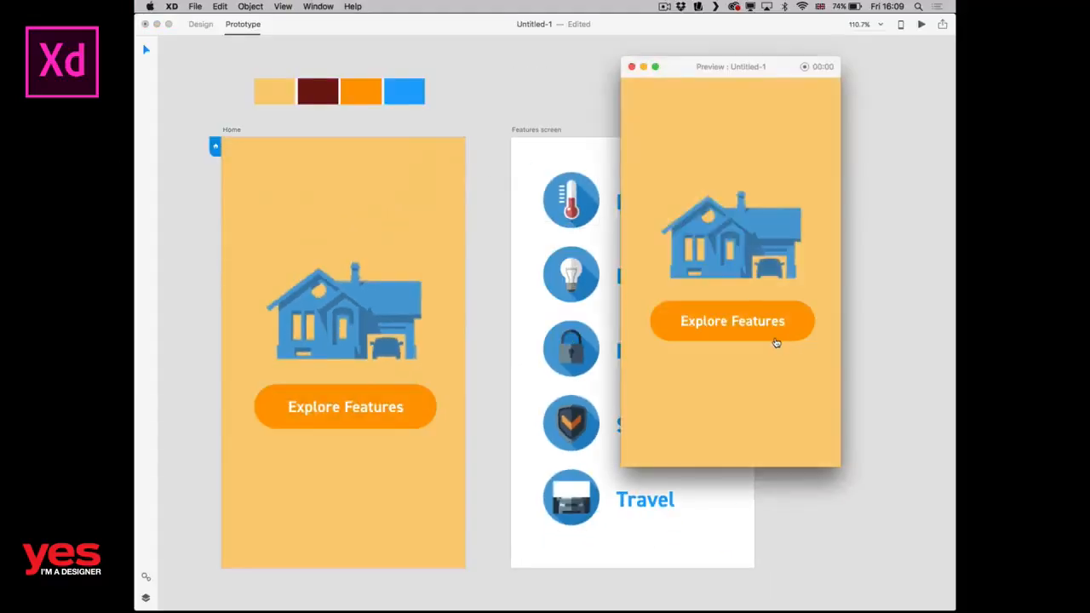
pyautogui.click(777, 339)
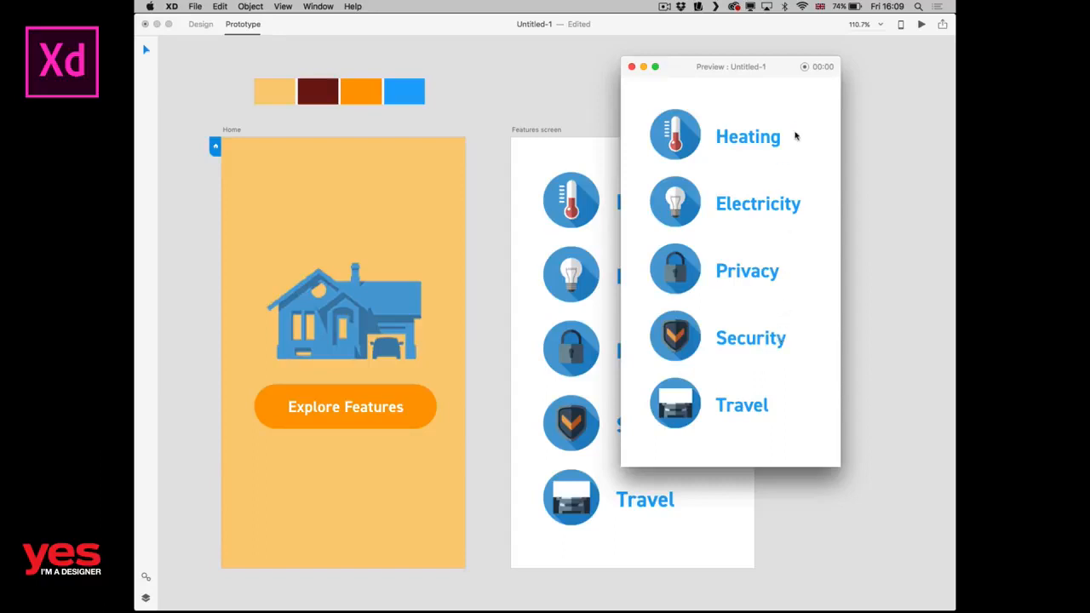
pyautogui.press('super+Return')
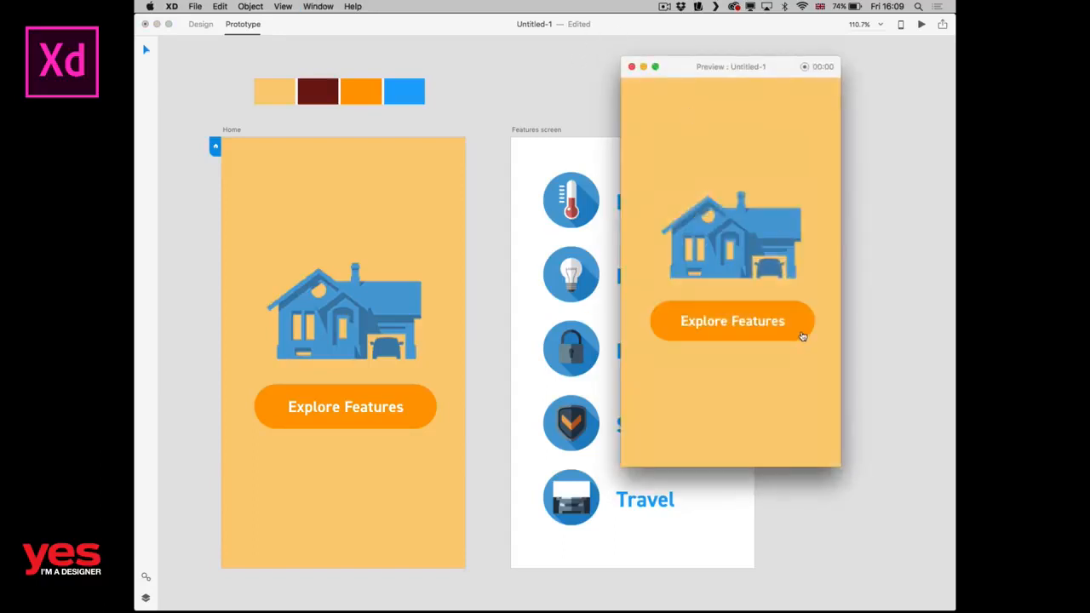
pyautogui.click(790, 338)
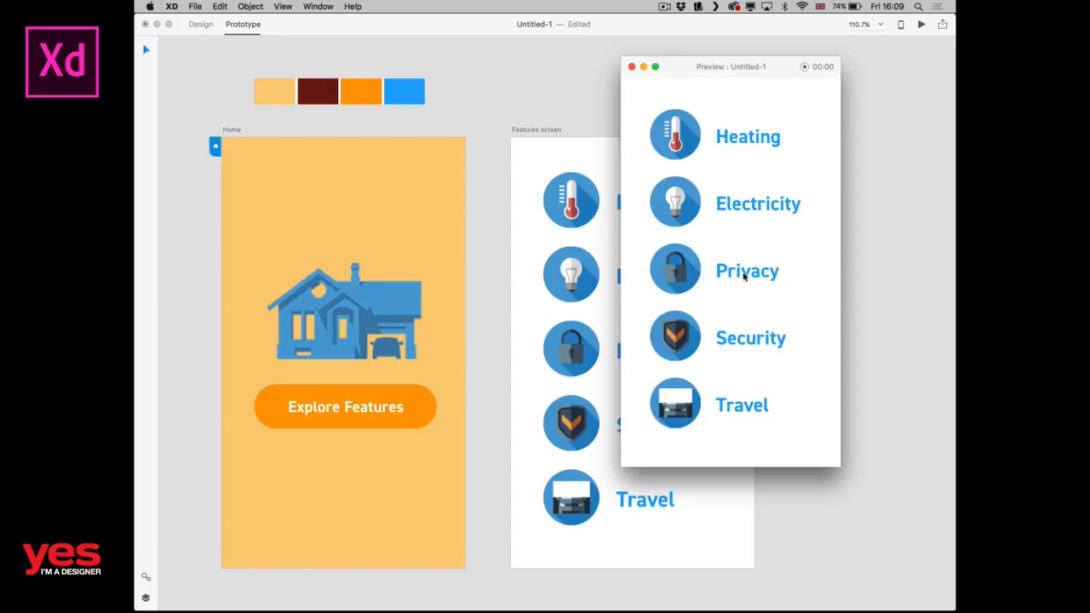
pyautogui.click(632, 68)
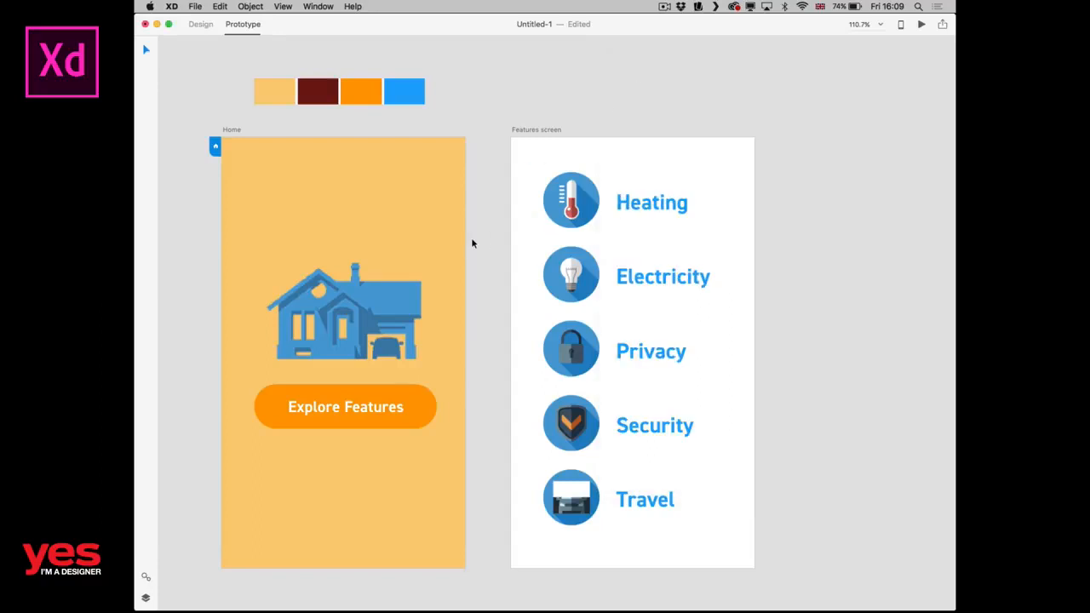
# Set the transition of the "Explore Features" link back to Slide Left and close the interaction settings.
pyautogui.click(409, 407)
pyautogui.moveTo(439, 407); pyautogui.dragTo(507, 353)
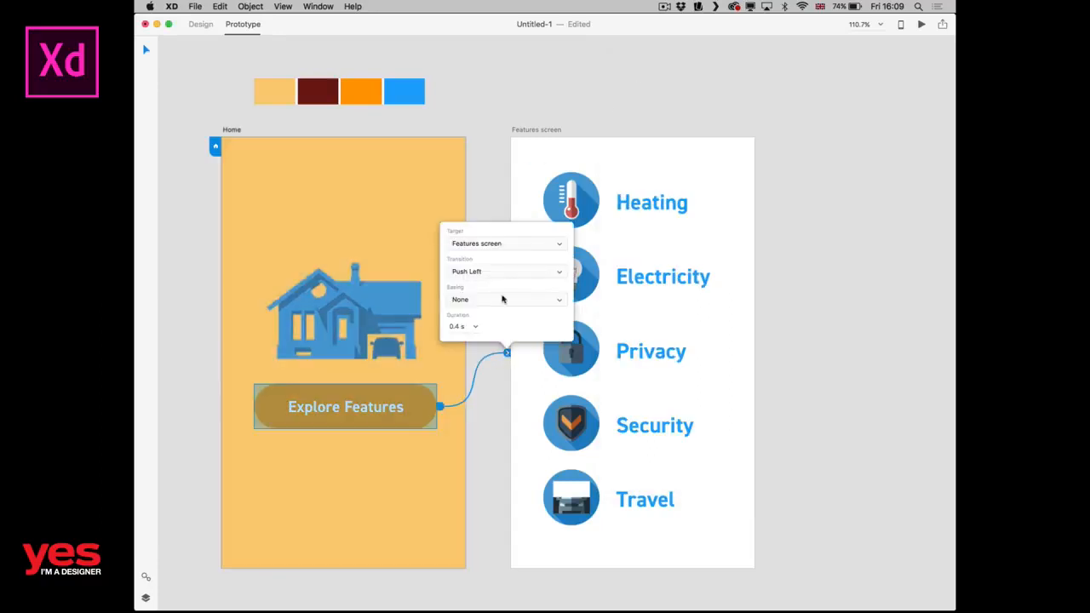
pyautogui.click(495, 275)
pyautogui.click(482, 229)
pyautogui.click(489, 201)
# Preview the prototype, play the Slide Left transition from the button for comparison, and close the preview.
pyautogui.press('super+Return')
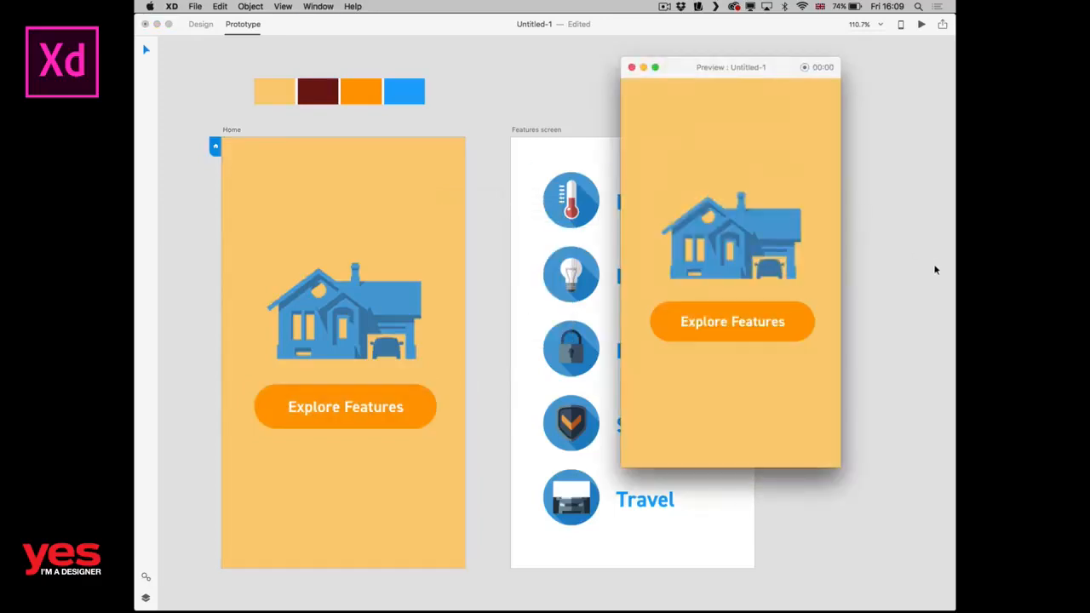
pyautogui.click(800, 327)
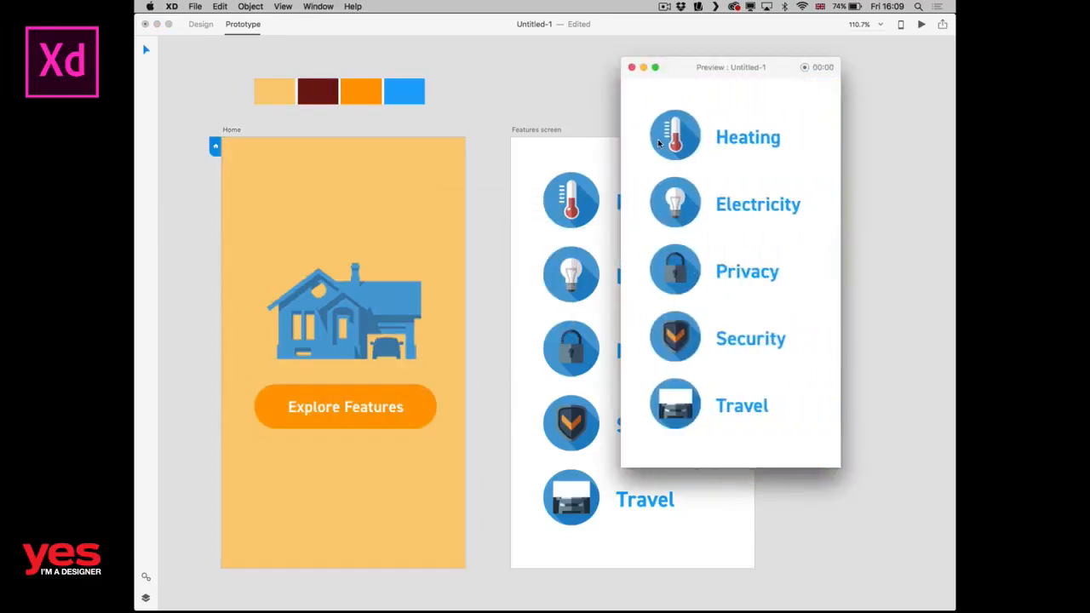
pyautogui.click(632, 67)
# Change the transition of the "Explore Features" link to Dissolve and close the interaction settings.
pyautogui.click(439, 239)
pyautogui.click(504, 349)
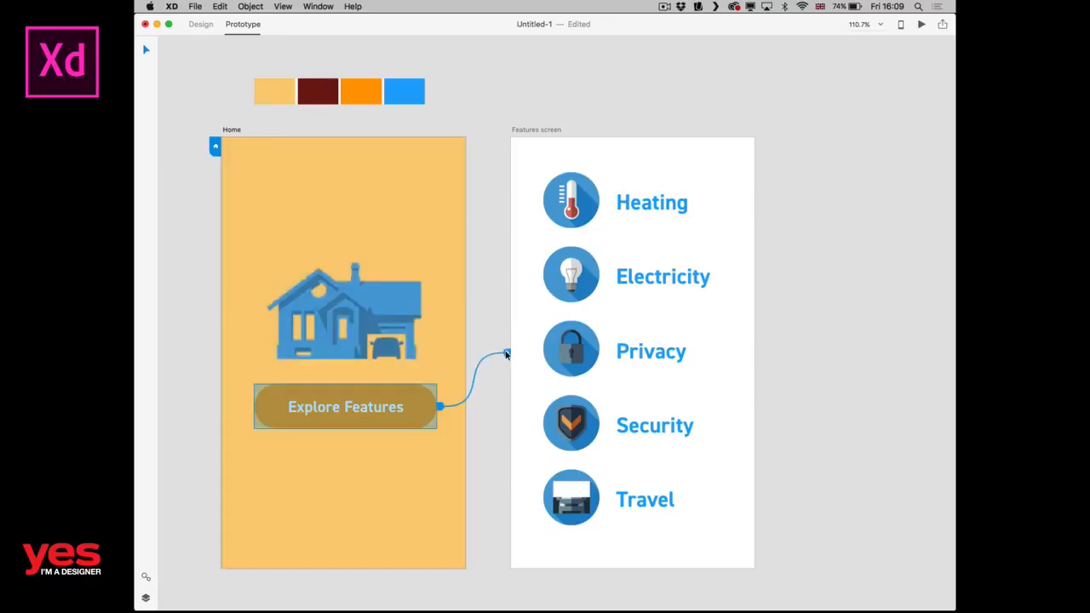
pyautogui.click(482, 271)
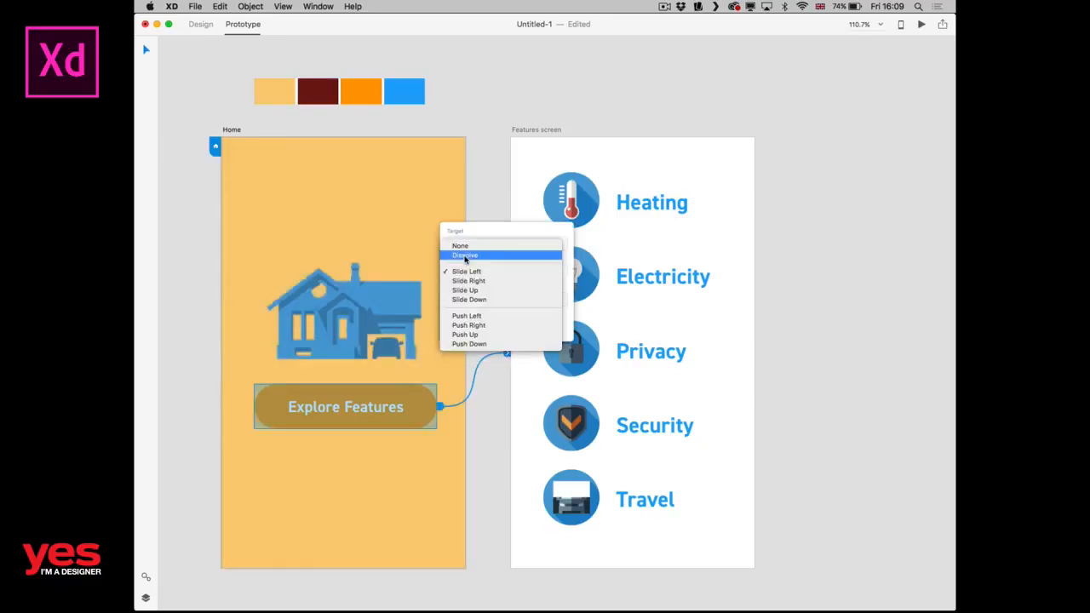
pyautogui.click(464, 255)
pyautogui.click(480, 191)
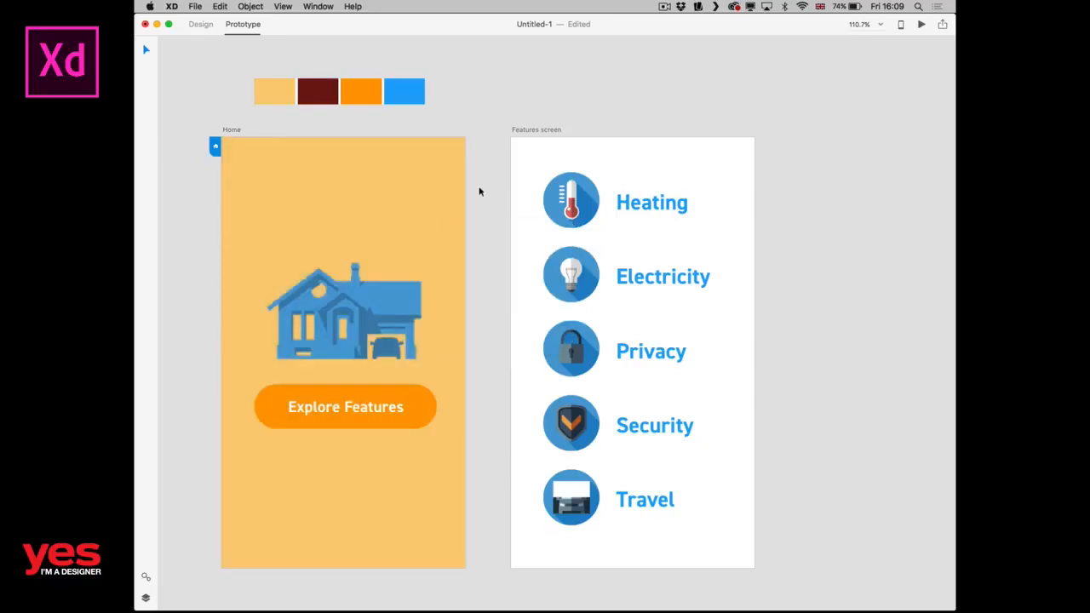
# Preview the prototype, play the Dissolve transition from the button, and close the preview.
pyautogui.press('super+Return')
pyautogui.click(772, 326)
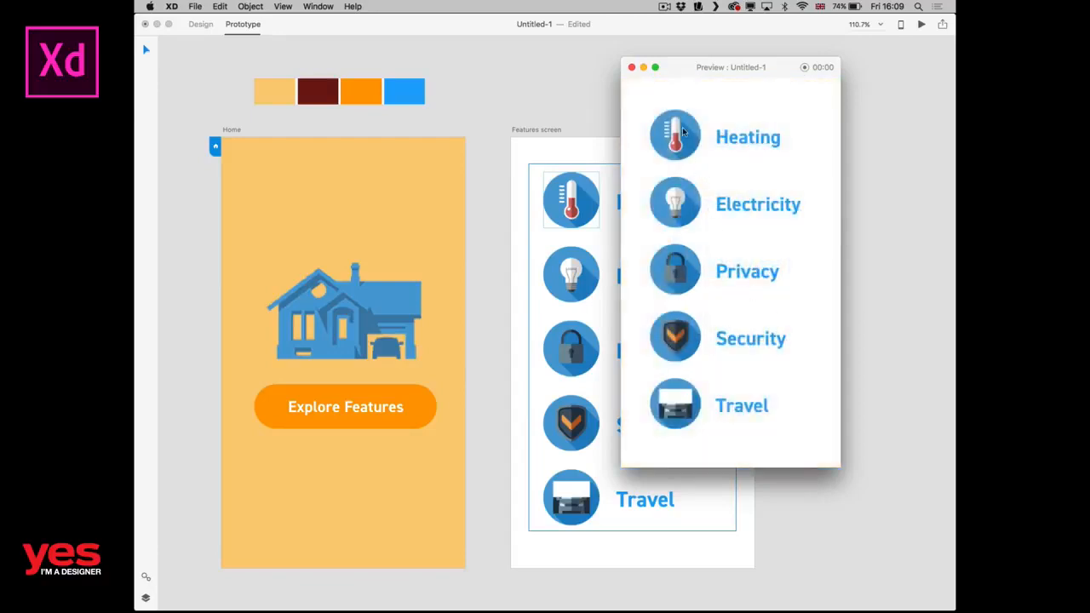
pyautogui.click(631, 68)
# Set the "Explore Features" link to a Slide Left transition with Ease In-Out easing and close the interaction settings.
pyautogui.click(421, 253)
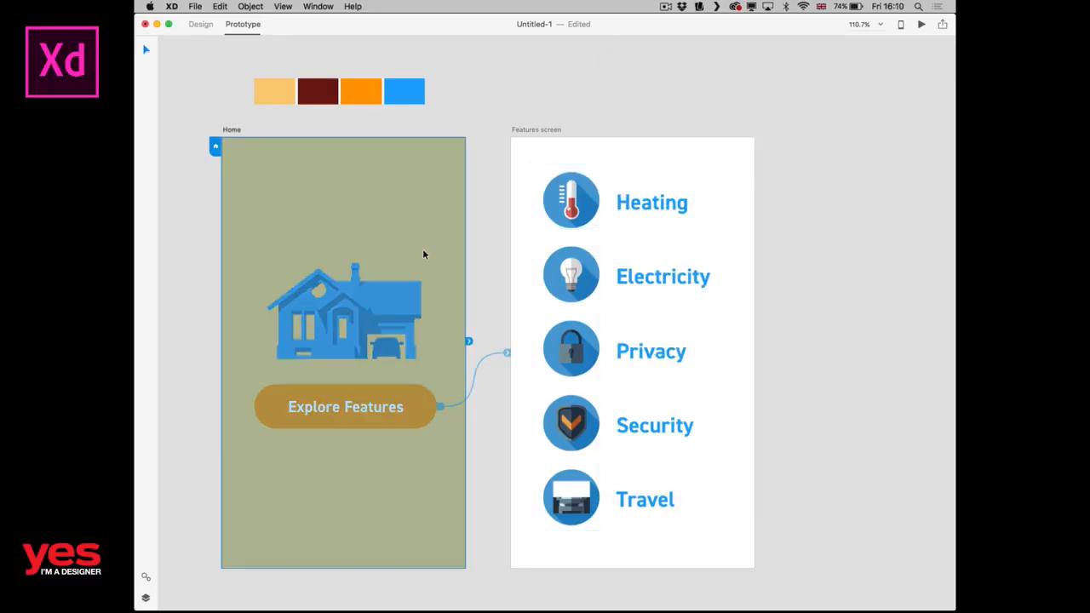
pyautogui.click(509, 357)
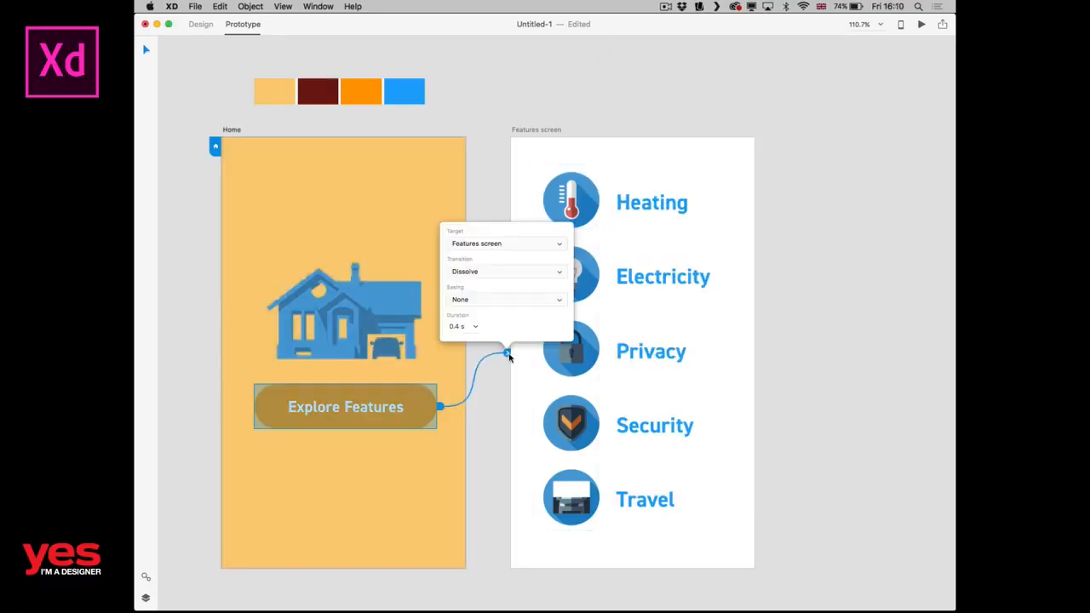
pyautogui.click(481, 272)
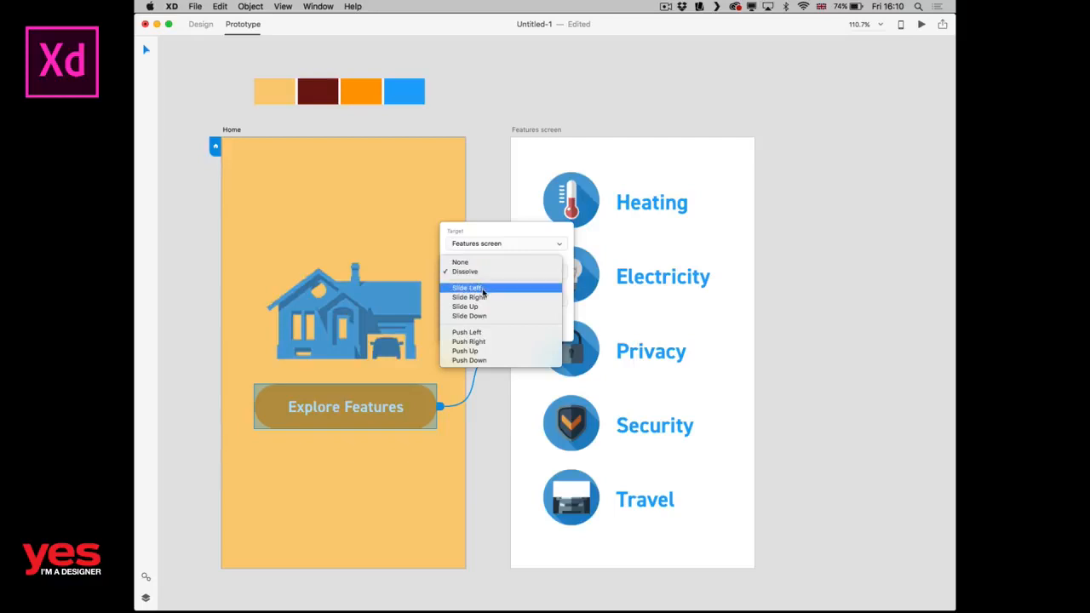
pyautogui.click(483, 289)
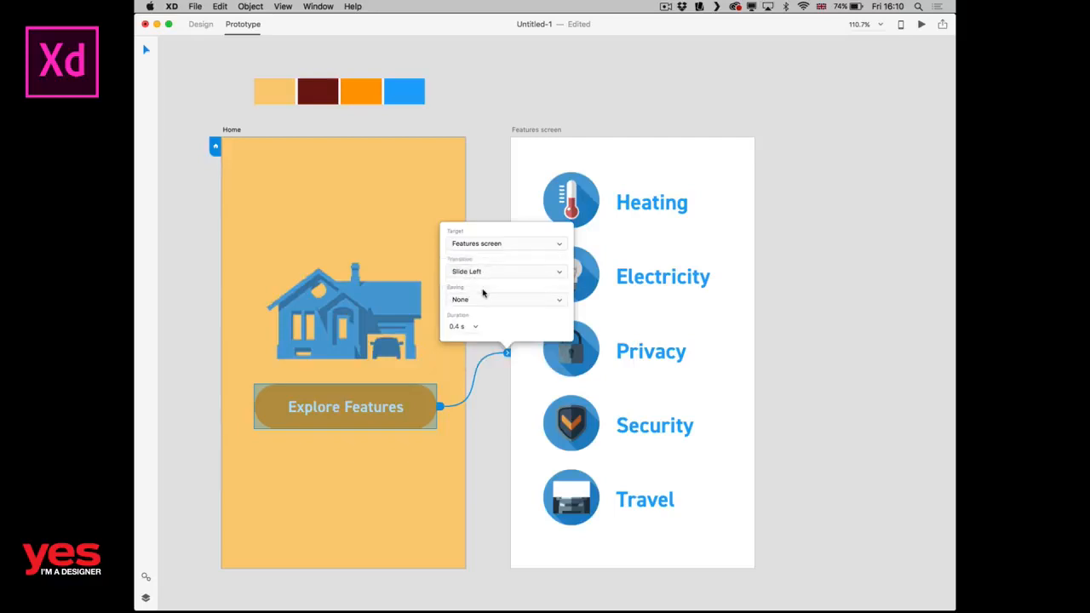
pyautogui.click(482, 295)
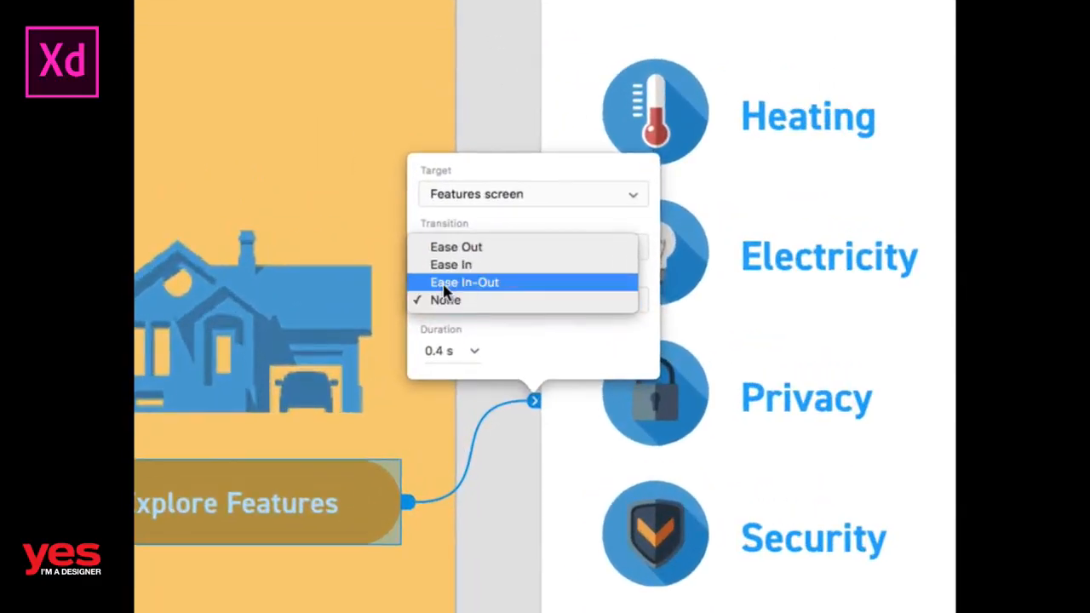
pyautogui.click(444, 288)
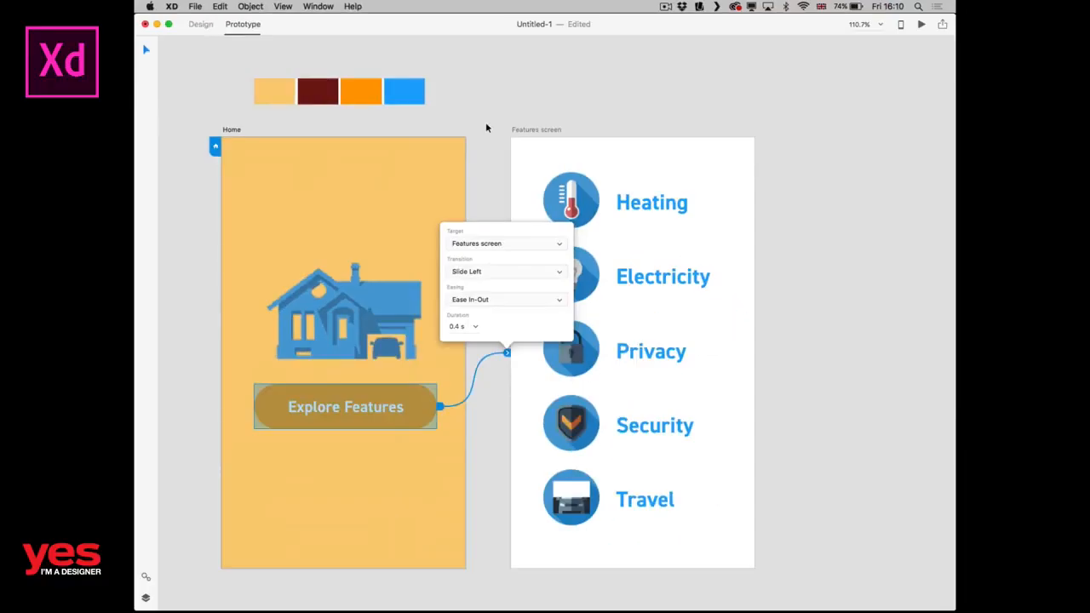
pyautogui.click(477, 143)
# Preview the prototype, play the eased Slide Left transition from the button, and close the preview.
pyautogui.press('super+Return')
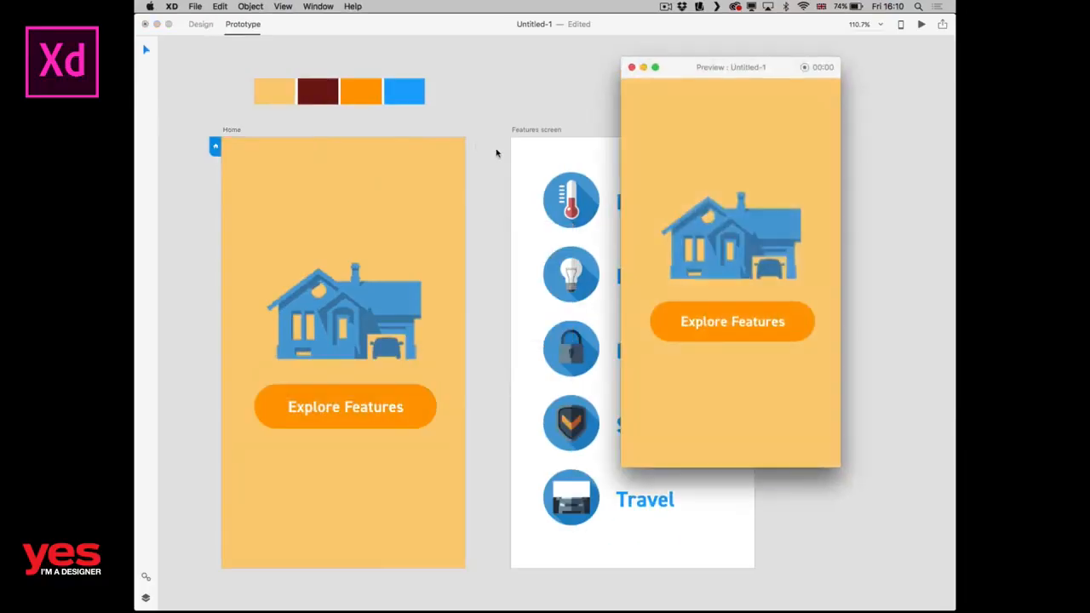
pyautogui.click(742, 324)
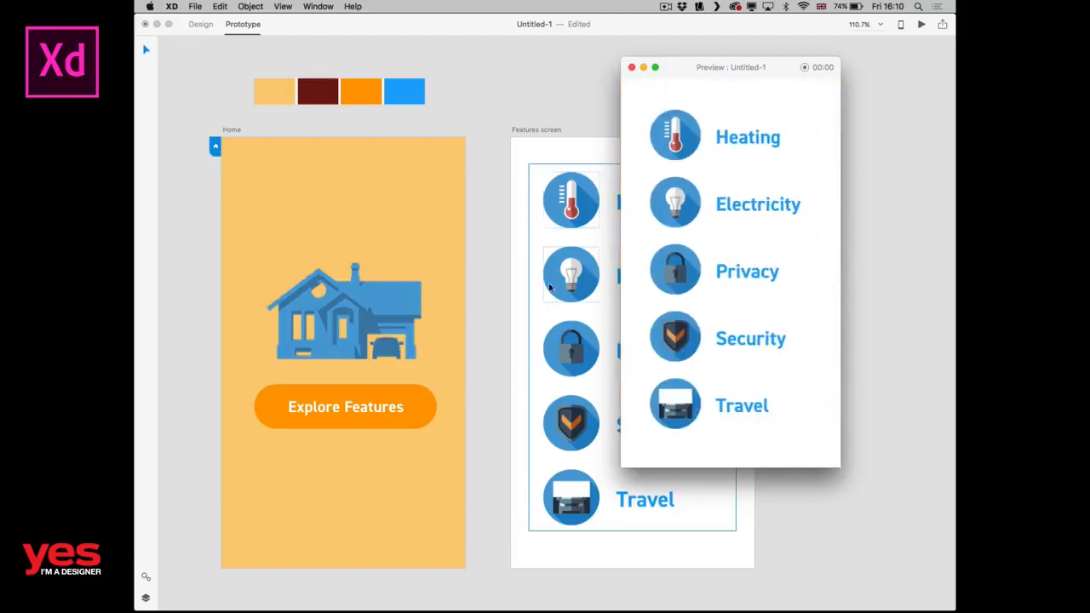
pyautogui.click(632, 66)
# Set the duration of the "Explore Features" link's transition to 1 s and close the interaction settings.
pyautogui.click(437, 263)
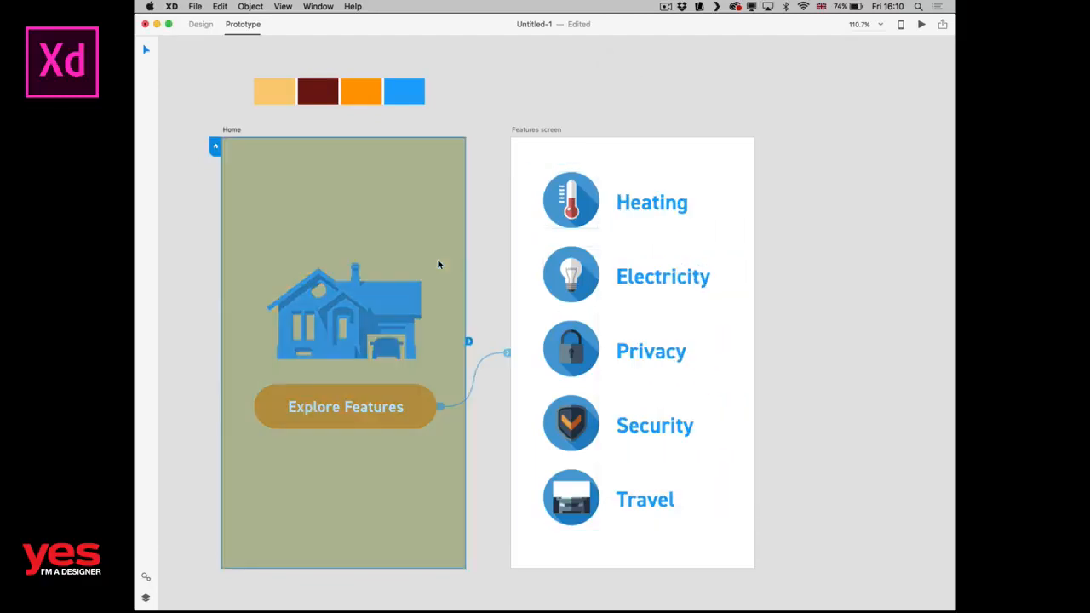
pyautogui.moveTo(509, 359); pyautogui.dragTo(508, 358)
pyautogui.click(475, 327)
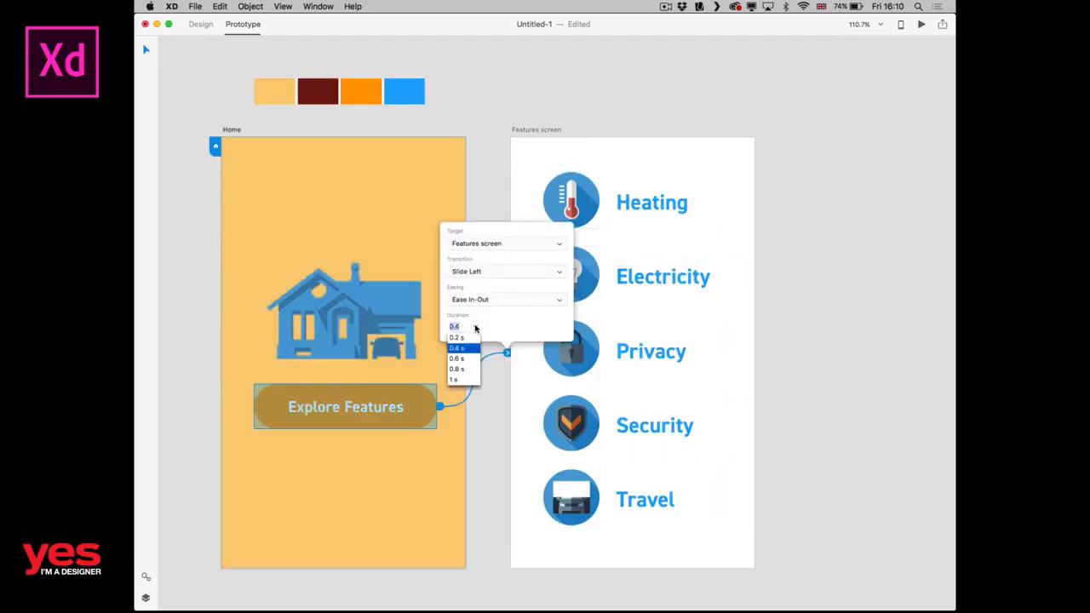
pyautogui.click(465, 380)
pyautogui.click(482, 201)
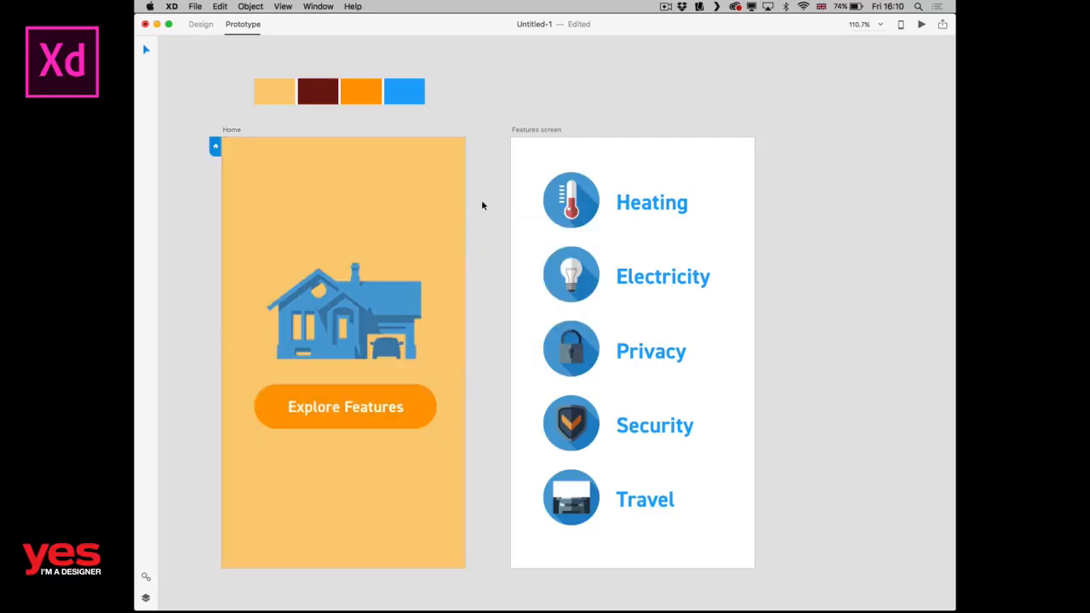
# Preview the 1 s transition from the button, then restart the preview and play it again.
pyautogui.press('super+Return')
pyautogui.click(706, 322)
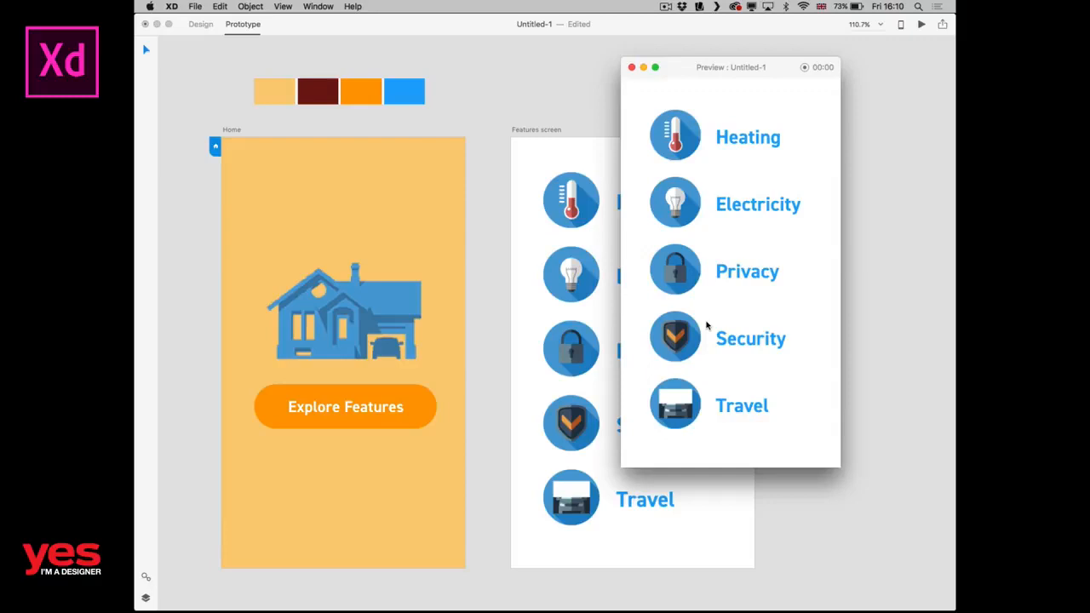
pyautogui.click(631, 67)
pyautogui.press('super+Return')
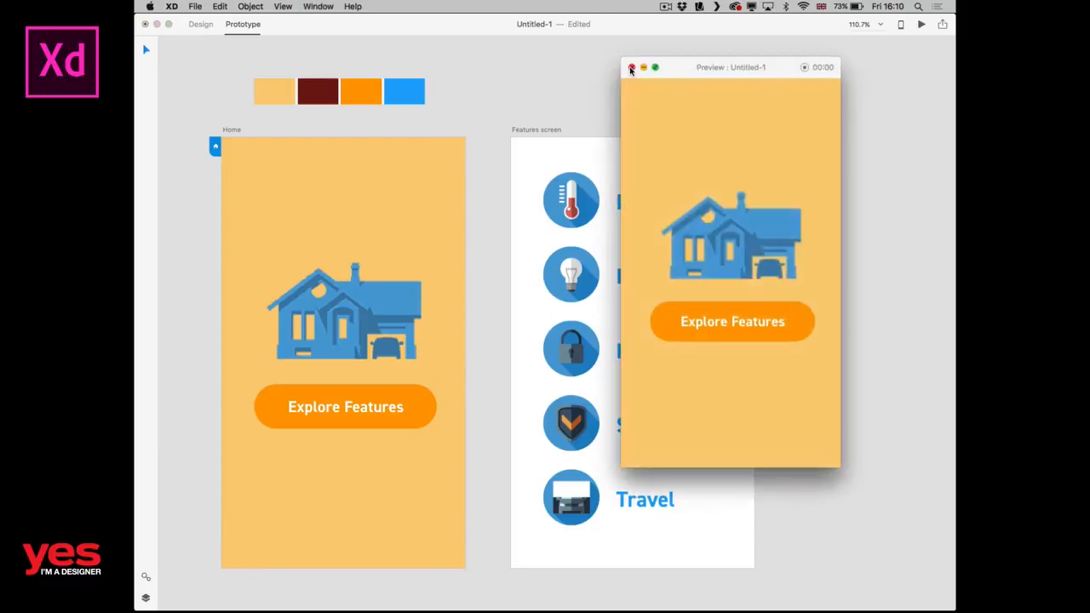
pyautogui.click(741, 321)
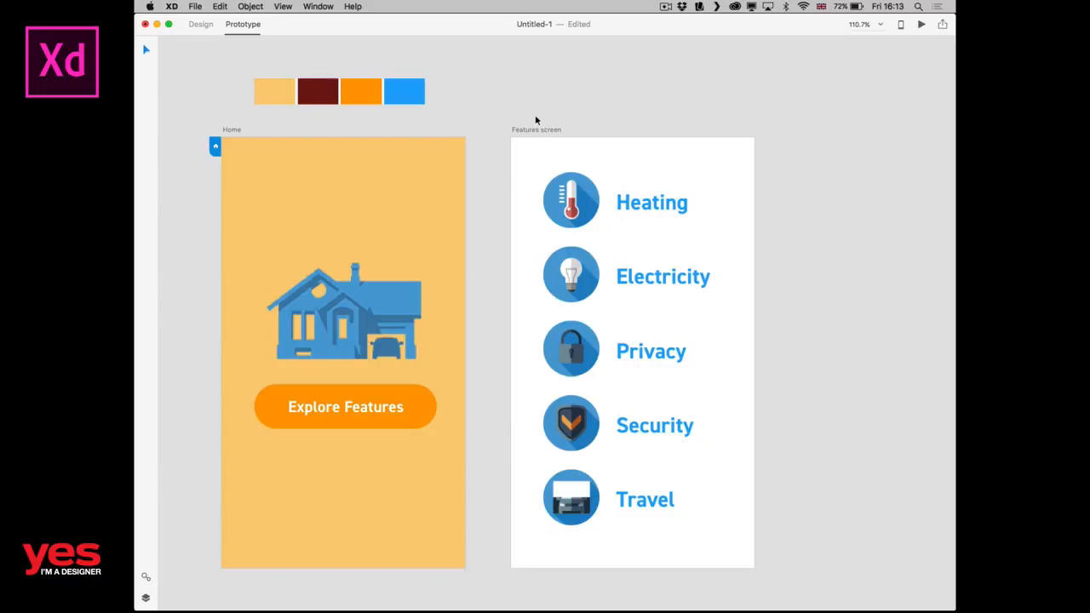
# Add arrow.svg from the images folder to the Features screen's upper-left corner and scale it down to about 21 px wide.
pyautogui.press('super+Tab')
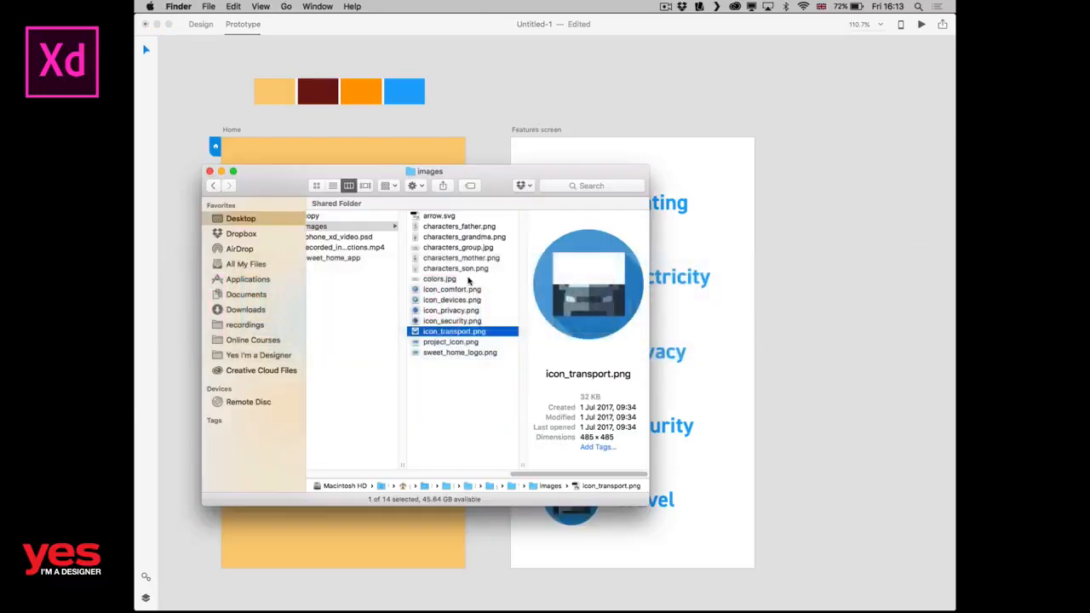
pyautogui.click(440, 217)
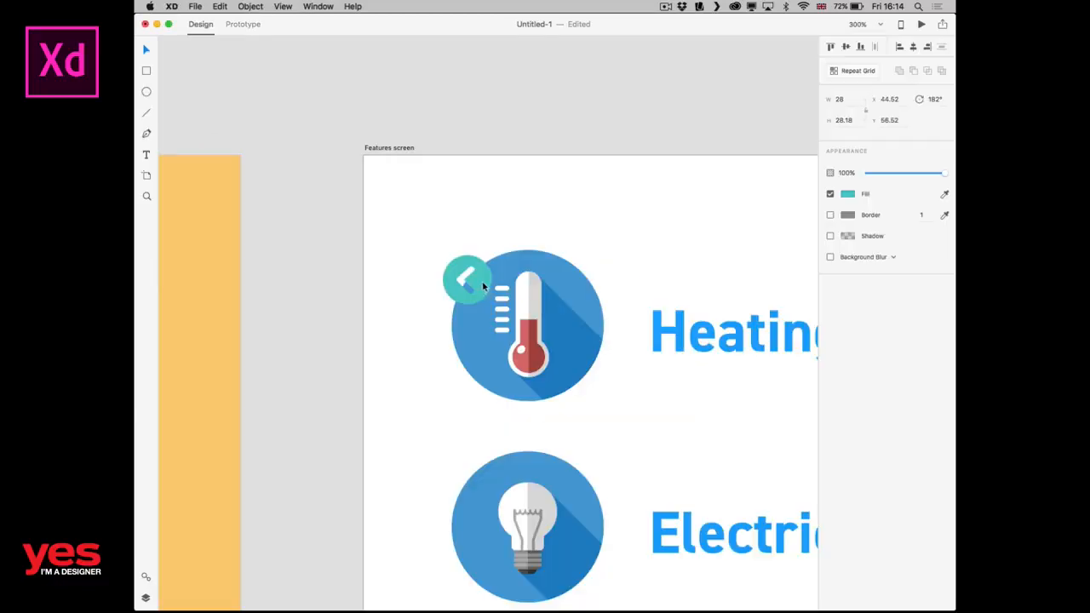
pyautogui.moveTo(482, 287); pyautogui.dragTo(671, 184)
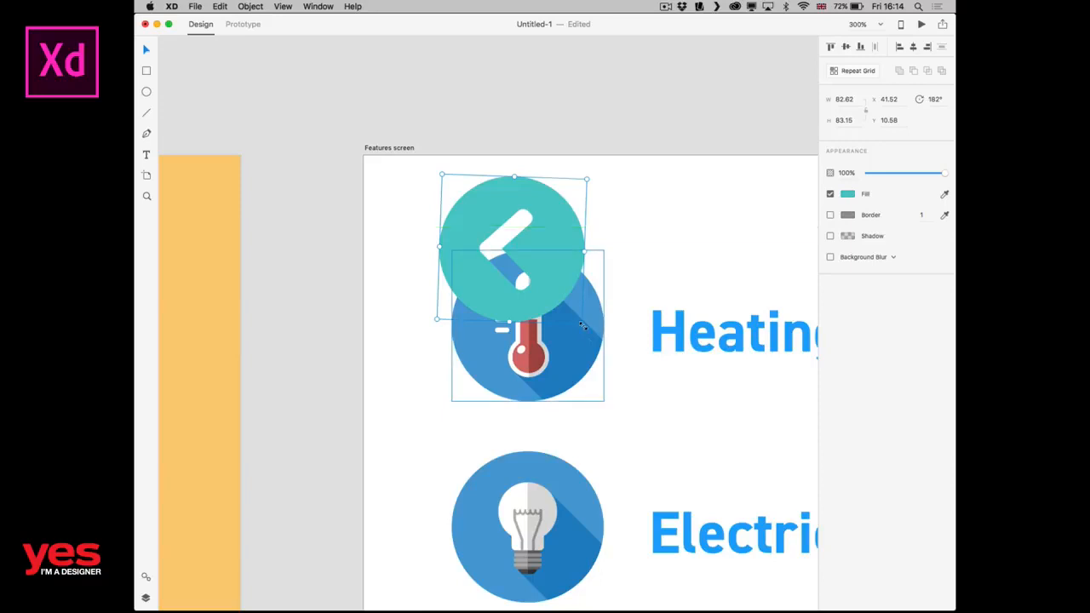
pyautogui.moveTo(583, 325); pyautogui.dragTo(476, 242)
pyautogui.moveTo(466, 192); pyautogui.dragTo(407, 189)
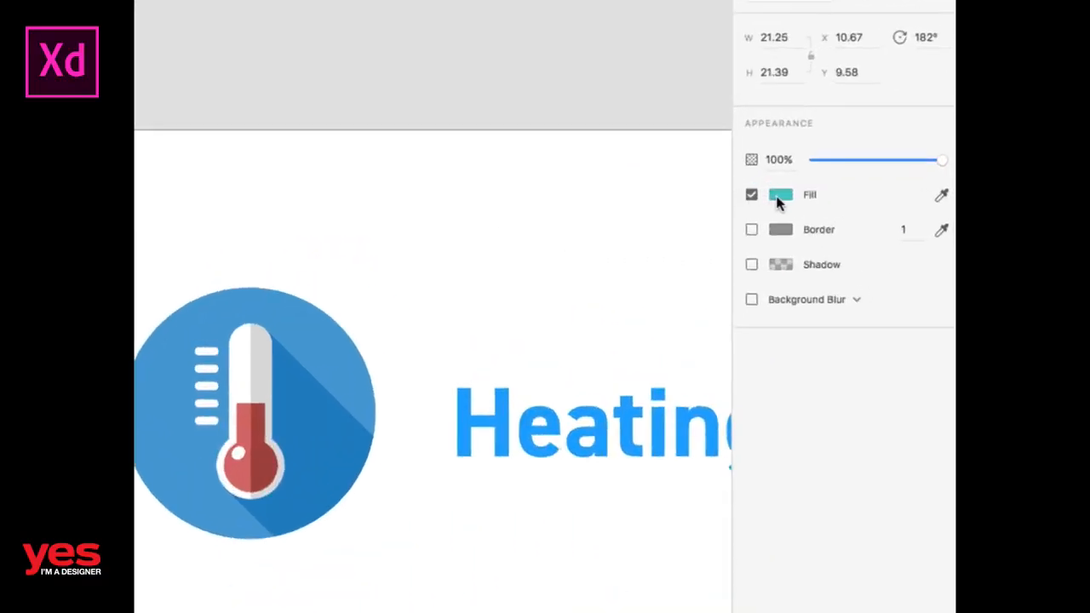
# Fill the arrow icon's teal circle with the saved orange swatch.
pyautogui.click(779, 198)
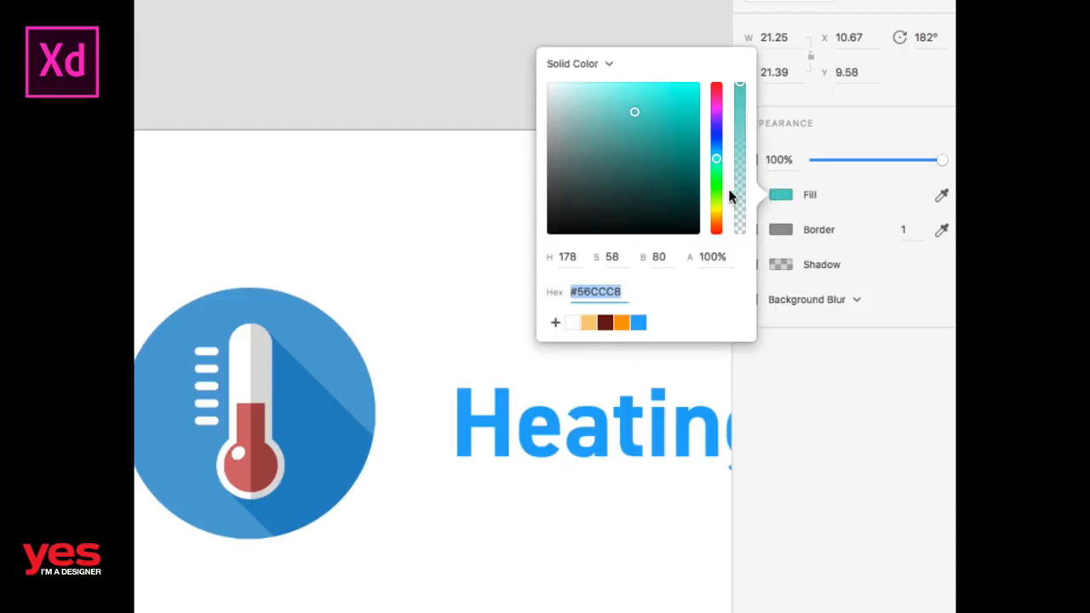
pyautogui.click(621, 321)
pyautogui.click(444, 245)
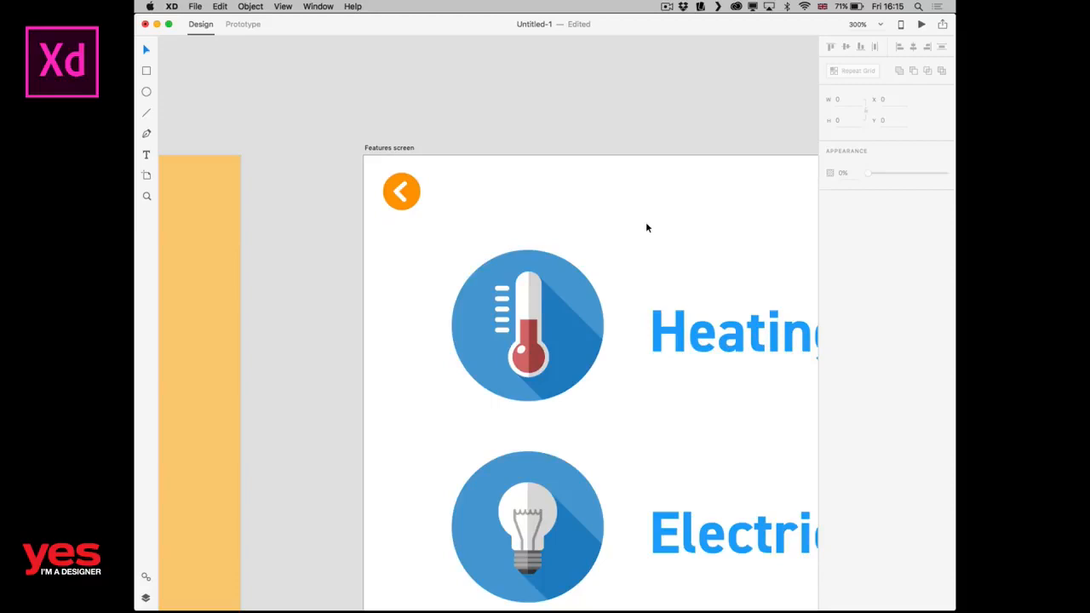
# Enlarge the orange arrow icon on the Features screen to about 33 px wide, keeping it in the upper-left corner.
pyautogui.press('super+0')
pyautogui.click(537, 162)
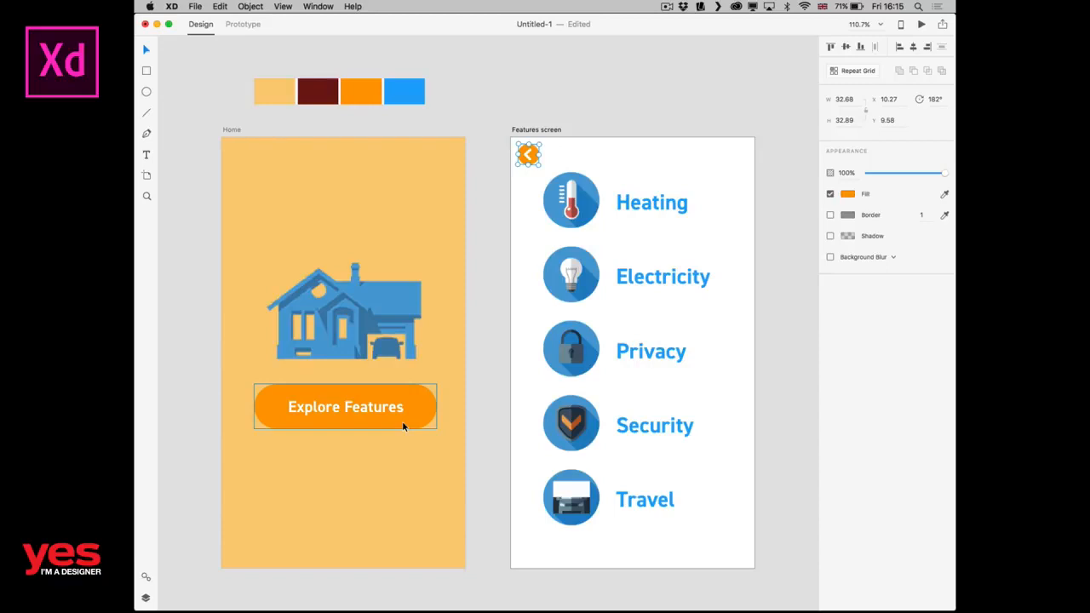
pyautogui.click(568, 149)
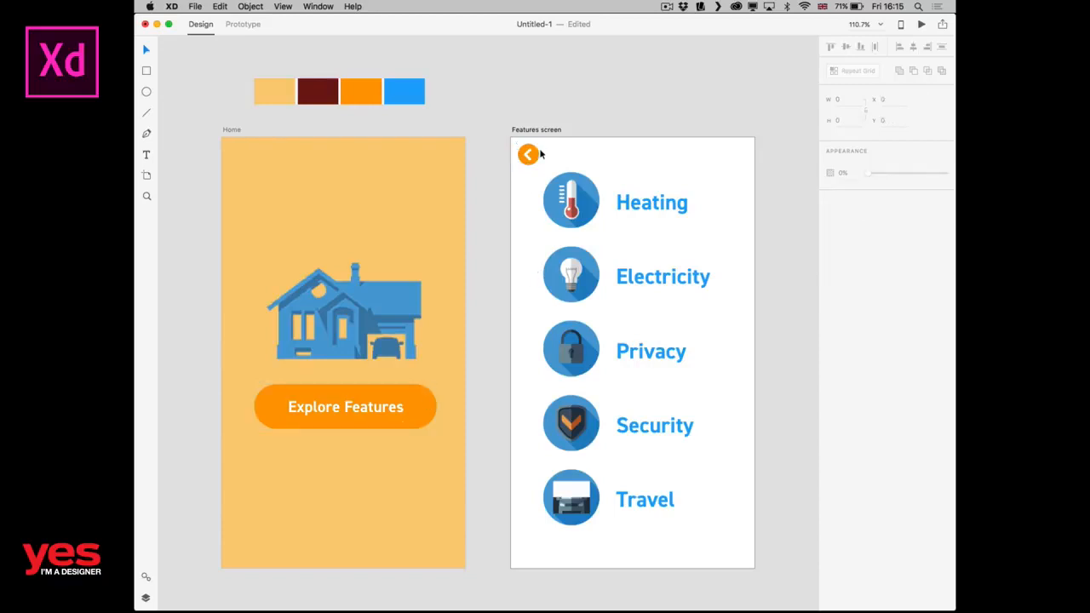
pyautogui.click(538, 153)
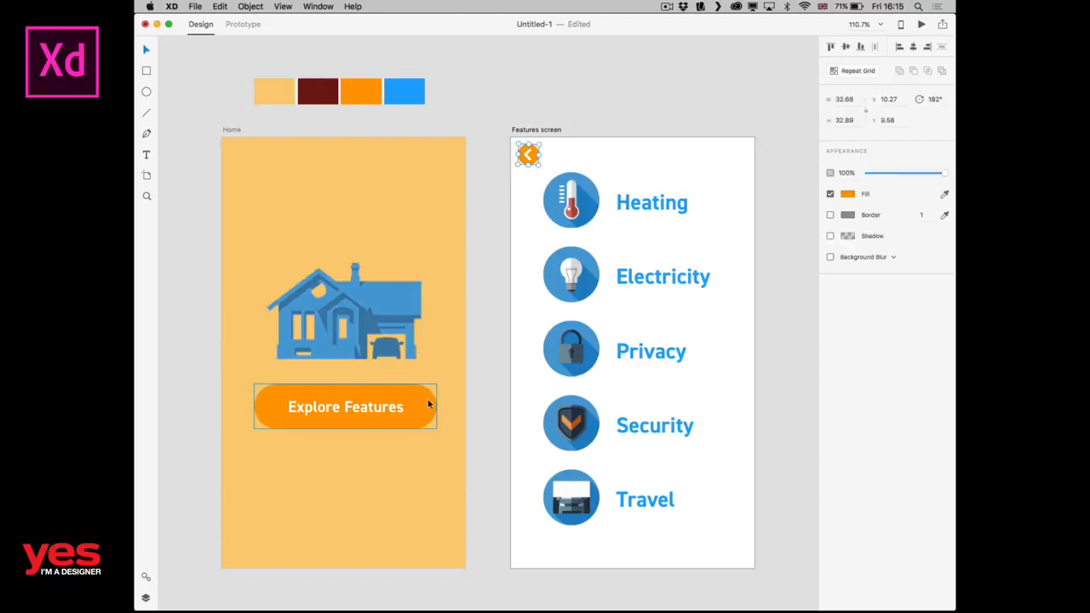
pyautogui.click(588, 152)
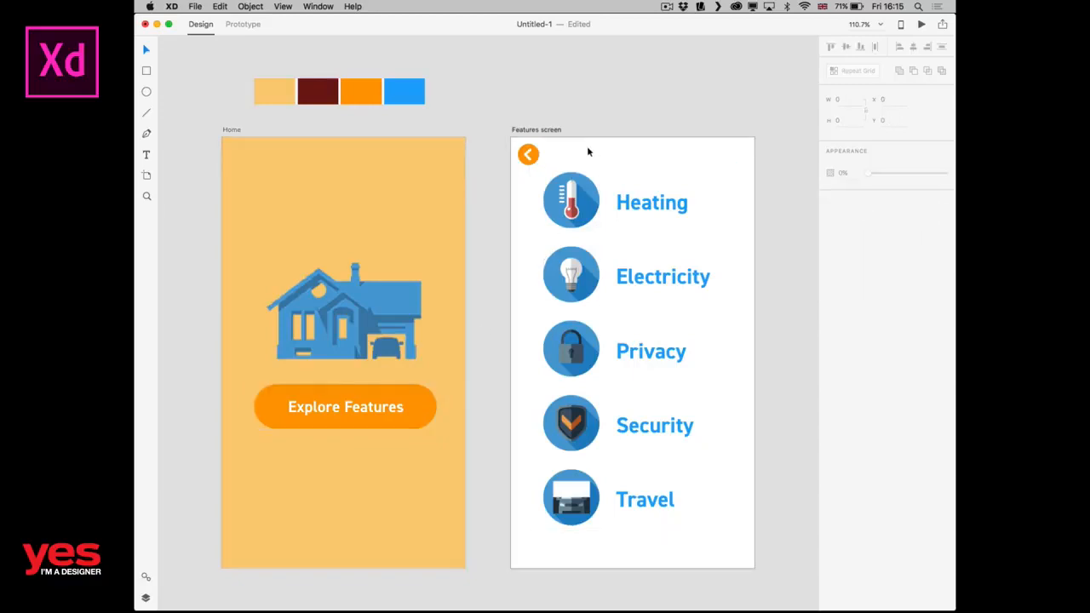
pyautogui.click(533, 157)
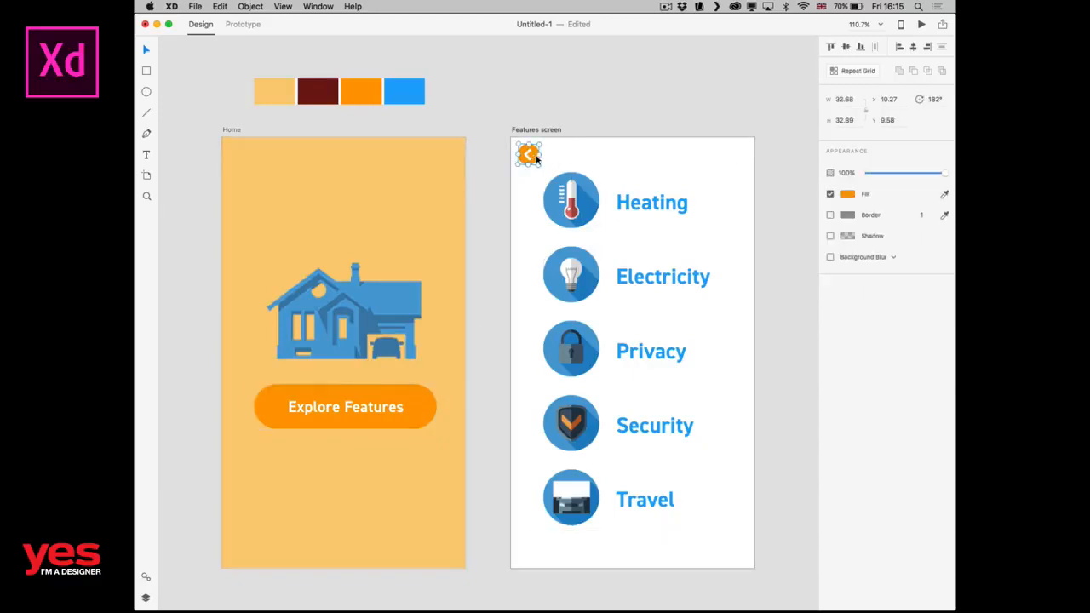
pyautogui.click(608, 145)
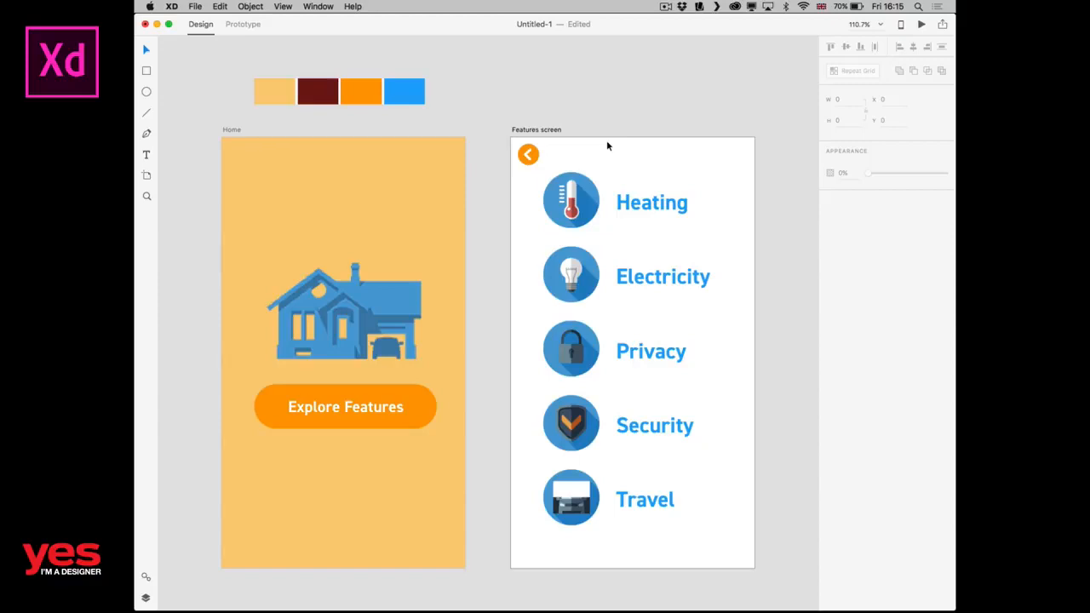
# Link the orange back arrow on the Features screen to the Home artboard in the prototype.
pyautogui.hotkey('ctrl', 'Tab')
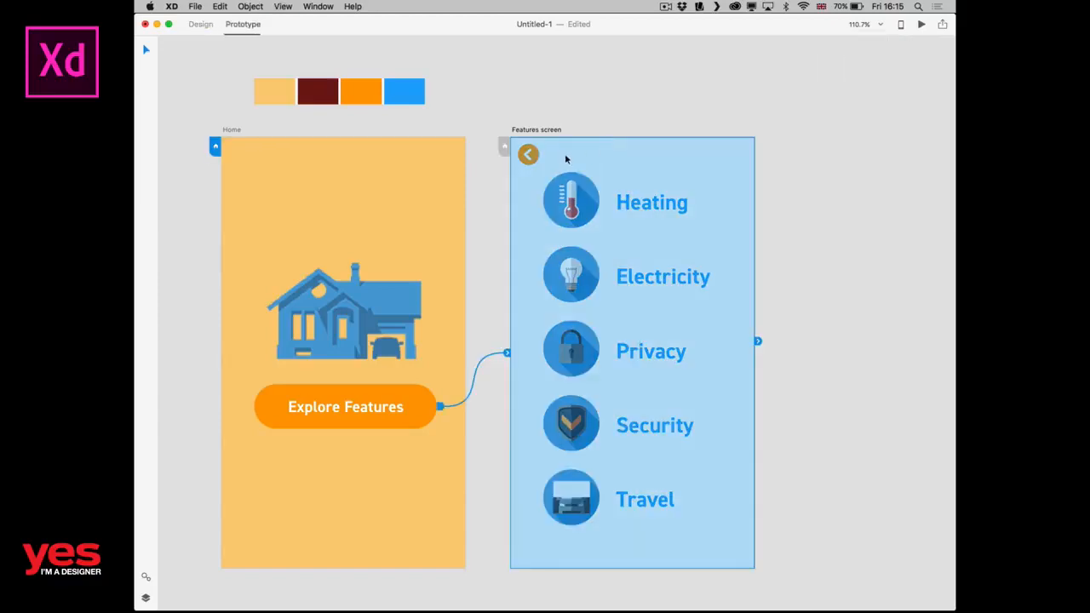
pyautogui.click(529, 154)
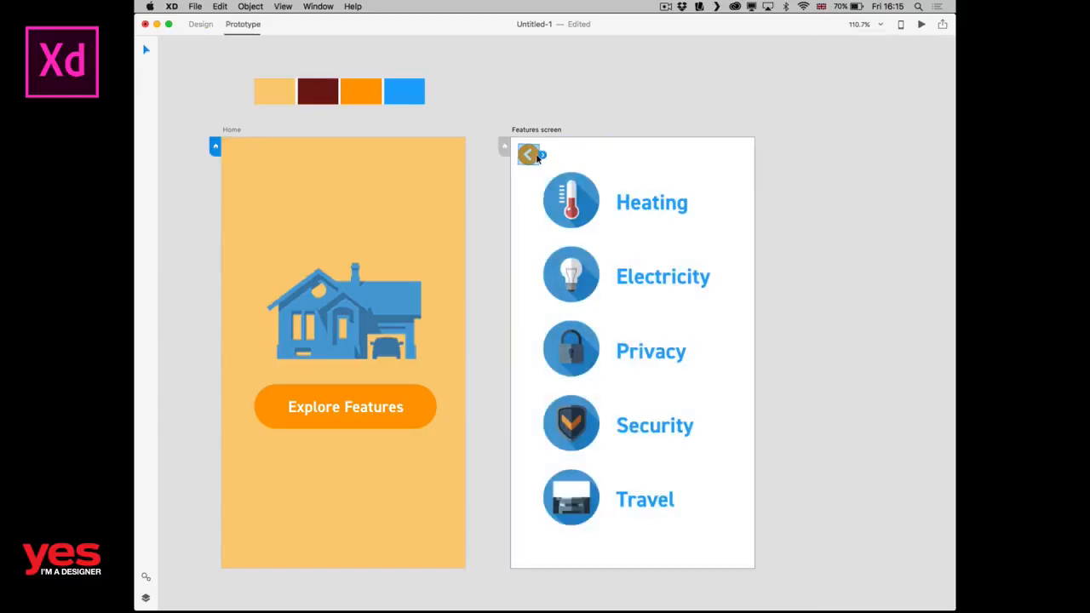
pyautogui.moveTo(542, 156); pyautogui.dragTo(424, 246)
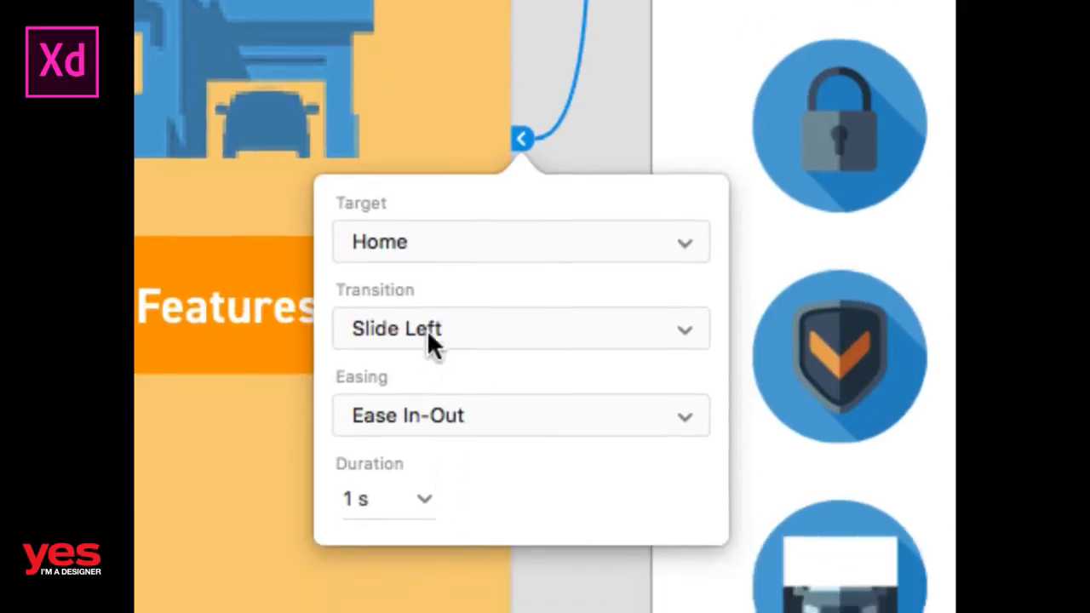
# Set the back arrow's link to a 0.4 s Slide Right transition and close the interaction settings.
pyautogui.click(420, 501)
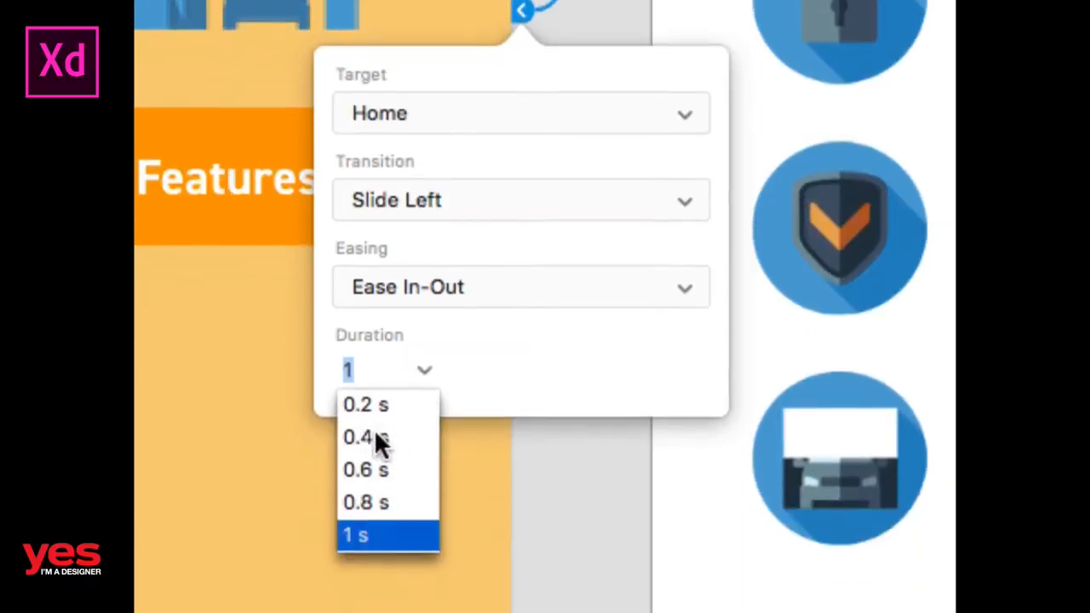
pyautogui.click(374, 436)
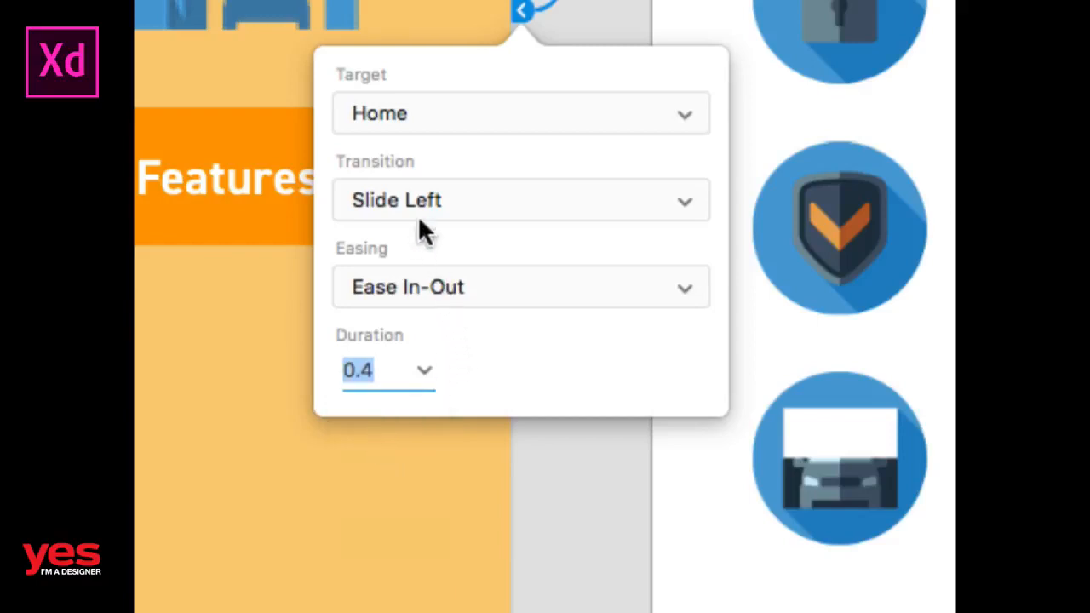
pyautogui.click(423, 213)
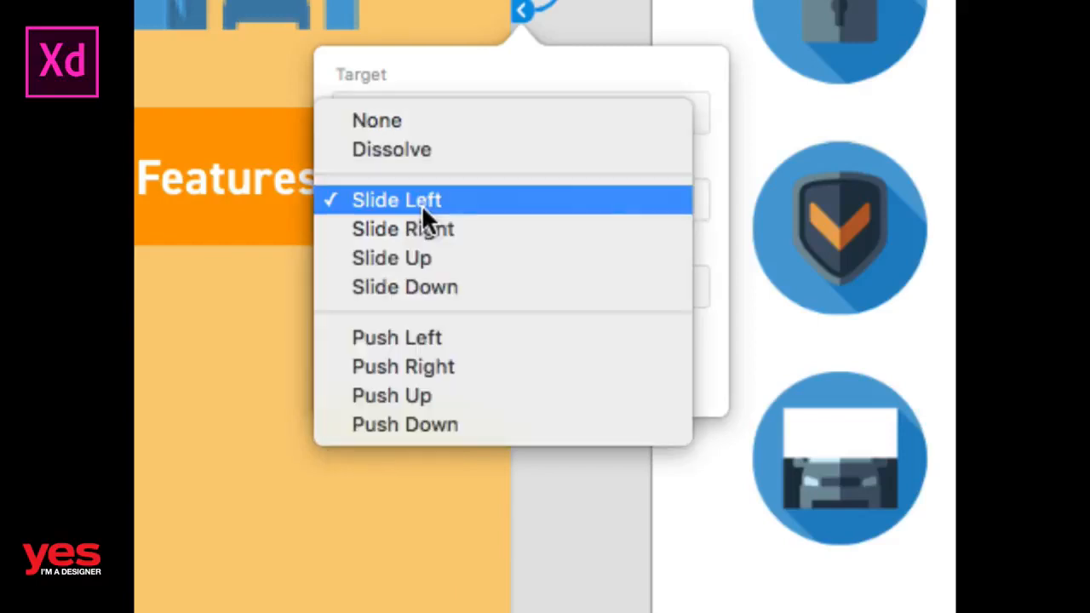
pyautogui.click(432, 232)
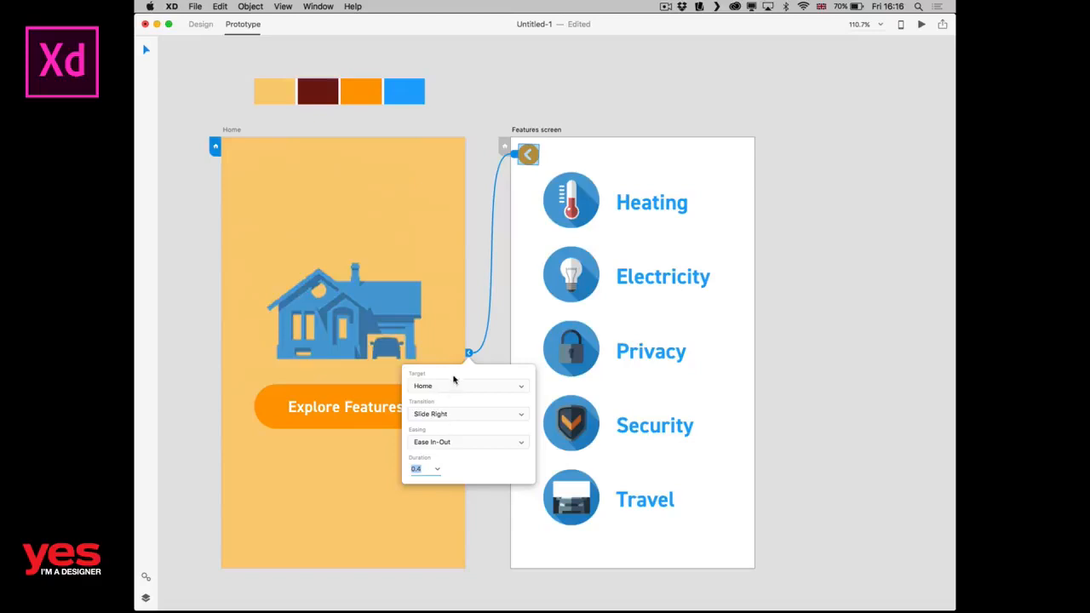
pyautogui.click(482, 271)
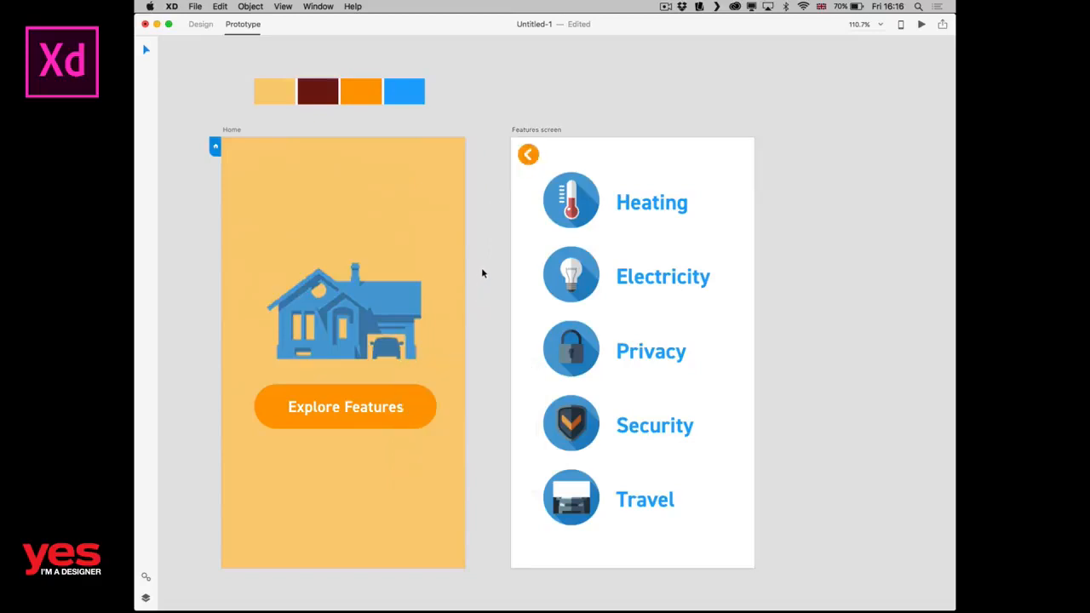
# Preview the prototype from Home to Features and back with the arrow, and close the preview.
pyautogui.press('super+Return')
pyautogui.click(751, 333)
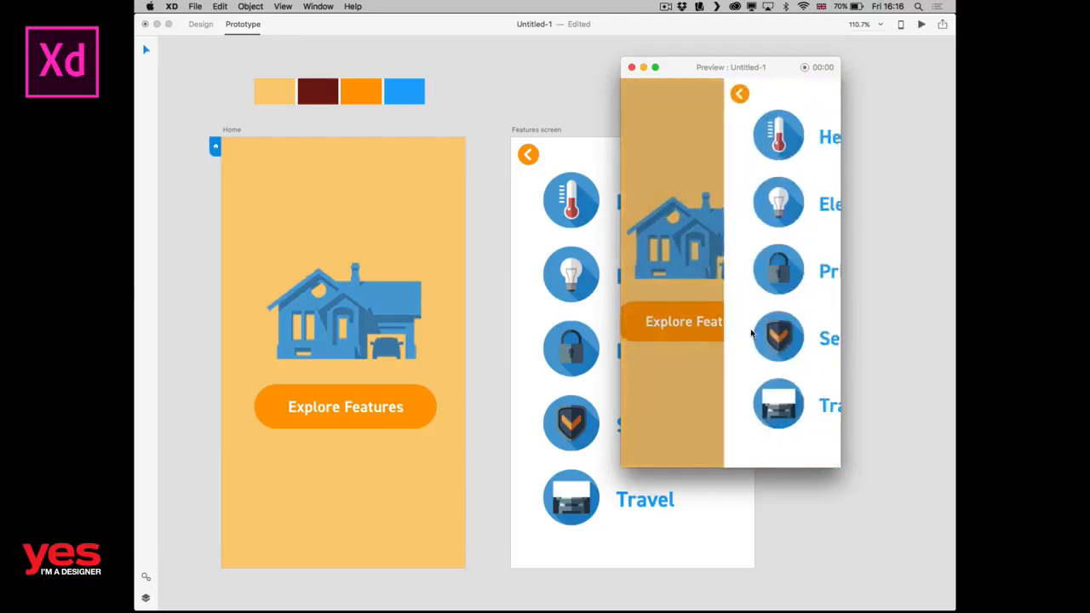
pyautogui.click(633, 98)
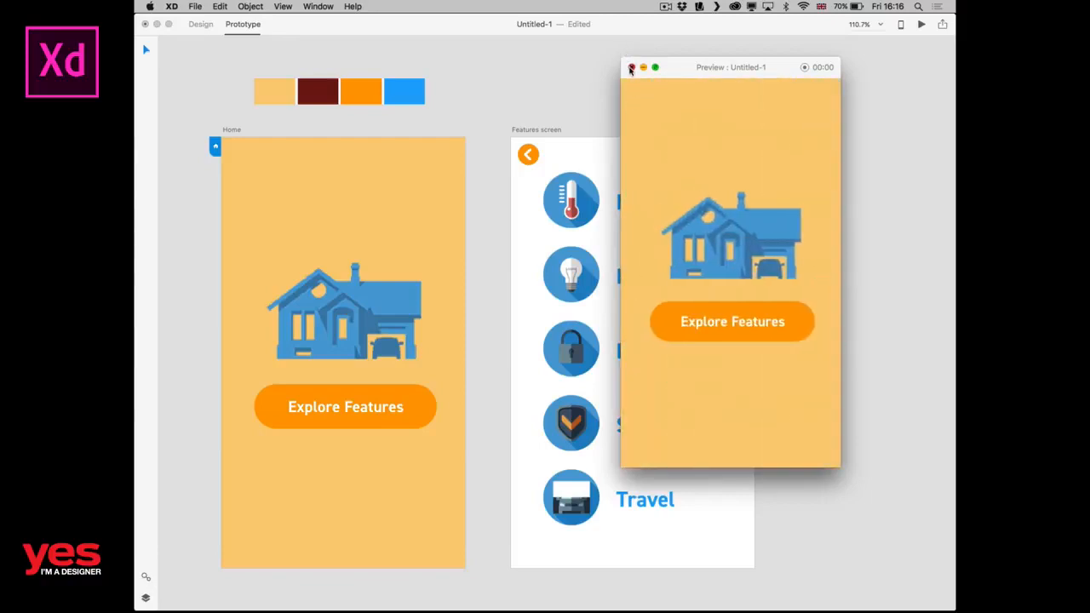
pyautogui.click(631, 67)
# Return to designing, move the back arrow to the Features screen's lower-right corner and enlarge it.
pyautogui.press('super+minus')
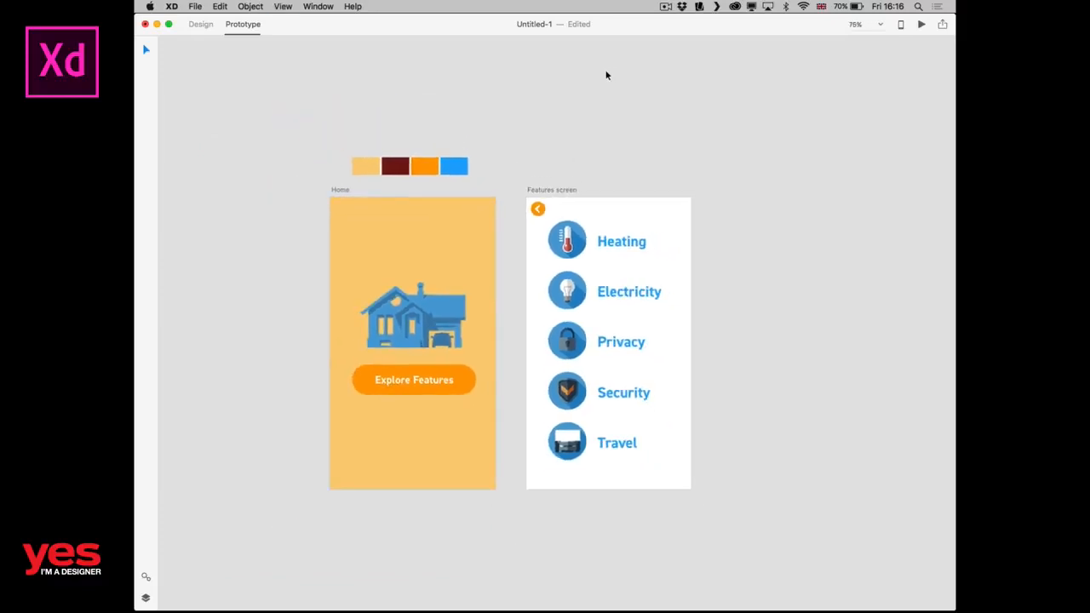
pyautogui.hotkey('ctrl', 'Tab')
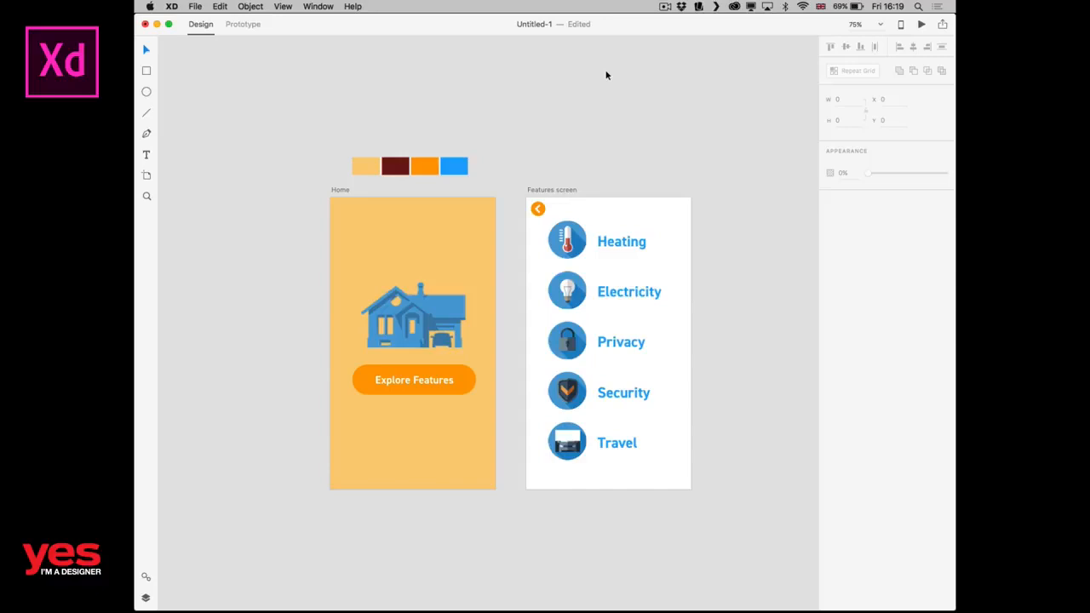
pyautogui.click(538, 209)
pyautogui.moveTo(537, 209); pyautogui.dragTo(666, 473)
pyautogui.click(717, 469)
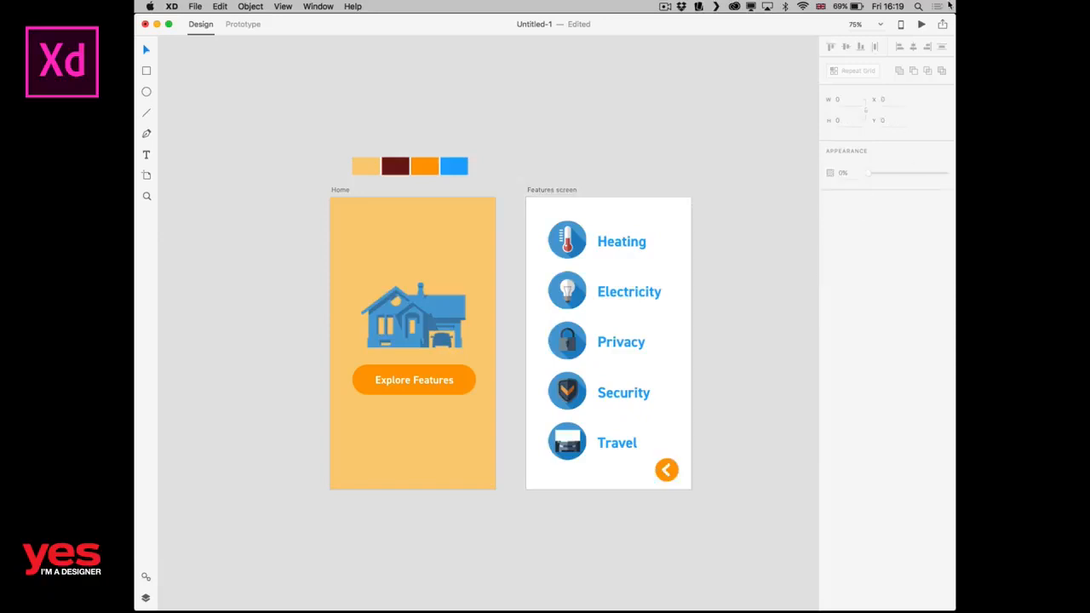
# Check the device preview options, play the prototype through to the Features screen, and close the preview.
pyautogui.click(900, 24)
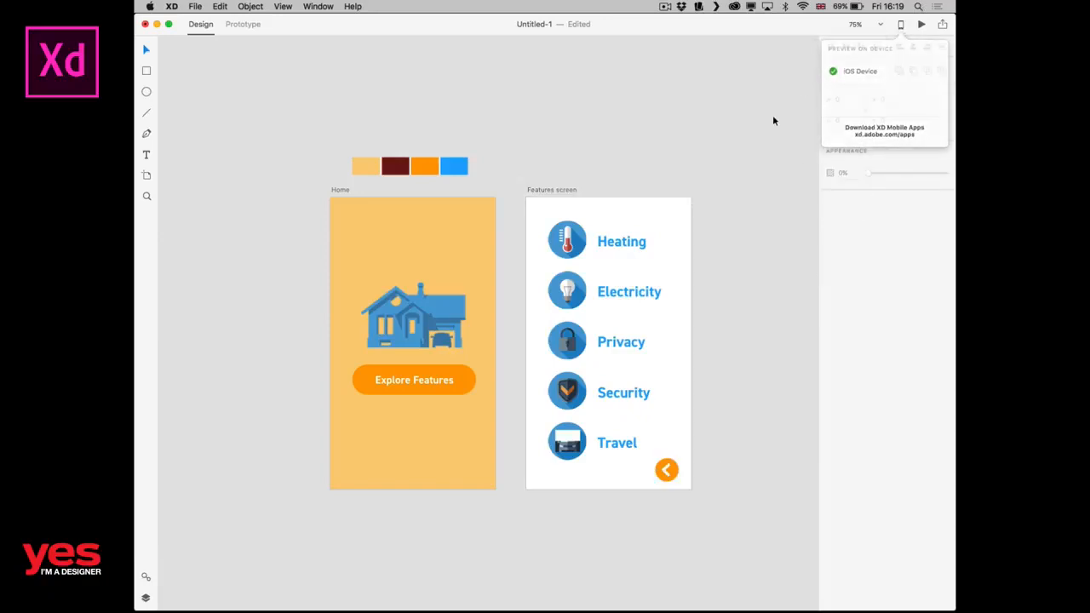
pyautogui.click(920, 24)
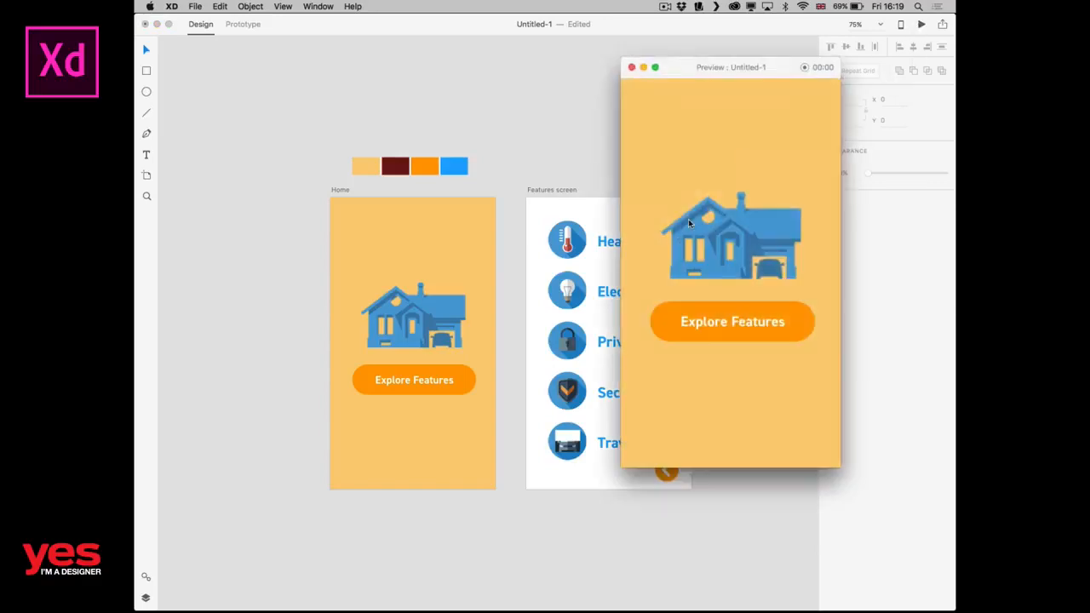
pyautogui.click(721, 332)
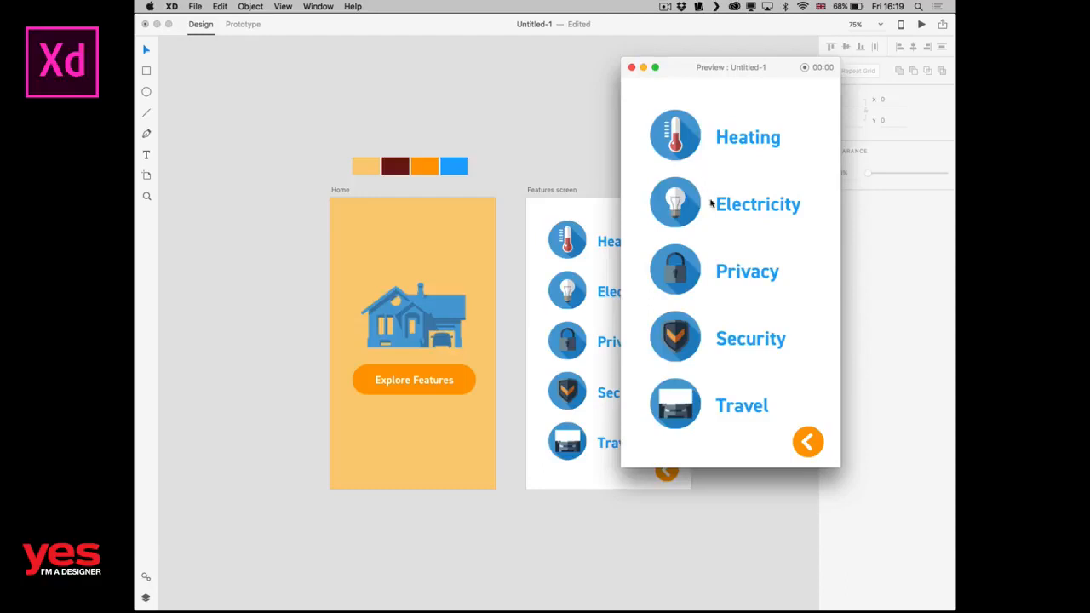
pyautogui.click(632, 67)
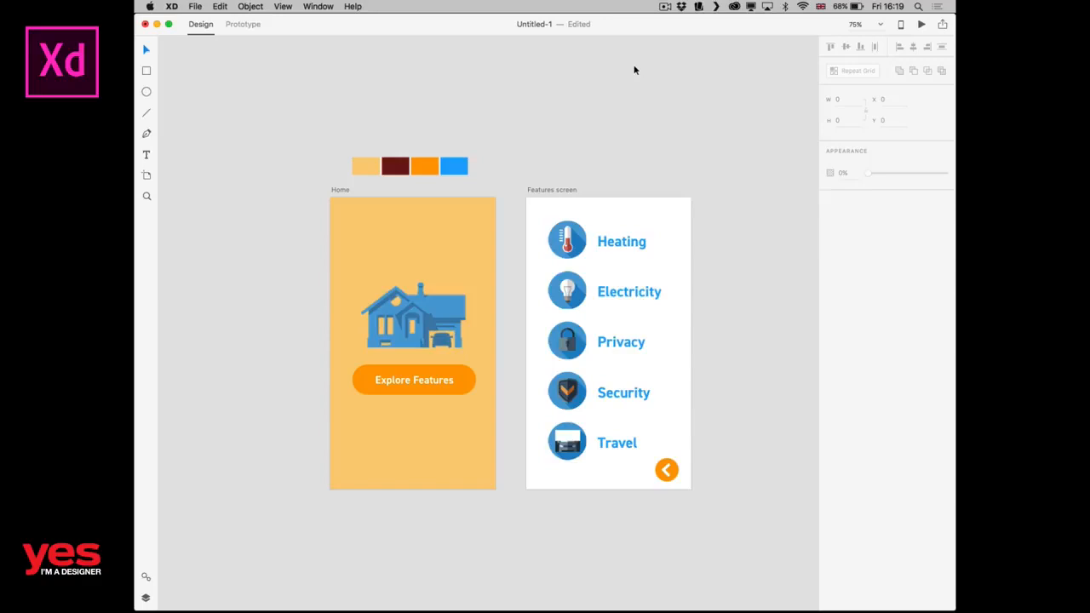
# Ungroup the feature list's repeat grid and scale its five rows down to about 264 px wide.
pyautogui.click(617, 240)
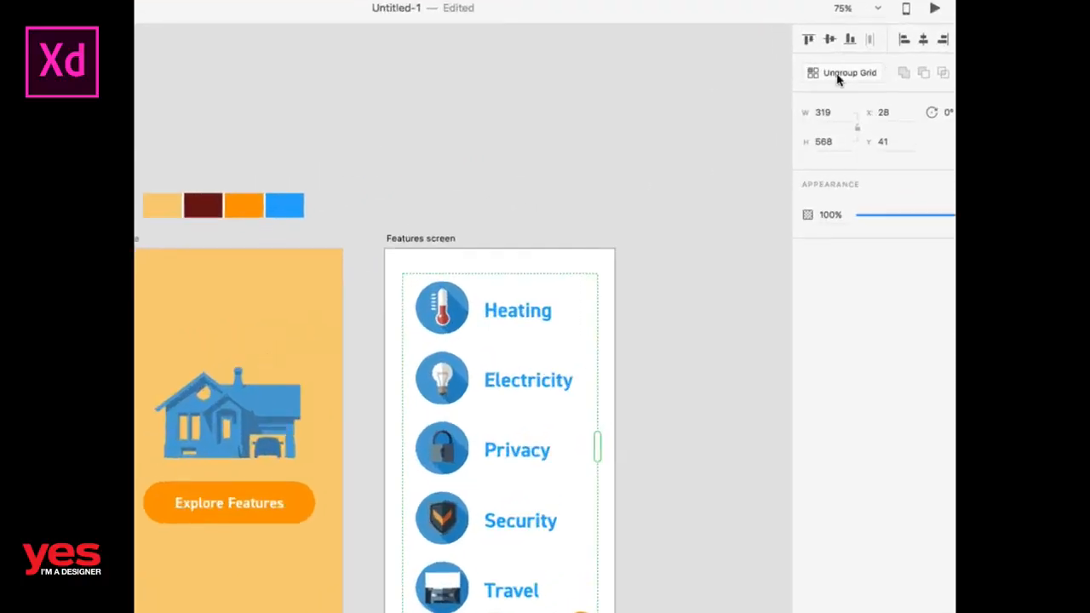
pyautogui.click(853, 75)
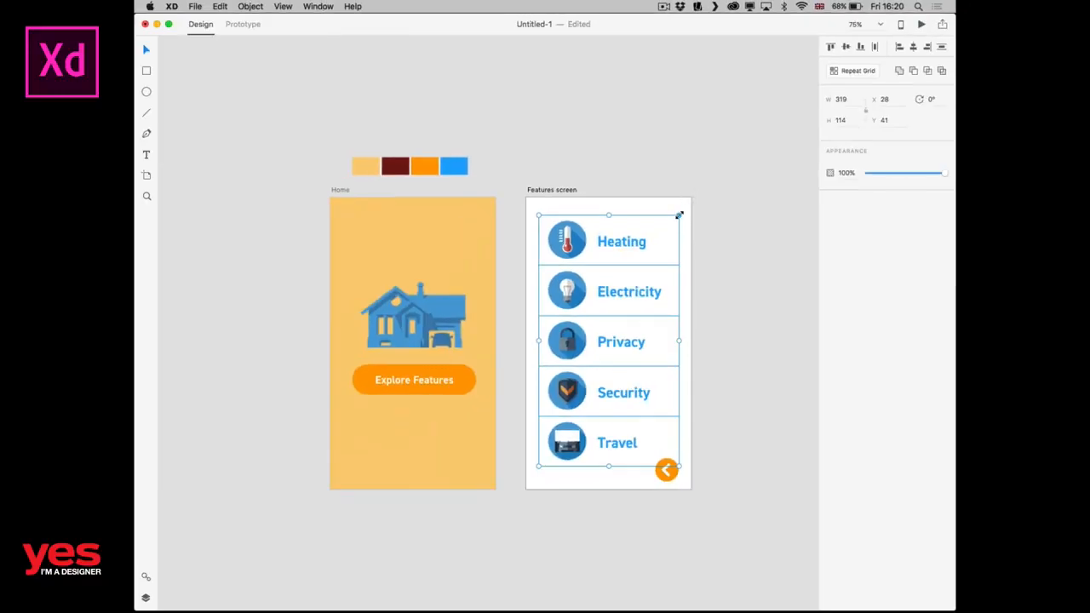
pyautogui.moveTo(679, 215); pyautogui.dragTo(654, 243)
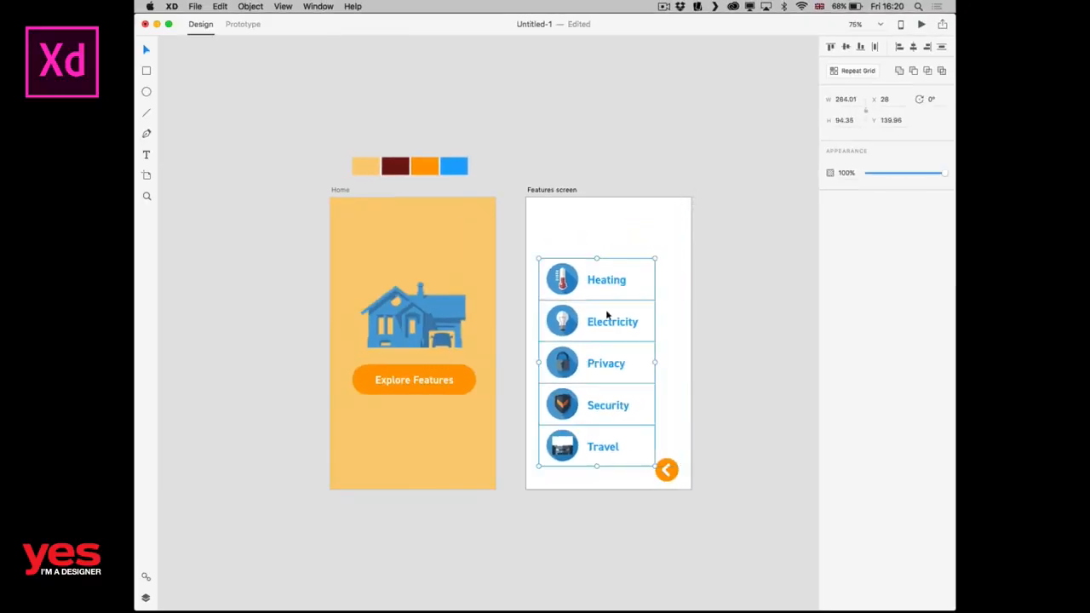
# Center the scaled feature rows horizontally on the Features screen and deselect them.
pyautogui.moveTo(607, 326); pyautogui.dragTo(611, 316)
pyautogui.moveTo(616, 309); pyautogui.dragTo(620, 326)
pyautogui.click(715, 341)
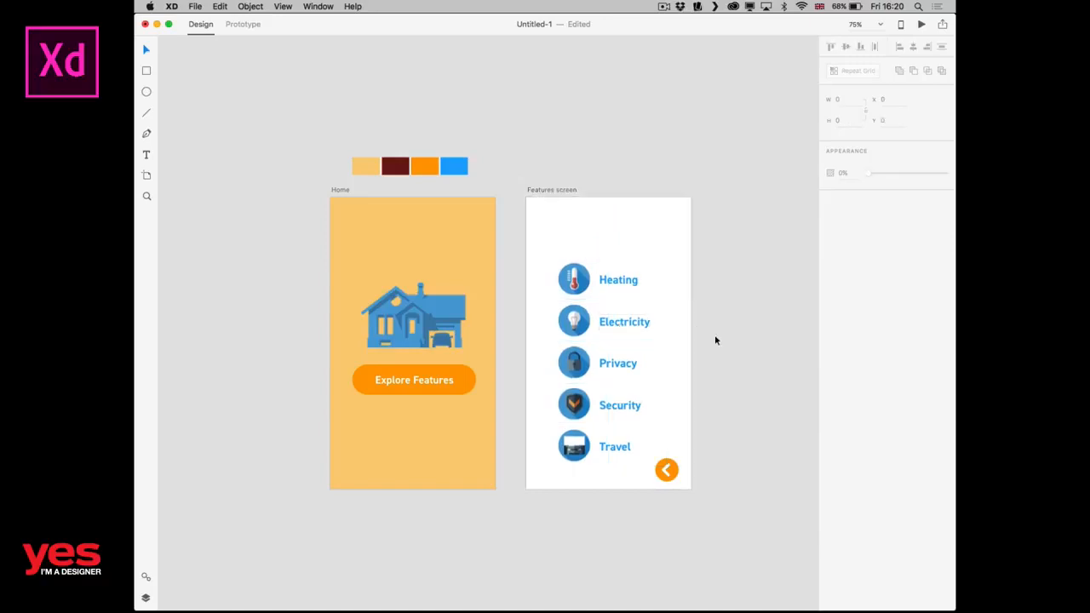
# Copy the "Explore Features" label from the Home button to the top of the Features screen and fill it with the dark red swatch (#721213).
pyautogui.click(418, 382)
pyautogui.press('super+c')
pyautogui.press('super+v')
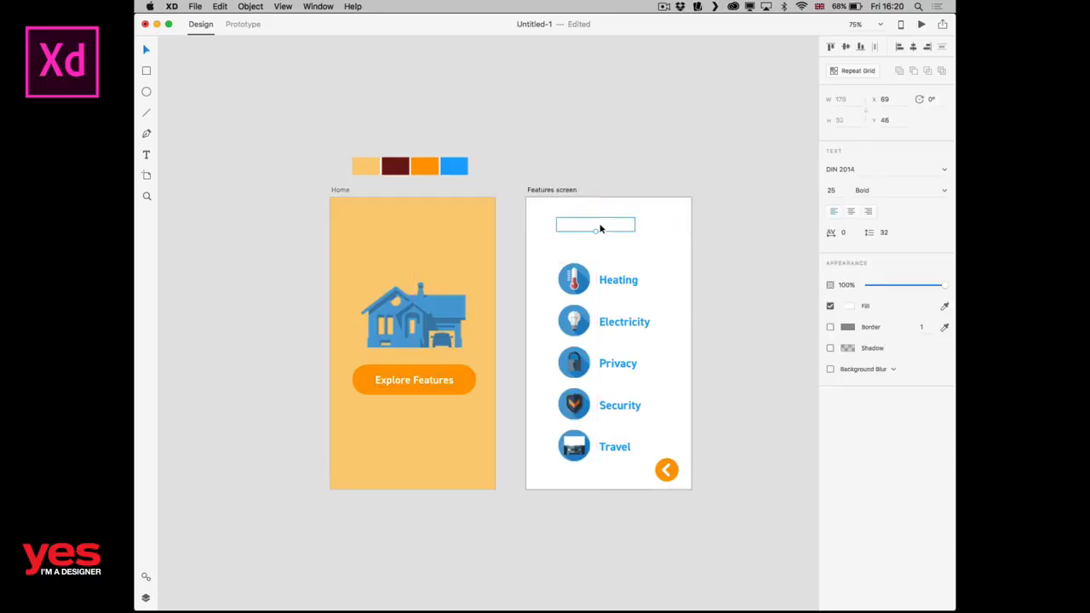
pyautogui.doubleClick(605, 226)
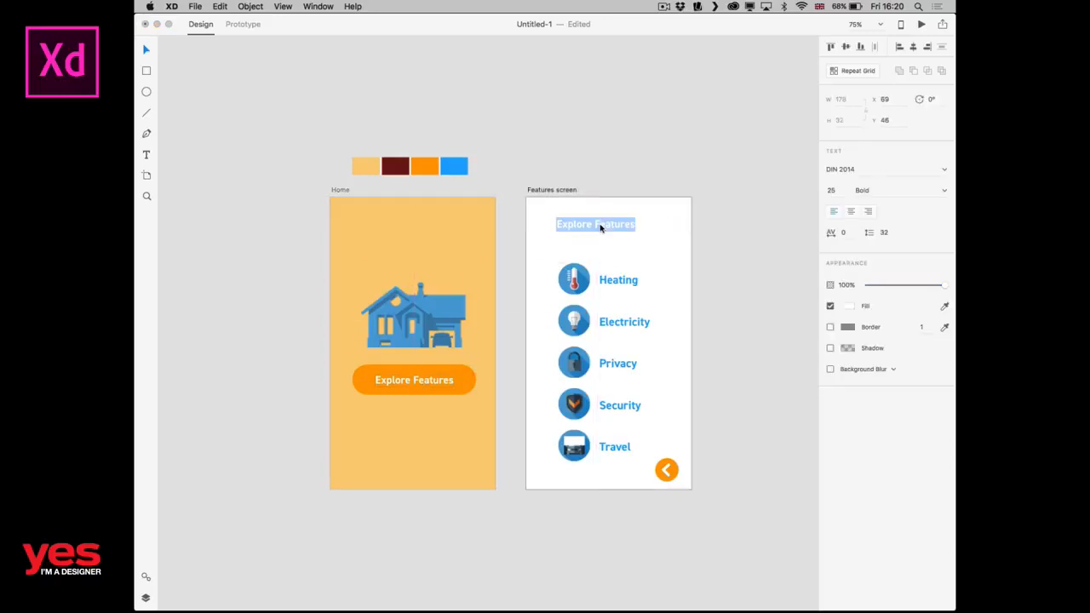
pyautogui.click(850, 307)
pyautogui.click(743, 376)
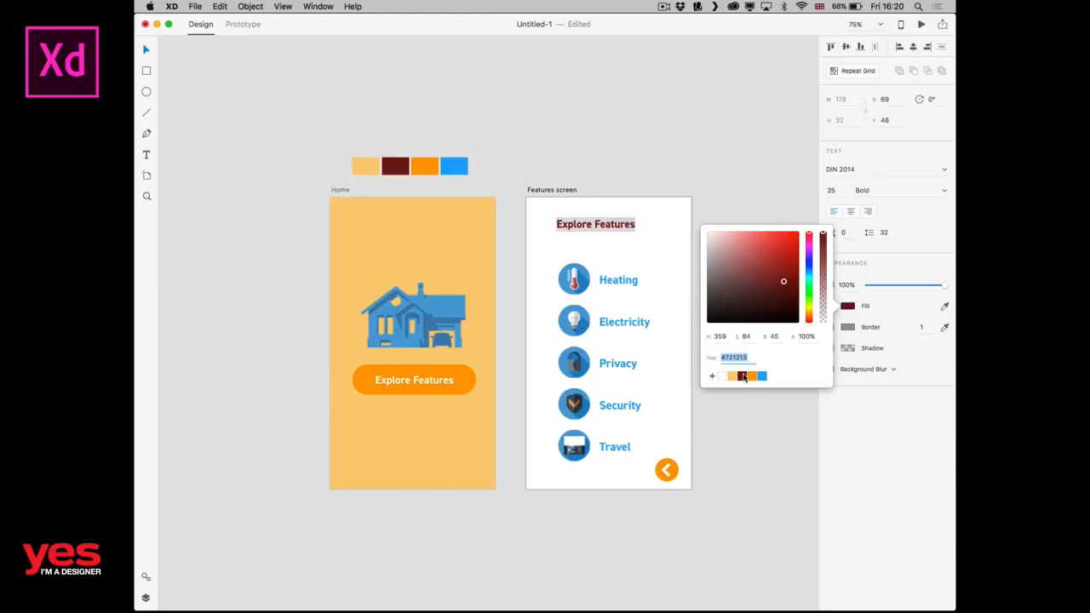
# Enlarge the "Explore Features" title and center it above the feature list on the Features screen.
pyautogui.press('Escape')
pyautogui.click(696, 234)
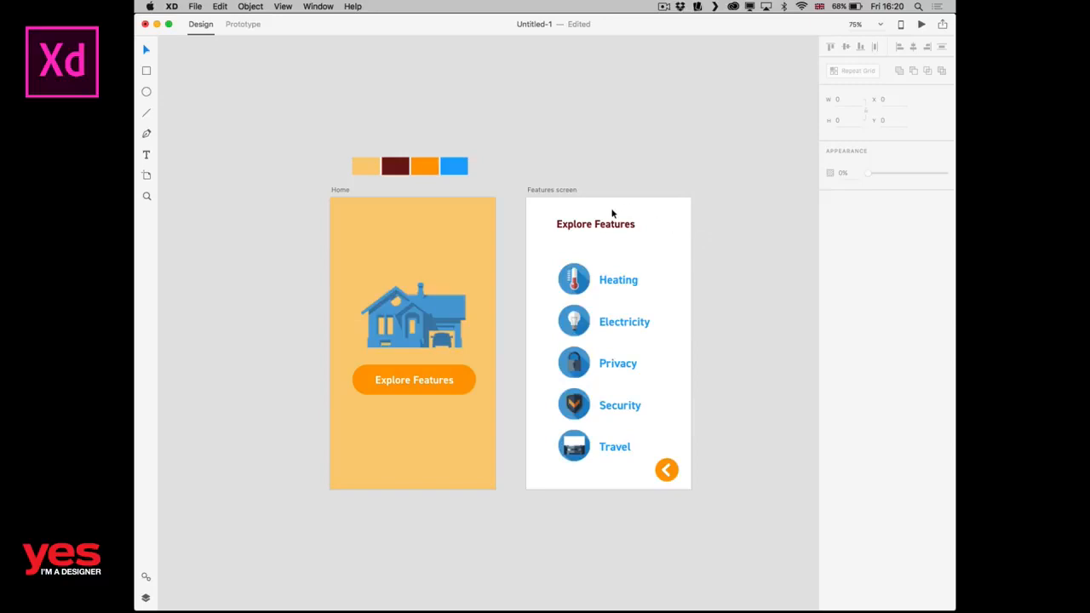
pyautogui.click(613, 220)
pyautogui.moveTo(596, 232); pyautogui.dragTo(621, 238)
pyautogui.click(677, 255)
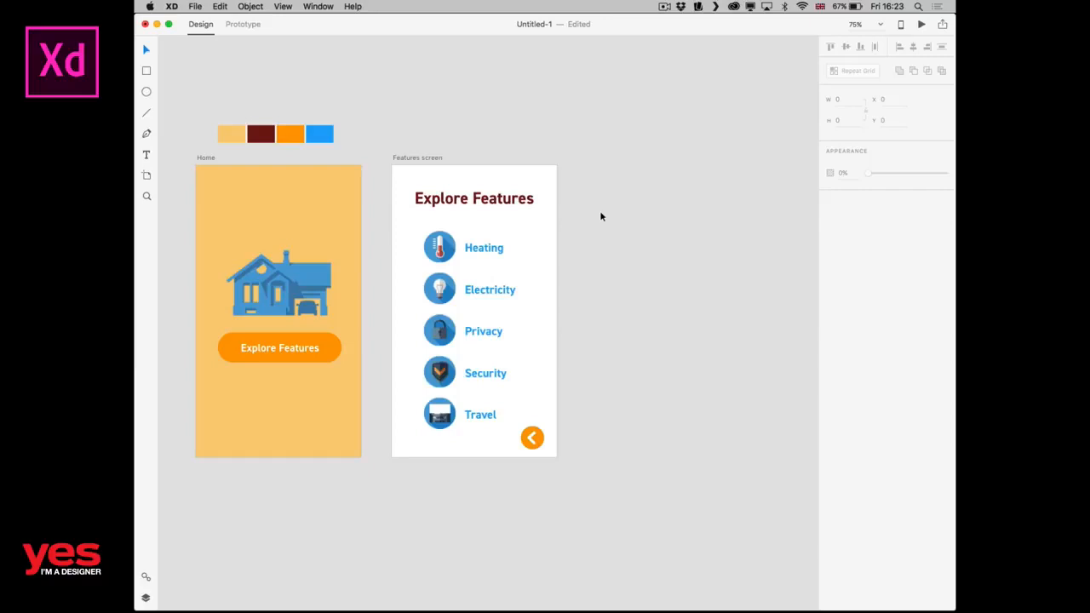
# Save the orange back arrow button on the Features screen as a reusable symbol in the assets.
pyautogui.click(538, 444)
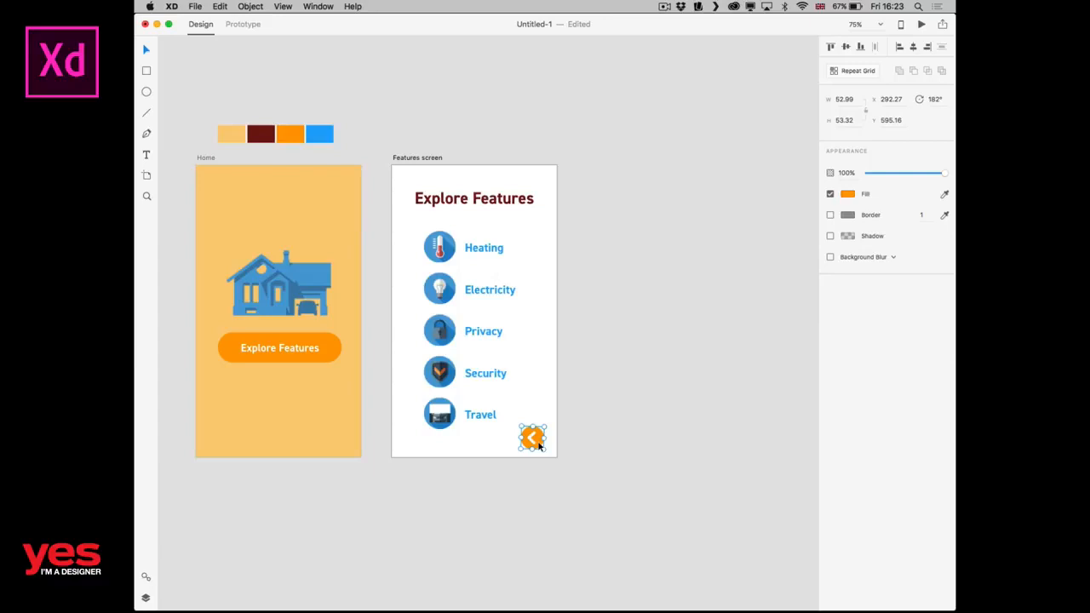
pyautogui.click(146, 579)
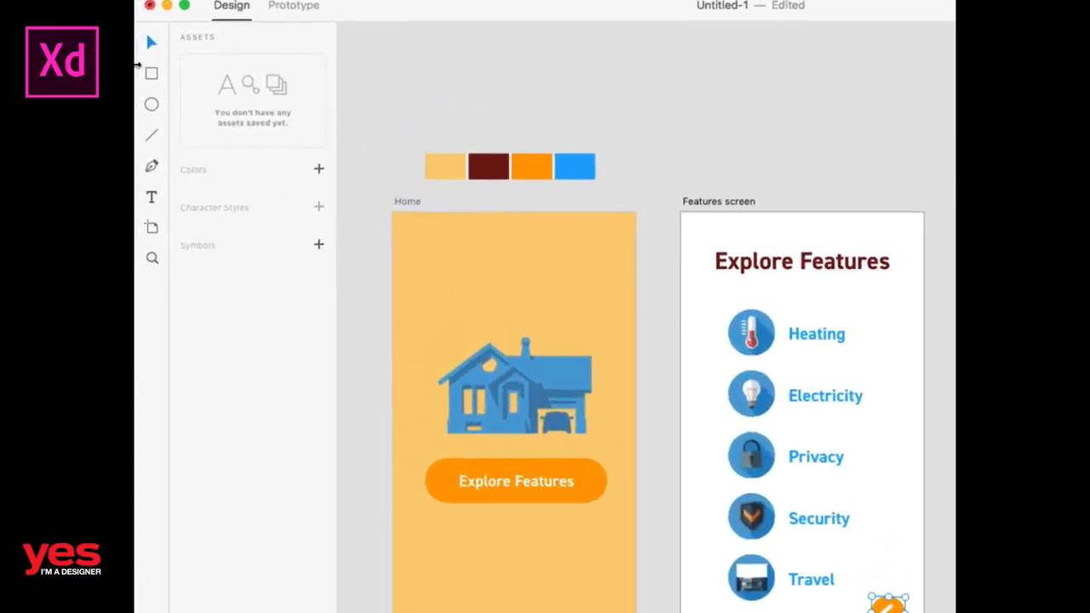
pyautogui.click(320, 247)
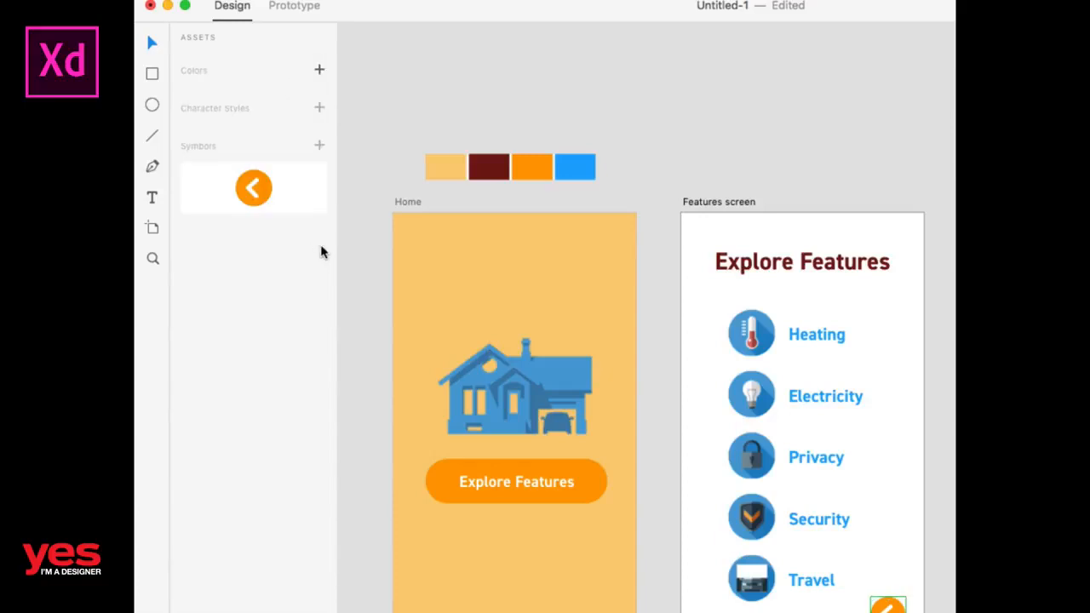
pyautogui.click(680, 111)
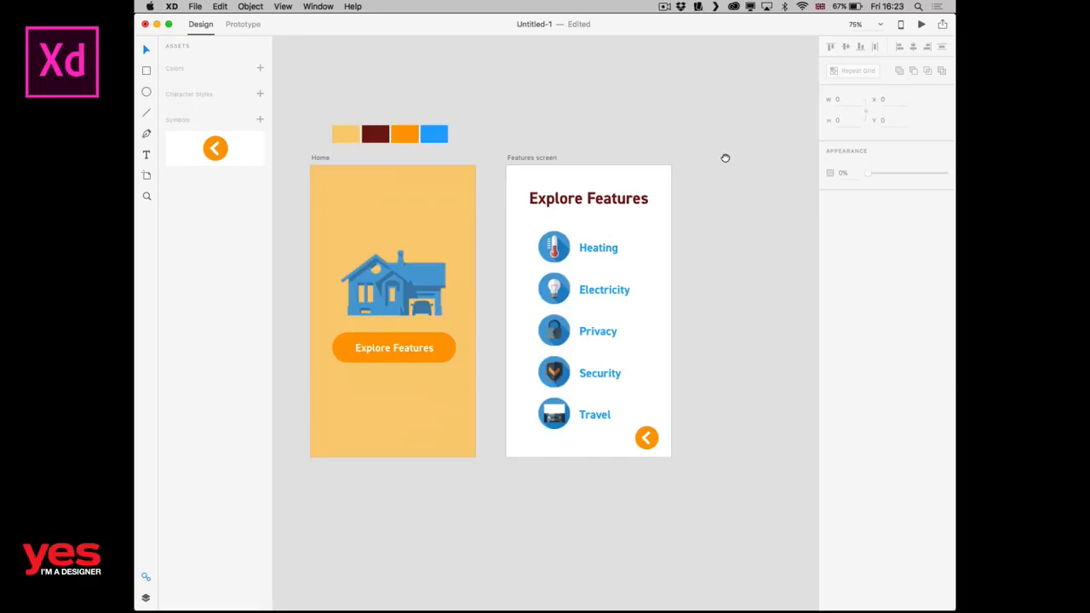
# Add a new 375 × 667 artboard beside the Features screen and name it "Heating".
pyautogui.moveTo(723, 155); pyautogui.dragTo(587, 173)
pyautogui.press('a')
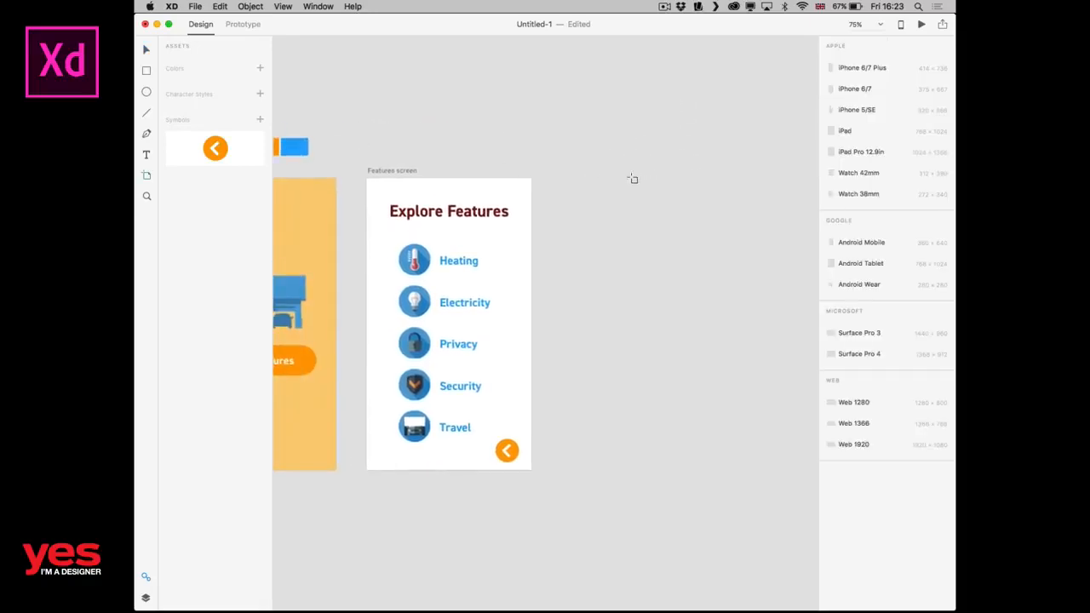
pyautogui.click(602, 182)
pyautogui.press('v')
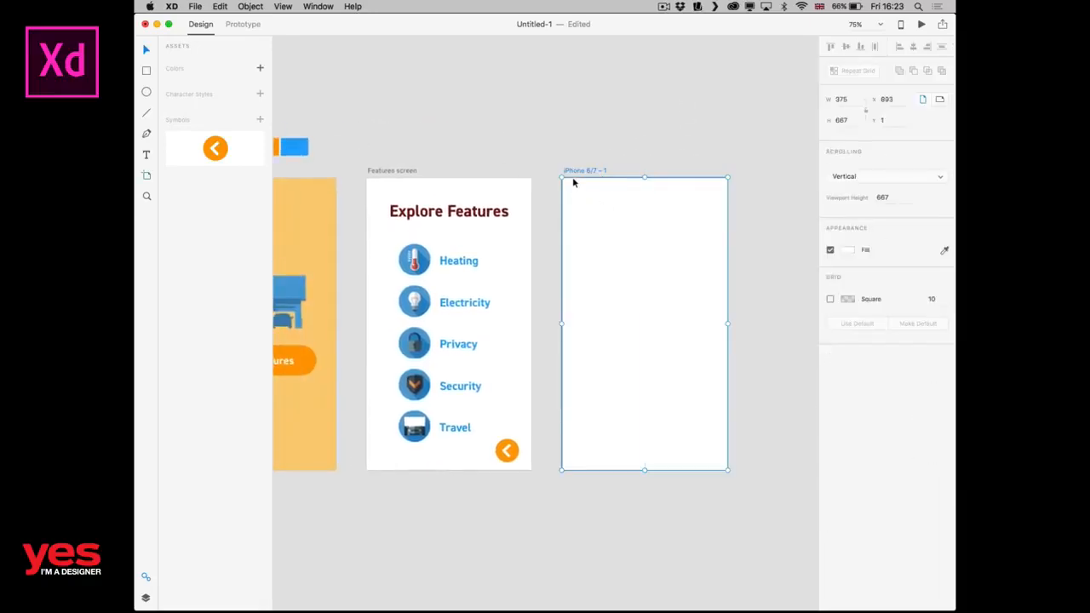
pyautogui.doubleClick(586, 171)
pyautogui.write('H')
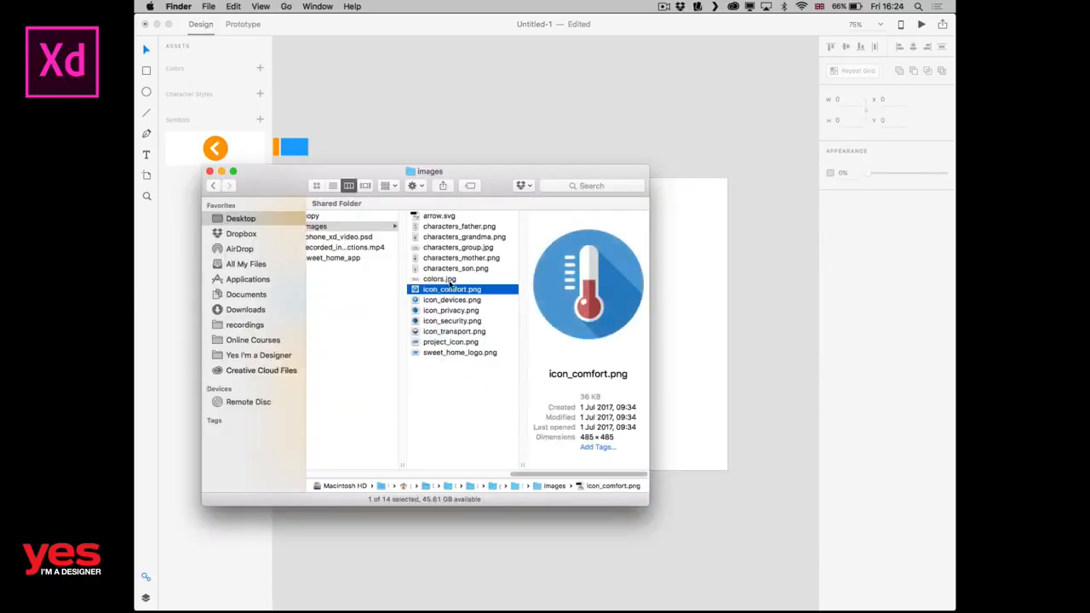
# Place icon_comfort.png on the Heating artboard, scale it to about 169 × 169, and center it horizontally in the upper part.
pyautogui.moveTo(452, 289); pyautogui.dragTo(714, 324)
pyautogui.click(714, 323)
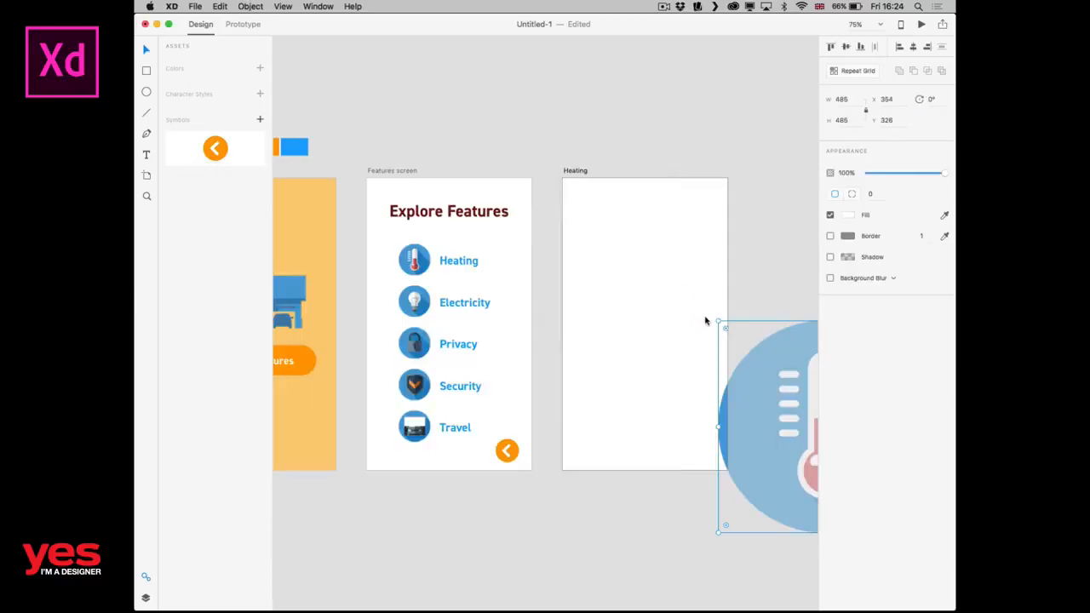
pyautogui.moveTo(761, 360); pyautogui.dragTo(629, 247)
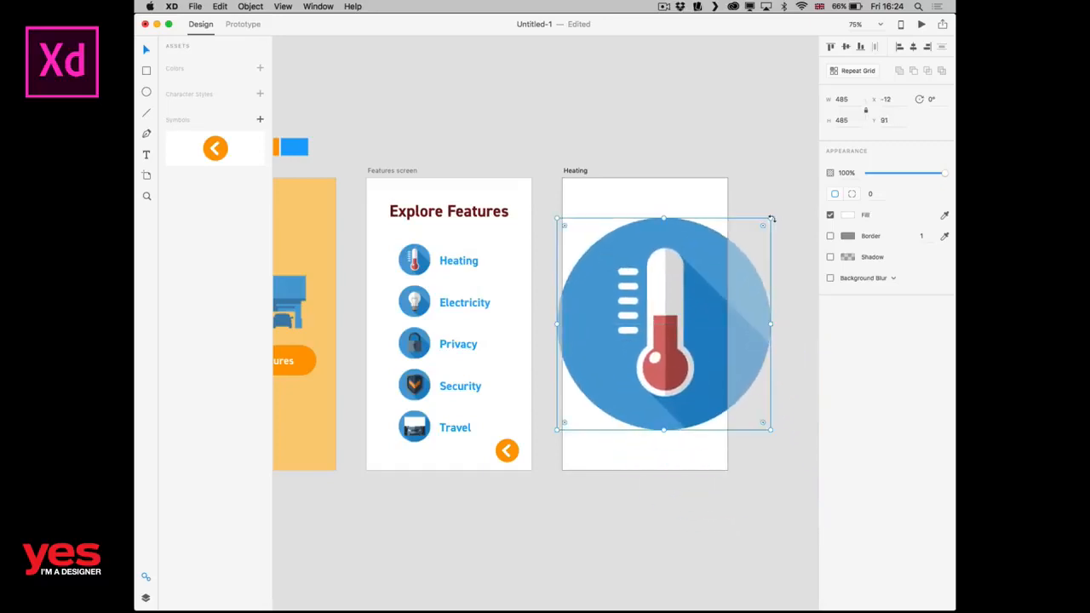
pyautogui.moveTo(770, 218); pyautogui.dragTo(631, 345)
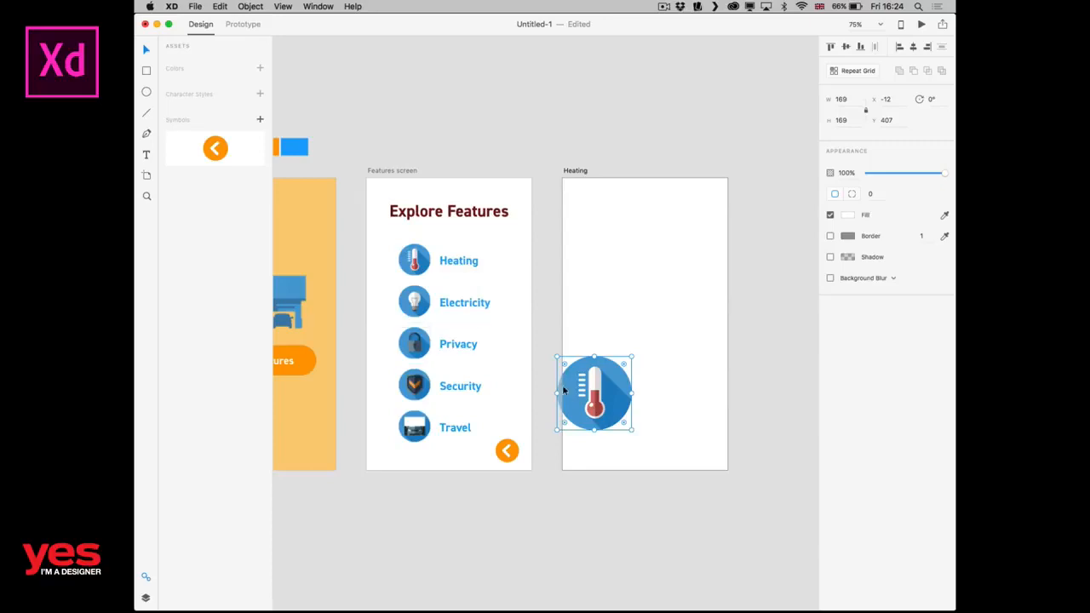
pyautogui.moveTo(611, 391); pyautogui.dragTo(648, 253)
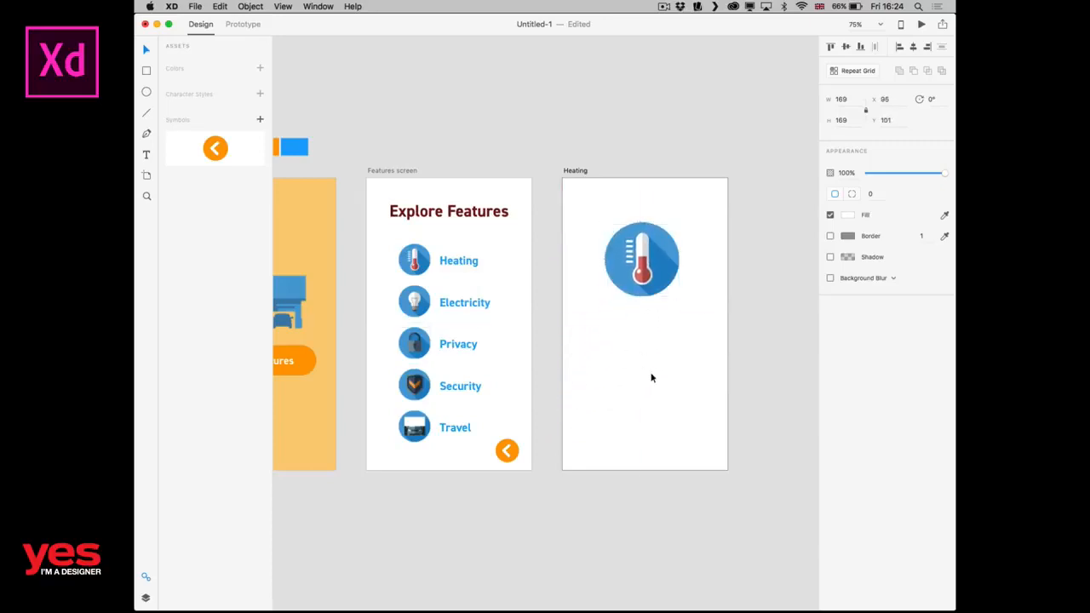
pyautogui.moveTo(533, 445); pyautogui.dragTo(592, 453)
pyautogui.click(535, 454)
pyautogui.click(512, 454)
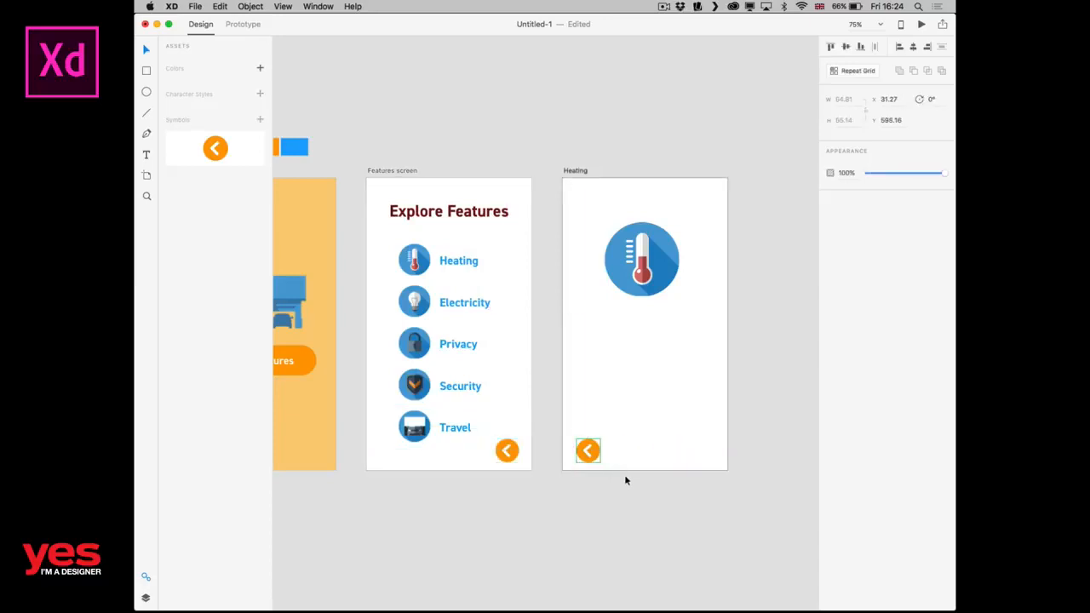
pyautogui.press('Delete')
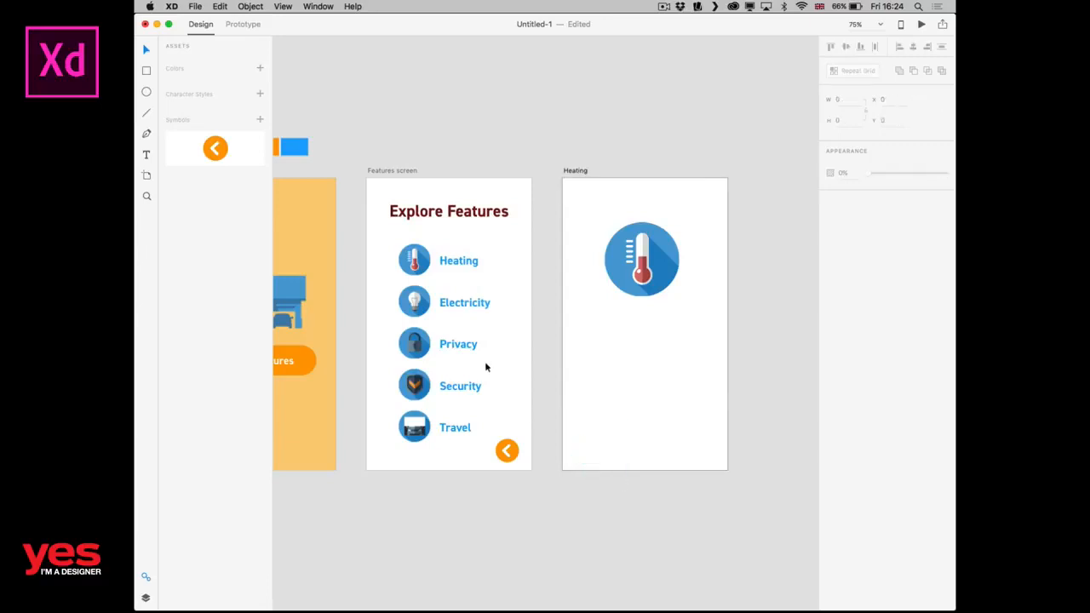
# Copy the back arrow symbol from the Features screen and paste it at the same position on the Heating artboard.
pyautogui.click(507, 450)
pyautogui.press('super+c')
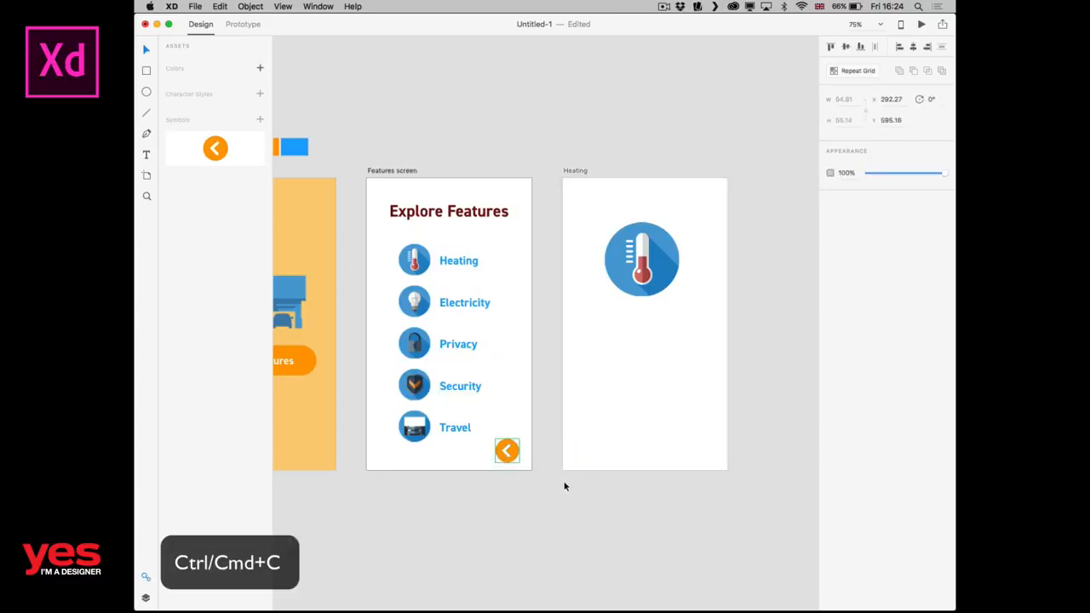
pyautogui.click(622, 443)
pyautogui.press('super+v')
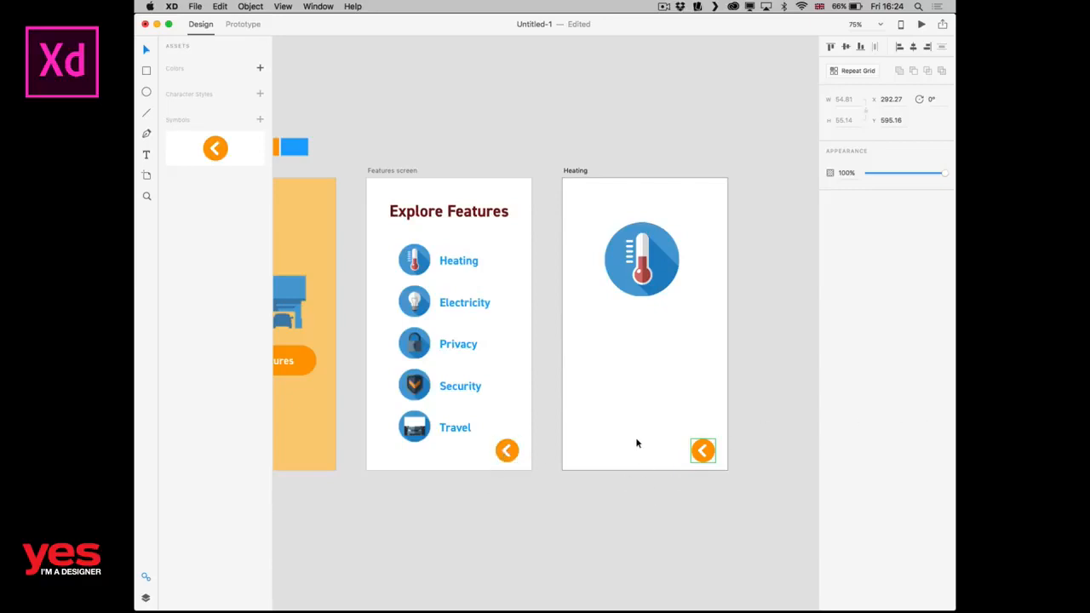
pyautogui.click(503, 420)
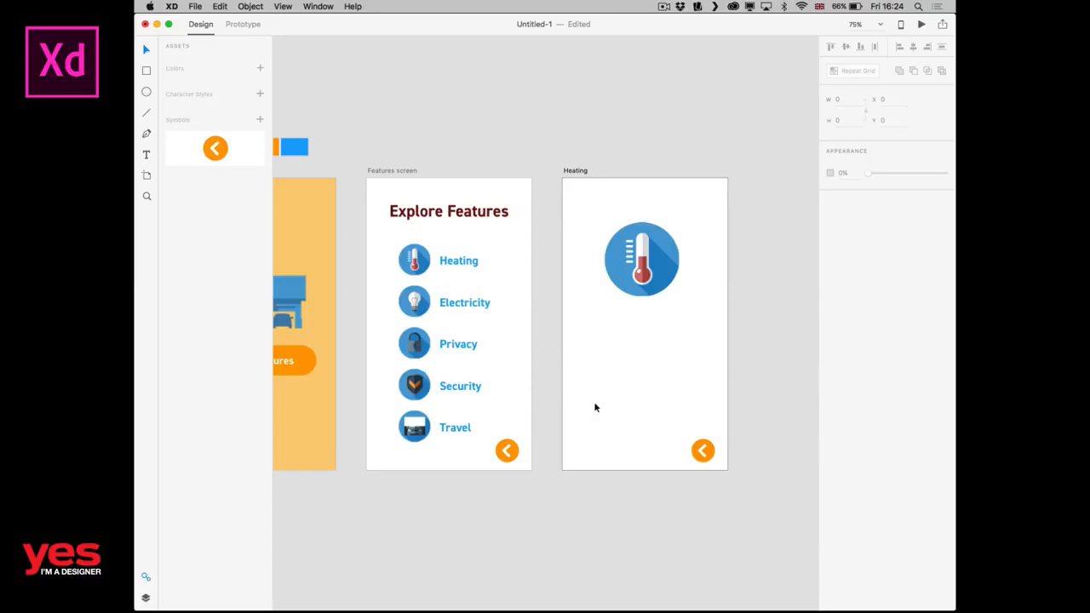
# In Prototype mode, link the Heating screen's back arrow to the Features screen with the Slide Right transition.
pyautogui.hotkey('ctrl', 'Tab')
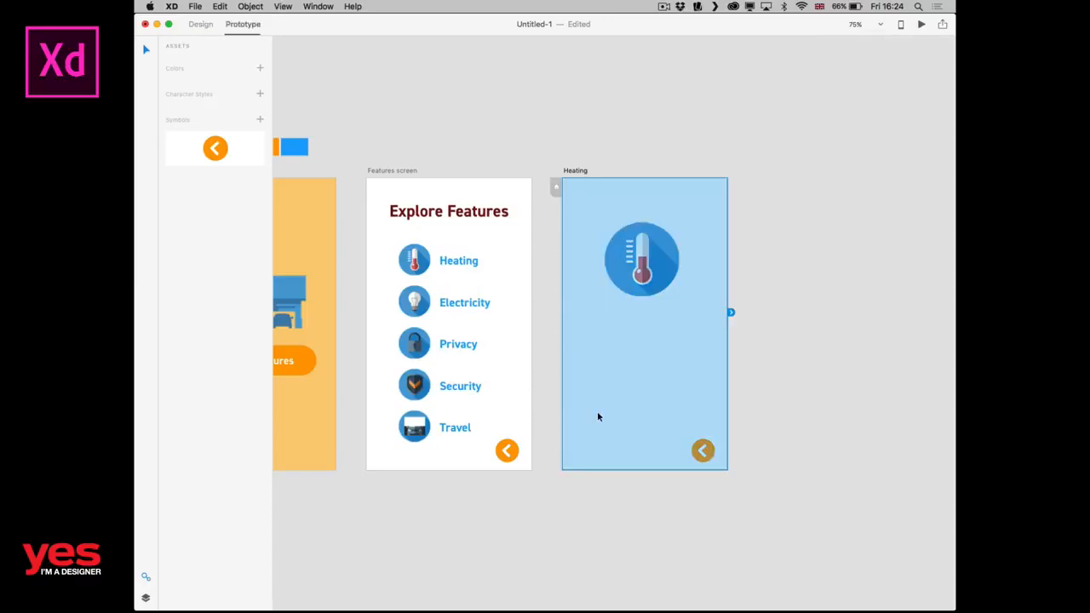
pyautogui.click(702, 449)
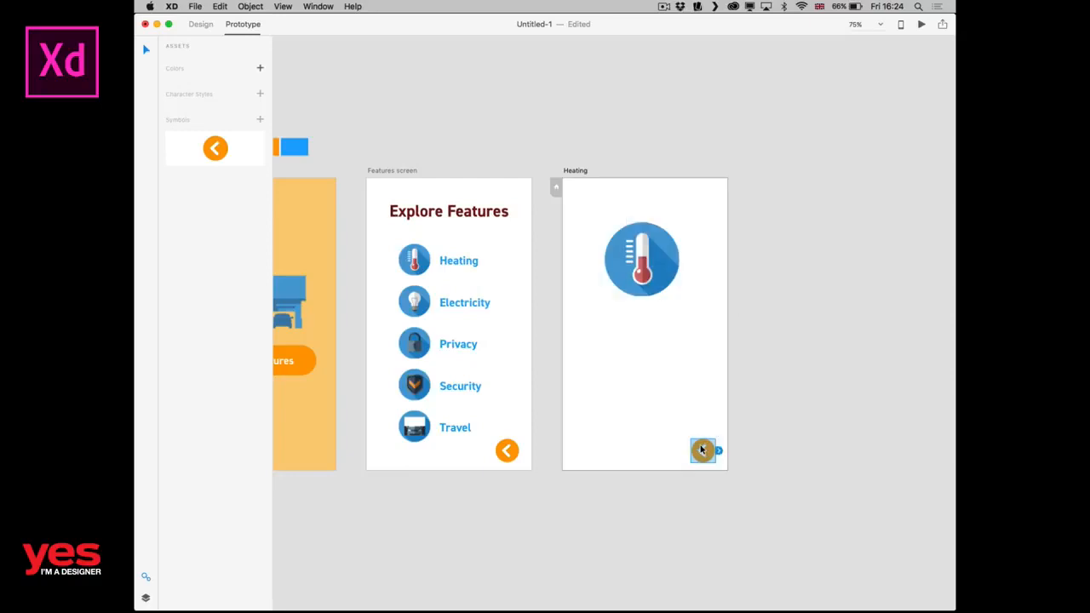
pyautogui.click(513, 449)
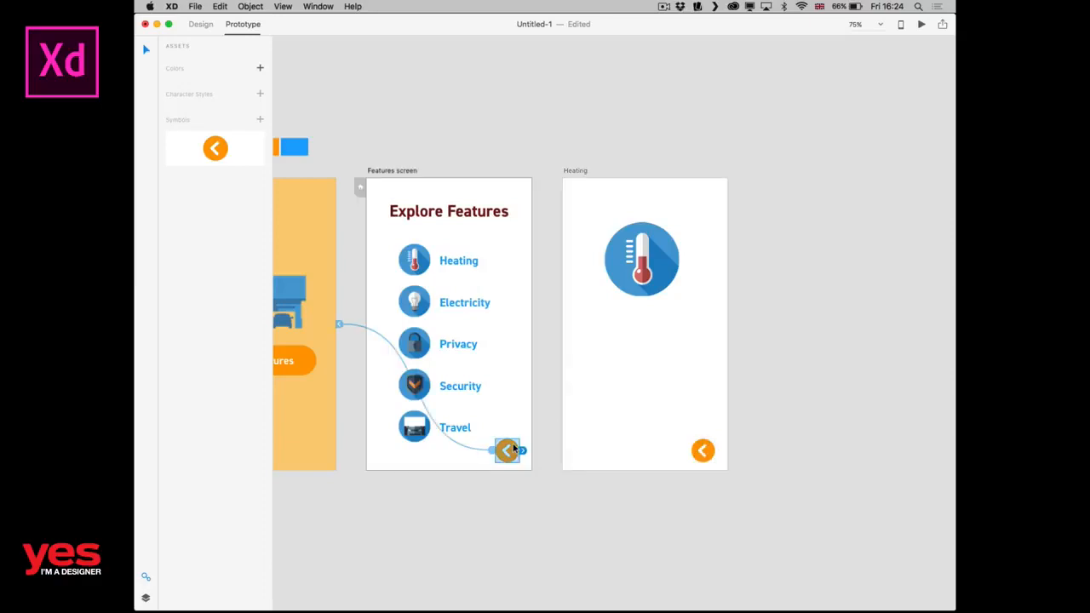
pyautogui.click(699, 451)
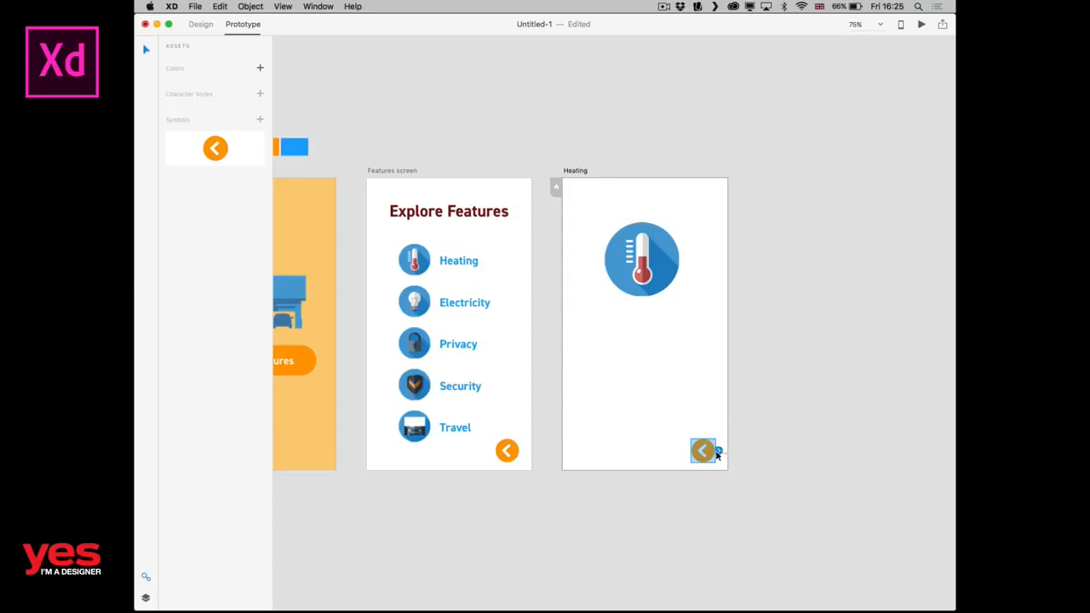
pyautogui.moveTo(719, 450); pyautogui.dragTo(479, 365)
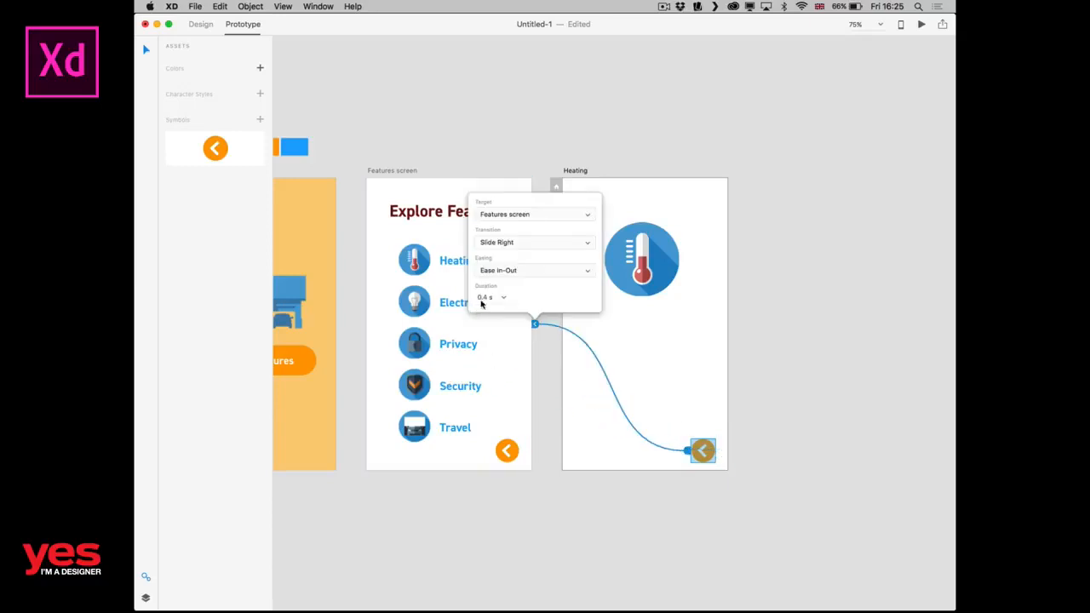
# Link the Heating row on the Features screen to the Heating screen and set its transition to Slide Left.
pyautogui.hscroll(-2, 511, 307)
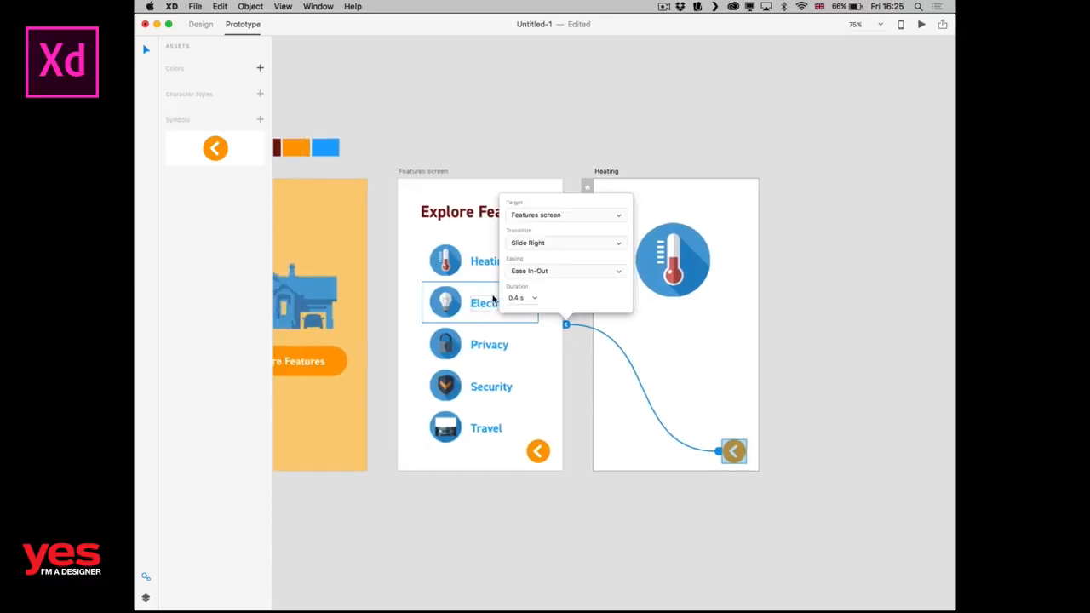
pyautogui.click(483, 265)
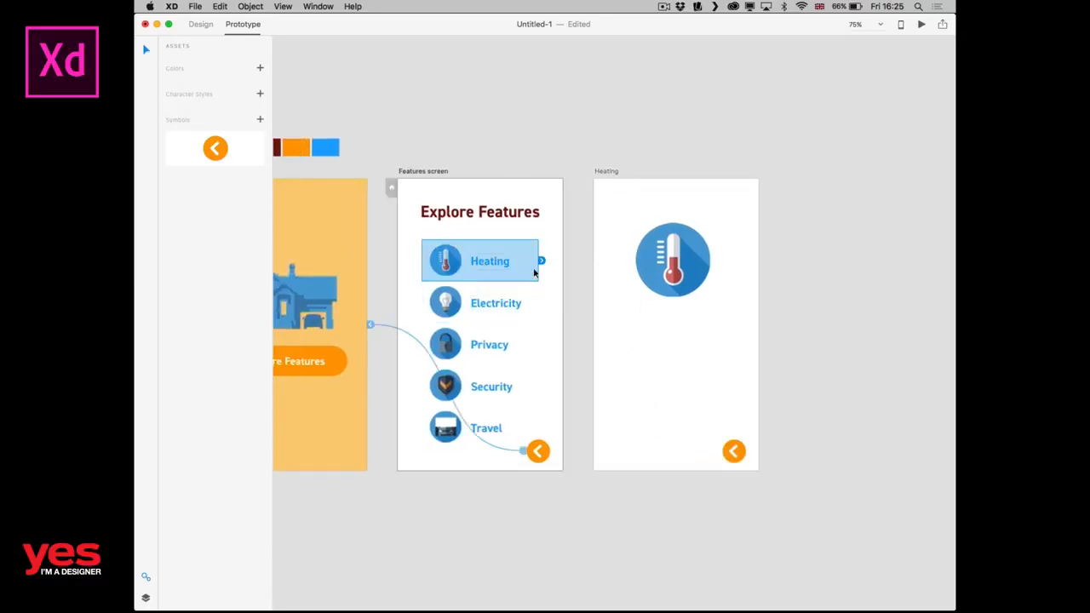
pyautogui.moveTo(541, 260); pyautogui.dragTo(622, 306)
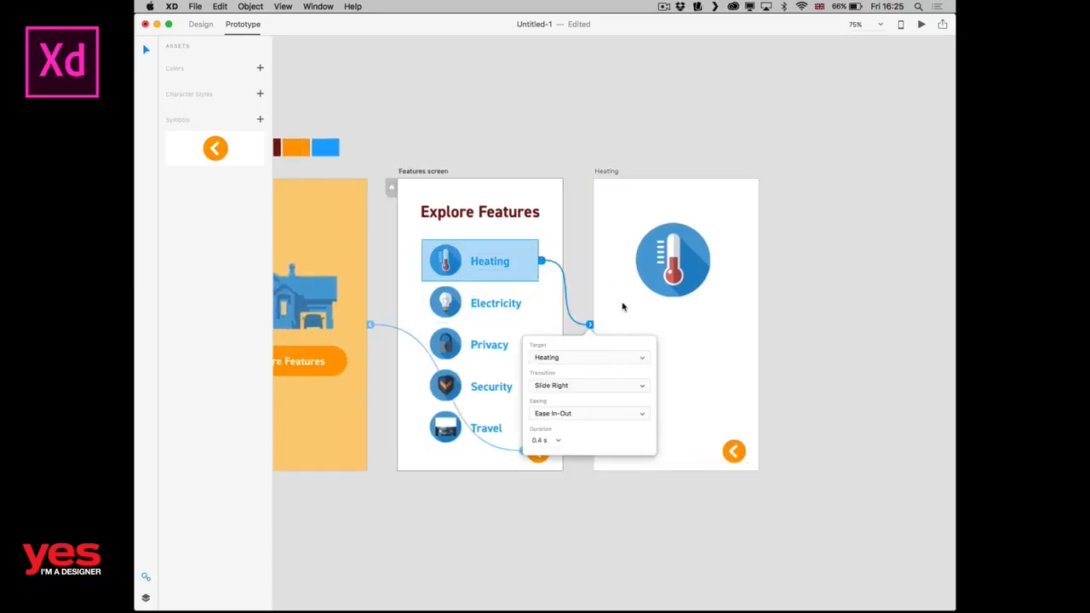
pyautogui.click(546, 384)
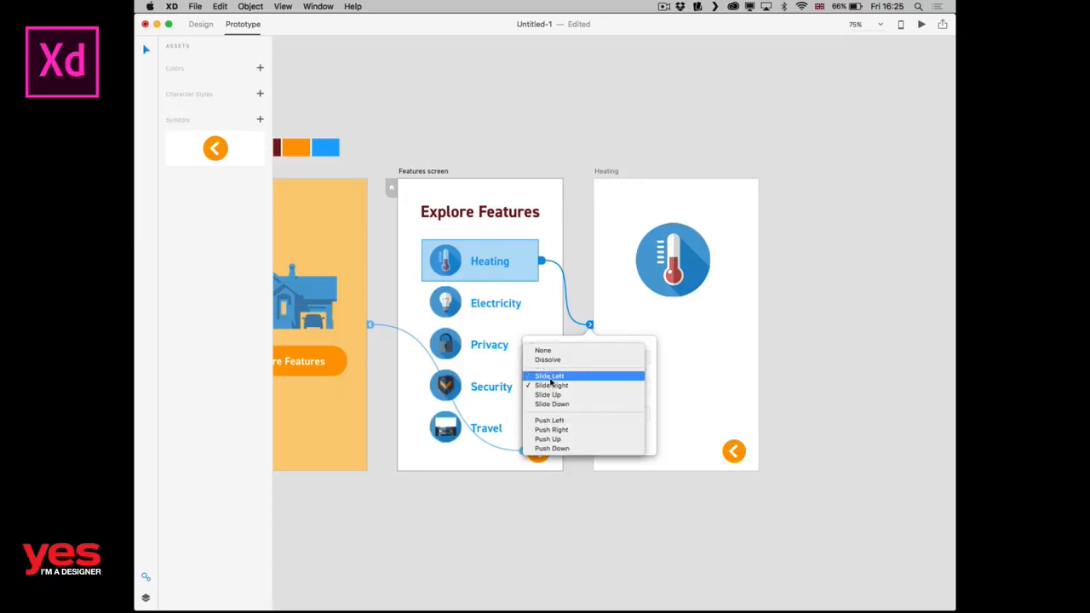
pyautogui.click(550, 376)
pyautogui.click(846, 269)
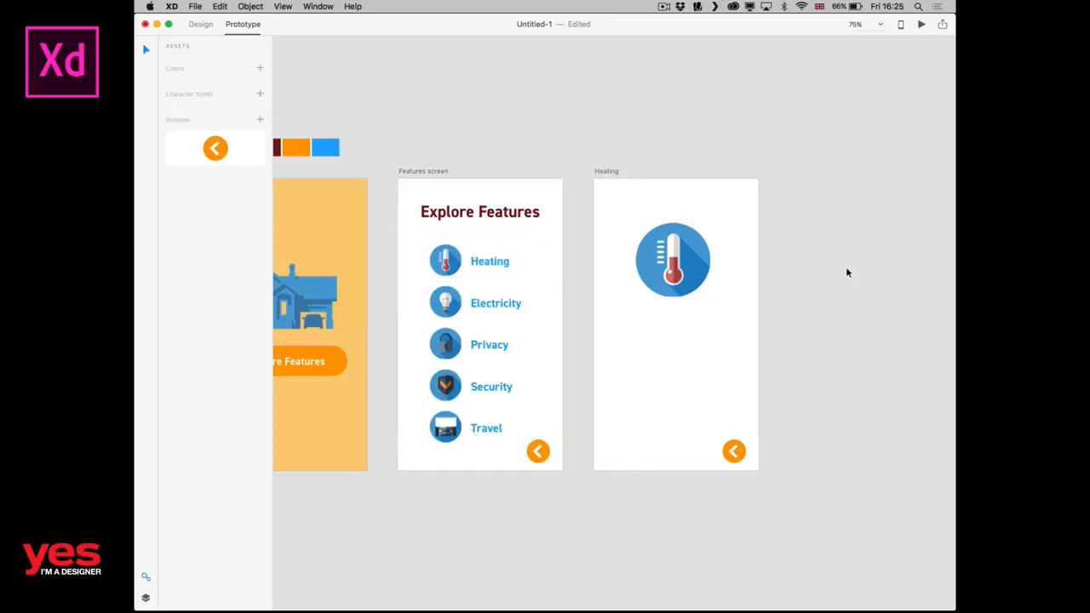
# Preview the prototype from Home through Features to Heating and back to Features, and close the preview.
pyautogui.press('super+Return')
pyautogui.click(788, 315)
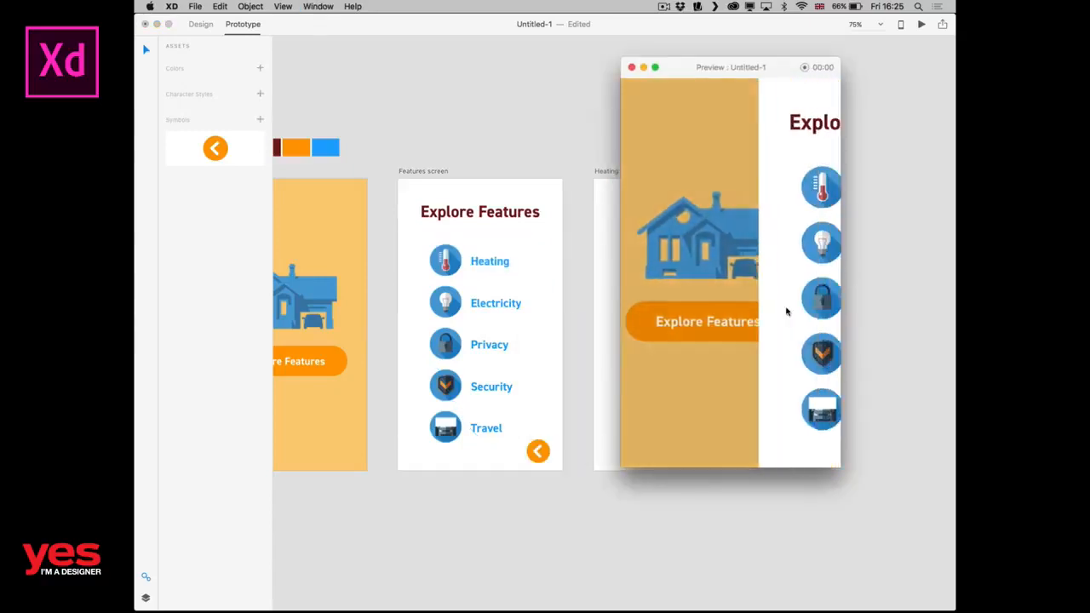
pyautogui.click(737, 202)
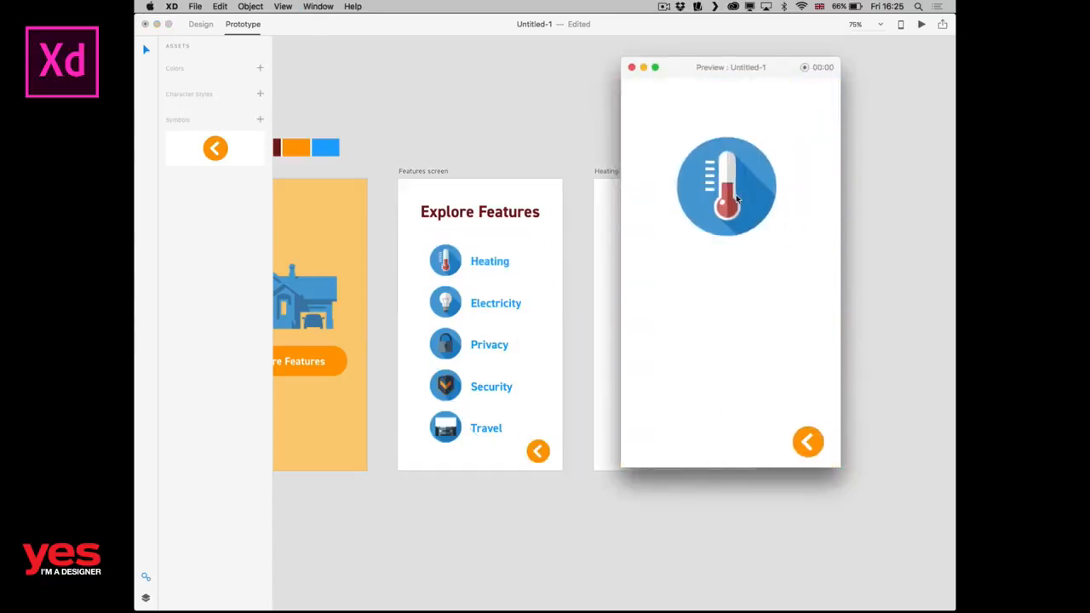
pyautogui.click(807, 461)
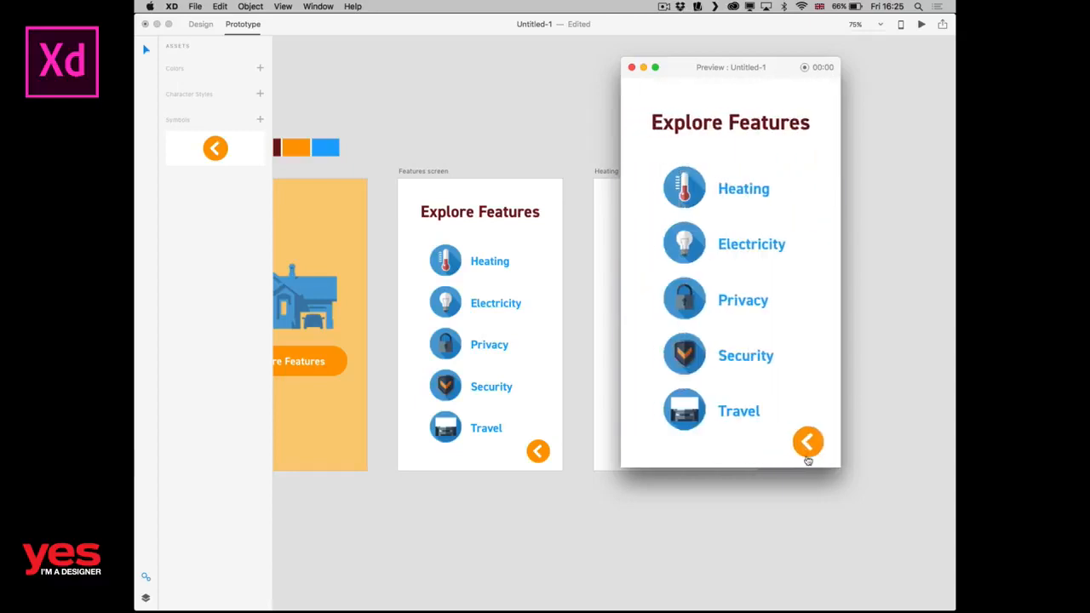
pyautogui.click(632, 67)
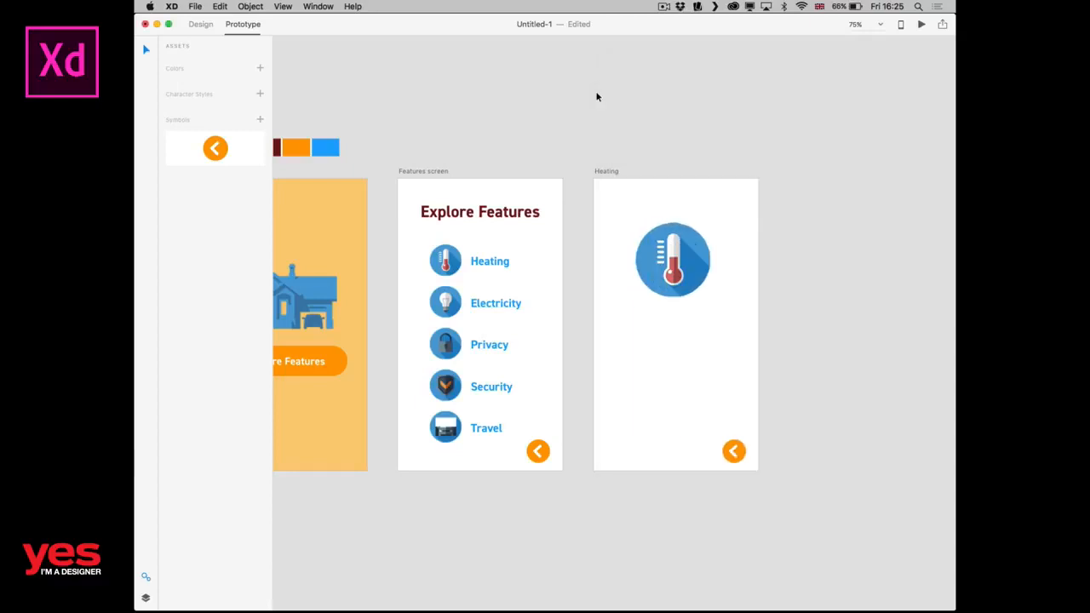
# Back in Design mode, change the back arrow symbol's circle fill to the blue swatch (#26A3F0).
pyautogui.click(534, 448)
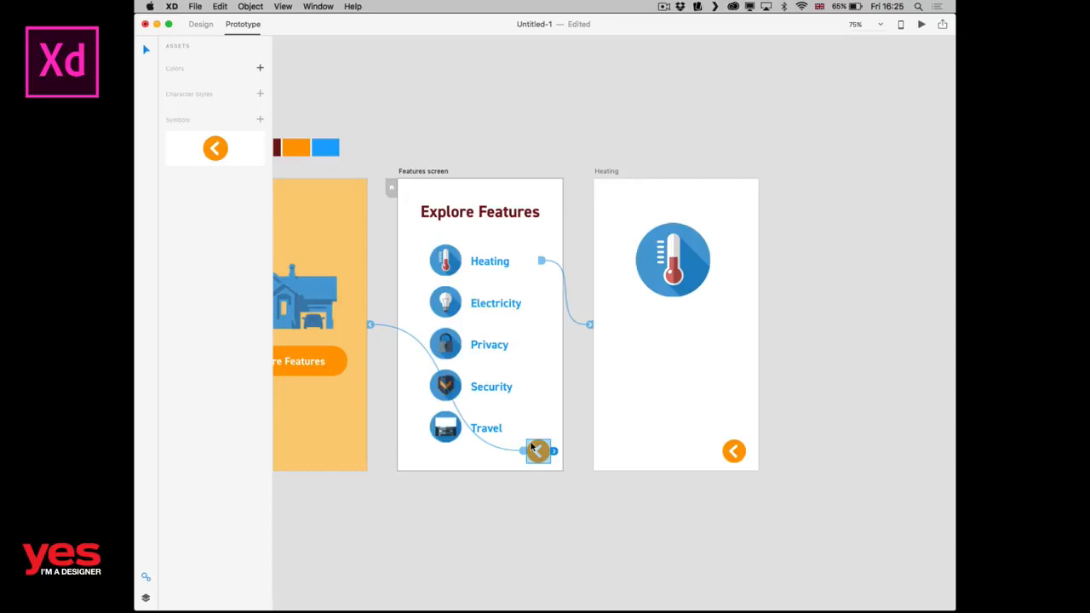
pyautogui.click(199, 26)
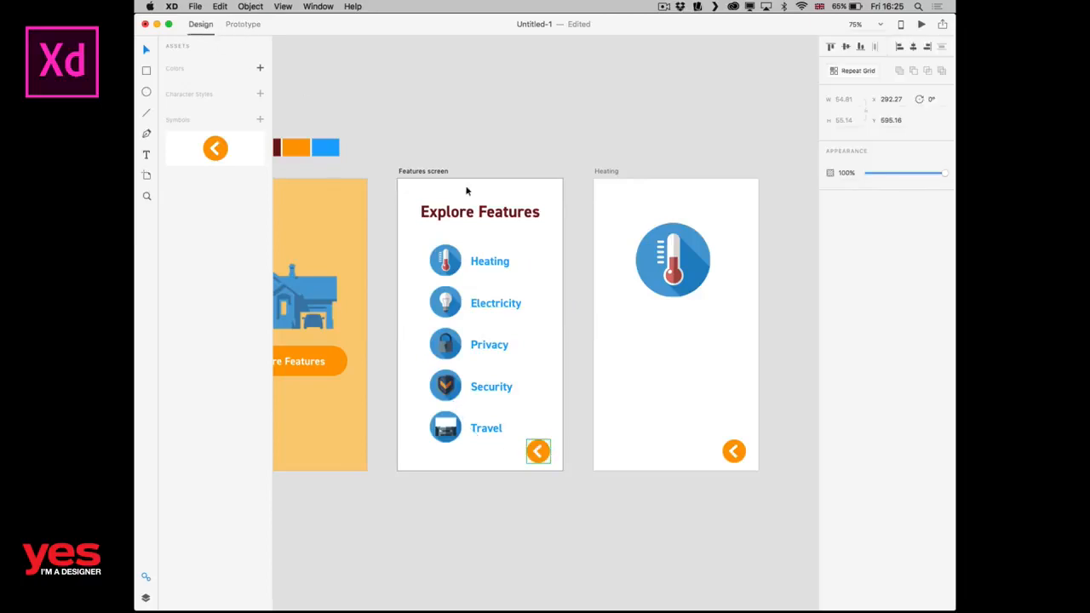
pyautogui.click(538, 452)
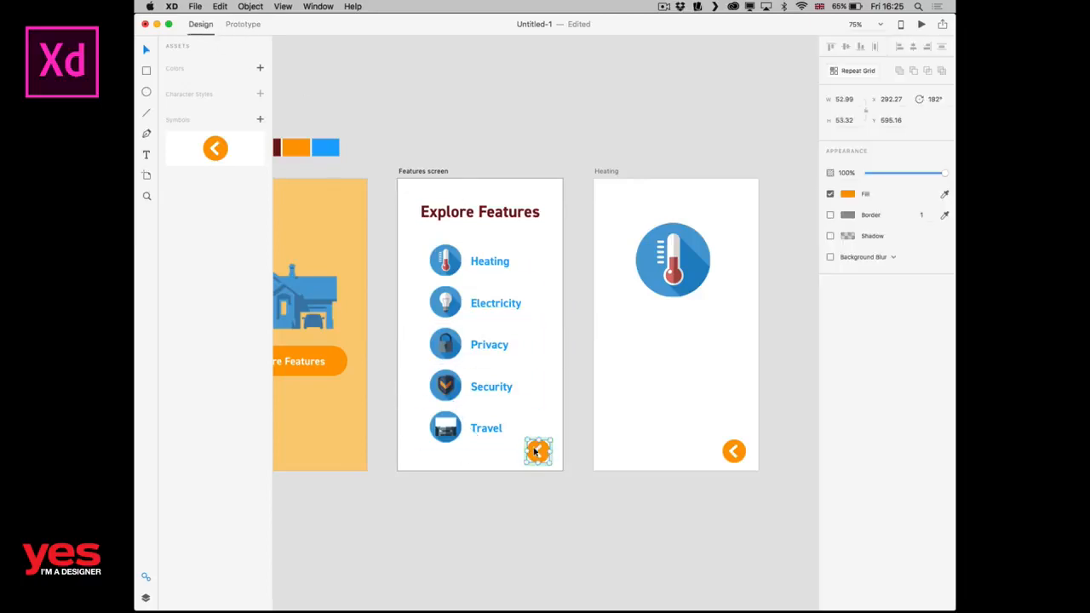
pyautogui.click(847, 193)
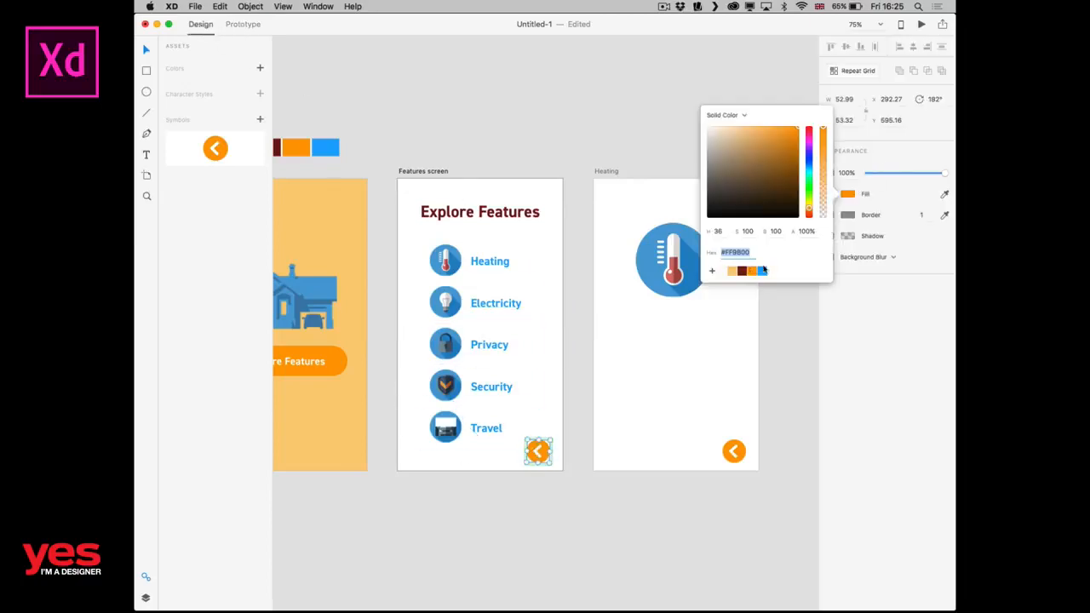
pyautogui.click(764, 272)
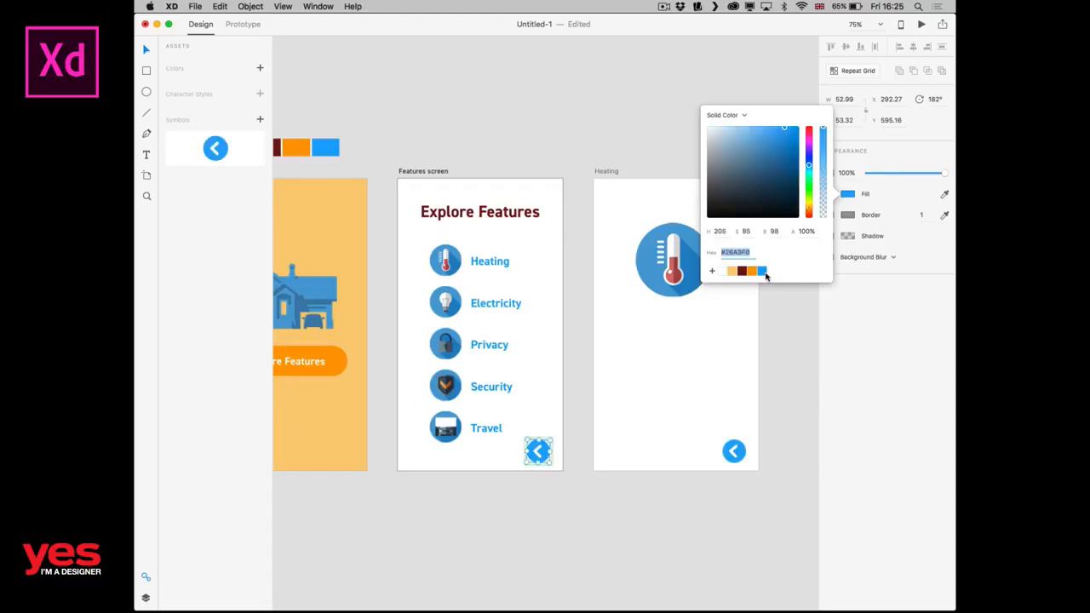
pyautogui.click(766, 385)
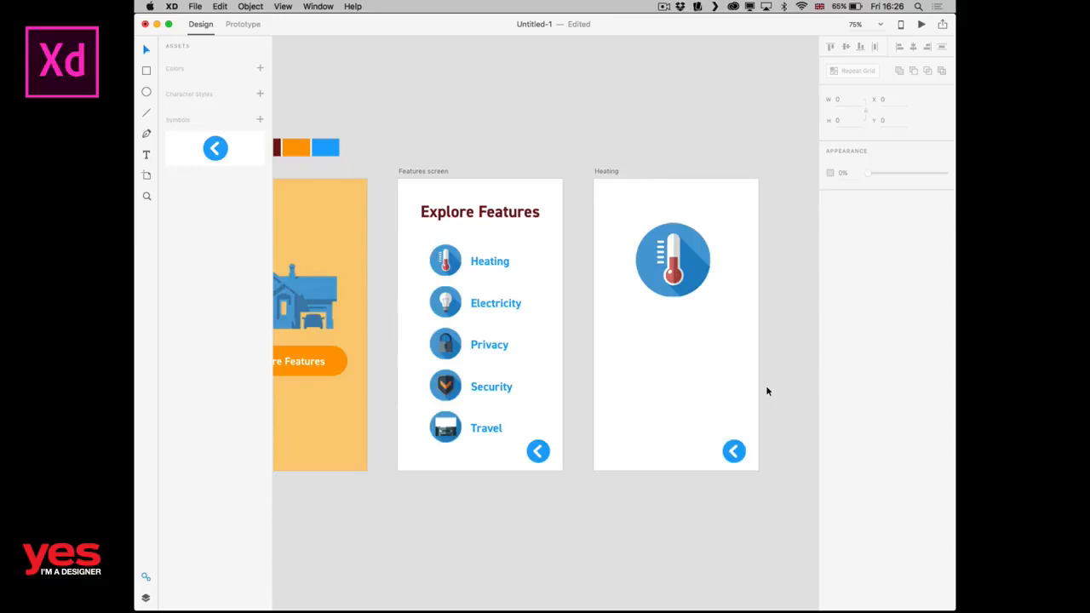
# Look through the commands available for the Heating screen's back arrow symbol, including Ungroup Symbol.
pyautogui.click(732, 450)
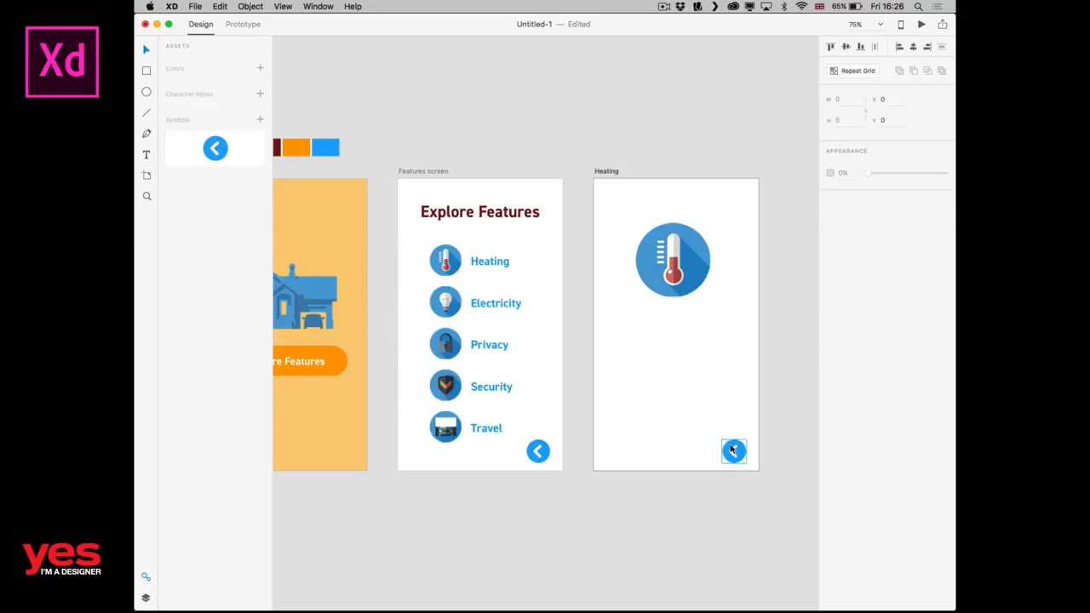
pyautogui.rightClick(731, 450)
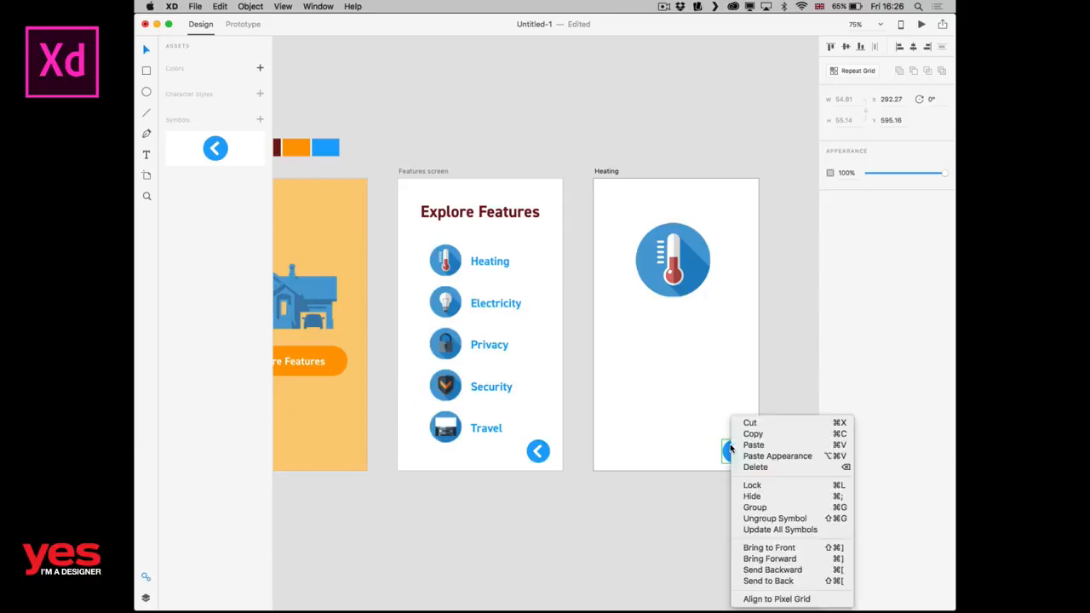
pyautogui.click(732, 450)
pyautogui.rightClick(729, 449)
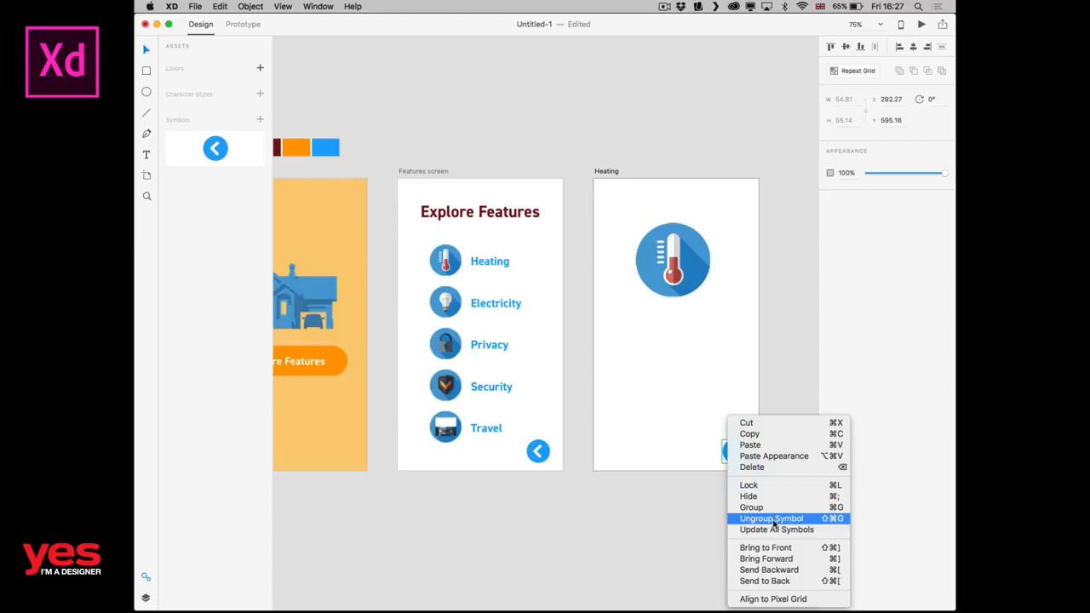
pyautogui.click(772, 519)
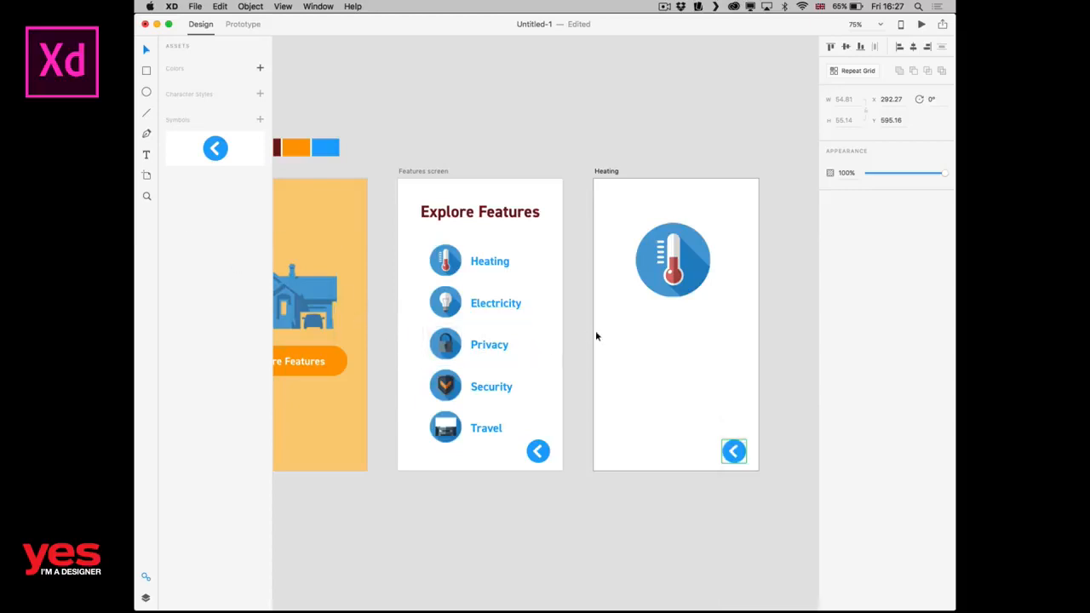
# Draw an area text box about 280 by 237 below the thermometer icon on the Heating screen.
pyautogui.click(648, 349)
pyautogui.press('t')
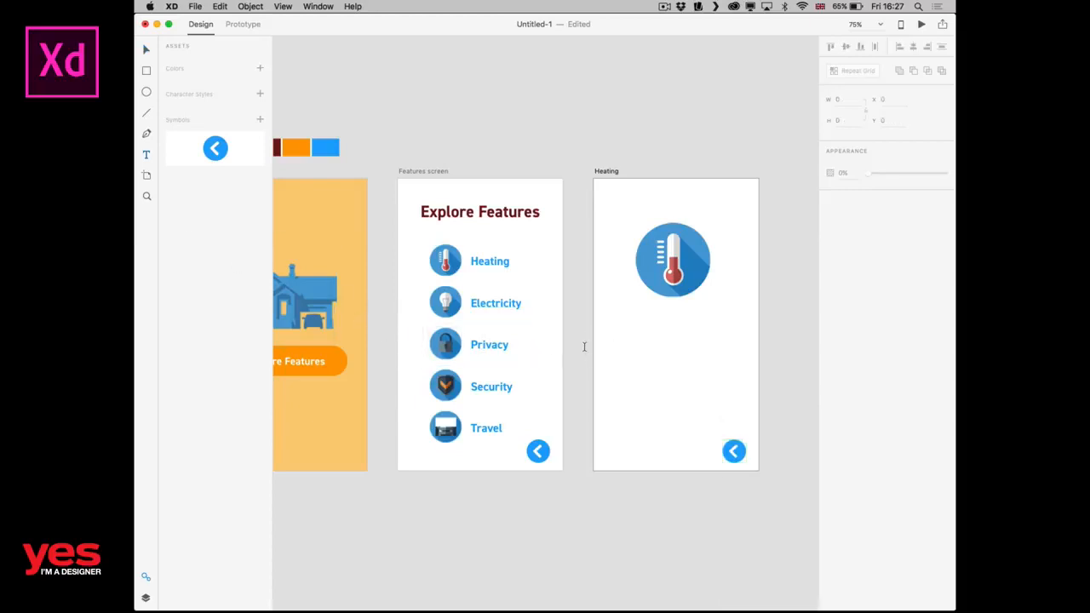
pyautogui.moveTo(619, 318); pyautogui.dragTo(741, 422)
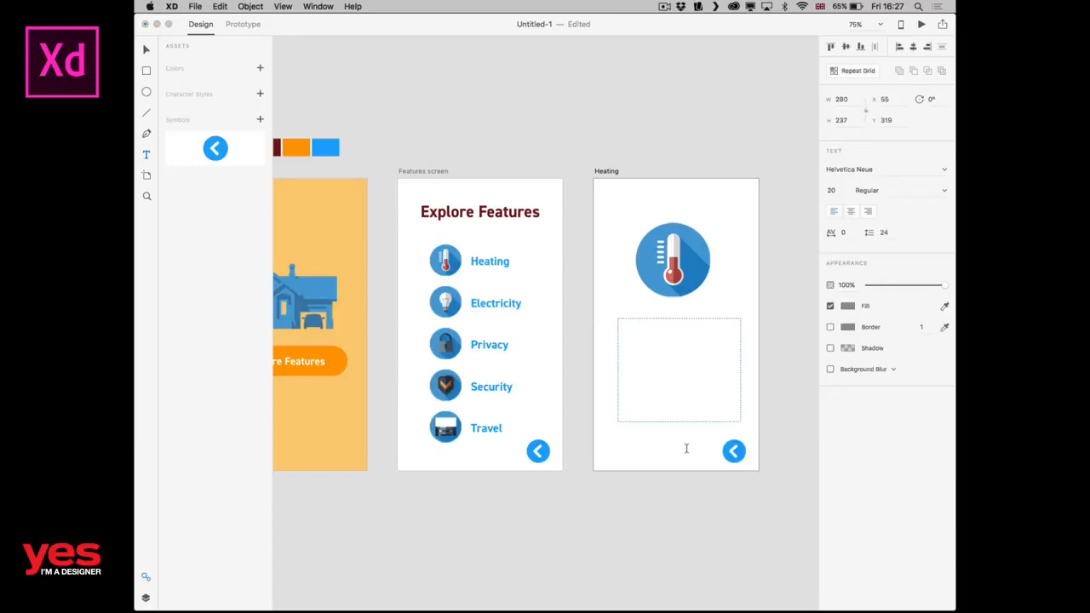
# Switch to Finder, open the copy text document, and copy the Comfort heading with its description.
pyautogui.press('super+Tab')
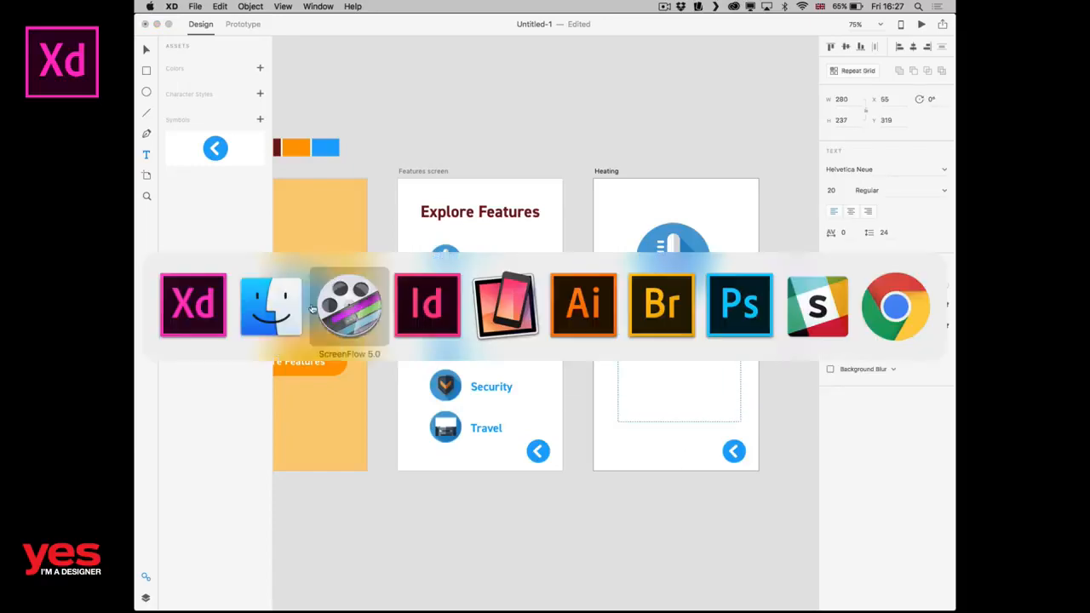
pyautogui.hscroll(-3, 383, 247)
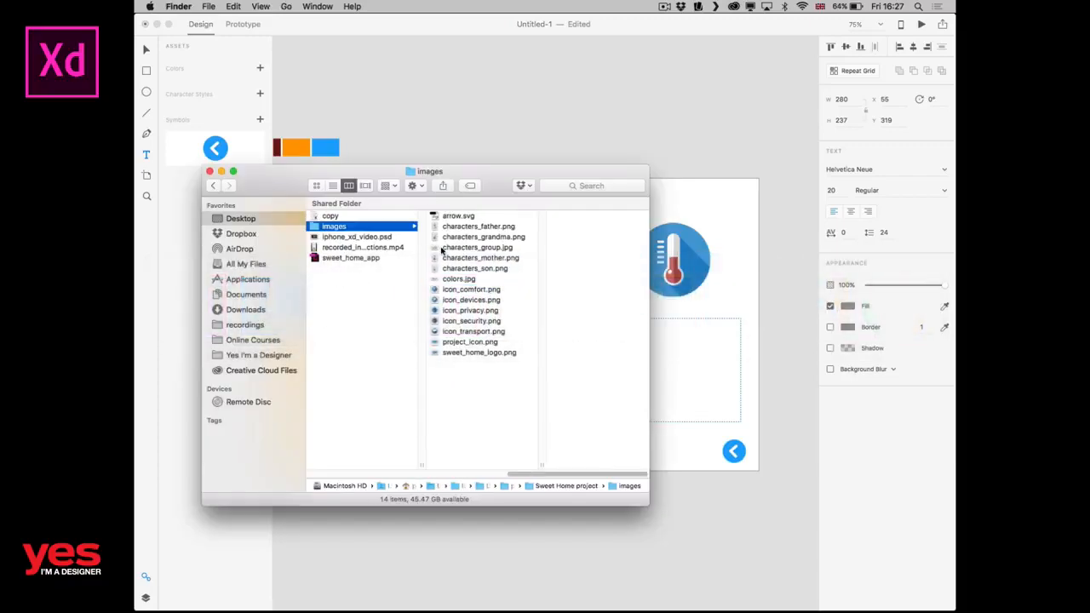
pyautogui.click(363, 218)
pyautogui.doubleClick(363, 218)
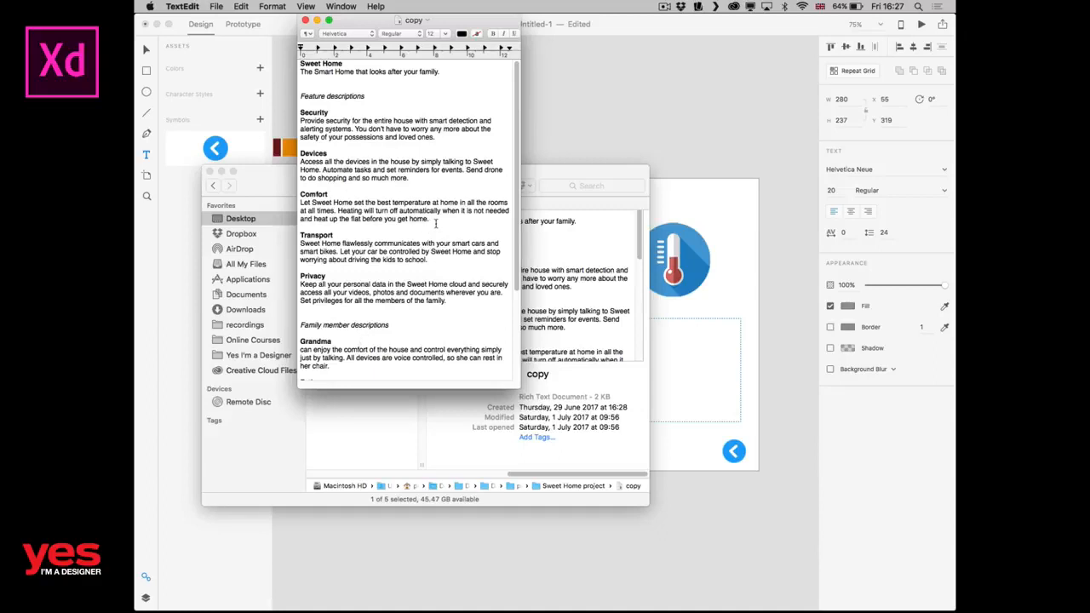
pyautogui.moveTo(426, 223); pyautogui.dragTo(299, 195)
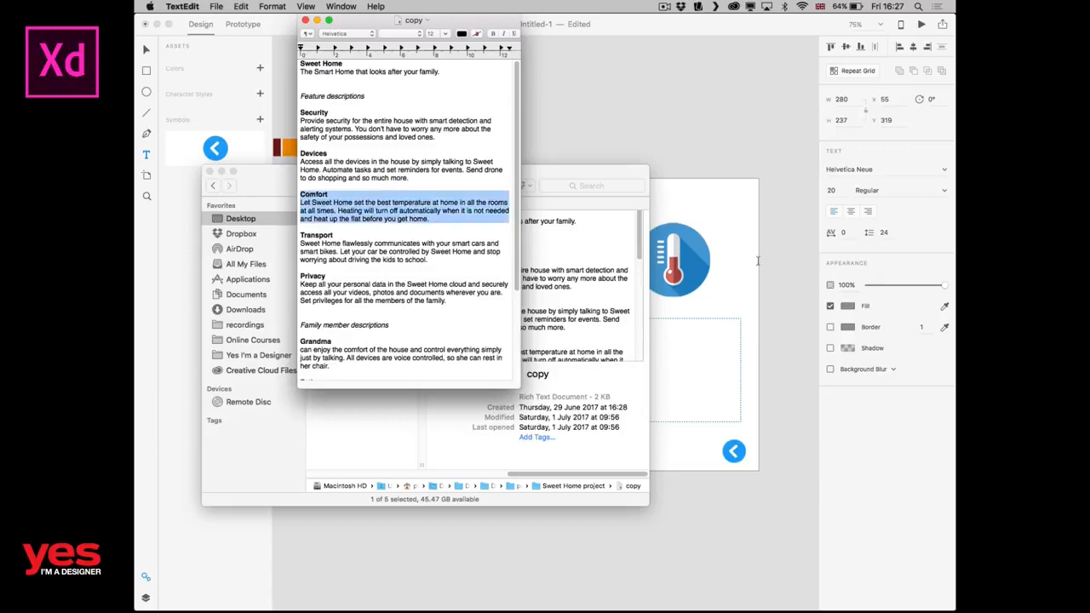
# Back in Adobe XD, paste the Comfort text into a new centre-aligned text box about 261 by 237 below the thermometer icon.
pyautogui.click(625, 318)
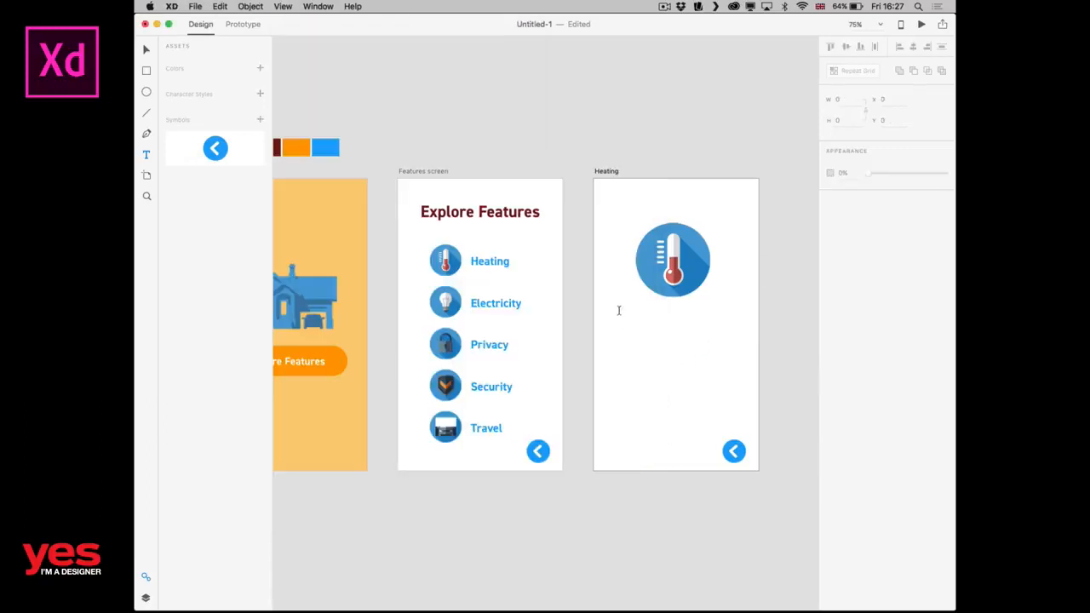
pyautogui.moveTo(619, 314); pyautogui.dragTo(734, 417)
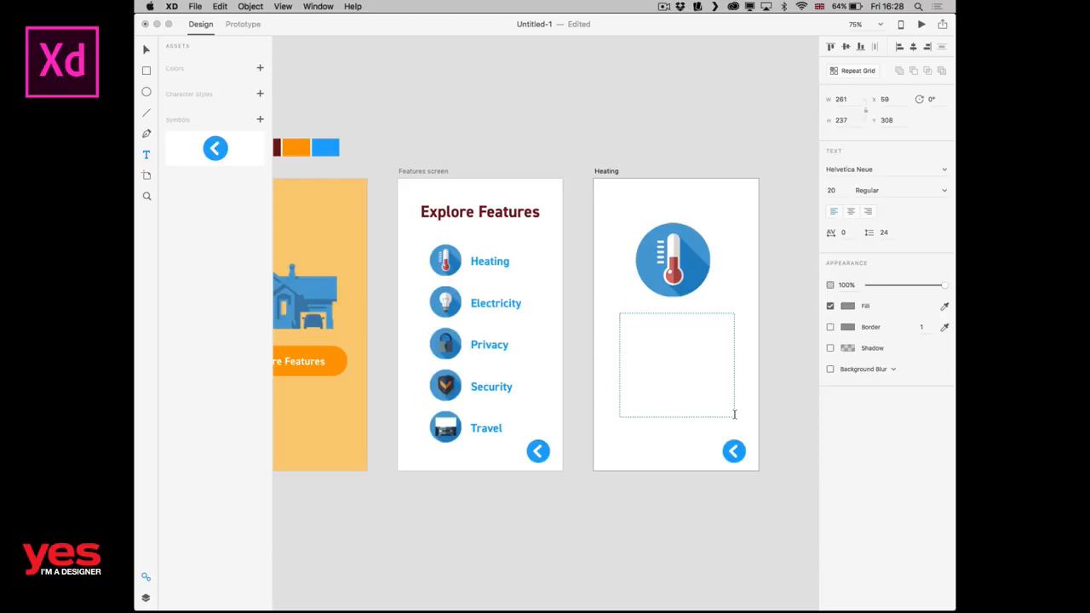
pyautogui.press('super+v')
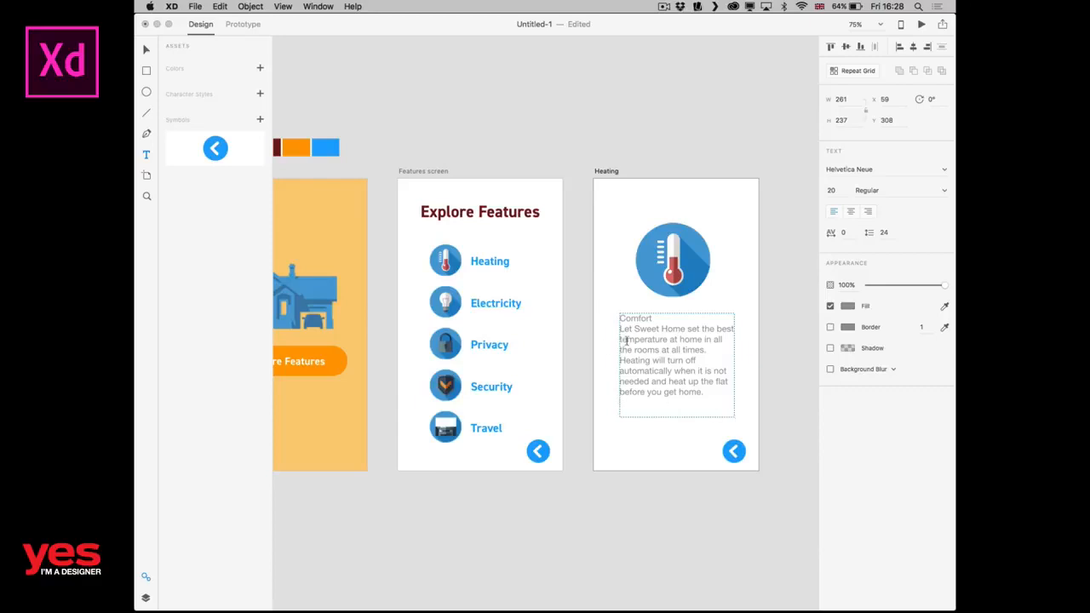
pyautogui.doubleClick(646, 317)
pyautogui.click(851, 212)
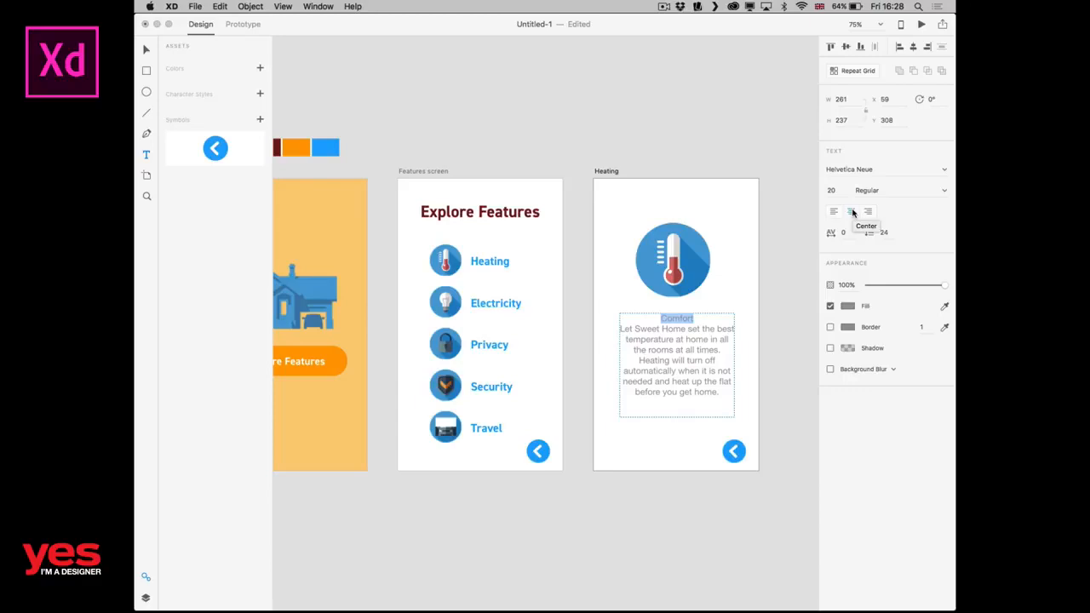
# Change the font of the Comfort heading on the Heating screen to DIN 2014.
pyautogui.press('super+plus')
pyautogui.press('super+plus')
pyautogui.press('super+plus')
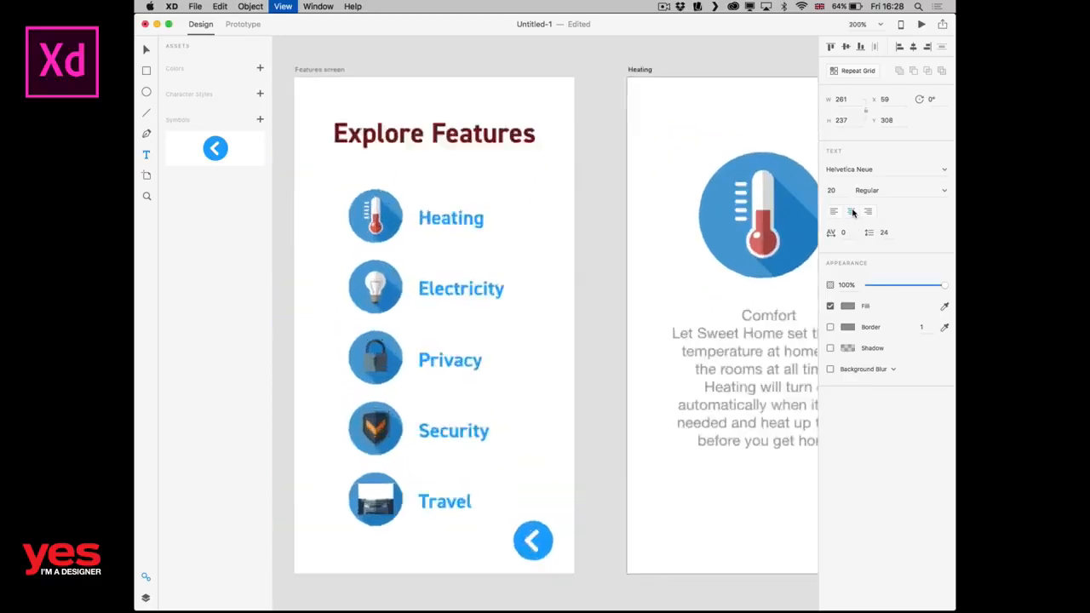
pyautogui.click(669, 248)
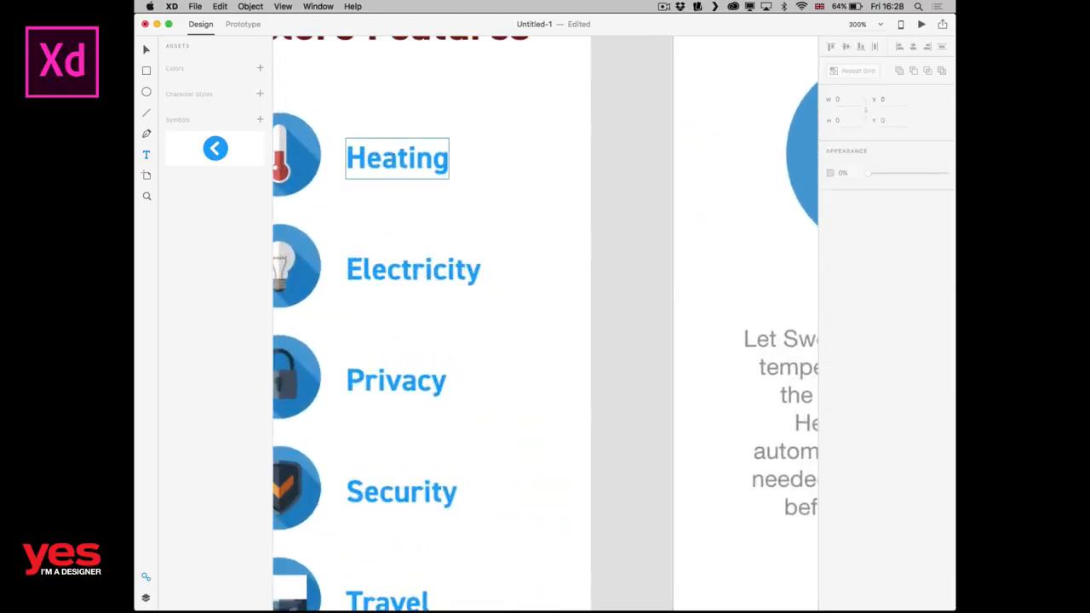
pyautogui.moveTo(642, 294); pyautogui.dragTo(358, 237)
pyautogui.moveTo(505, 294); pyautogui.dragTo(465, 279)
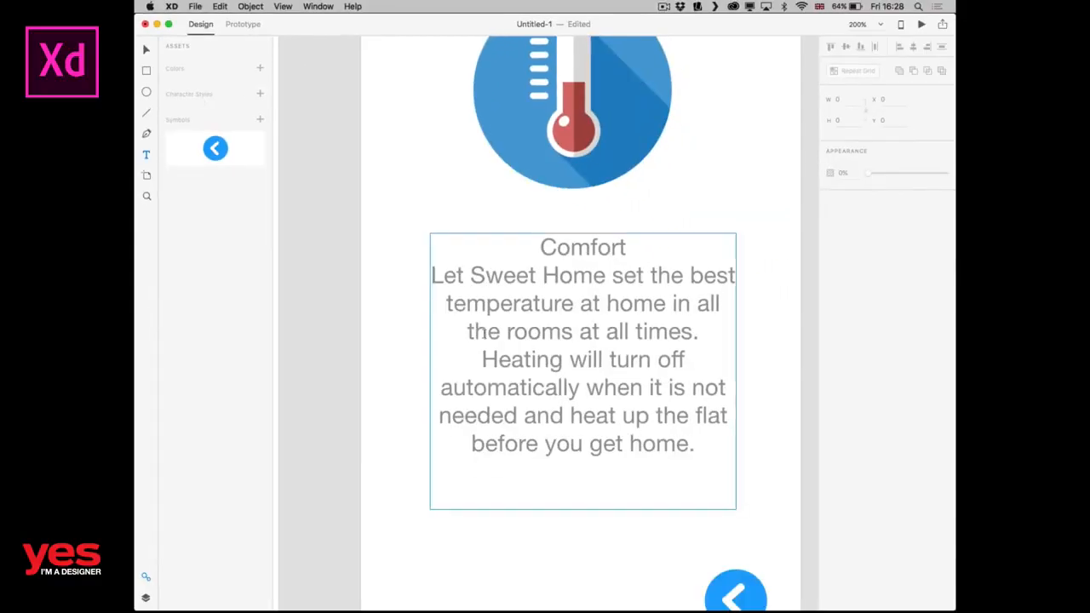
pyautogui.doubleClick(494, 339)
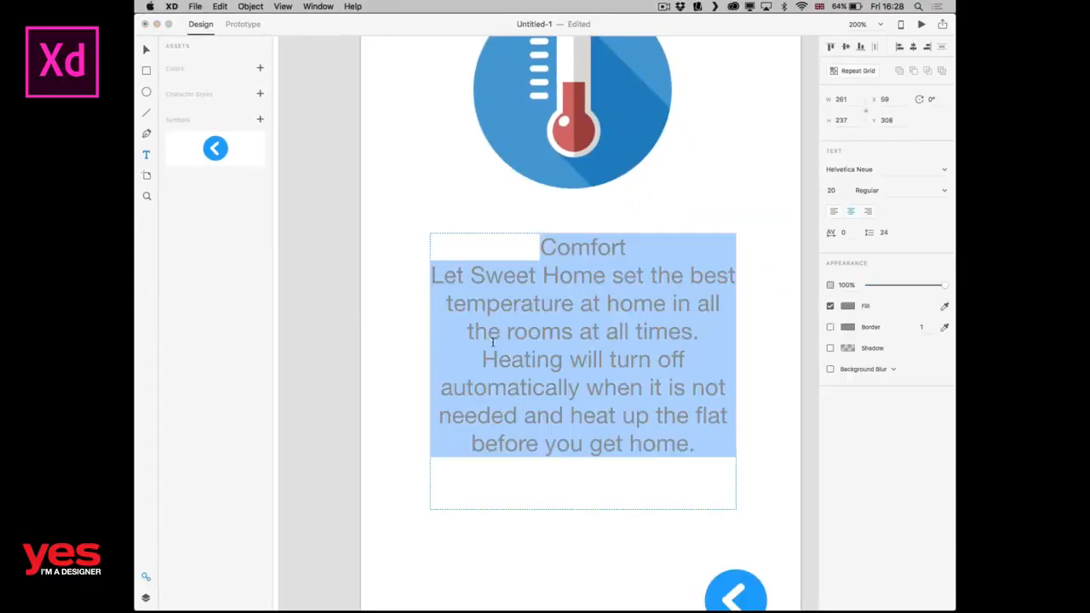
pyautogui.click(576, 285)
pyautogui.click(610, 247)
pyautogui.doubleClick(611, 247)
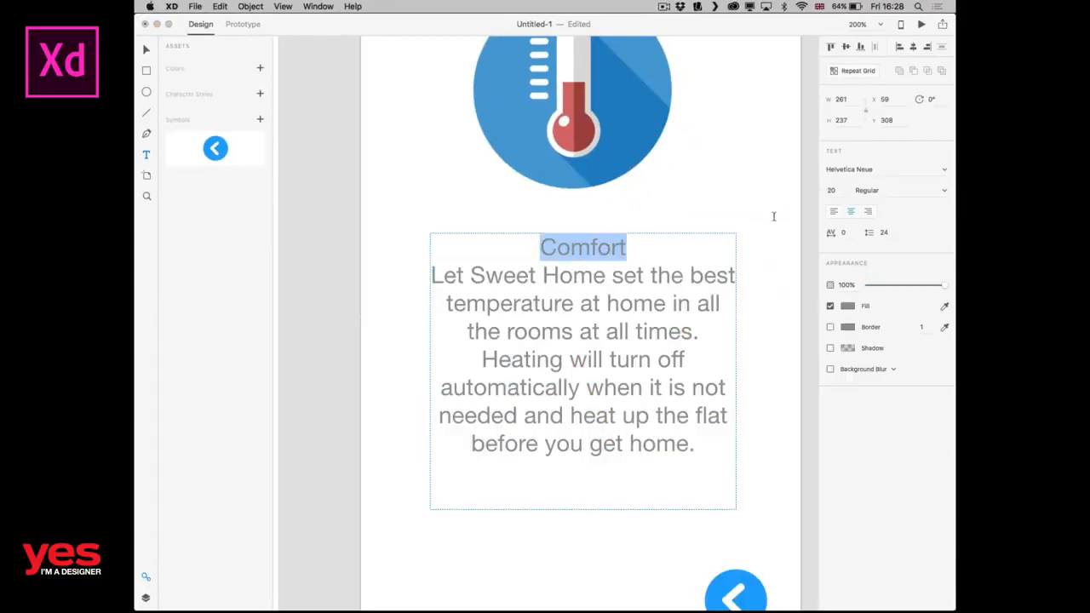
pyautogui.click(882, 169)
pyautogui.write('DIN 2014')
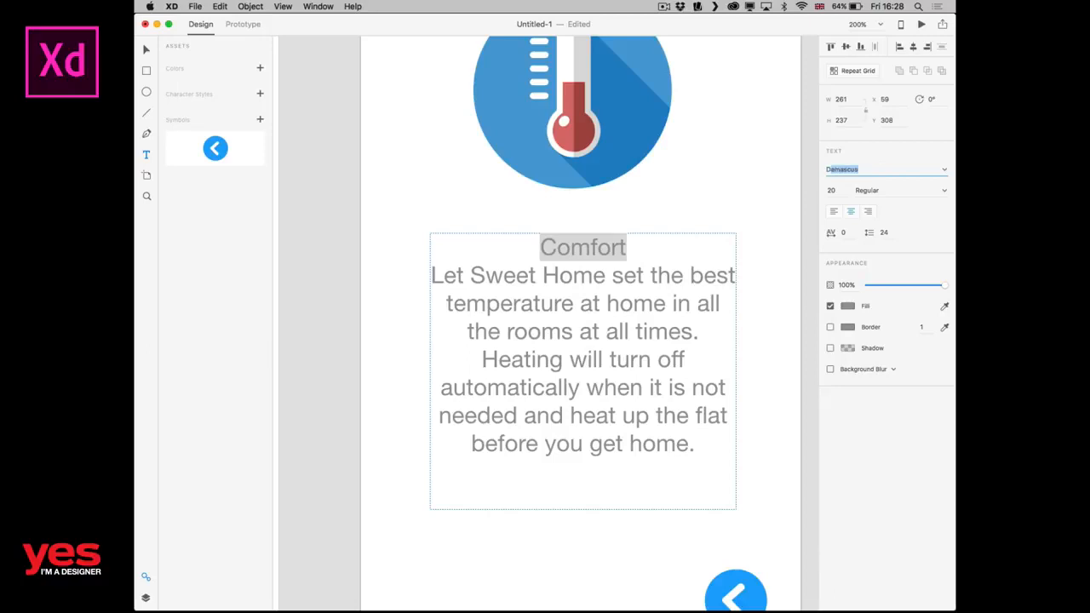
# Set the Comfort heading's weight to Bold and its size to 39.
pyautogui.click(919, 191)
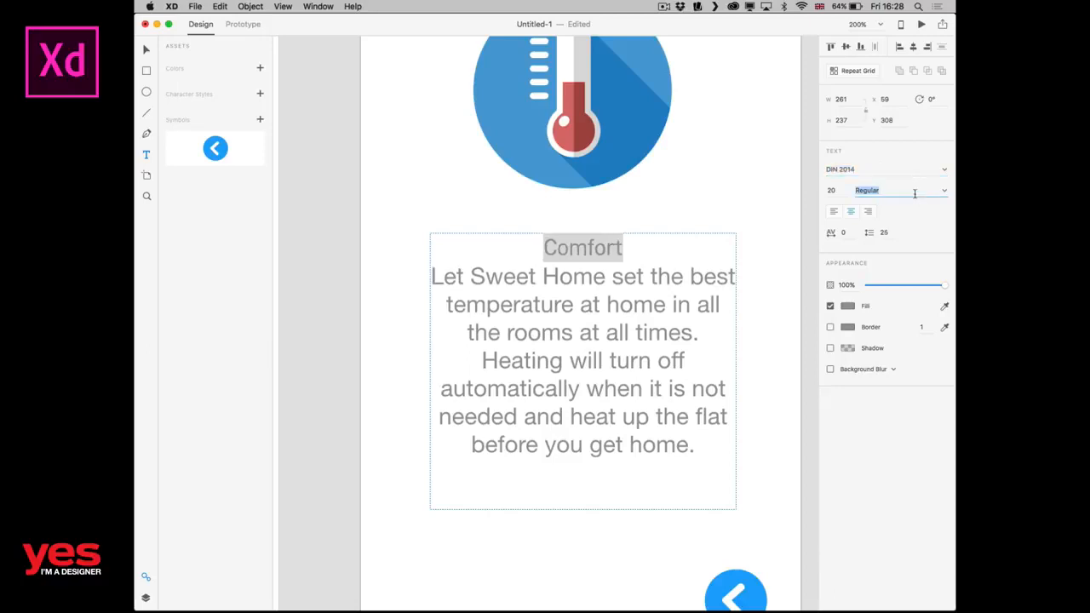
pyautogui.click(944, 193)
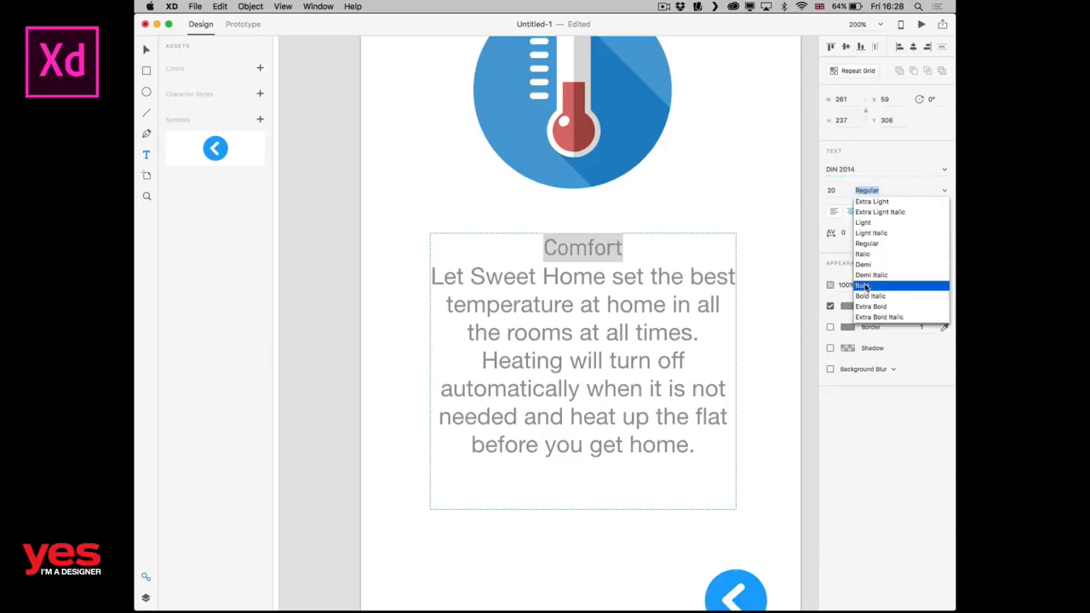
pyautogui.click(866, 287)
pyautogui.press('Up')
pyautogui.press('Up')
pyautogui.press('Up')
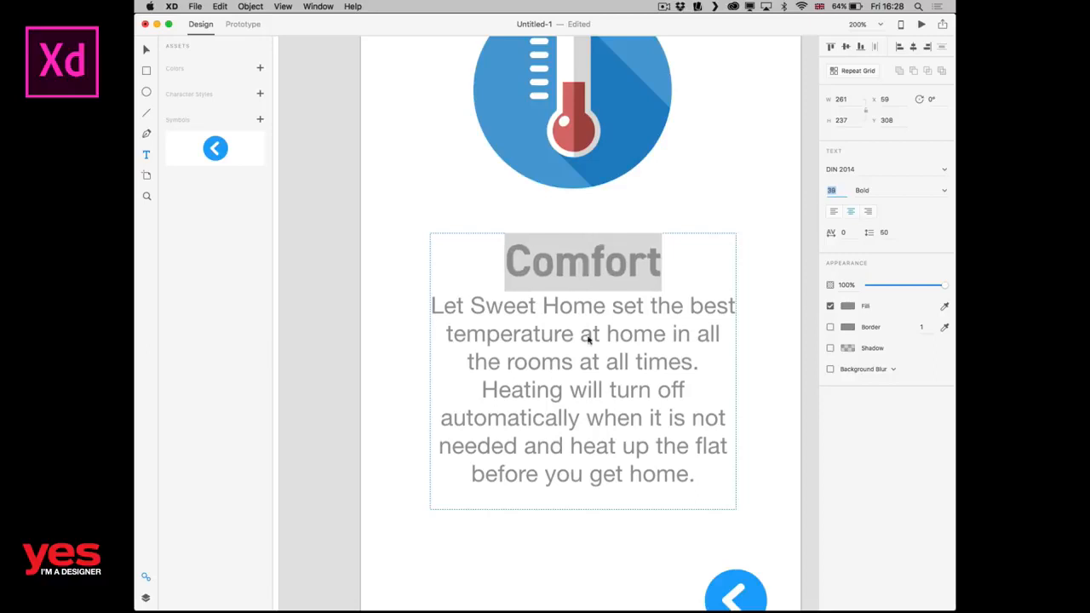
pyautogui.press('Return')
pyautogui.click(600, 300)
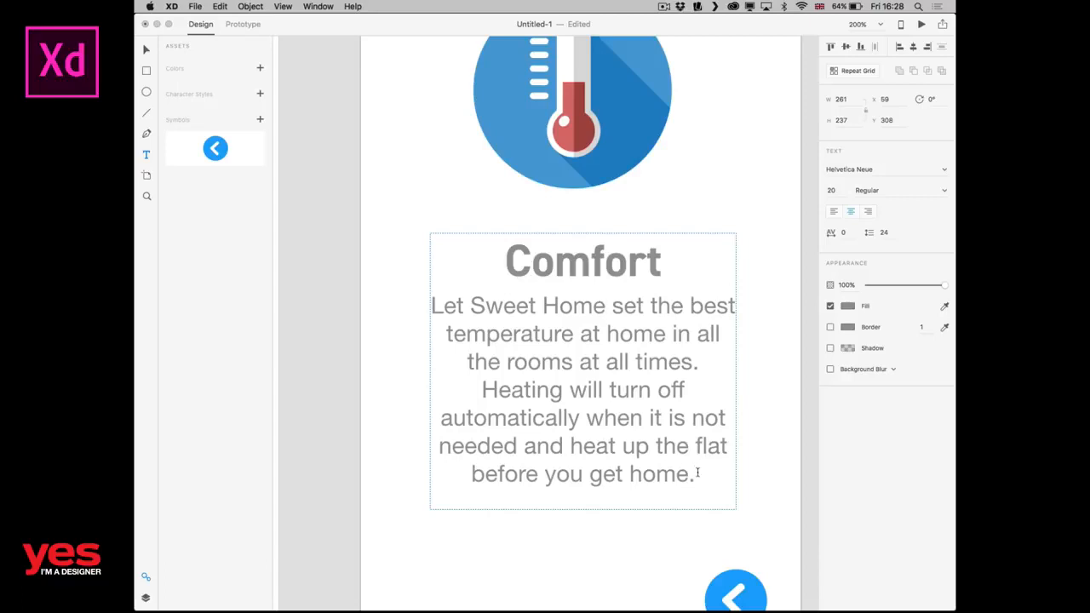
# Set the description paragraph's font to DIN 2014 Regular, and try left alignment before centring the text again.
pyautogui.moveTo(698, 473); pyautogui.dragTo(427, 306)
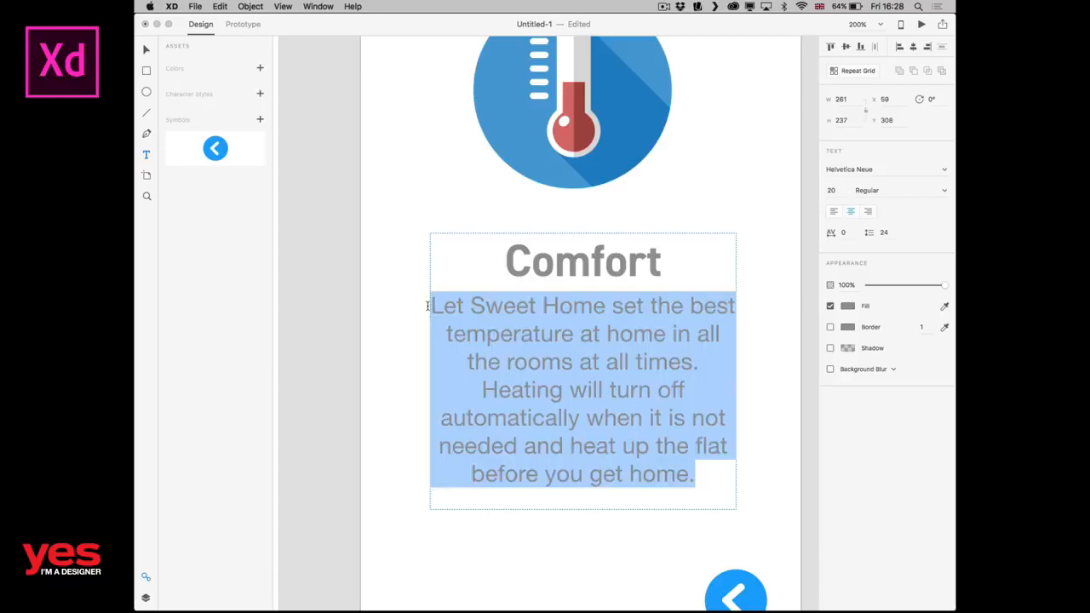
pyautogui.click(886, 169)
pyautogui.write('DIN 2014')
pyautogui.press('Tab')
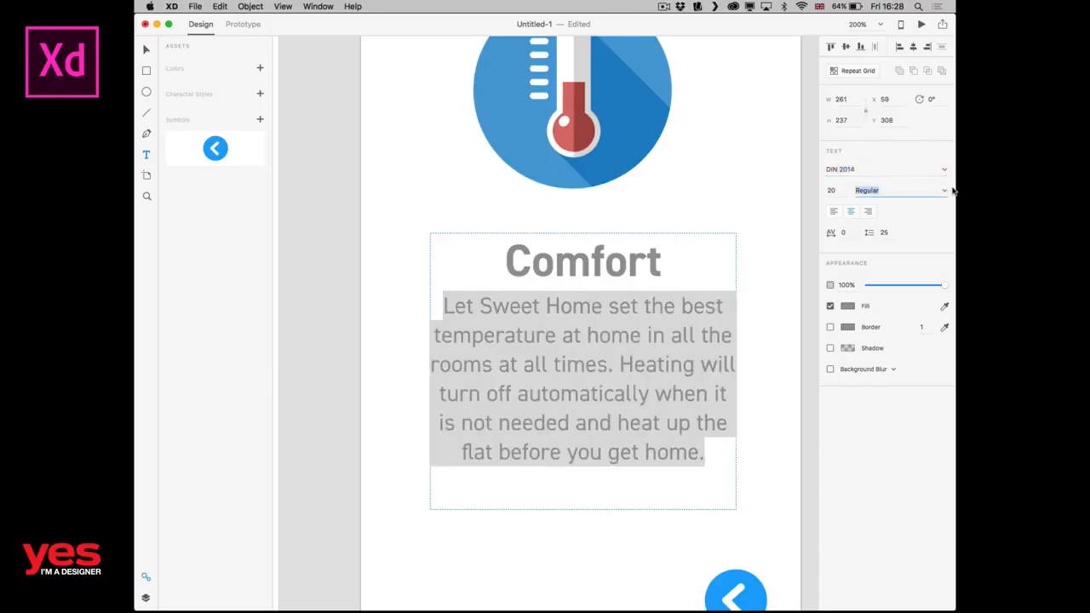
pyautogui.click(946, 191)
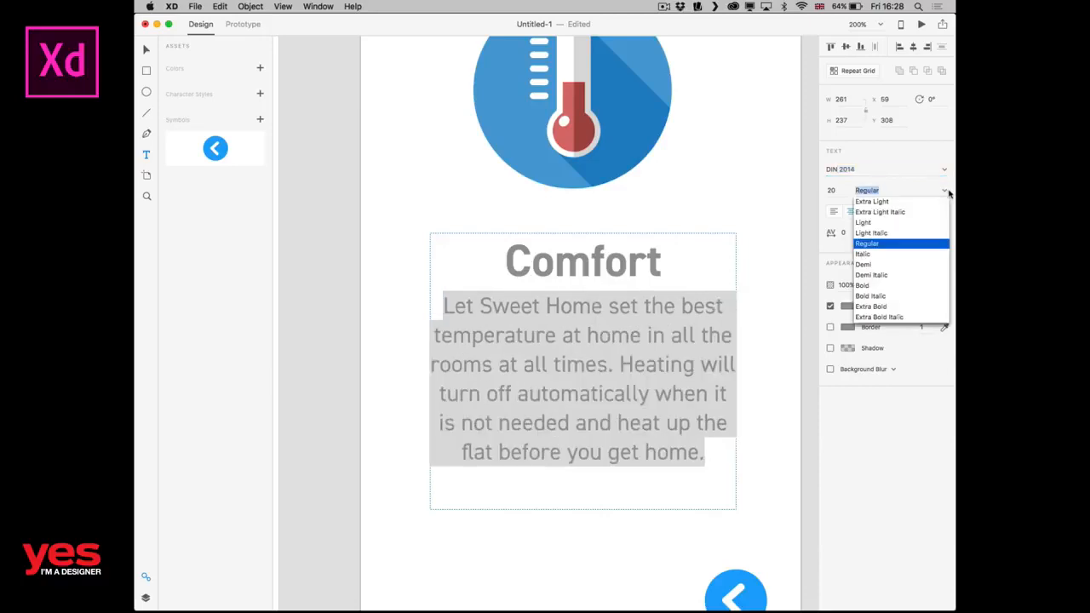
pyautogui.click(890, 245)
pyautogui.click(835, 212)
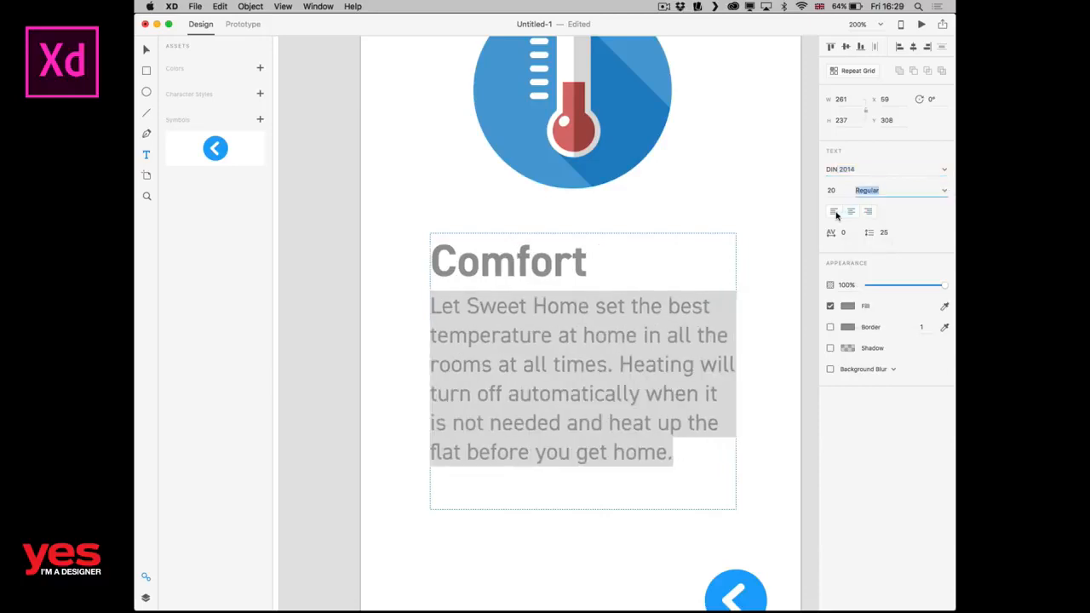
pyautogui.click(851, 212)
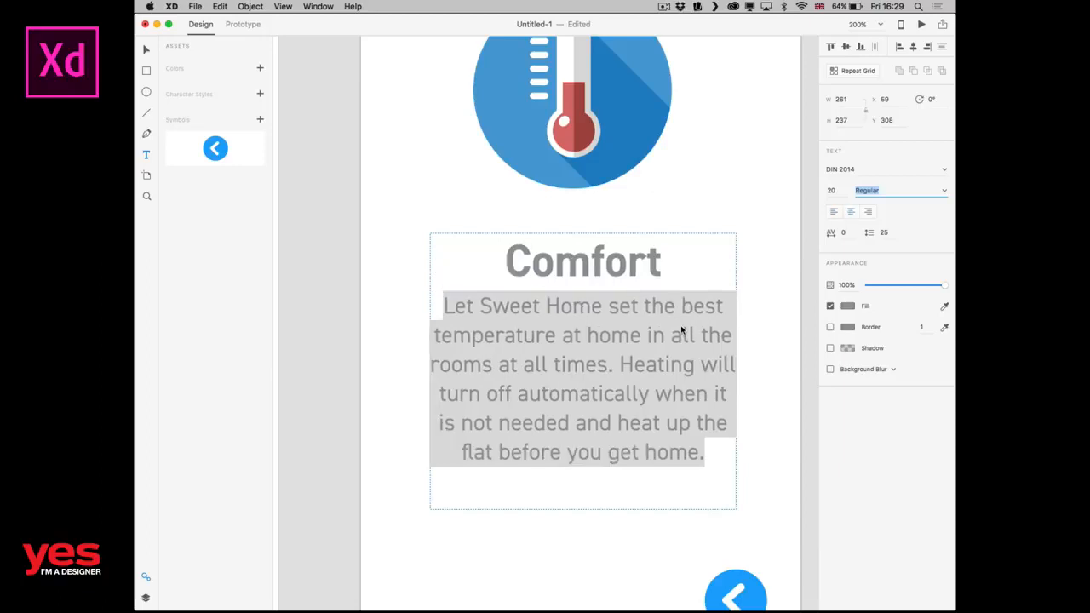
# Try adding an empty line between the Comfort heading and the description, and remove it again.
pyautogui.click(679, 269)
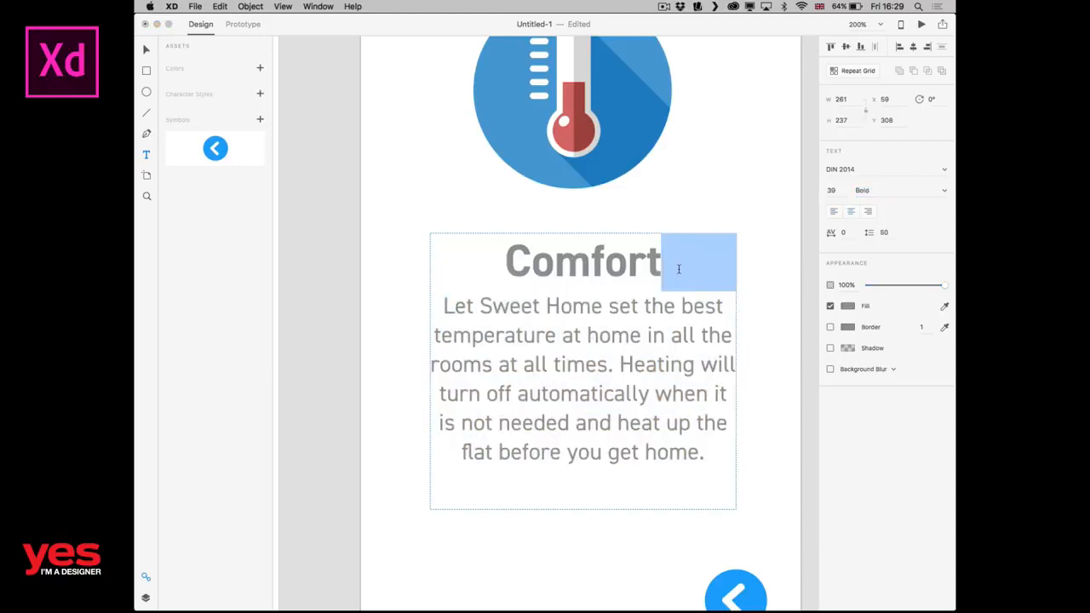
pyautogui.click(443, 306)
pyautogui.press('Return')
pyautogui.press('Return')
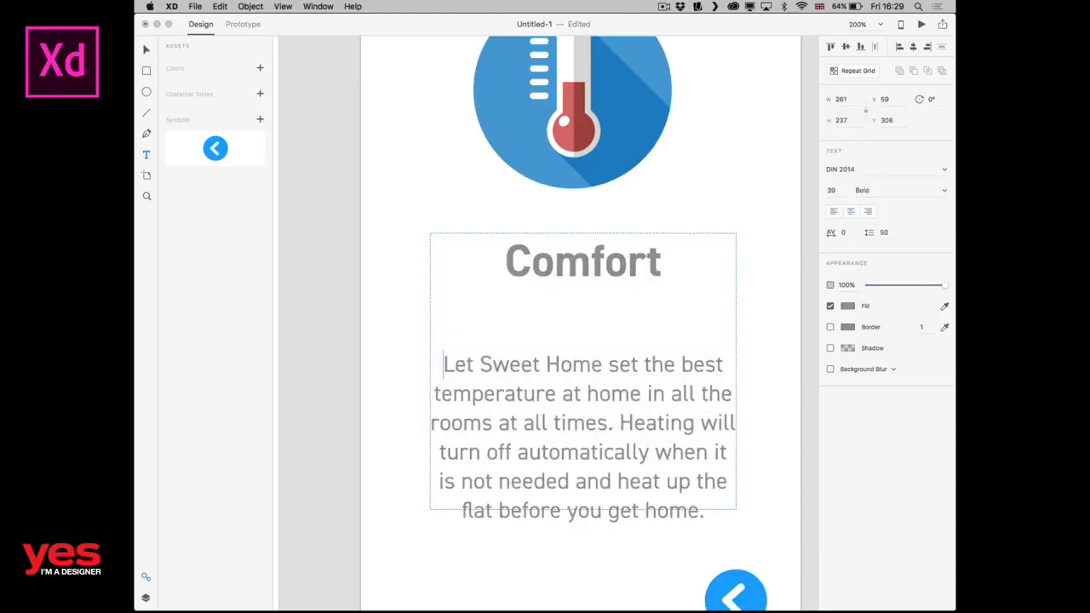
pyautogui.press('BackSpace')
pyautogui.press('BackSpace')
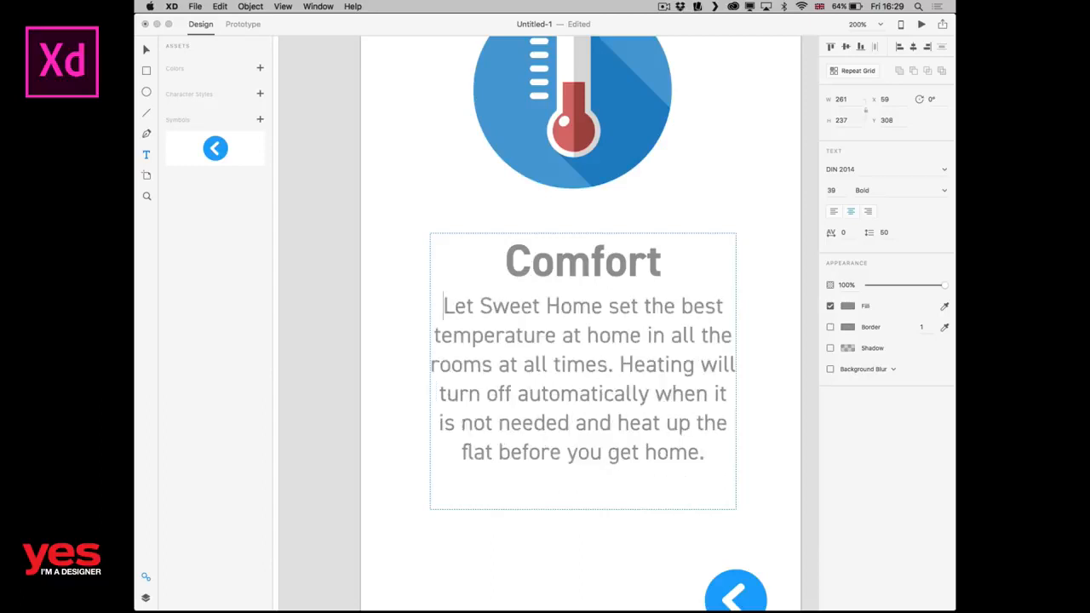
# Change the Comfort heading's fill colour to the orange swatch.
pyautogui.doubleClick(608, 264)
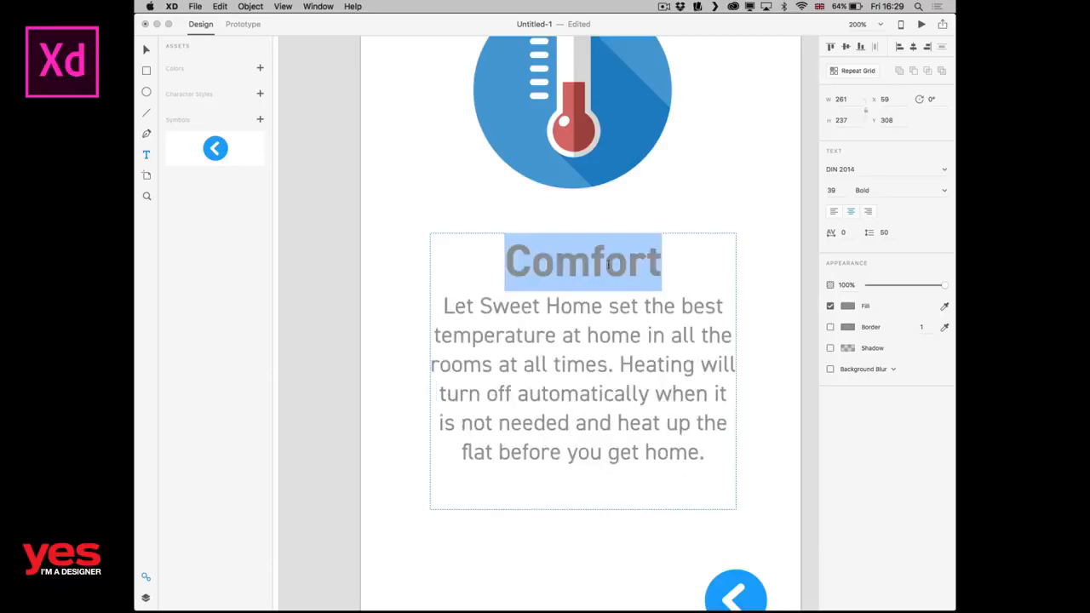
pyautogui.click(848, 306)
pyautogui.click(752, 376)
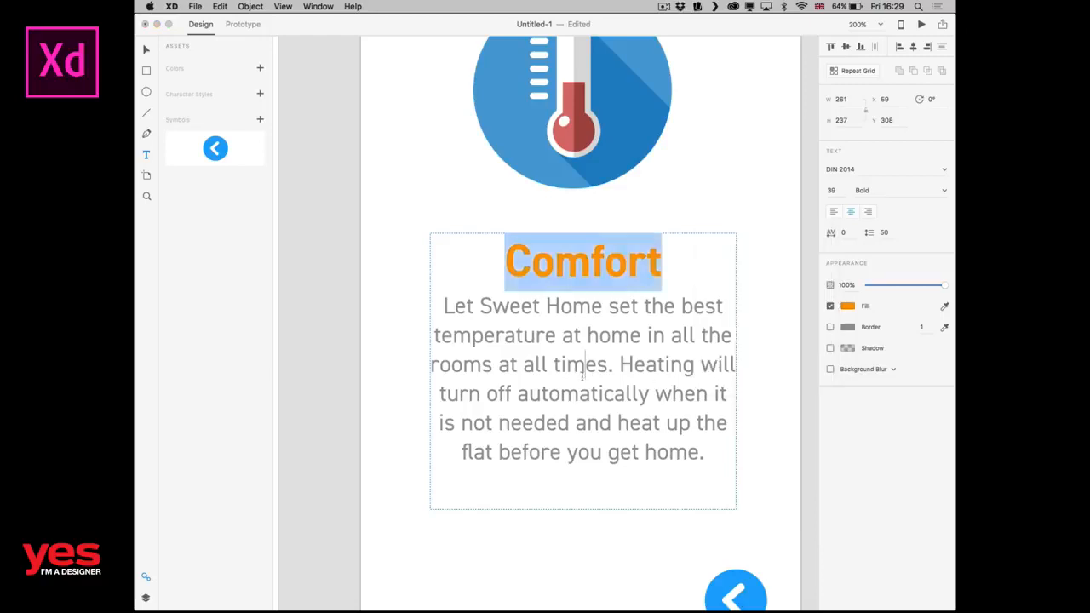
pyautogui.click(584, 364)
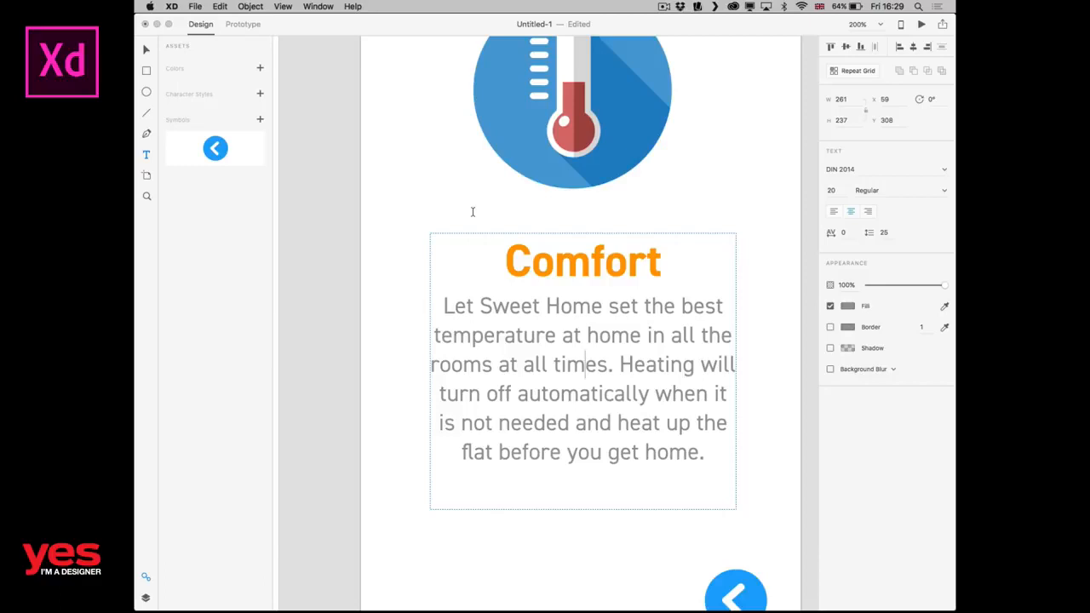
# Save the Comfort heading's and the description text's formatting as two character styles in the assets.
pyautogui.doubleClick(553, 260)
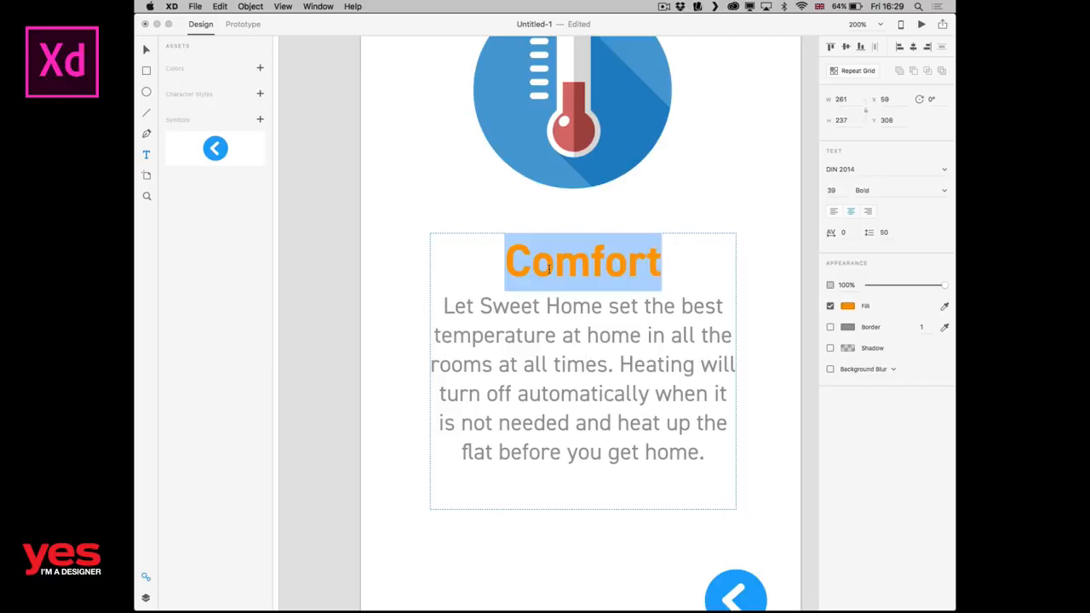
pyautogui.click(260, 94)
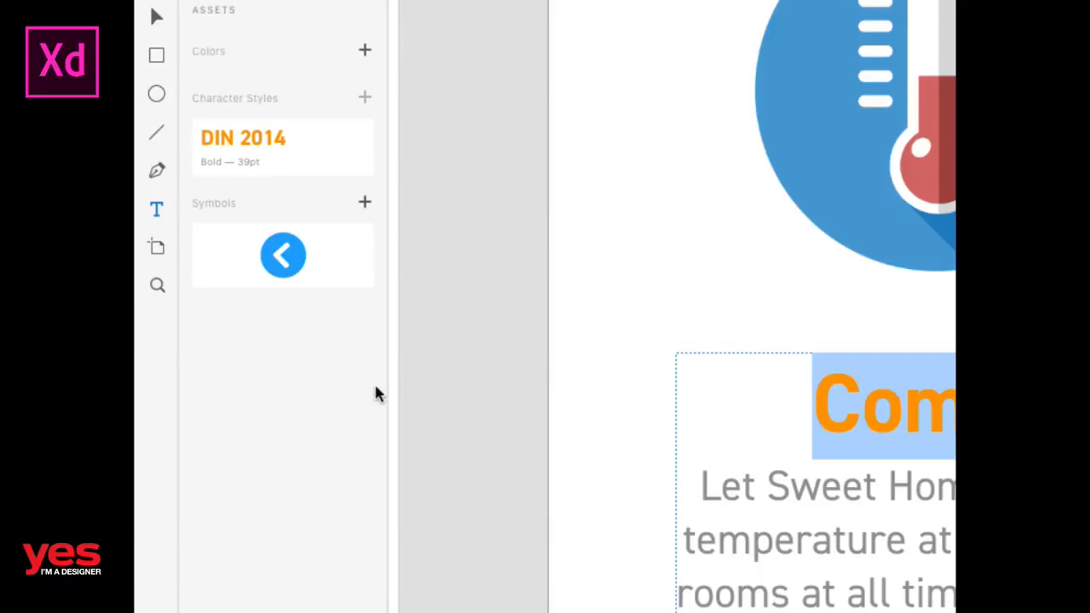
pyautogui.click(813, 498)
pyautogui.doubleClick(812, 498)
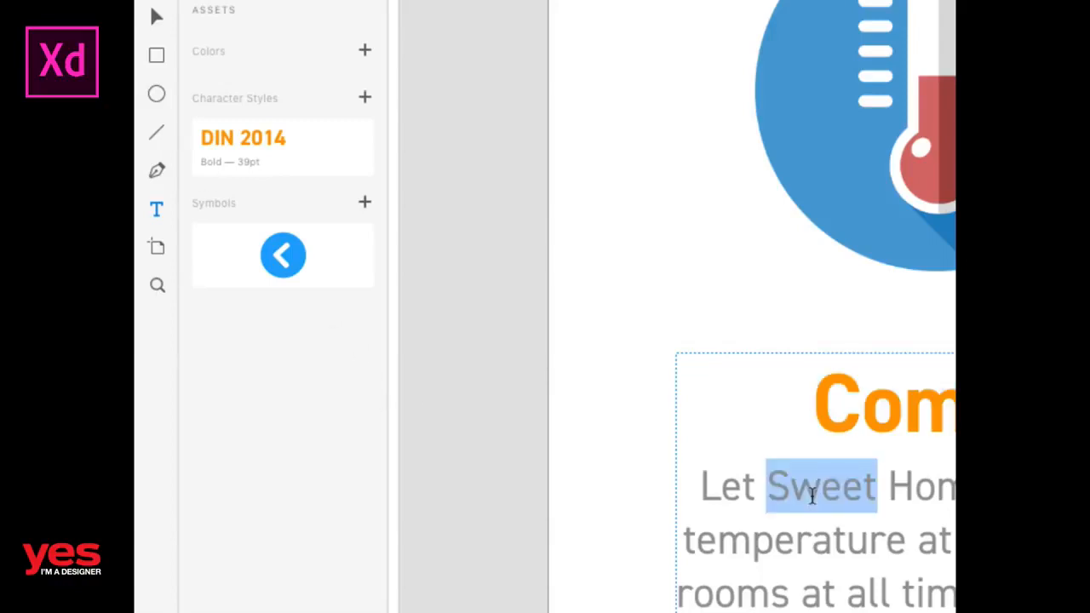
pyautogui.click(364, 101)
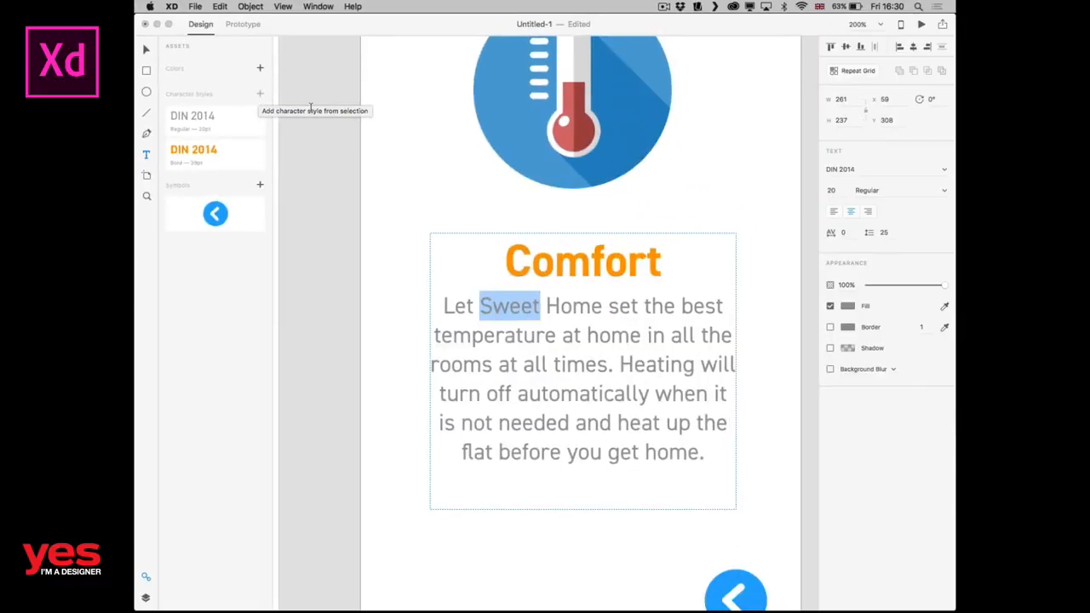
pyautogui.press('Escape')
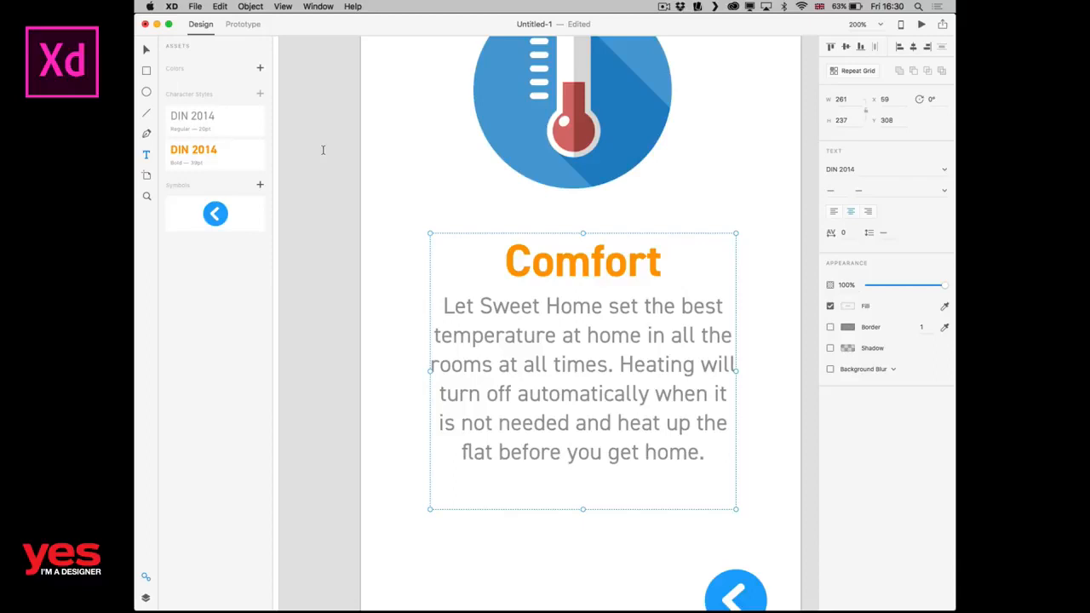
pyautogui.click(147, 50)
pyautogui.click(327, 147)
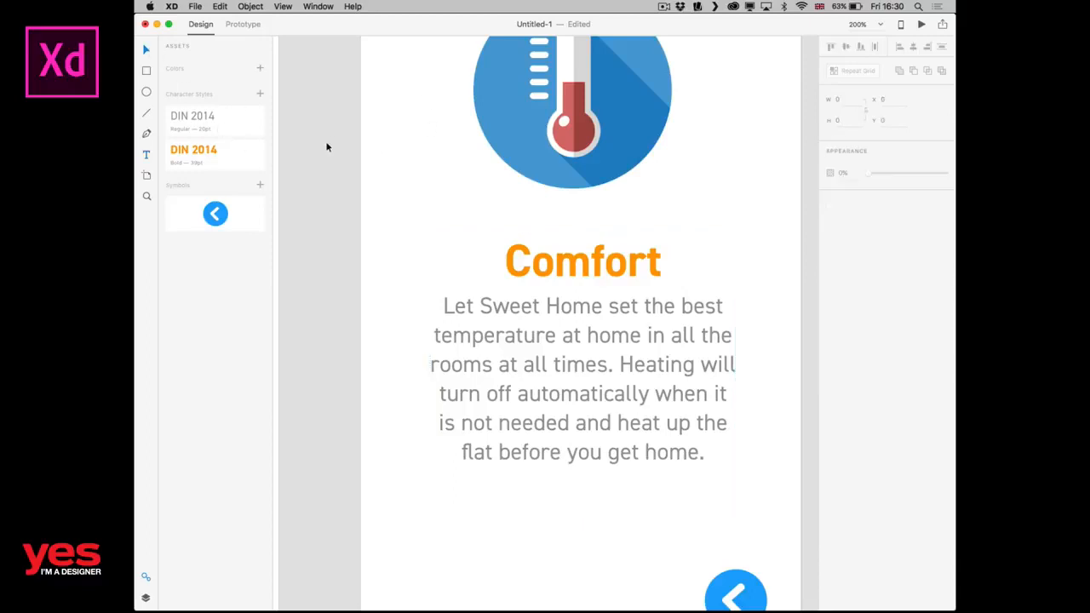
# Add a blank iPhone 6/7 artboard beside the Heating screen.
pyautogui.press('super+0')
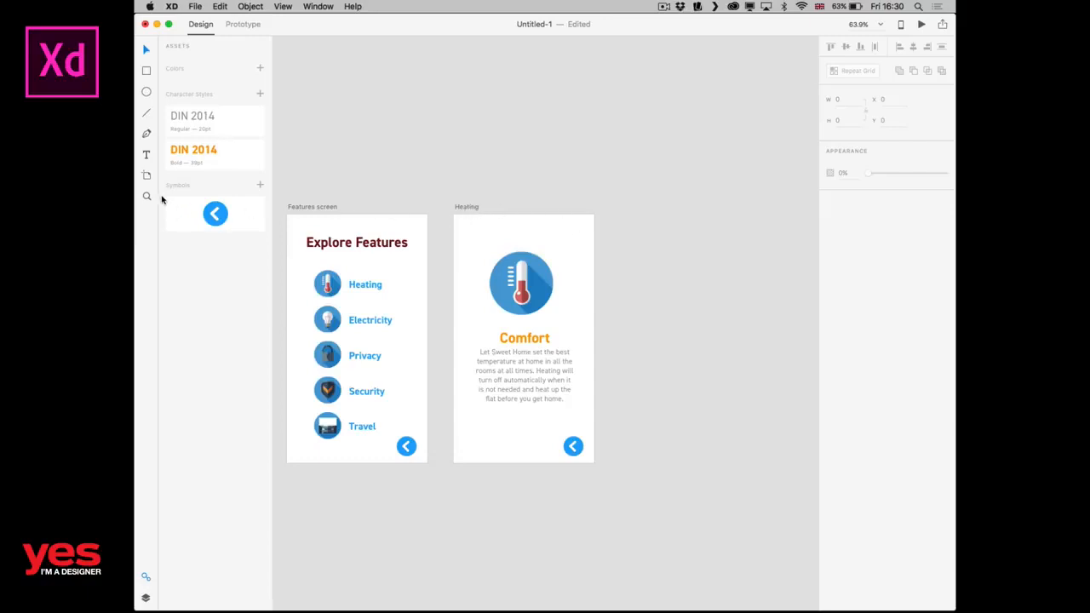
pyautogui.click(147, 176)
pyautogui.click(620, 215)
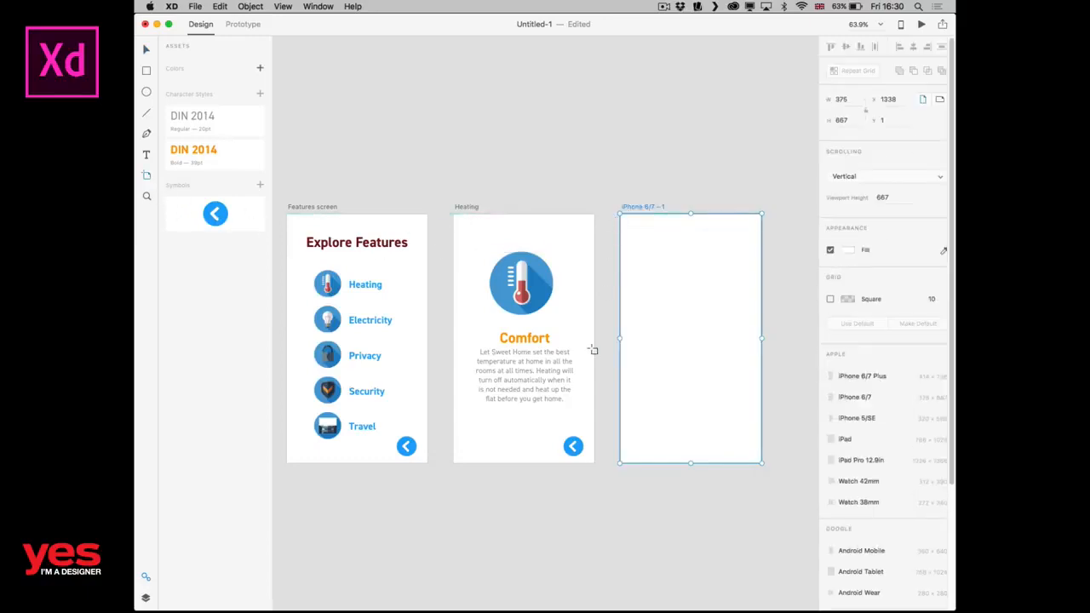
pyautogui.click(502, 185)
pyautogui.hscroll(5, 446, 207)
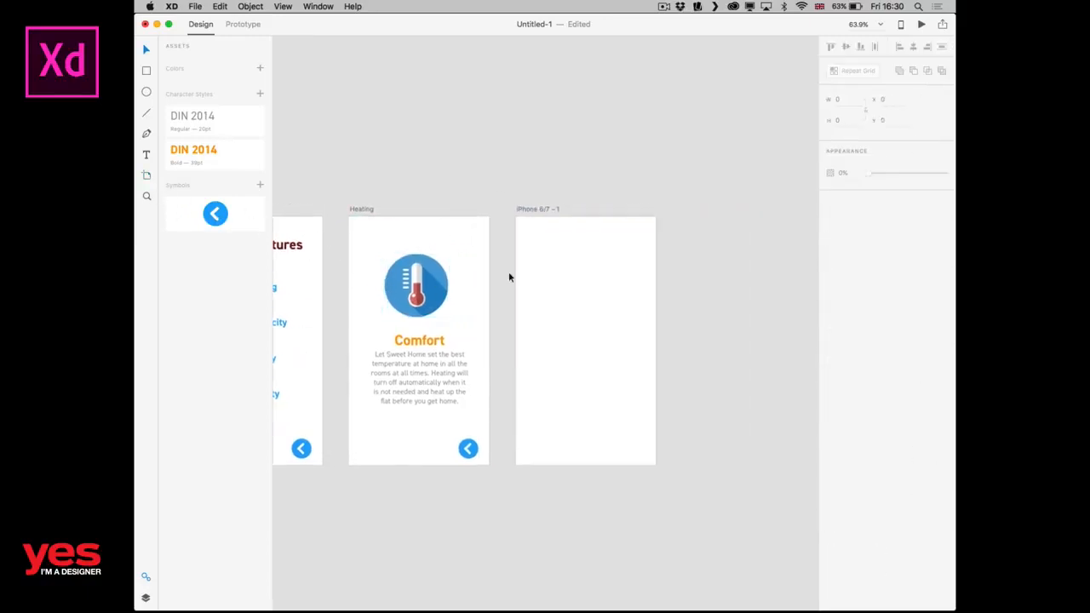
# Copy the back arrow symbol from the Heating screen into the same spot on the new iPhone 6/7 artboard.
pyautogui.click(469, 449)
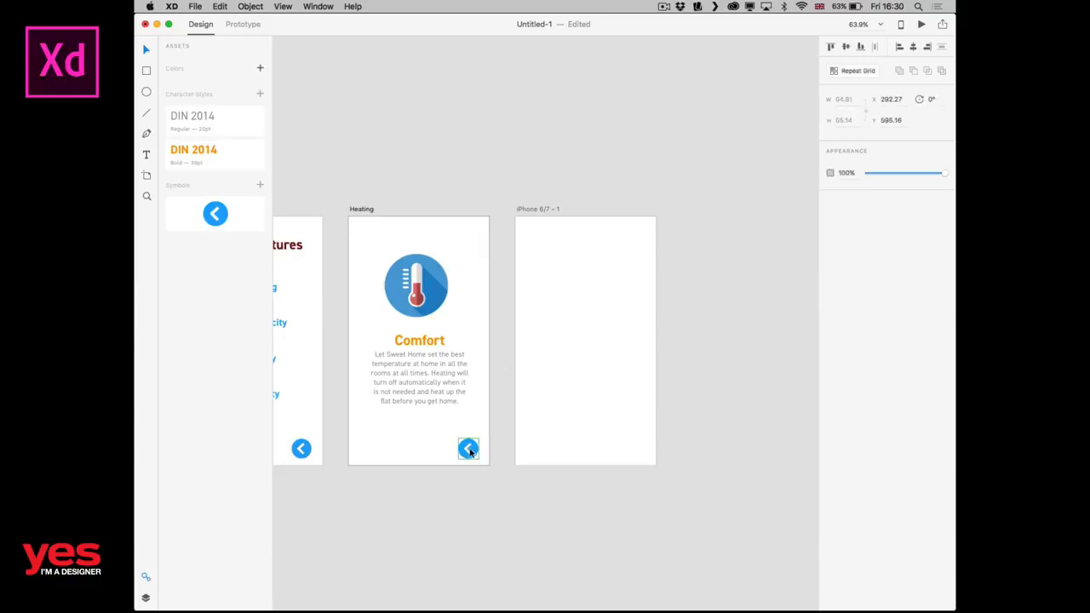
pyautogui.hotkey('ctrl', 'c')
pyautogui.click(594, 426)
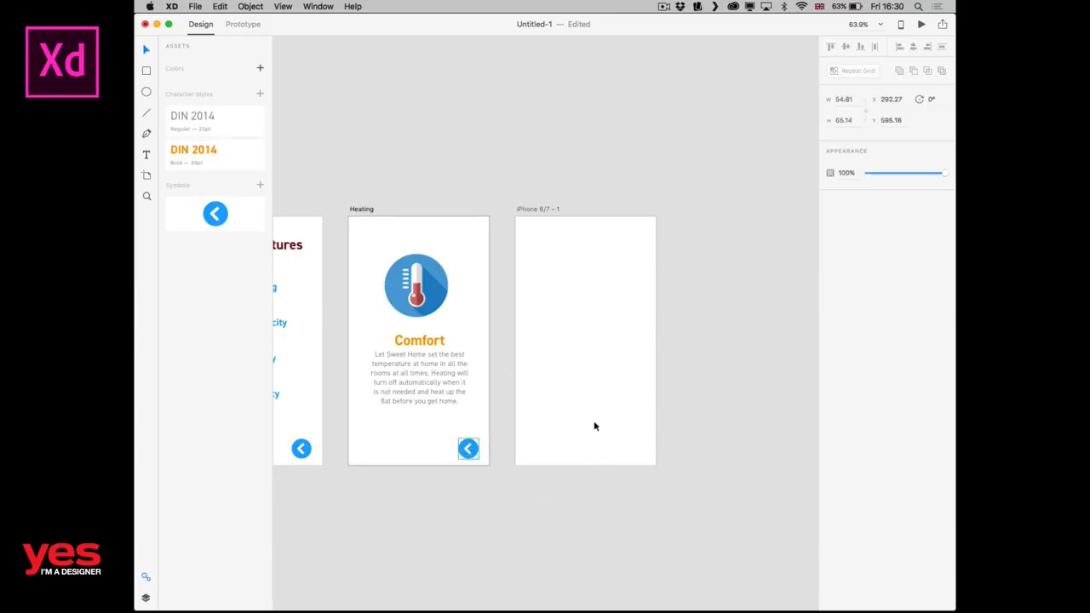
pyautogui.hotkey('ctrl', 'v')
pyautogui.click(532, 518)
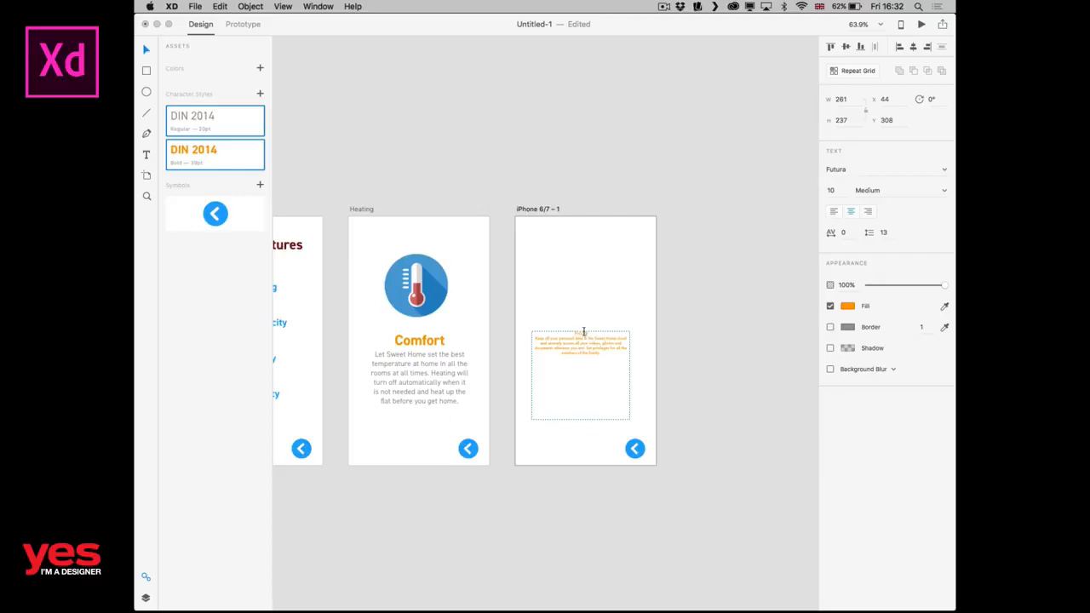
# Apply the DIN 2014 Bold 39pt character style to the Privacy heading and DIN 2014 Regular 20pt to its description.
pyautogui.click(253, 128)
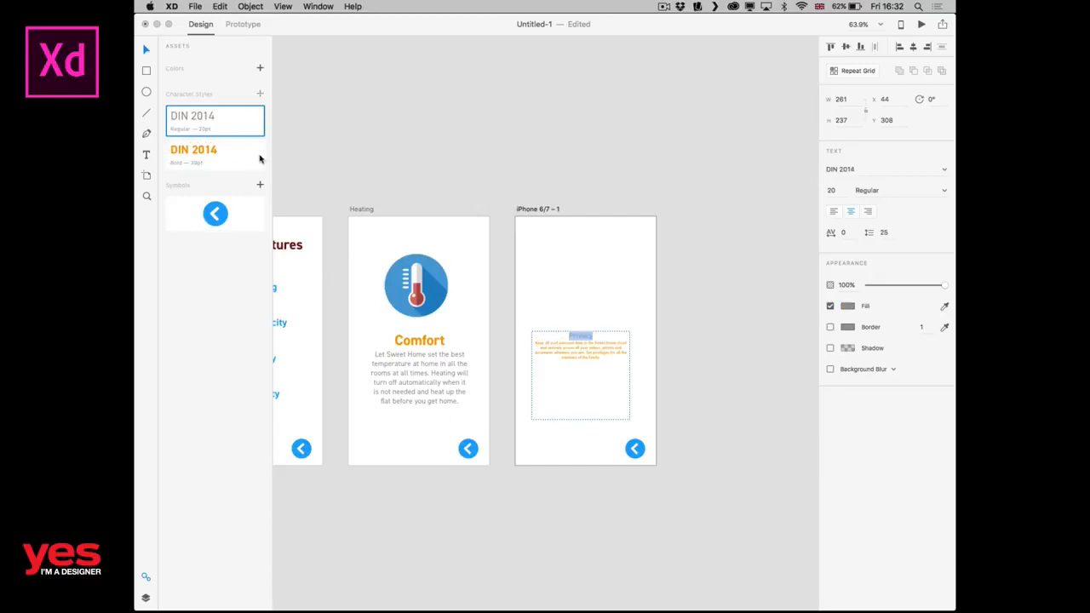
pyautogui.click(245, 158)
pyautogui.click(590, 360)
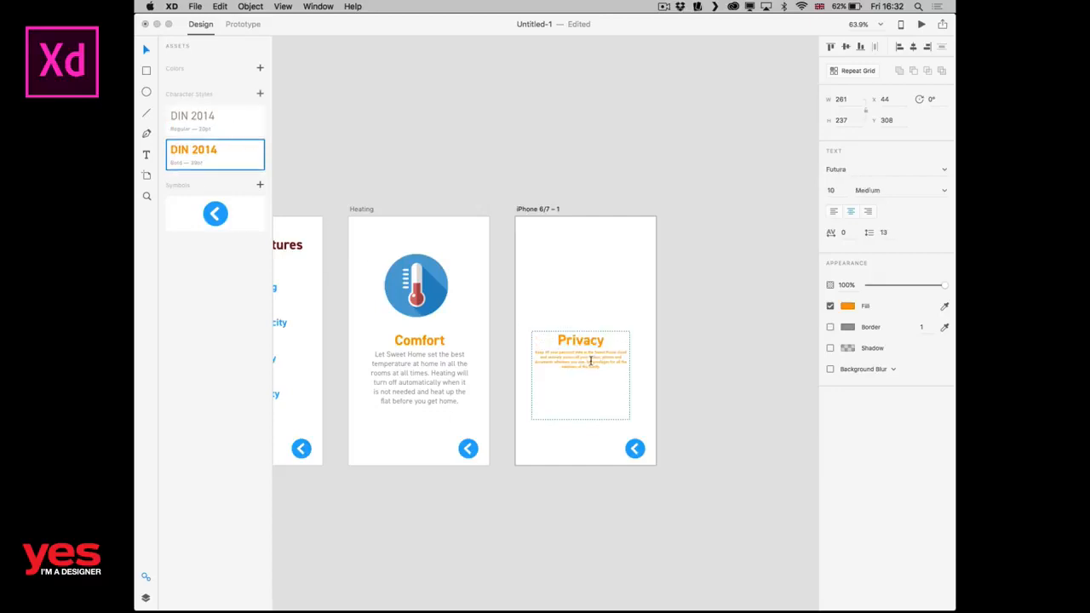
pyautogui.moveTo(605, 366); pyautogui.dragTo(515, 351)
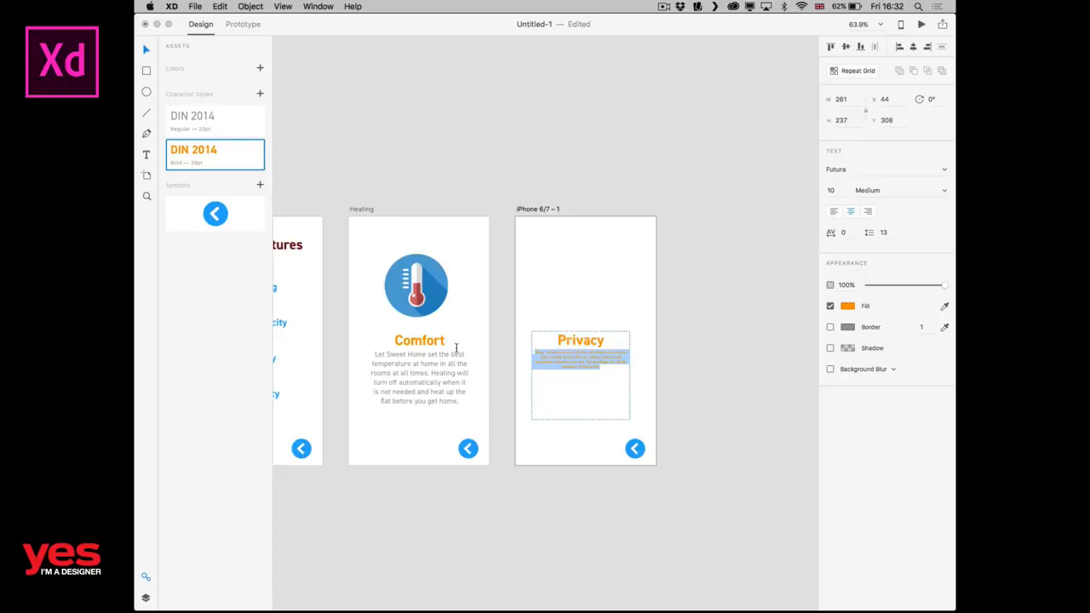
pyautogui.click(225, 119)
pyautogui.click(575, 363)
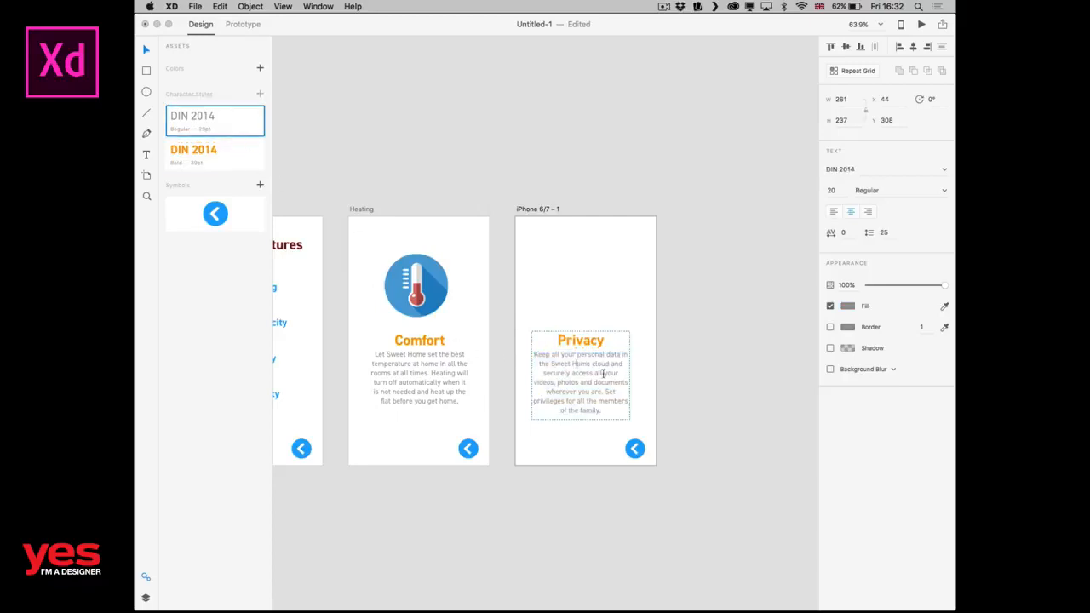
pyautogui.click(147, 53)
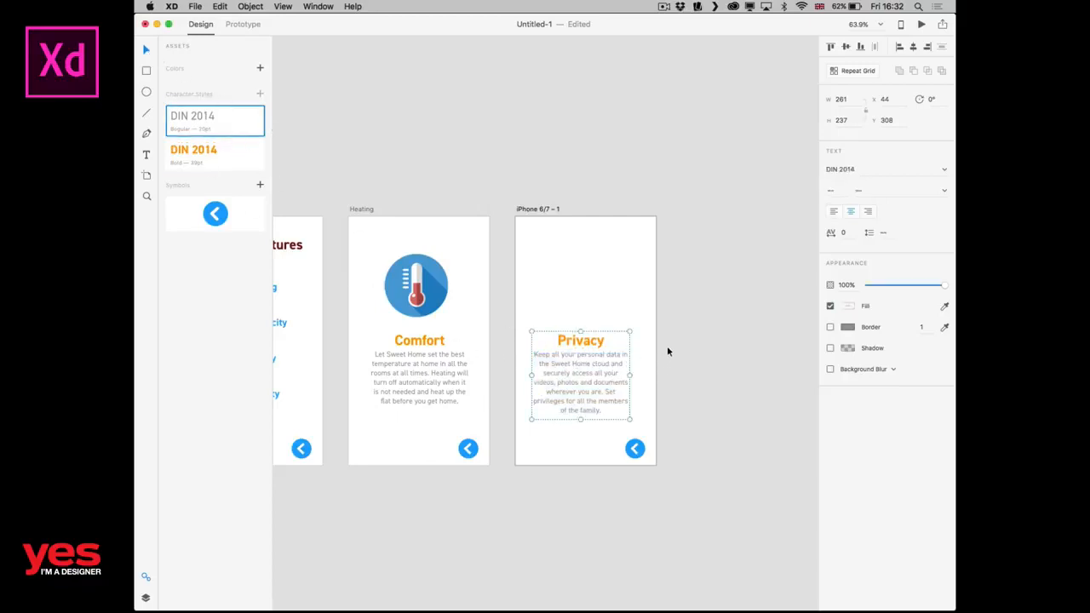
# Shift the Privacy text block right to about X 57 so it sits centred on its artboard.
pyautogui.moveTo(580, 355); pyautogui.dragTo(586, 358)
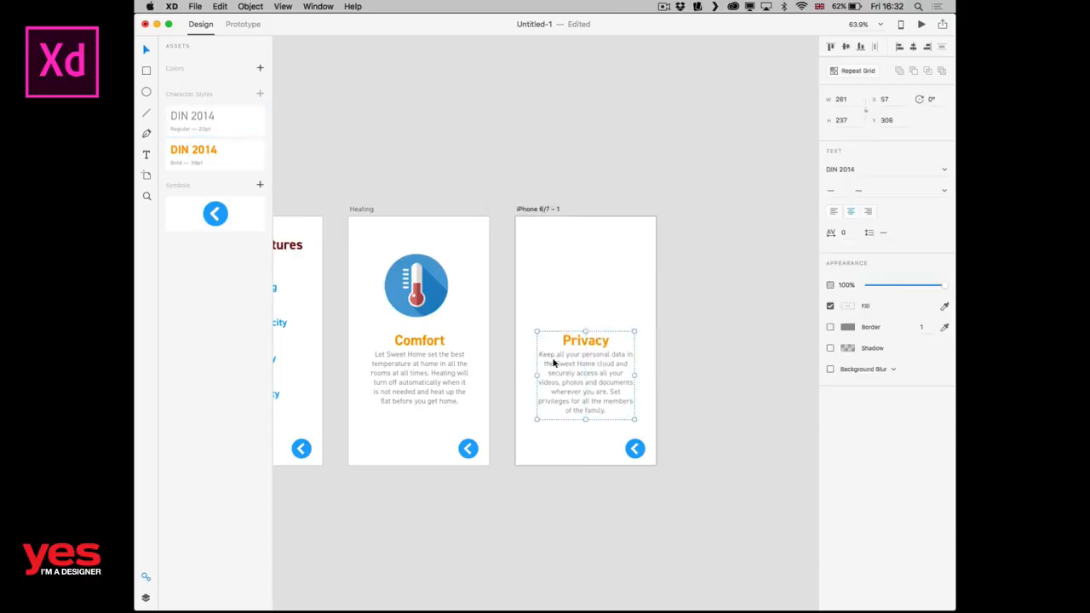
pyautogui.click(651, 323)
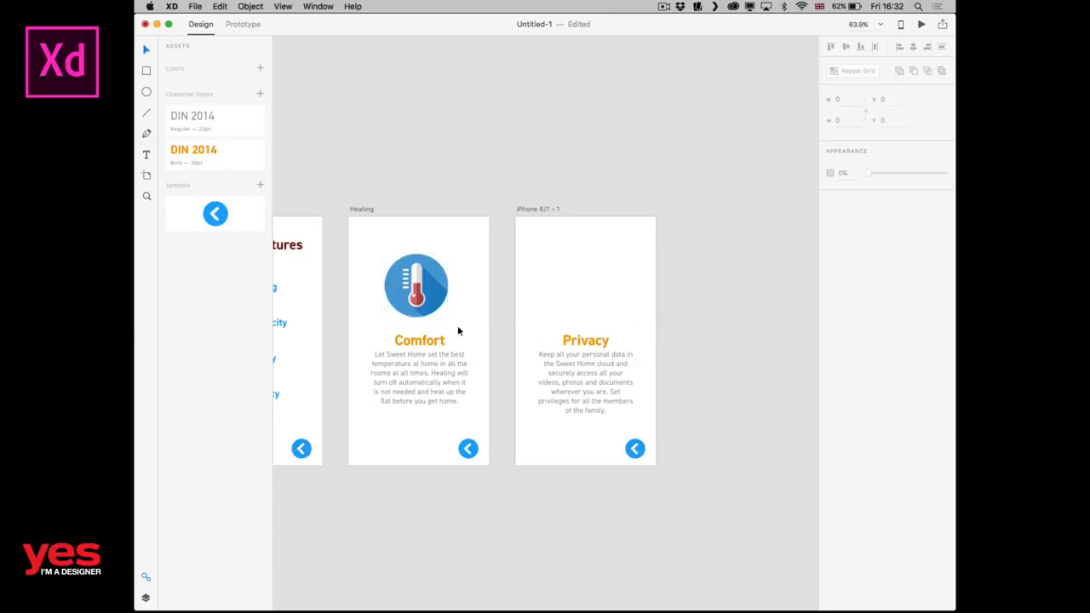
# Copy the thermometer icon from the Heating screen onto the new artboard, placing it above the Privacy heading.
pyautogui.moveTo(491, 305); pyautogui.dragTo(401, 265)
pyautogui.press('super+c')
pyautogui.click(568, 308)
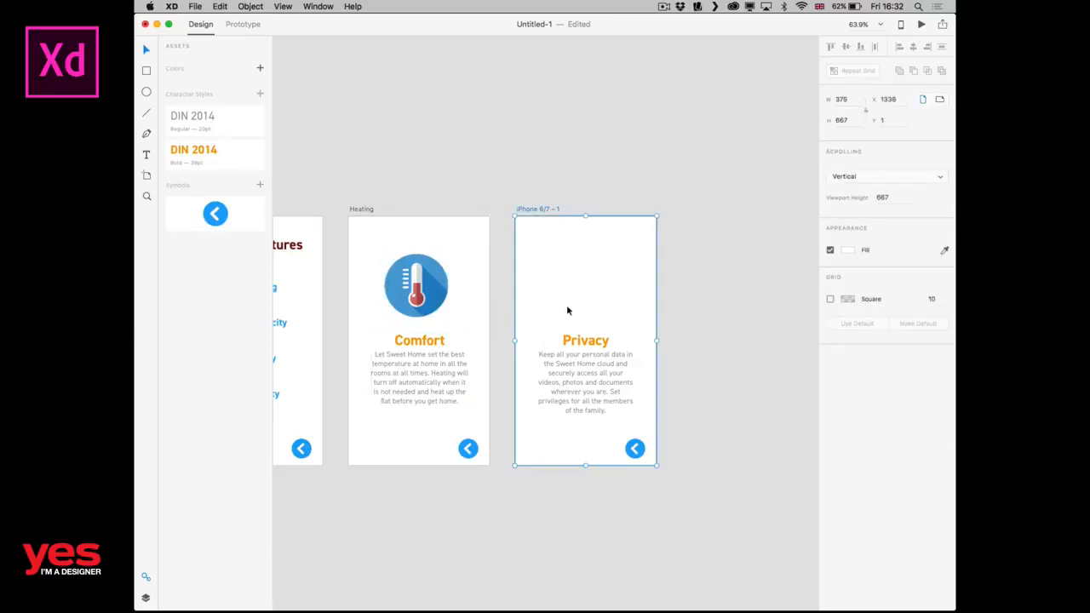
pyautogui.press('super+v')
pyautogui.click(665, 292)
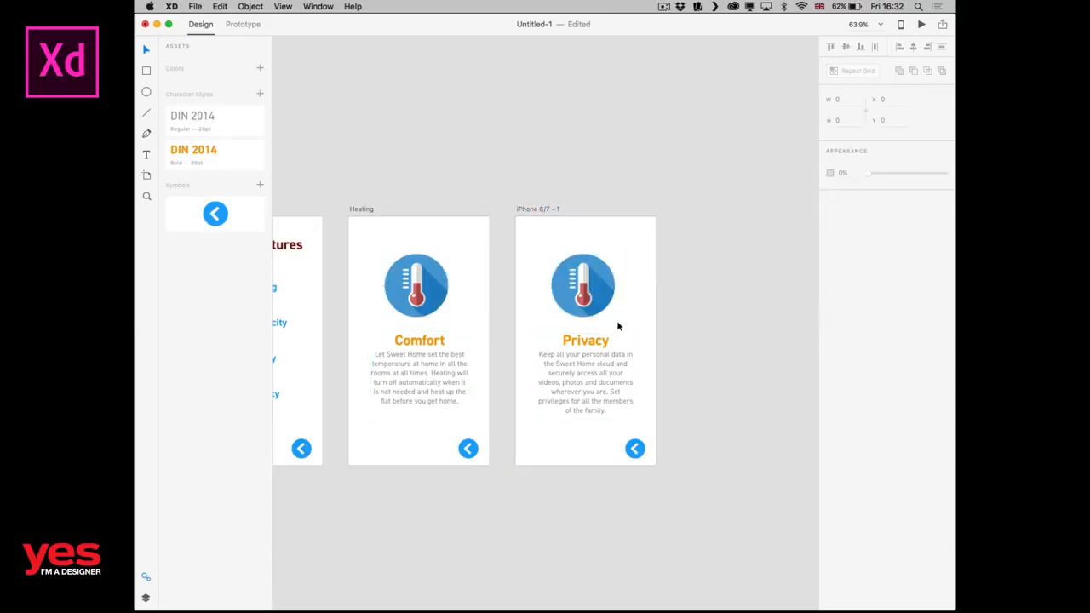
pyautogui.click(560, 317)
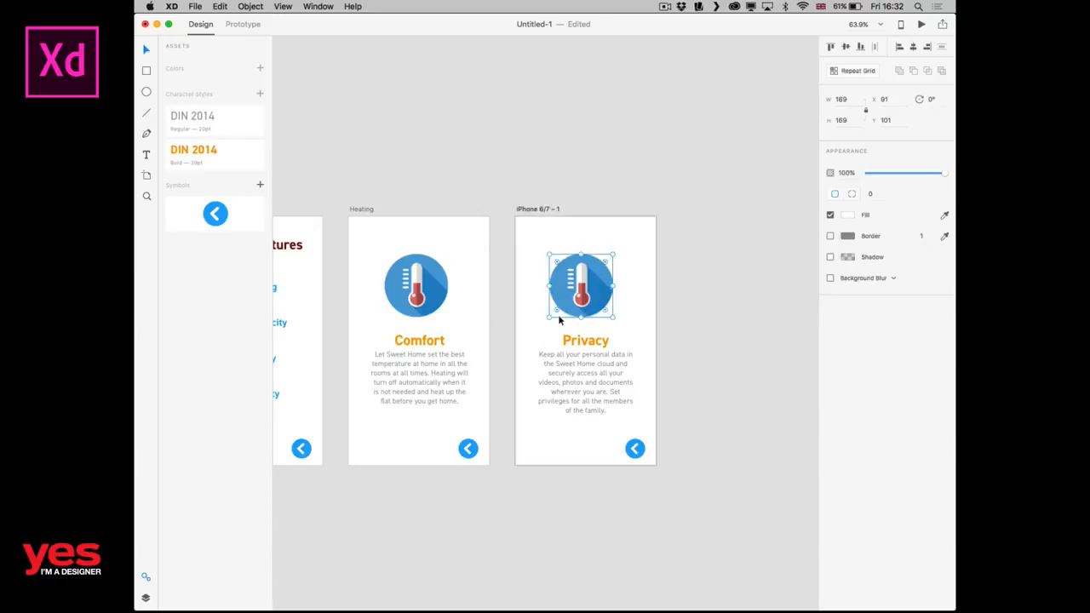
# Replace the thermometer image above the Privacy heading with icon_privacy.png from the images folder in Finder.
pyautogui.press('super+Tab')
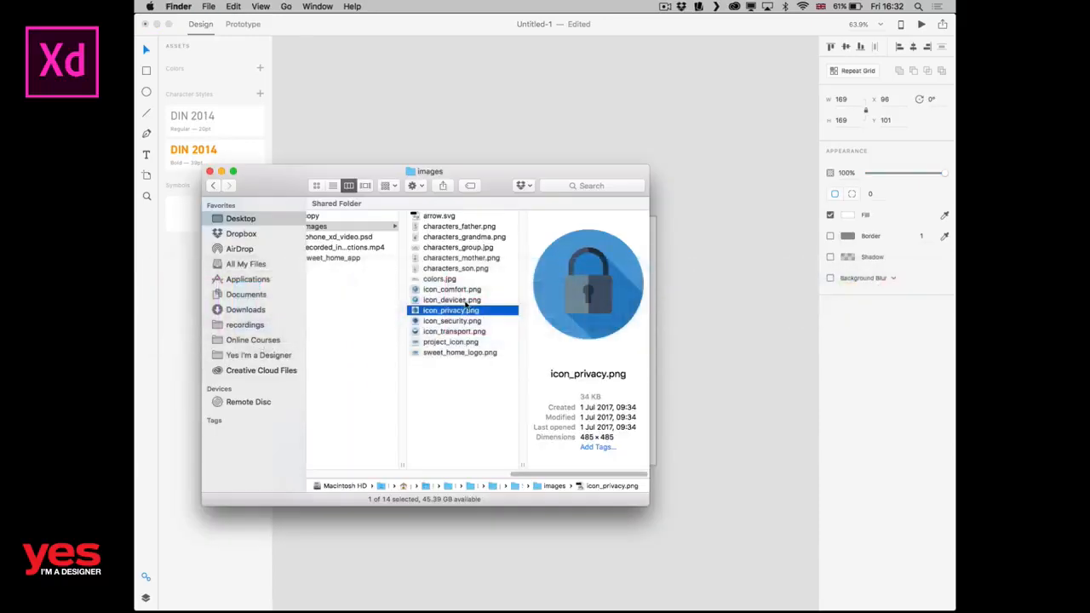
pyautogui.moveTo(467, 307); pyautogui.dragTo(587, 294)
pyautogui.press('super+Tab')
pyautogui.click(687, 307)
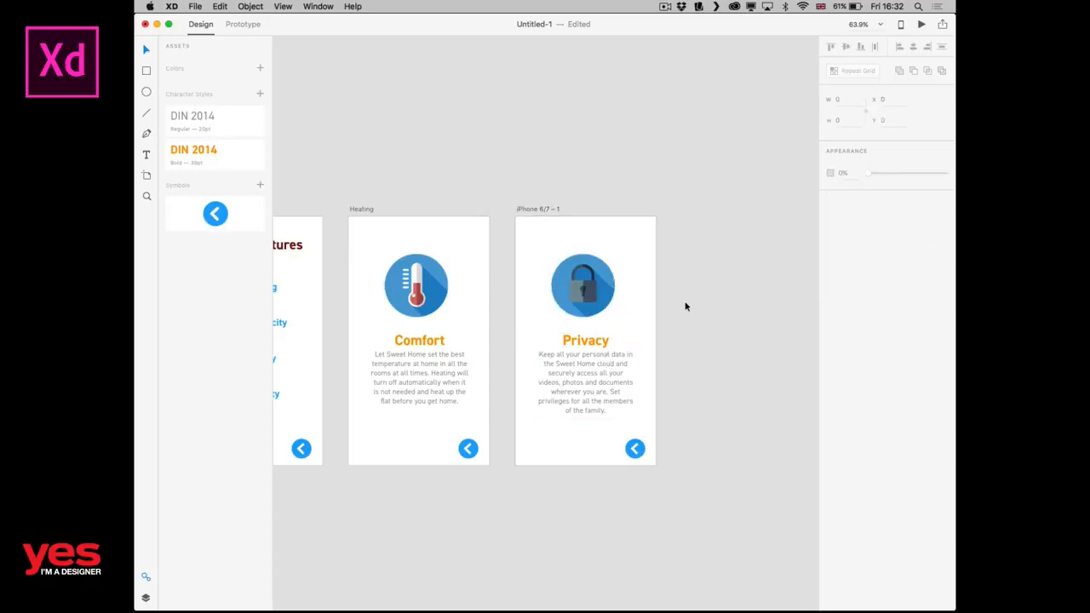
# In Prototype mode, link the Privacy item on the Features screen to the Privacy artboard, iPhone 6/7 – 1.
pyautogui.hscroll(-5, 474, 275)
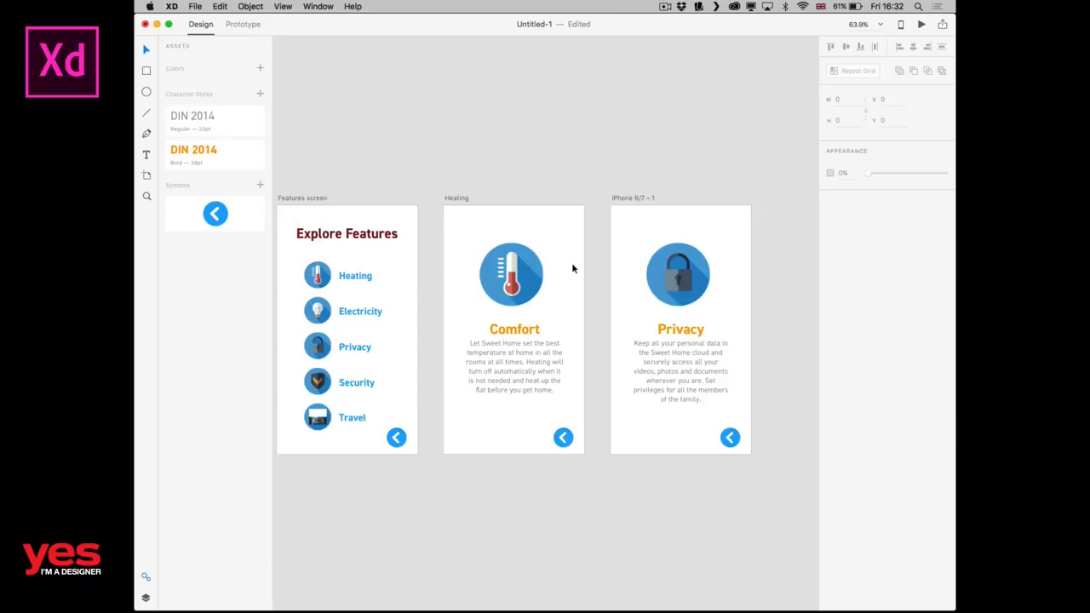
pyautogui.hotkey('ctrl', 'Tab')
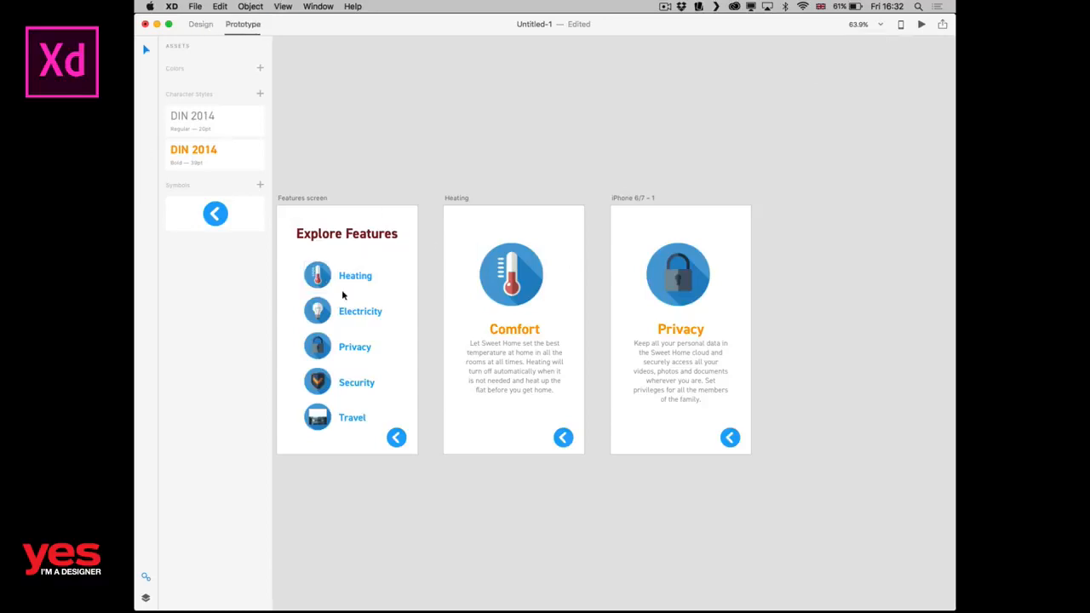
pyautogui.click(360, 347)
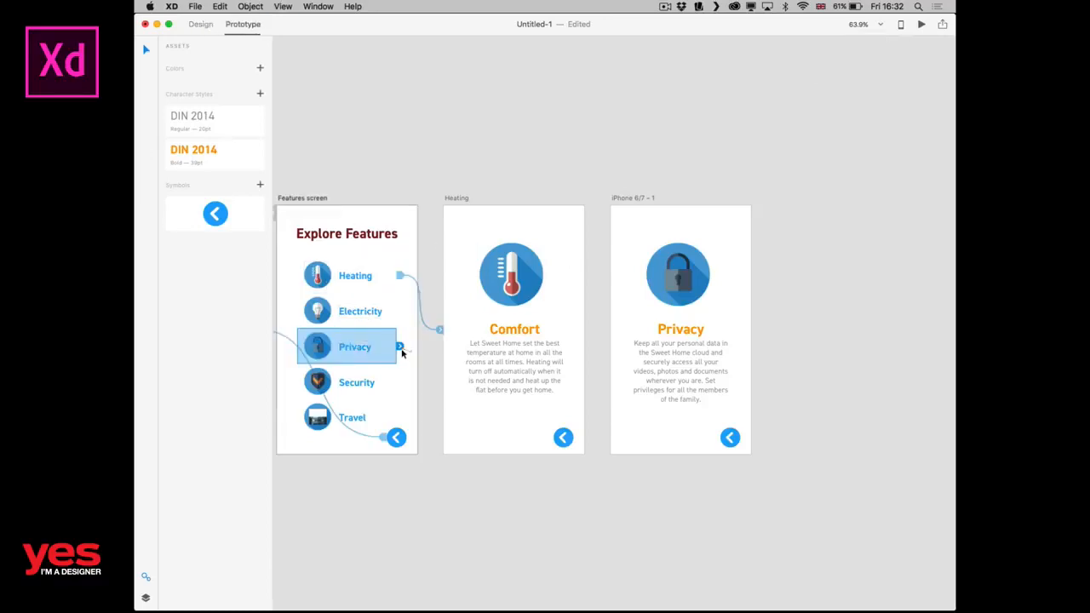
pyautogui.moveTo(403, 350); pyautogui.dragTo(638, 397)
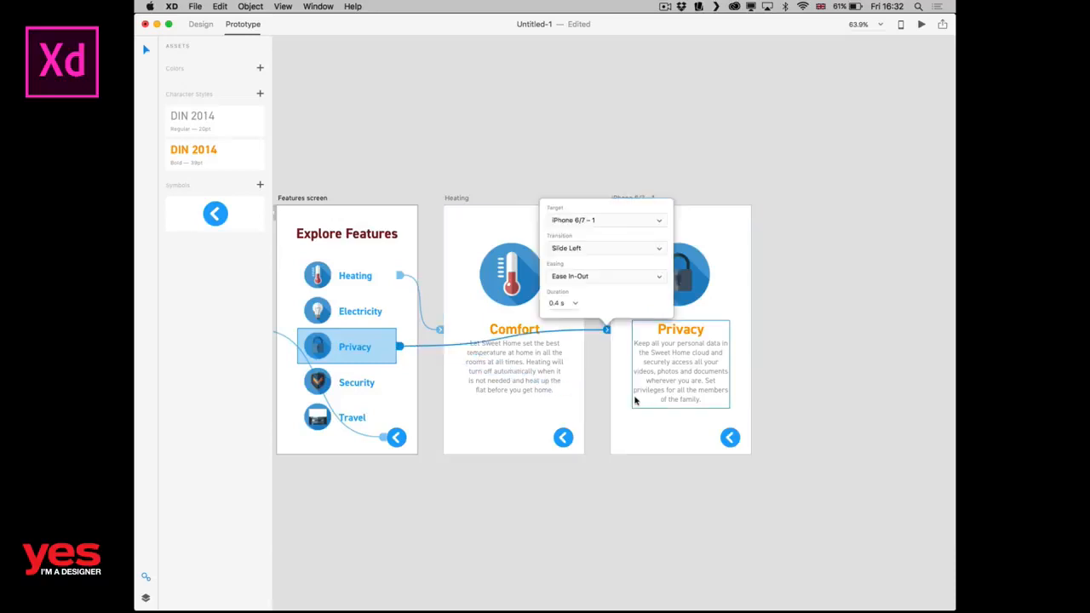
# Try the Slide Right transition on the Privacy item's link, and set it back to Slide Left.
pyautogui.click(573, 248)
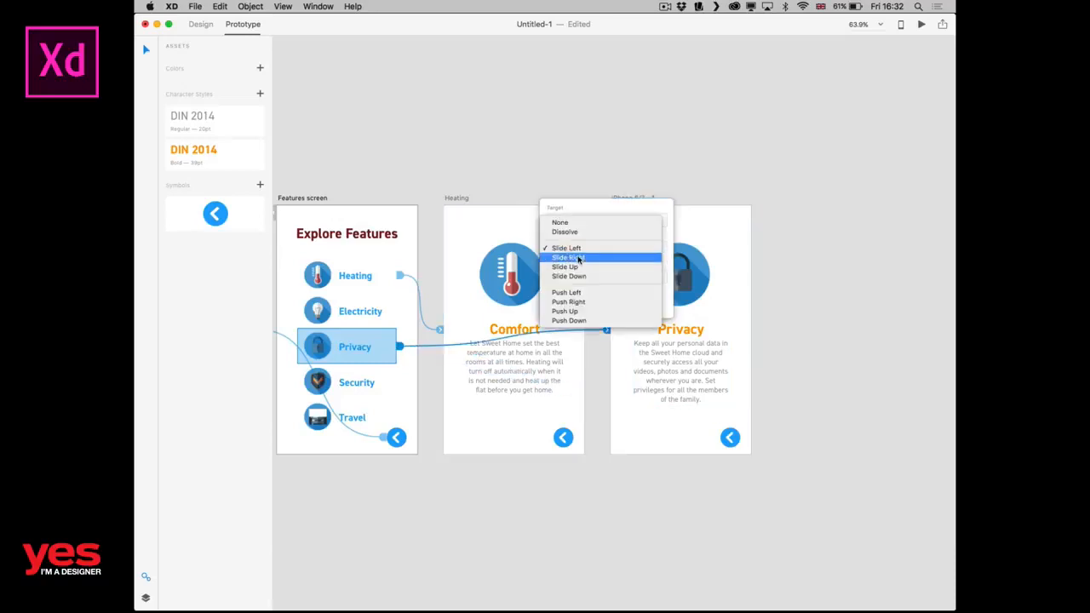
pyautogui.click(576, 258)
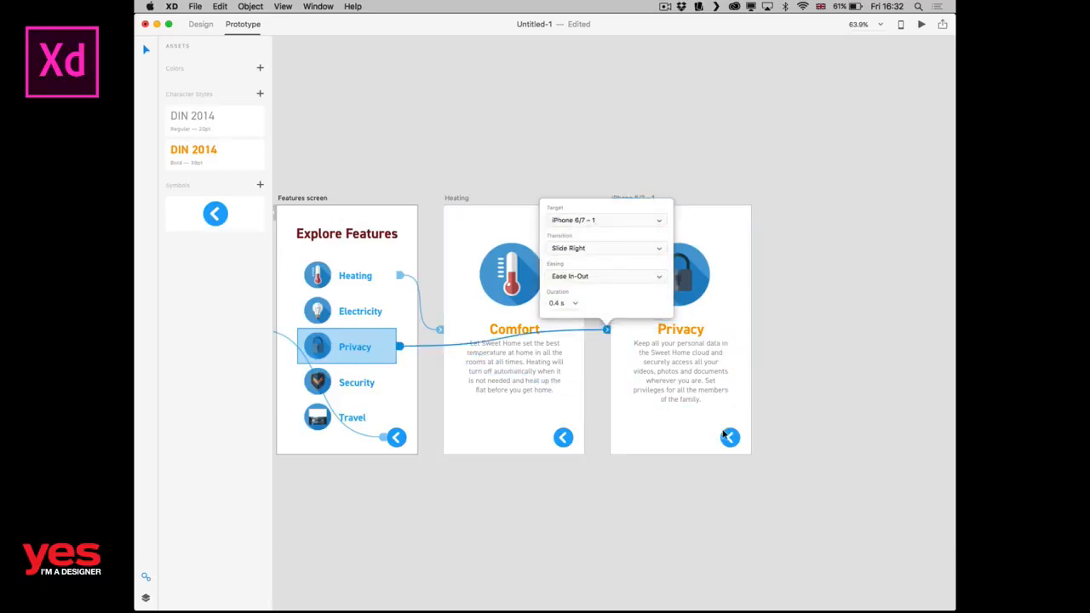
pyautogui.click(578, 247)
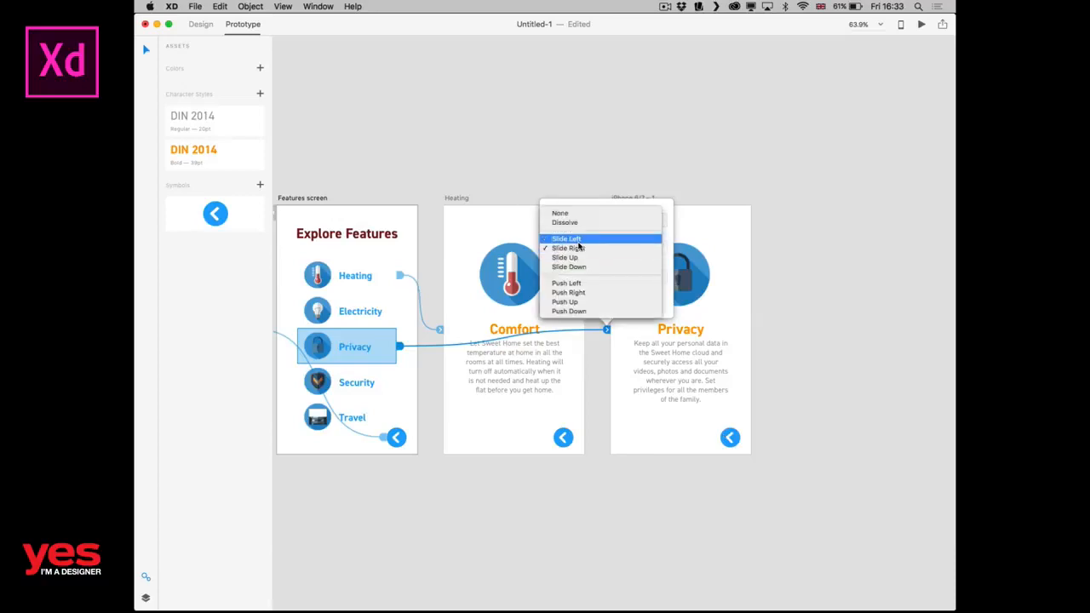
pyautogui.click(578, 242)
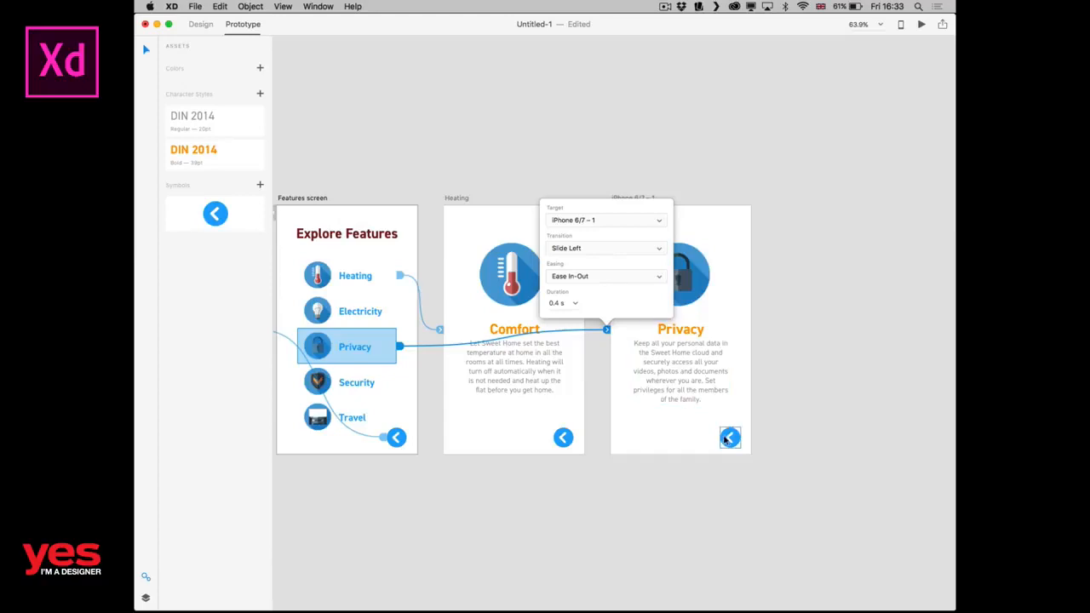
# Link the Privacy artboard's back arrow to the Features screen with a Slide Right transition.
pyautogui.click(731, 438)
pyautogui.moveTo(742, 439); pyautogui.dragTo(393, 370)
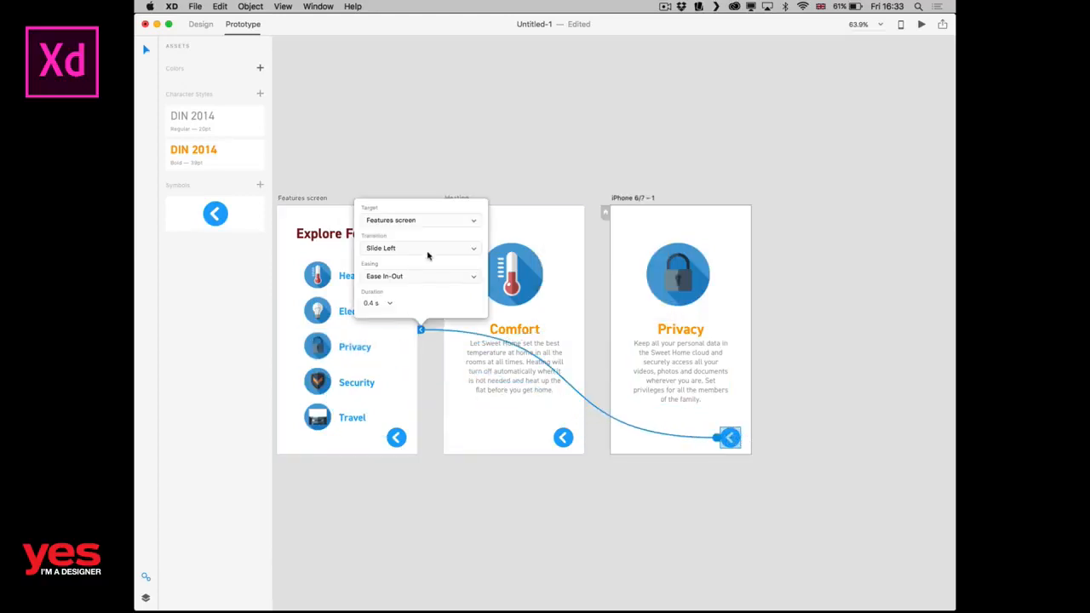
pyautogui.click(405, 251)
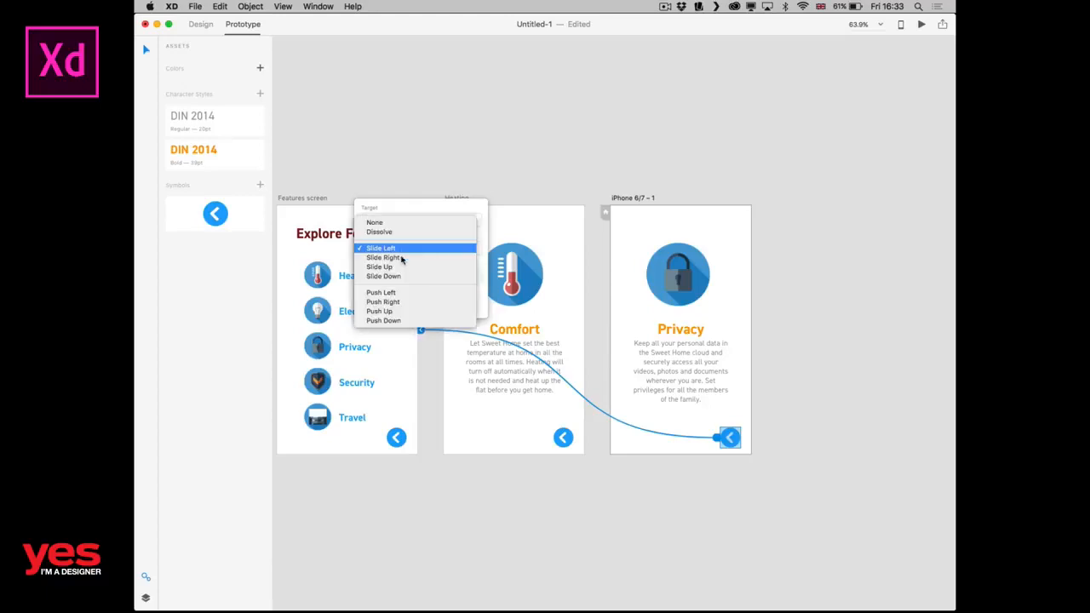
pyautogui.click(408, 259)
pyautogui.click(813, 298)
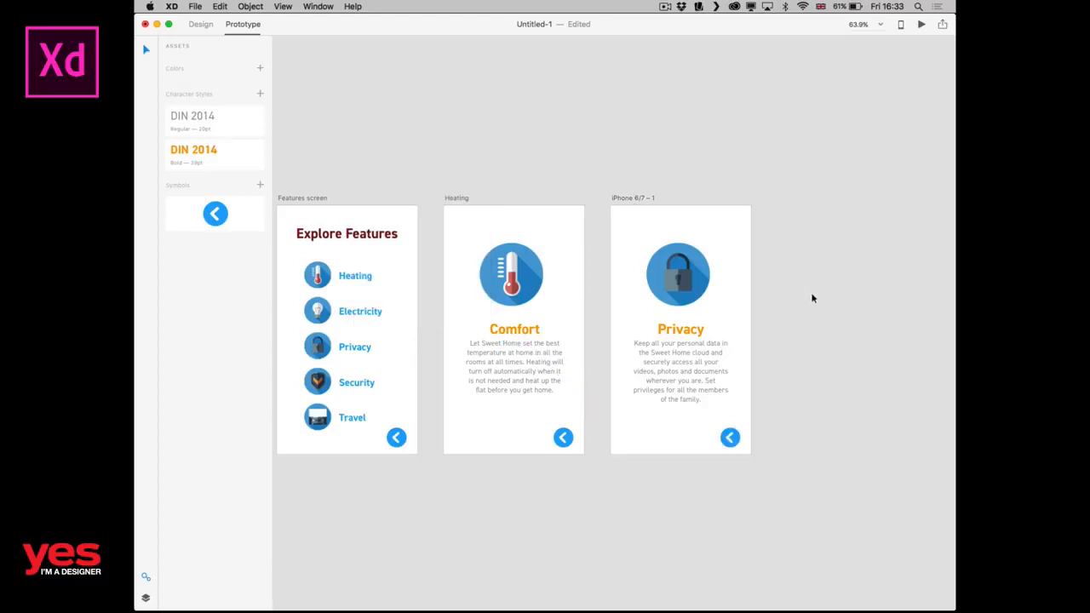
# Preview the prototype from Home, testing Explore Features, the Privacy and Heating links and their back arrows, and close the preview.
pyautogui.press('super+Return')
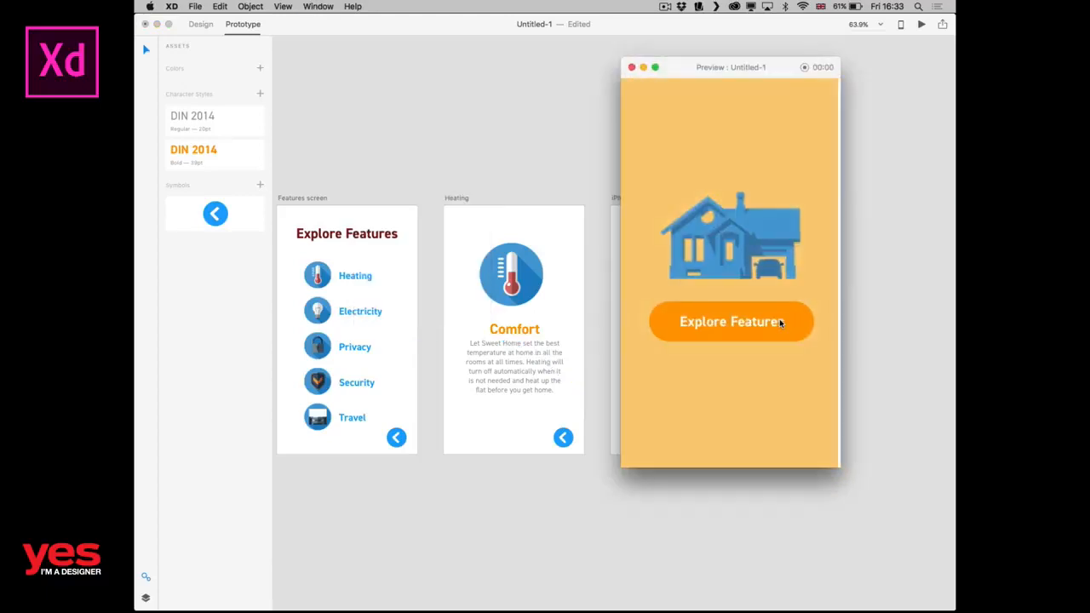
pyautogui.click(778, 322)
pyautogui.click(726, 299)
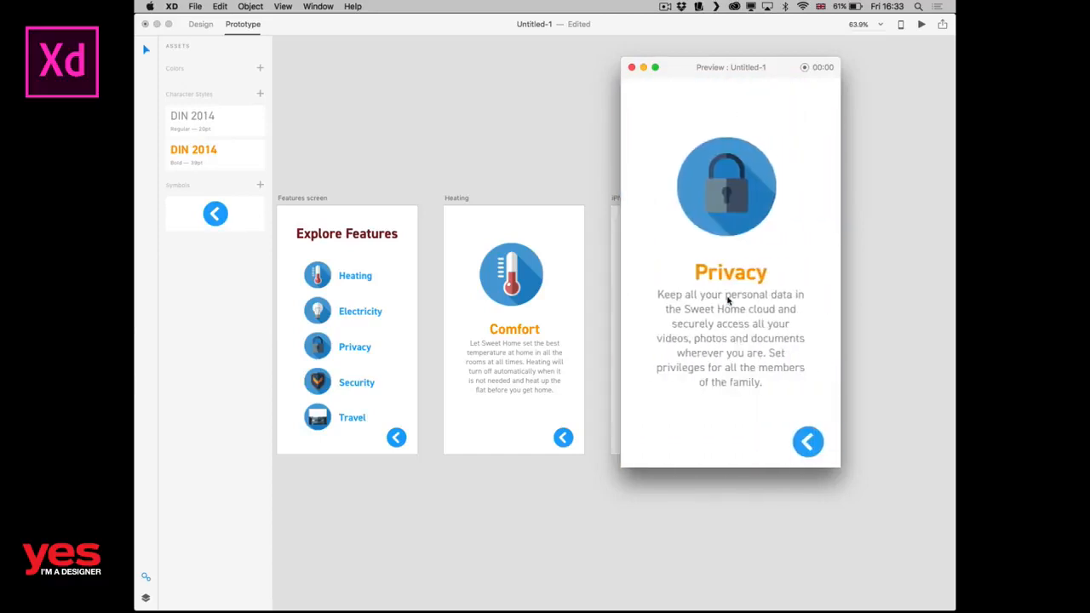
pyautogui.click(806, 442)
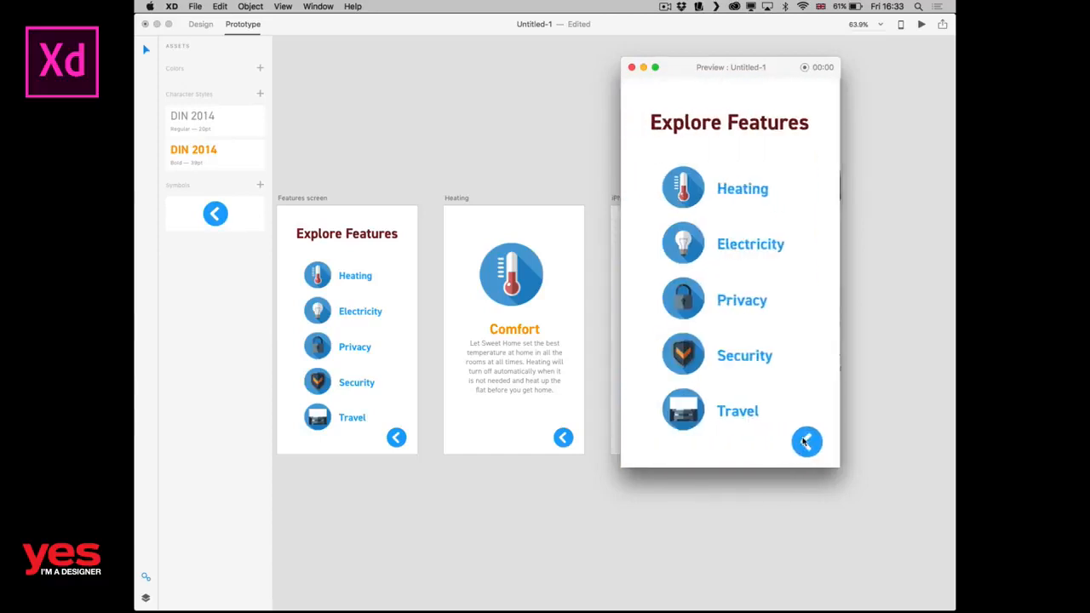
pyautogui.click(724, 189)
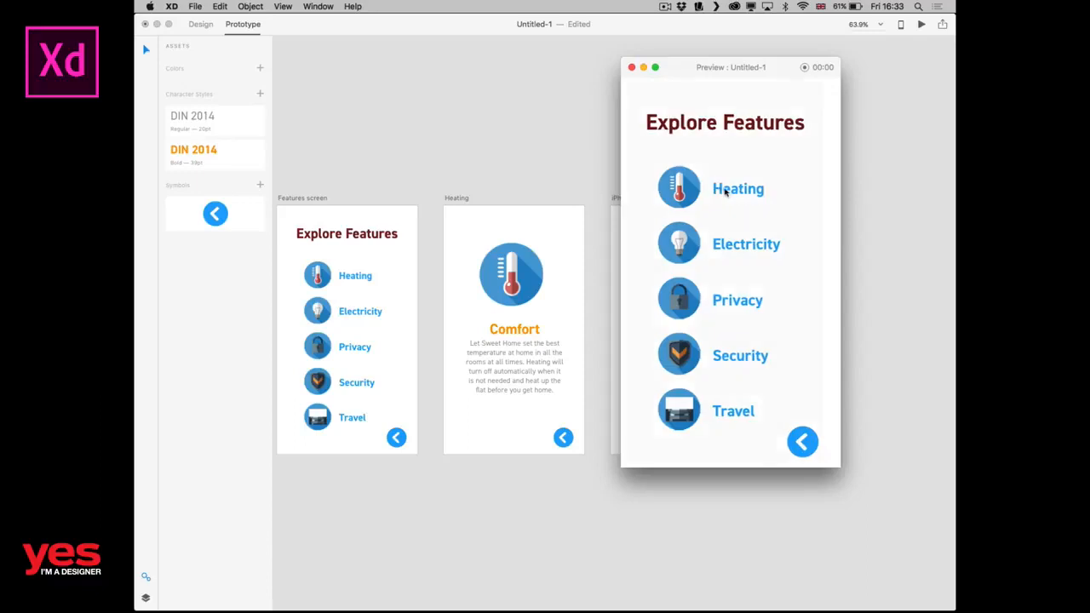
pyautogui.click(807, 441)
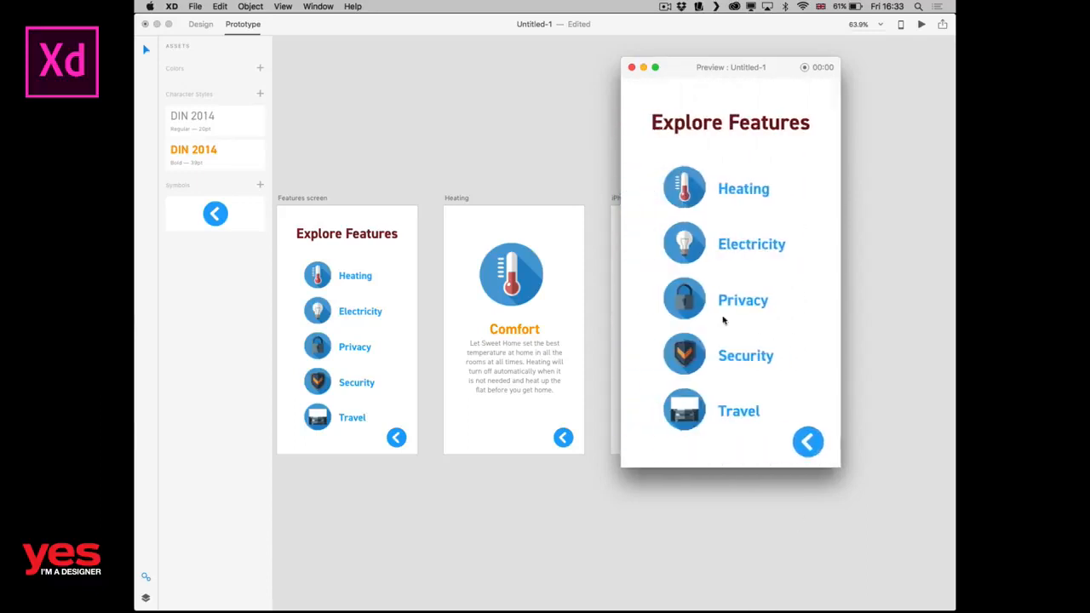
pyautogui.click(632, 67)
# Change the Heating label on the Features screen to Comfort.
pyautogui.click(507, 331)
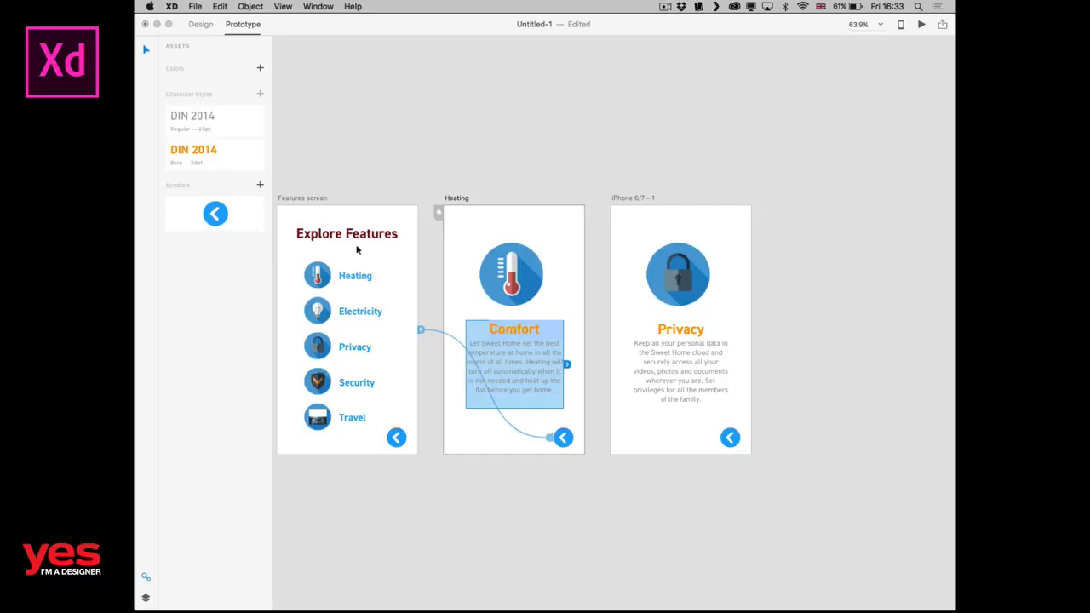
pyautogui.click(355, 283)
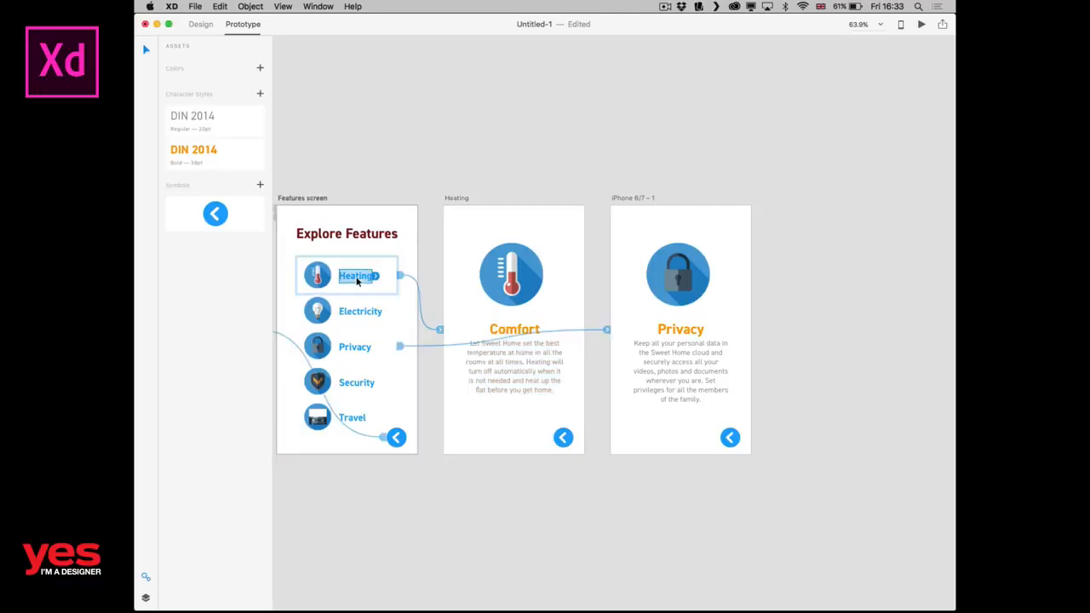
pyautogui.doubleClick(356, 280)
pyautogui.write('Co')
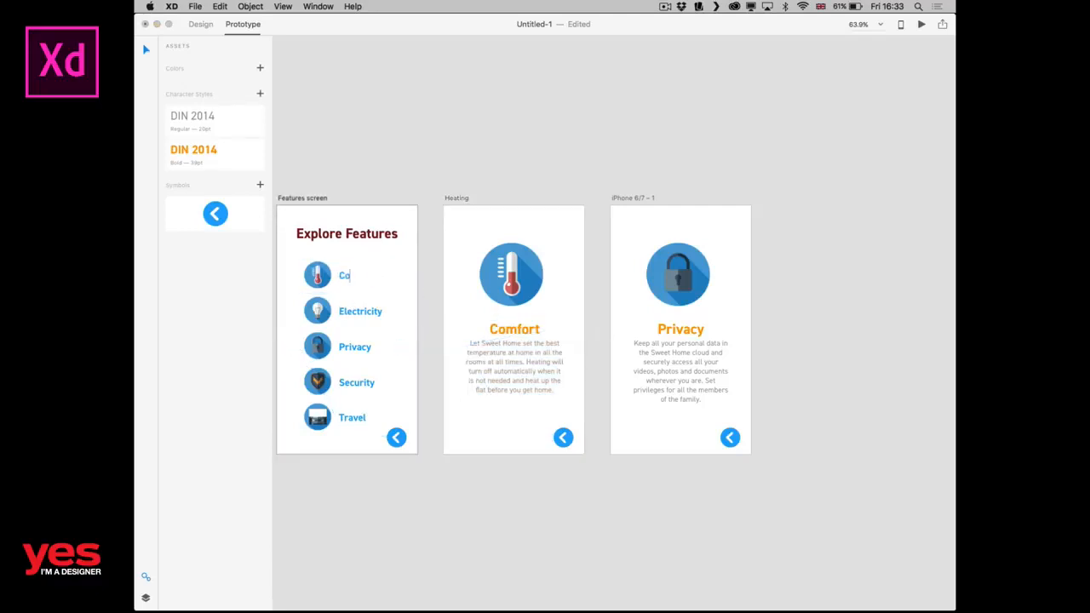
pyautogui.write('mfort')
pyautogui.press('Escape')
pyautogui.click(409, 168)
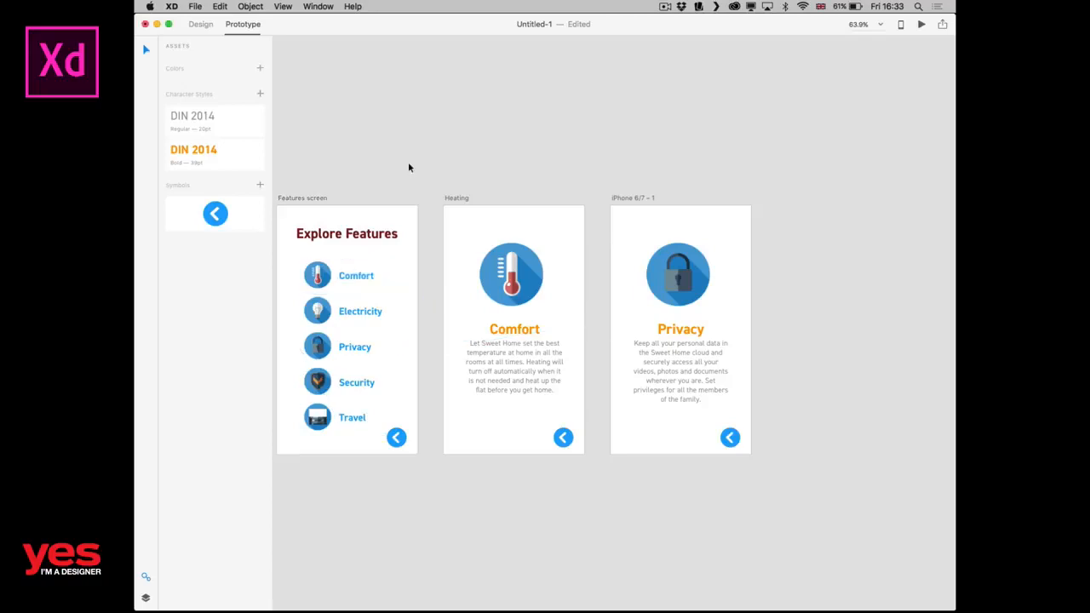
# Preview the prototype again, following the Comfort and Privacy links and returning to the features list from each.
pyautogui.press('super+Return')
pyautogui.click(745, 327)
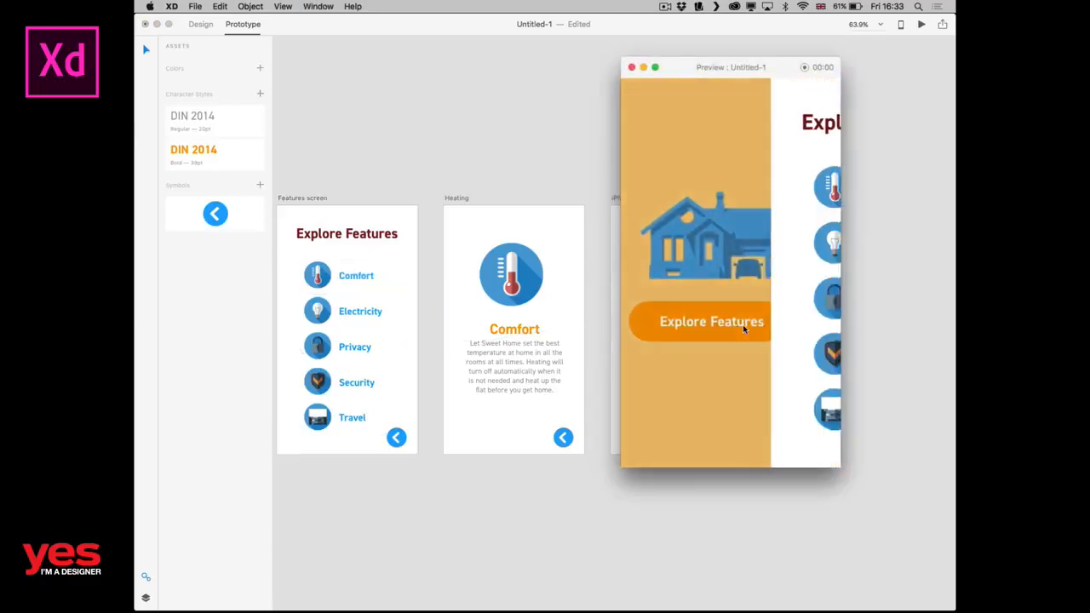
pyautogui.click(761, 188)
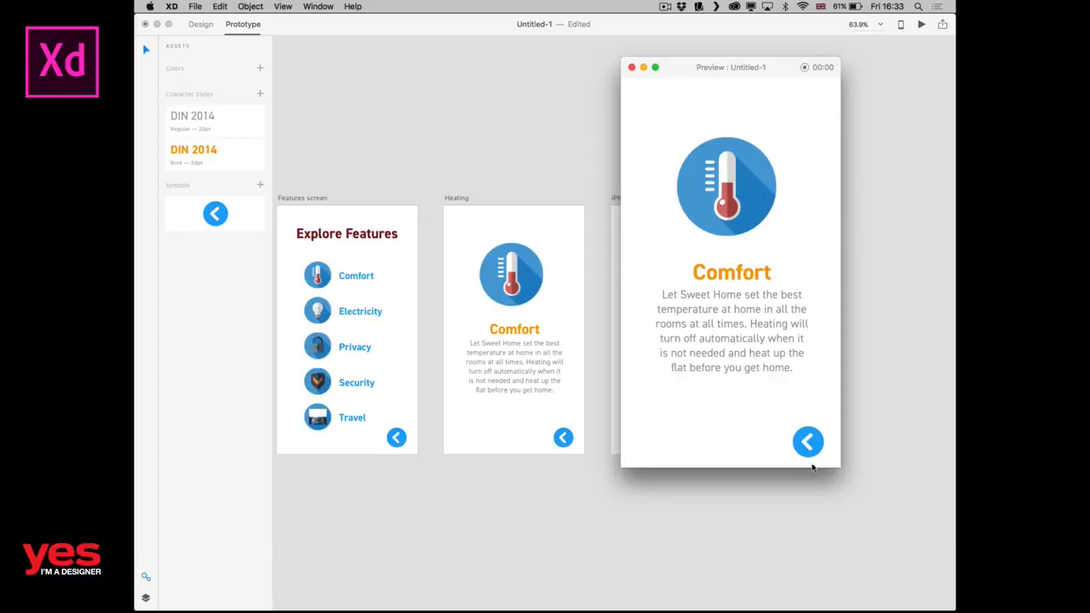
pyautogui.click(801, 454)
pyautogui.click(742, 301)
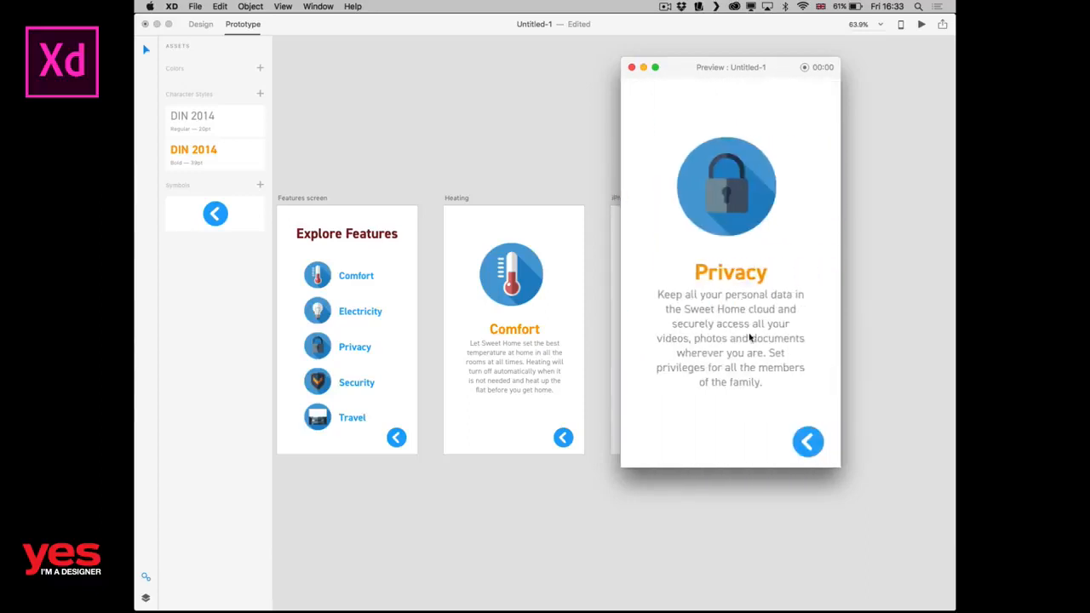
pyautogui.click(801, 445)
pyautogui.moveTo(726, 68); pyautogui.dragTo(448, 128)
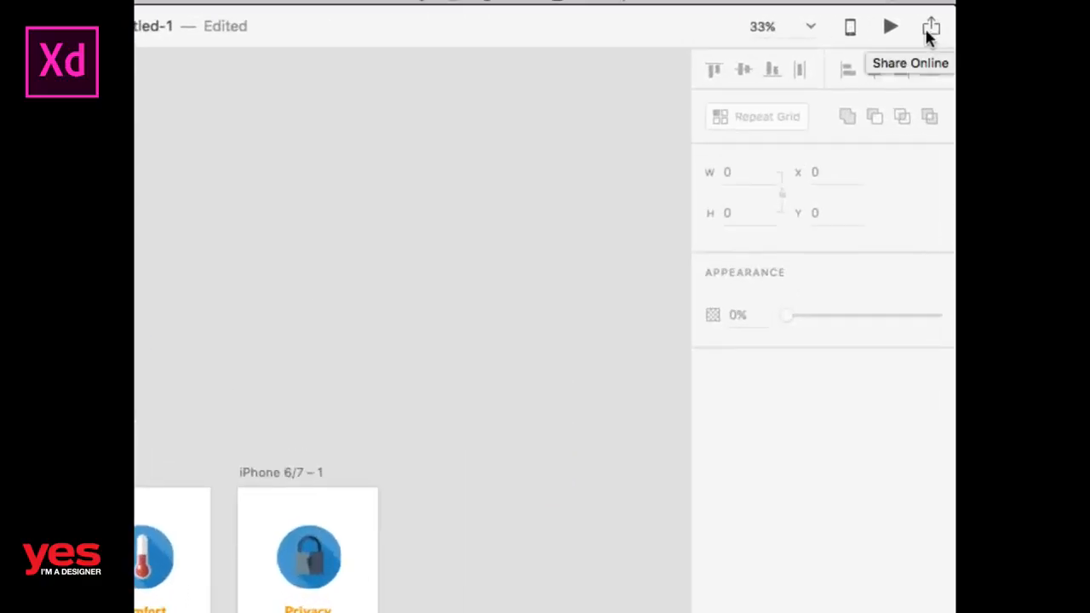
# Open the online sharing settings and title the shared prototype Sweet Home.
pyautogui.click(928, 31)
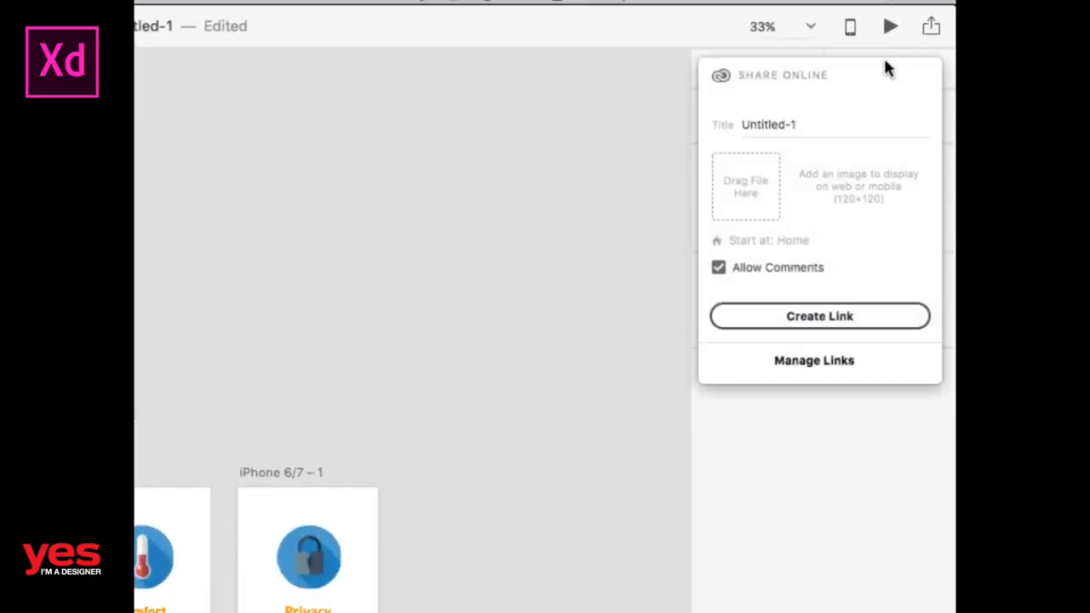
pyautogui.moveTo(798, 121); pyautogui.dragTo(697, 124)
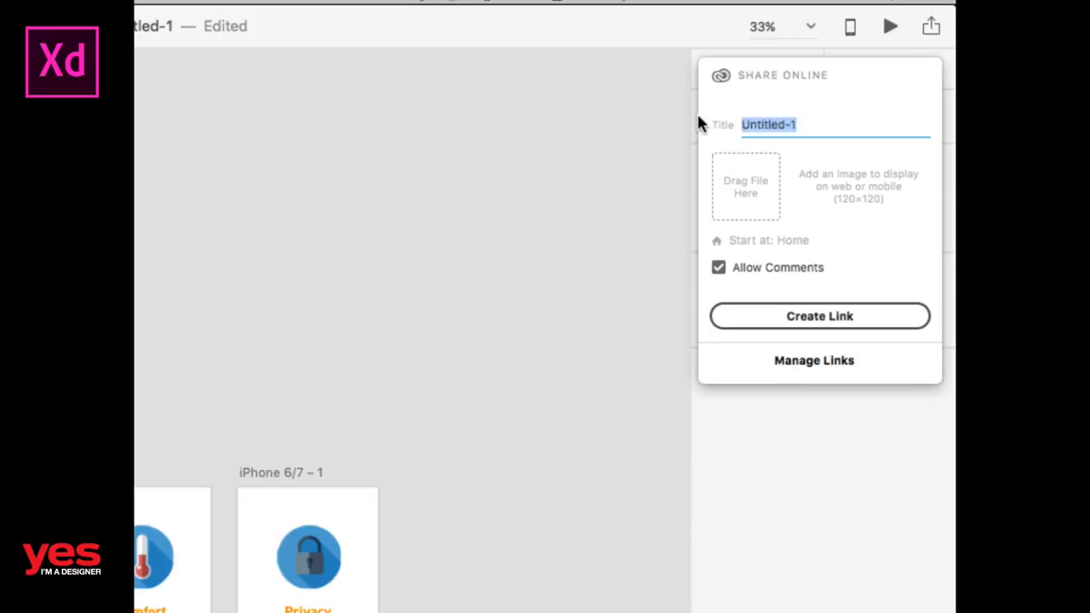
pyautogui.write('Sweet H')
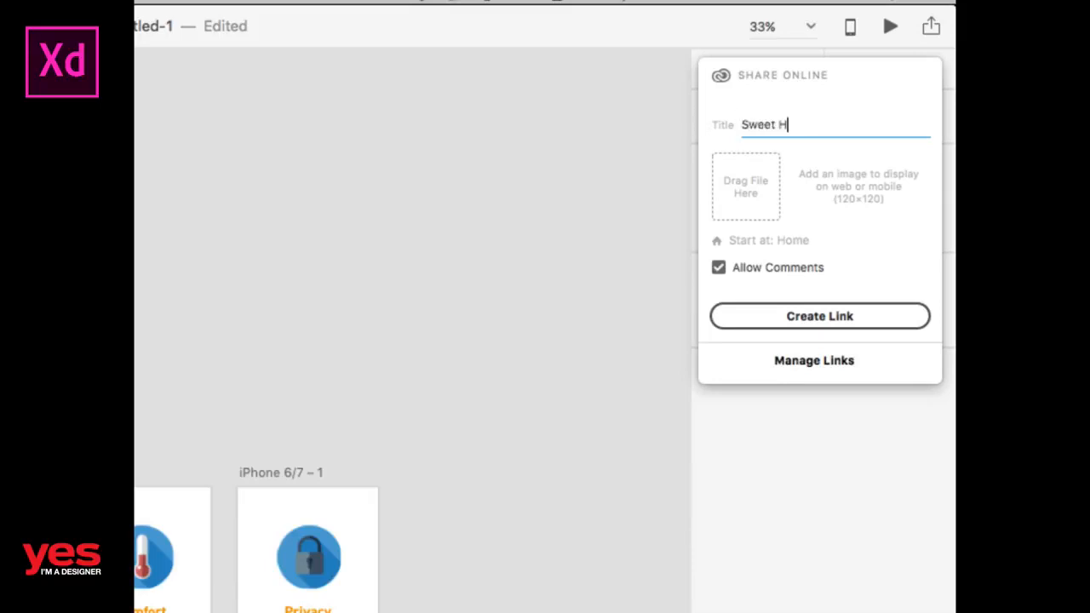
pyautogui.write('ome')
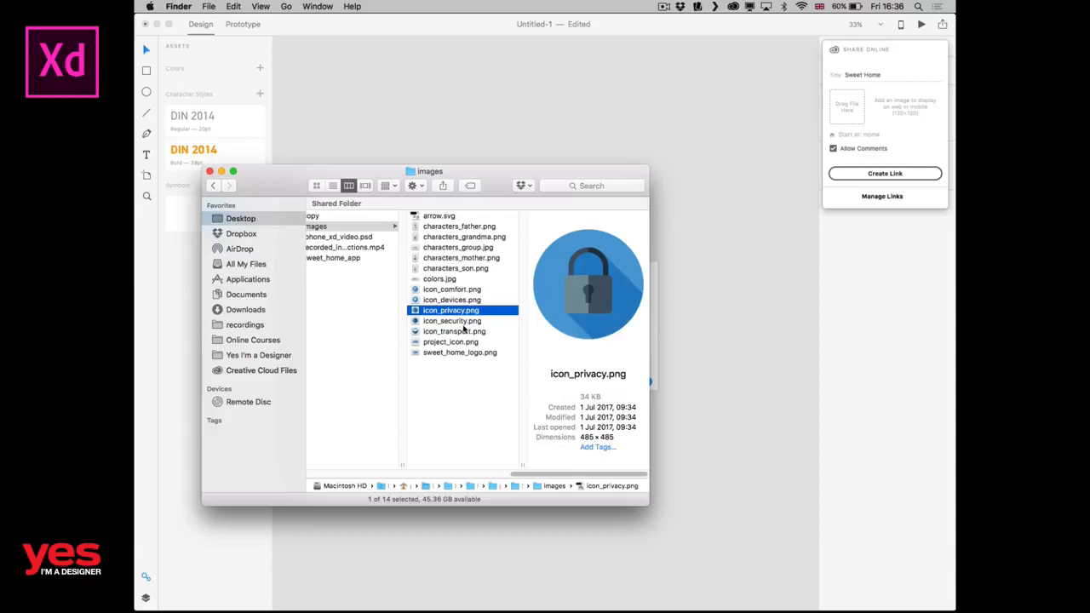
# Add project_icon.png from the images folder in Finder as the share image and create the link.
pyautogui.click(438, 342)
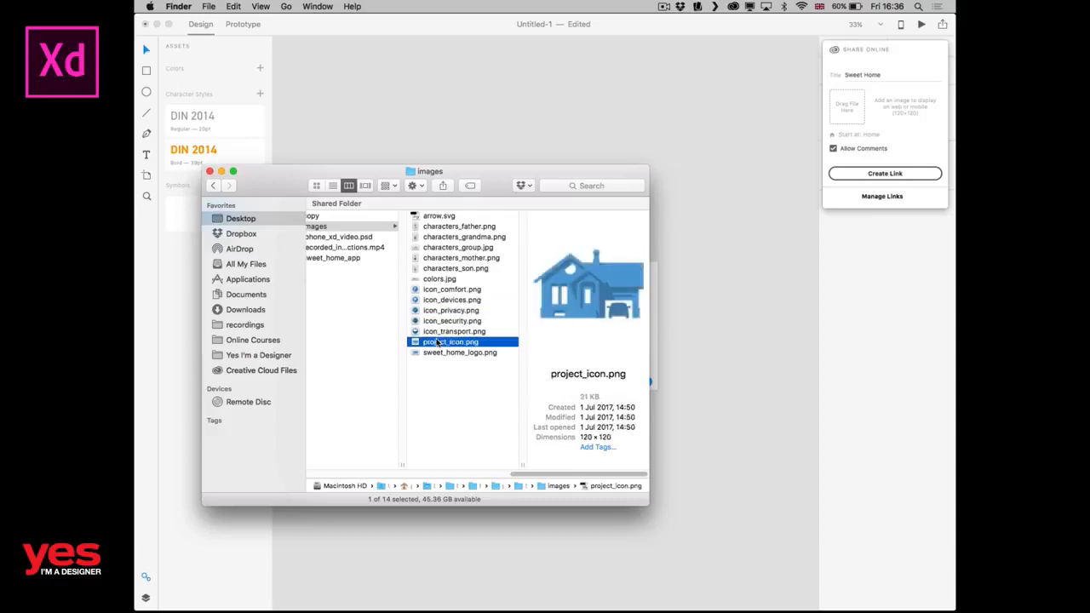
pyautogui.moveTo(438, 341); pyautogui.dragTo(849, 106)
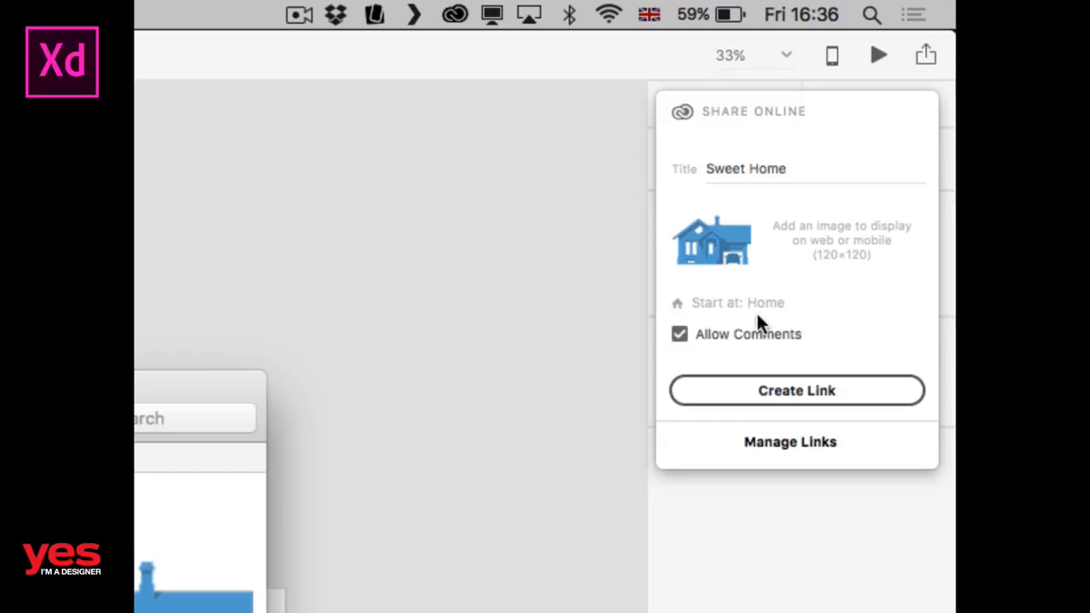
pyautogui.click(733, 392)
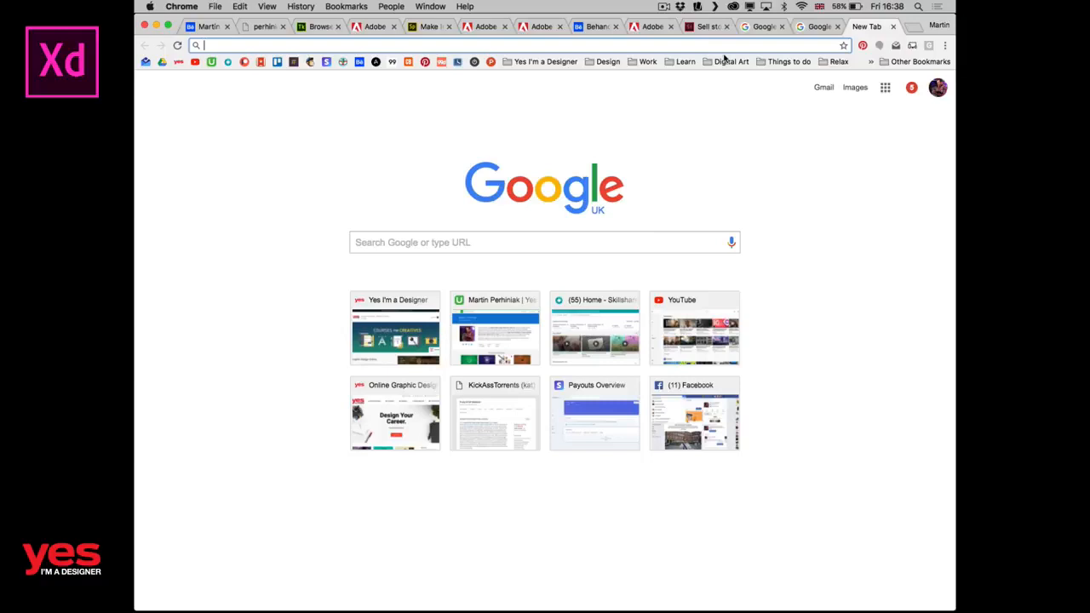
# Open the shared prototype link in a new Chrome tab and test Explore Features and the Comfort link.
pyautogui.press('Return')
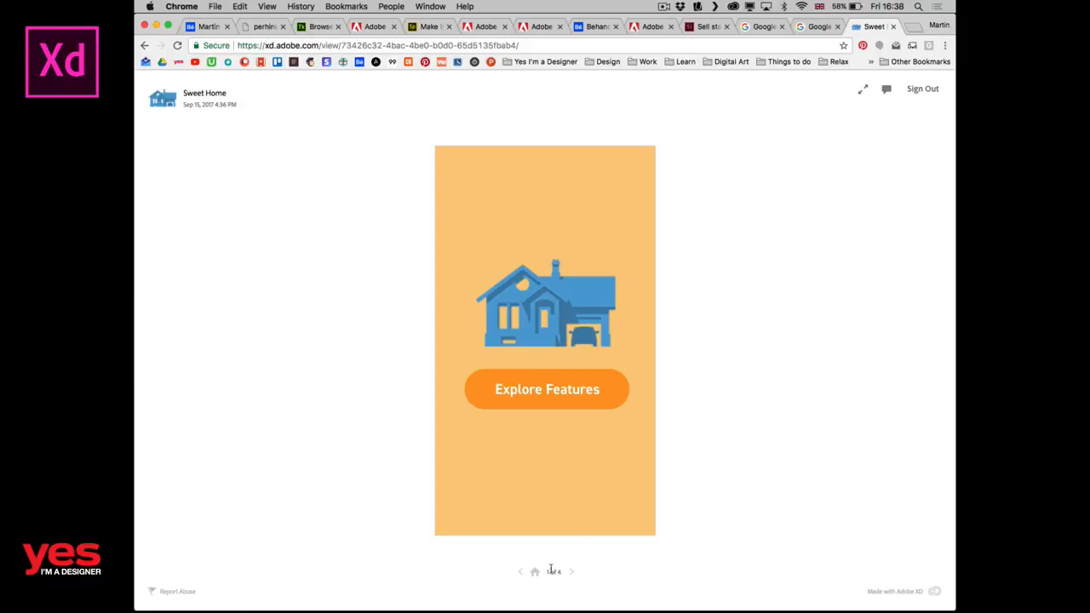
pyautogui.click(534, 400)
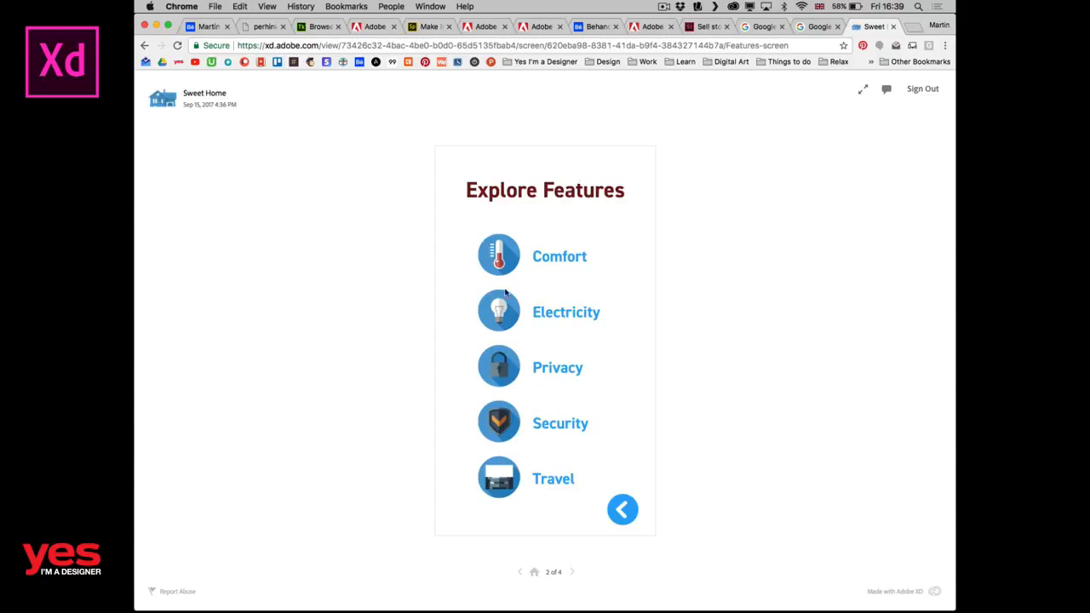
pyautogui.click(543, 256)
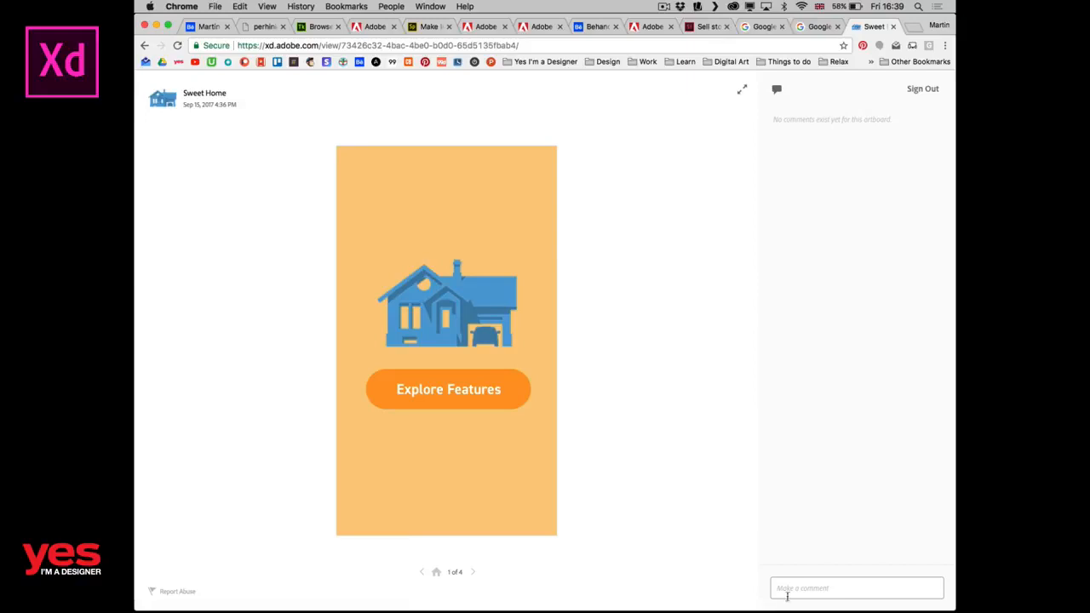
# Comment "Main screen icon is pixellated" on the shared Home screen and pin it to the house's garage.
pyautogui.click(797, 588)
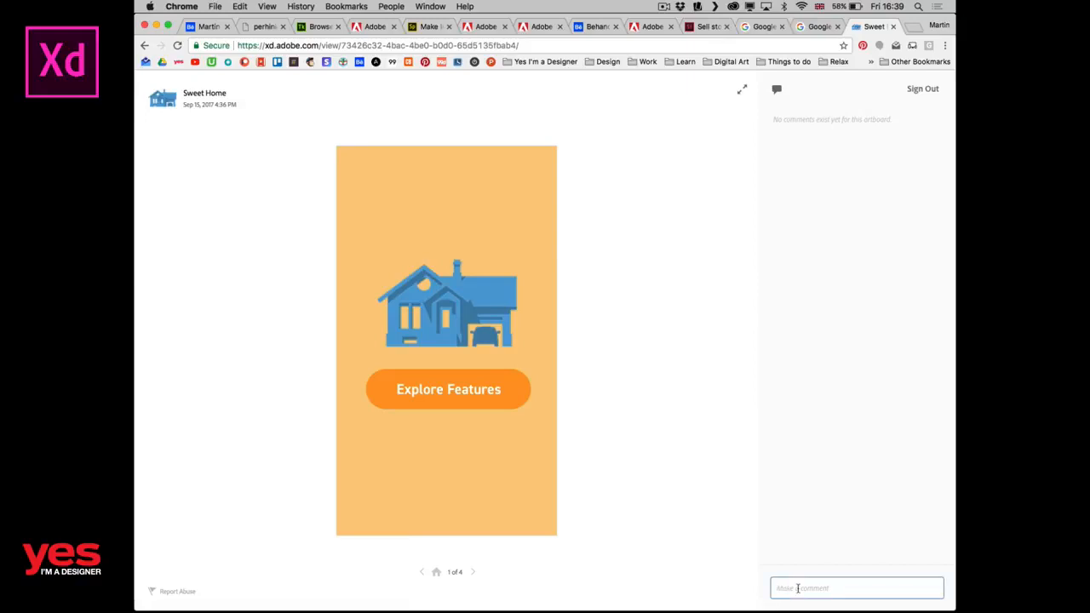
pyautogui.write('Main screen icon is')
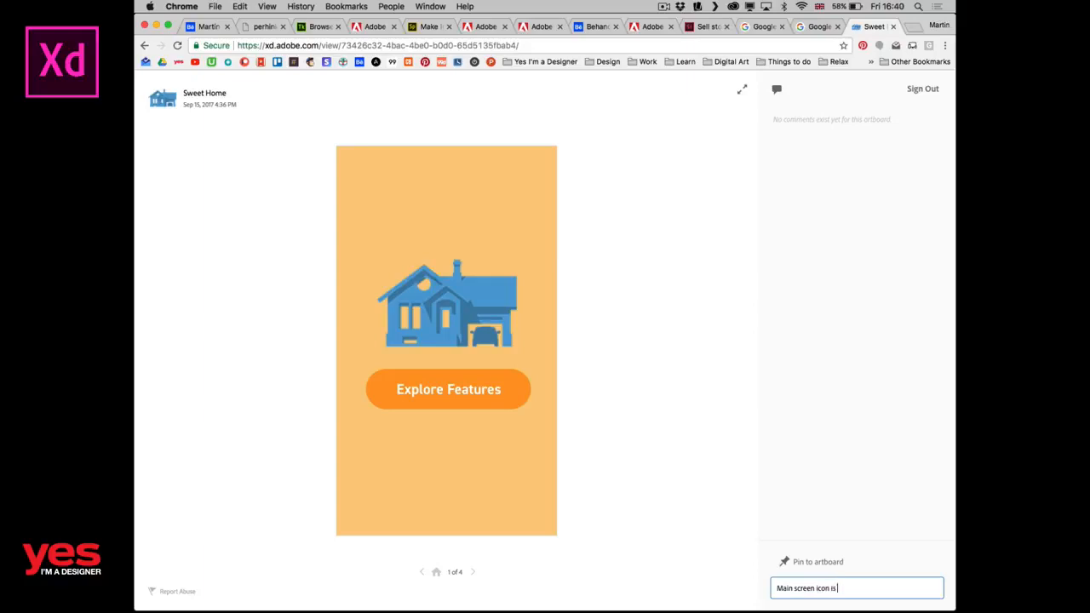
pyautogui.write(' pixellated')
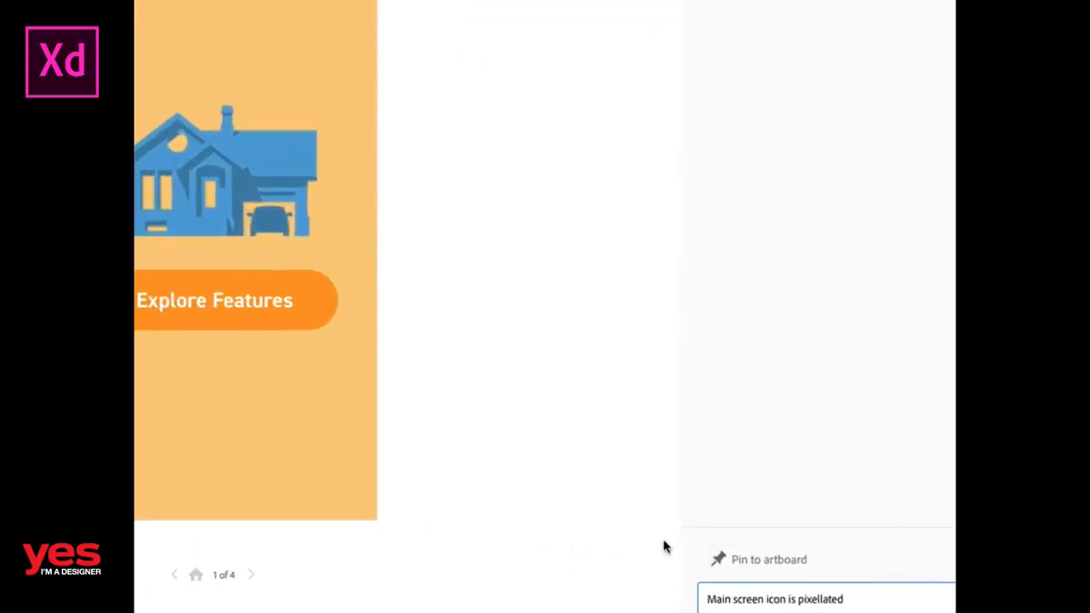
pyautogui.click(720, 561)
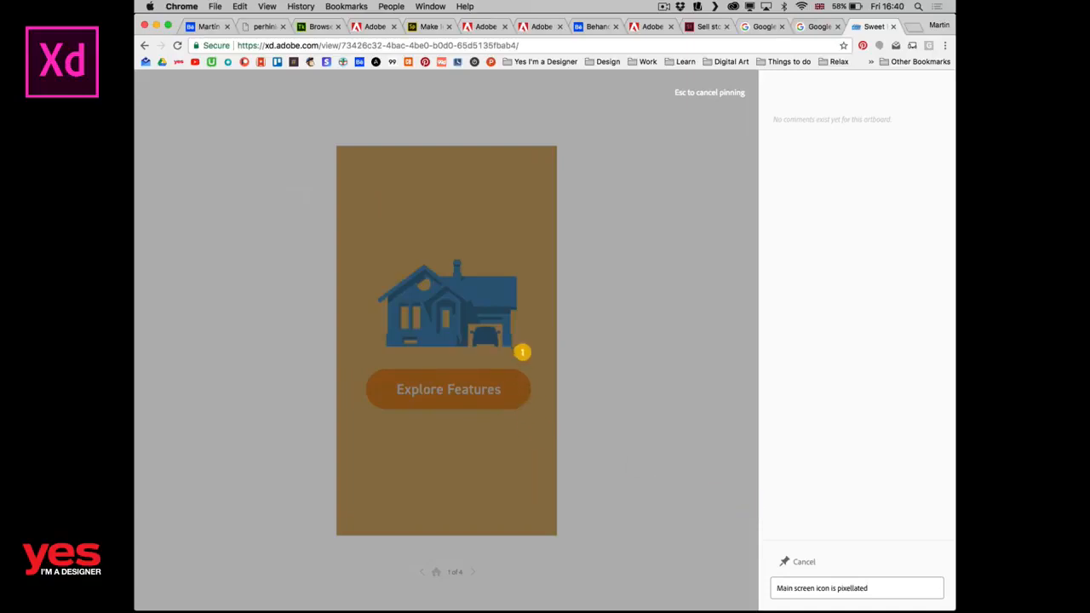
pyautogui.click(500, 342)
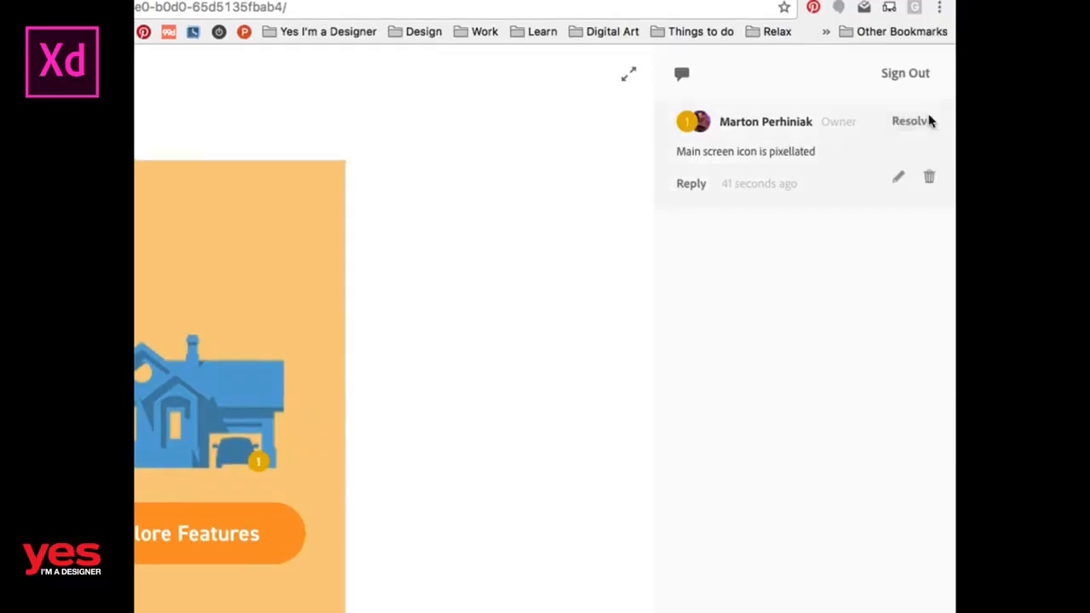
# Resolve the pinned comment on the Home screen and view the resolved comments.
pyautogui.click(895, 127)
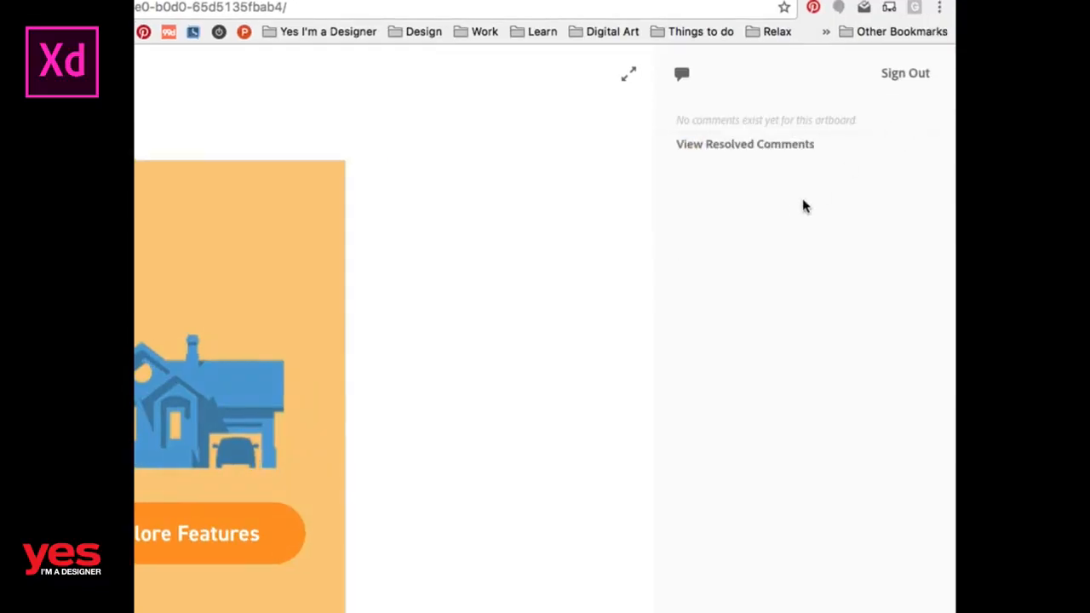
pyautogui.click(717, 150)
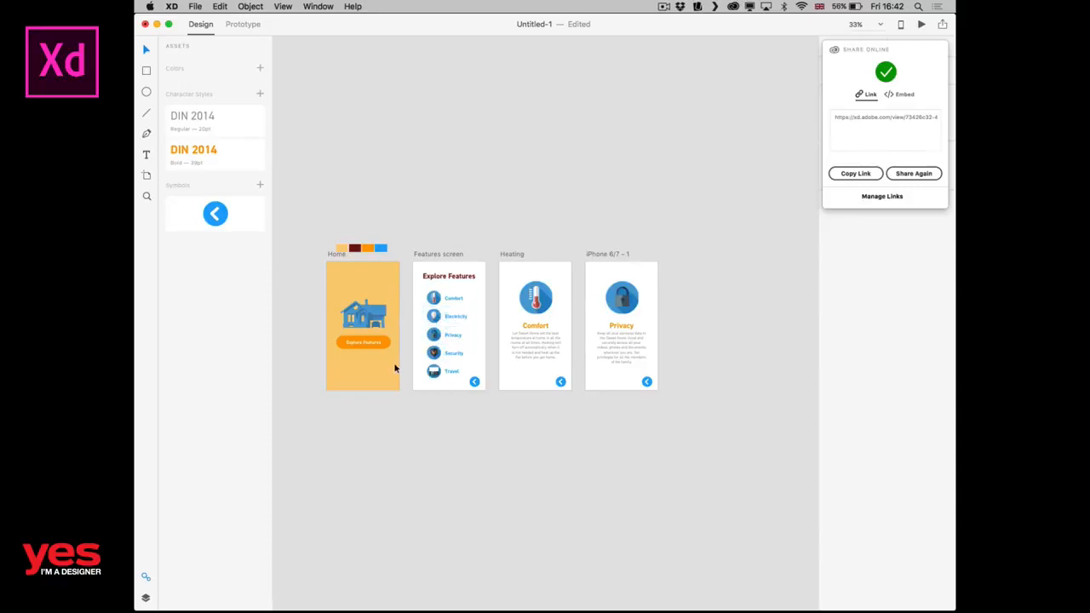
# Open the export settings for the Heating screen's icon and text, and compare the SVG and PNG format options.
pyautogui.press('super+1')
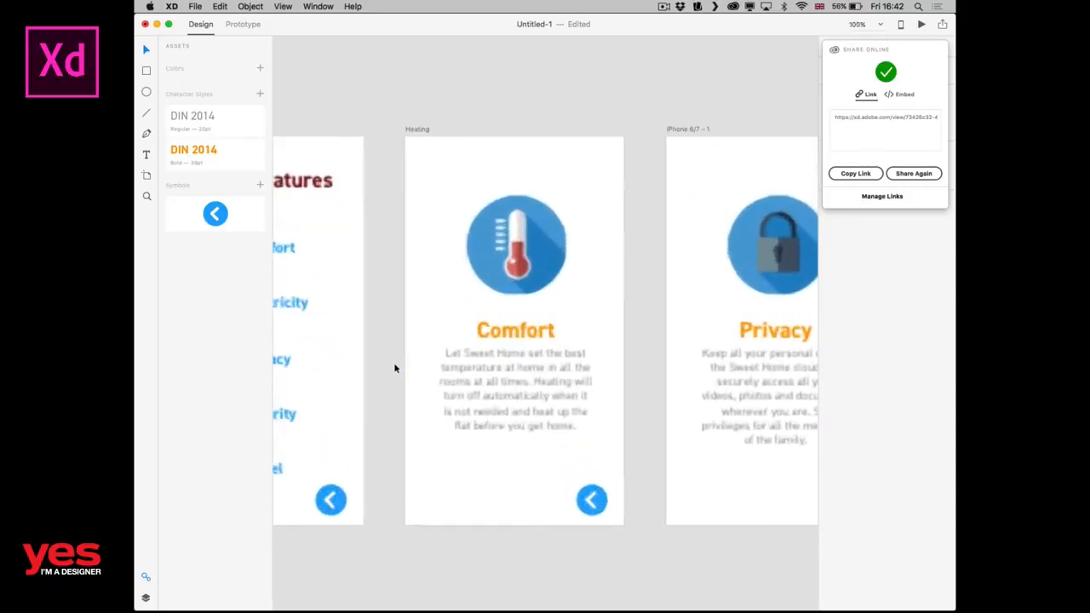
pyautogui.moveTo(616, 470); pyautogui.dragTo(445, 265)
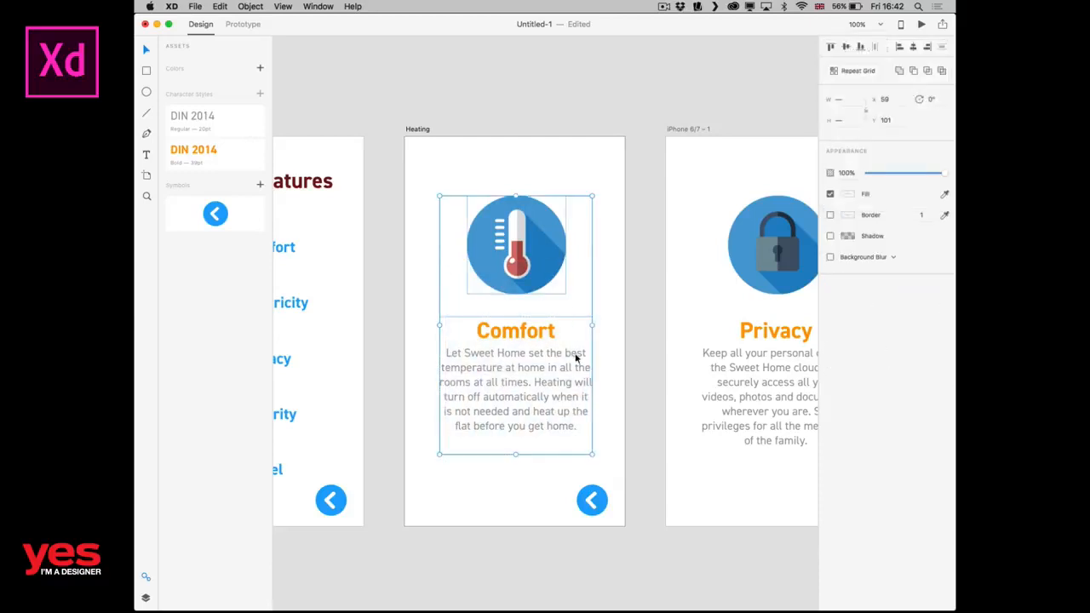
pyautogui.click(195, 6)
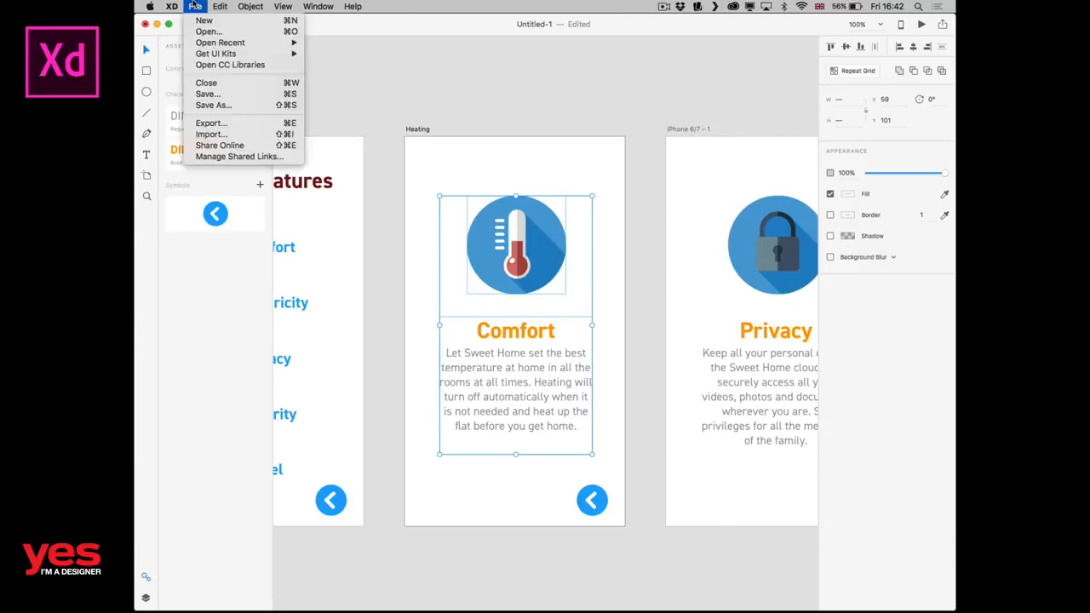
pyautogui.click(223, 123)
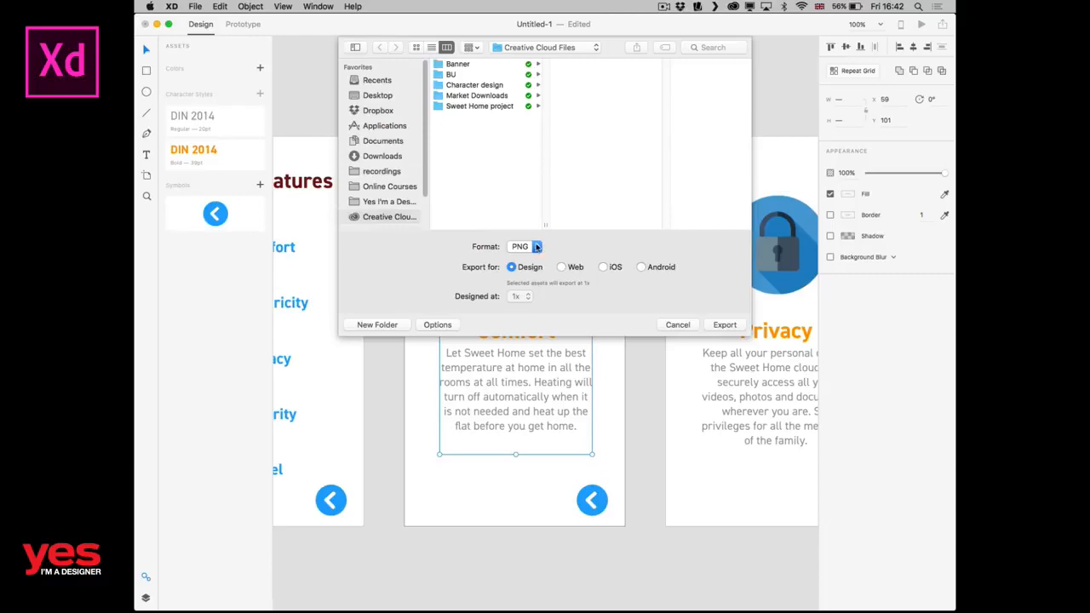
pyautogui.click(537, 246)
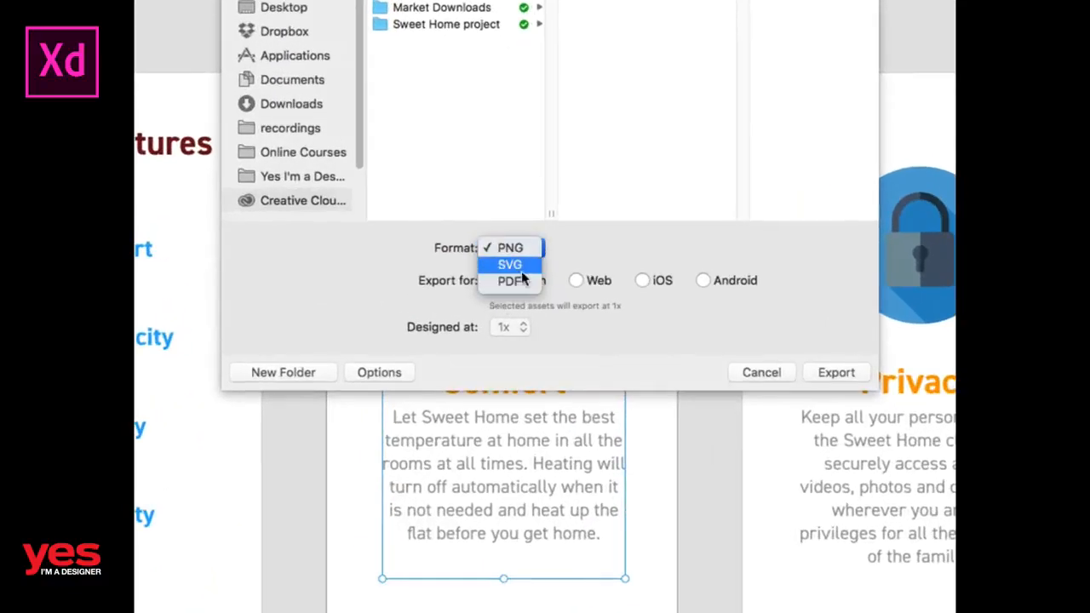
pyautogui.click(511, 248)
pyautogui.click(521, 249)
pyautogui.click(510, 266)
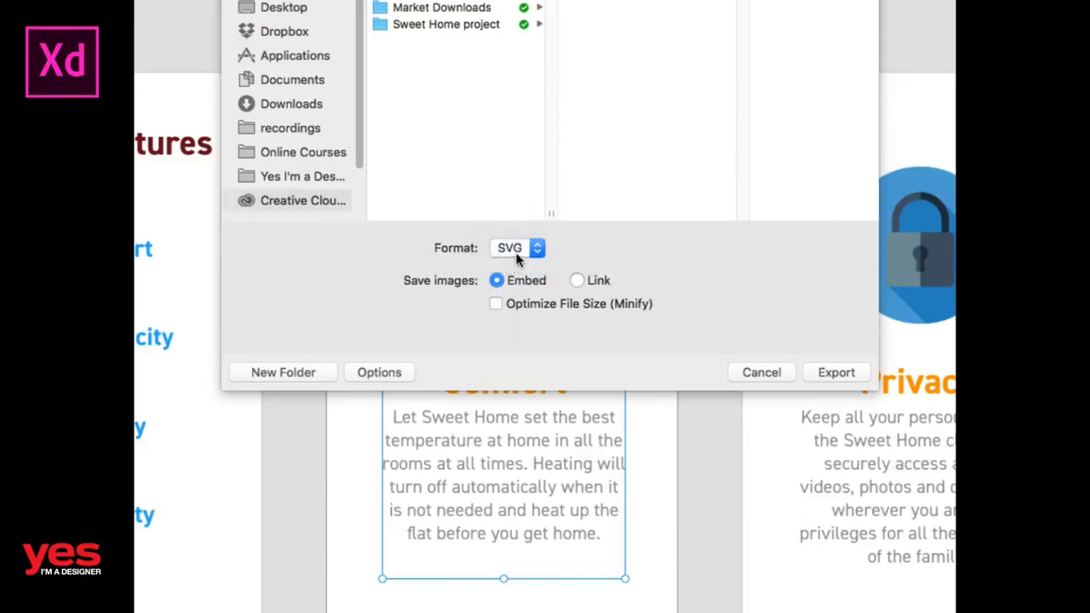
pyautogui.click(518, 249)
pyautogui.click(516, 231)
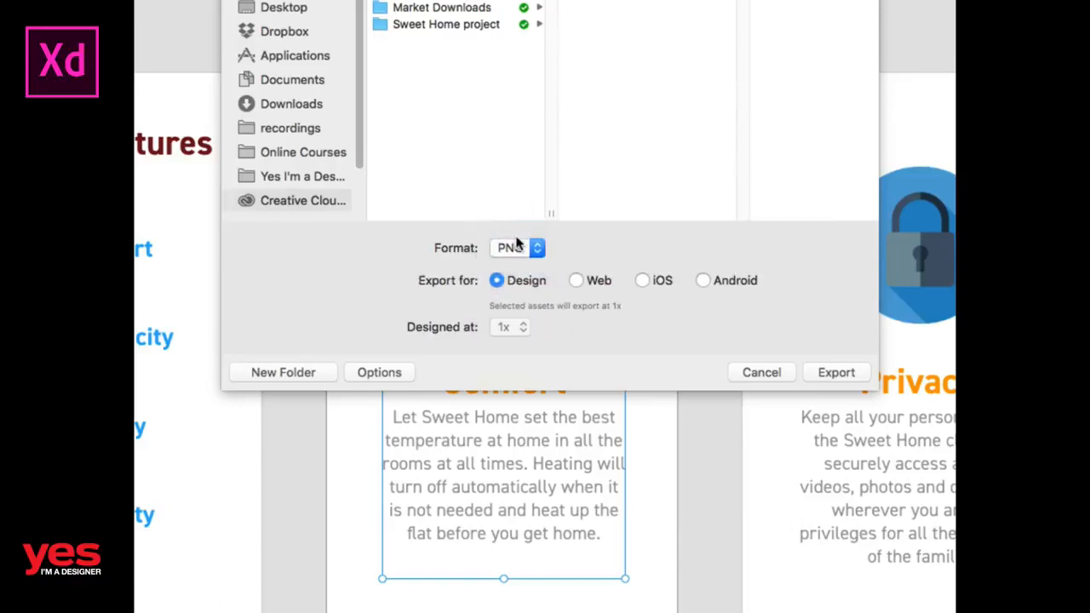
# Review the Web, iOS and Android presets for PNG export, and close the export settings without exporting.
pyautogui.click(591, 283)
pyautogui.click(656, 283)
pyautogui.click(701, 284)
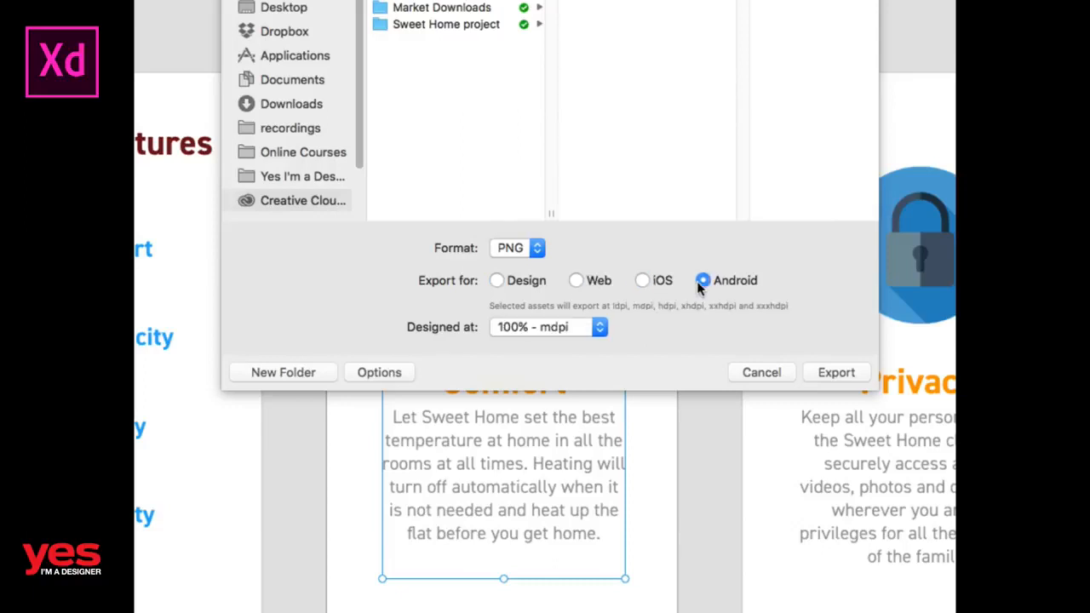
pyautogui.click(662, 280)
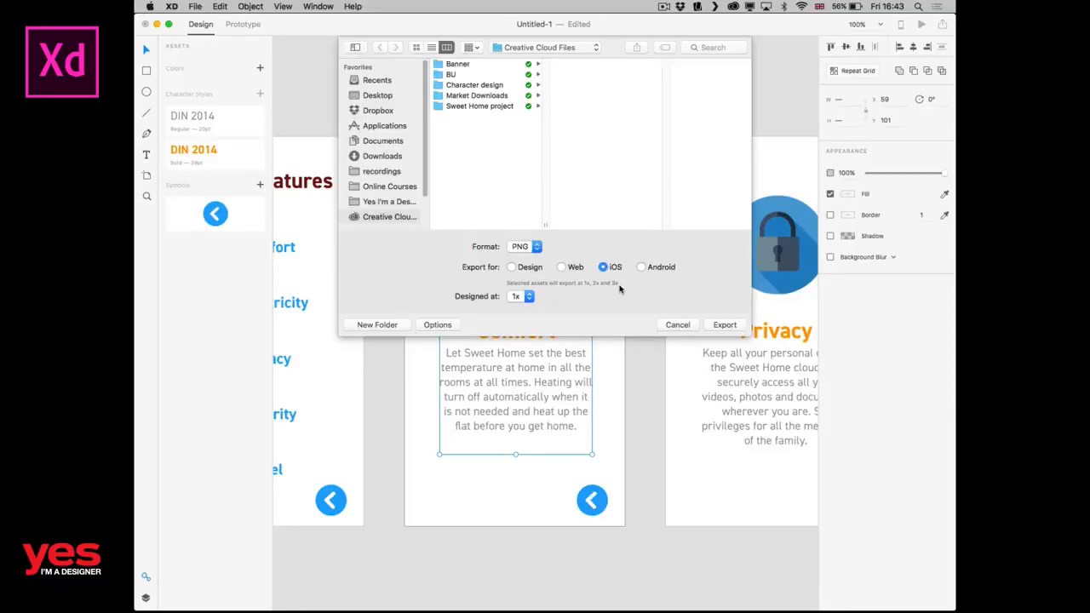
pyautogui.click(681, 325)
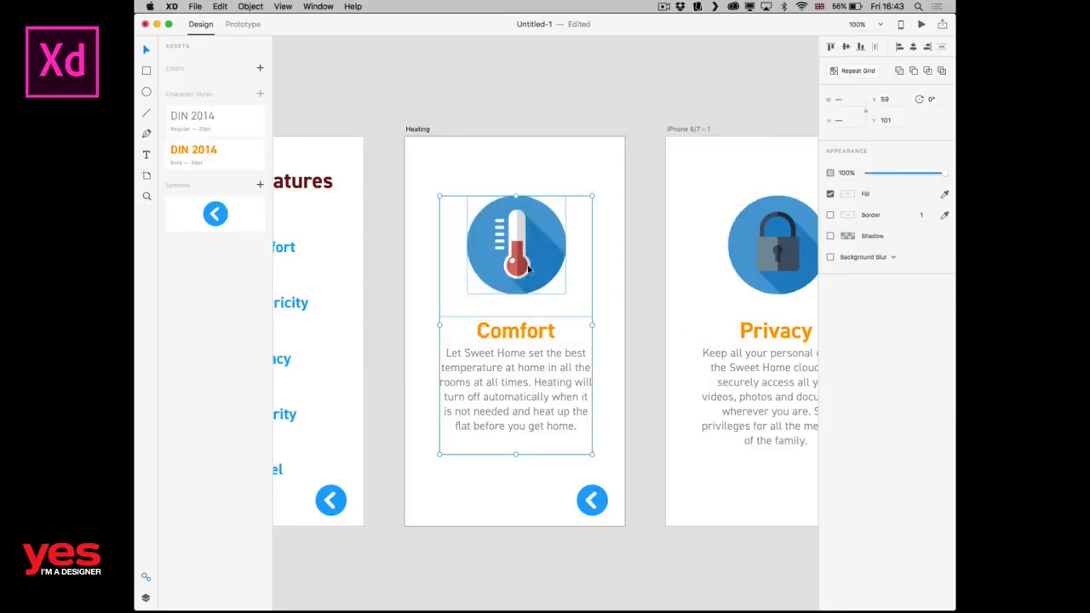
pyautogui.click(503, 151)
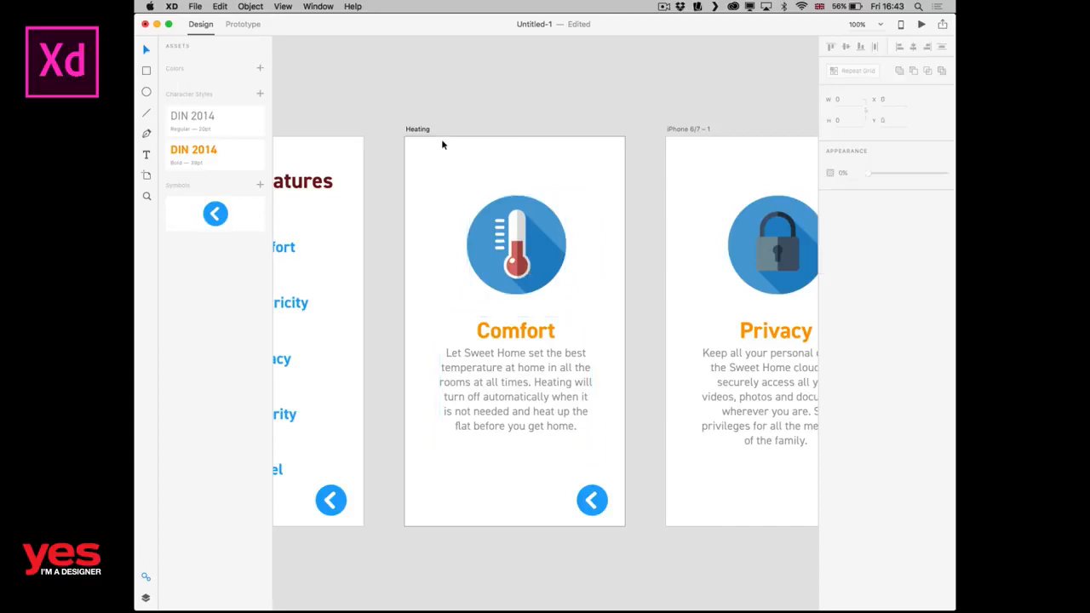
pyautogui.moveTo(419, 178); pyautogui.dragTo(583, 426)
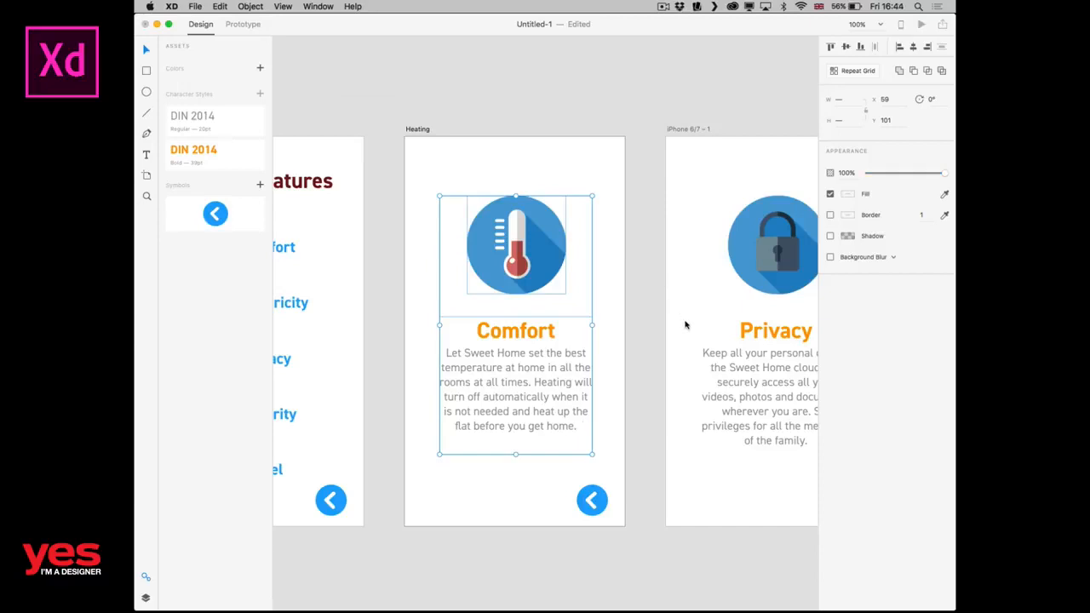
pyautogui.click(618, 160)
pyautogui.press('super+minus')
pyautogui.press('super+minus')
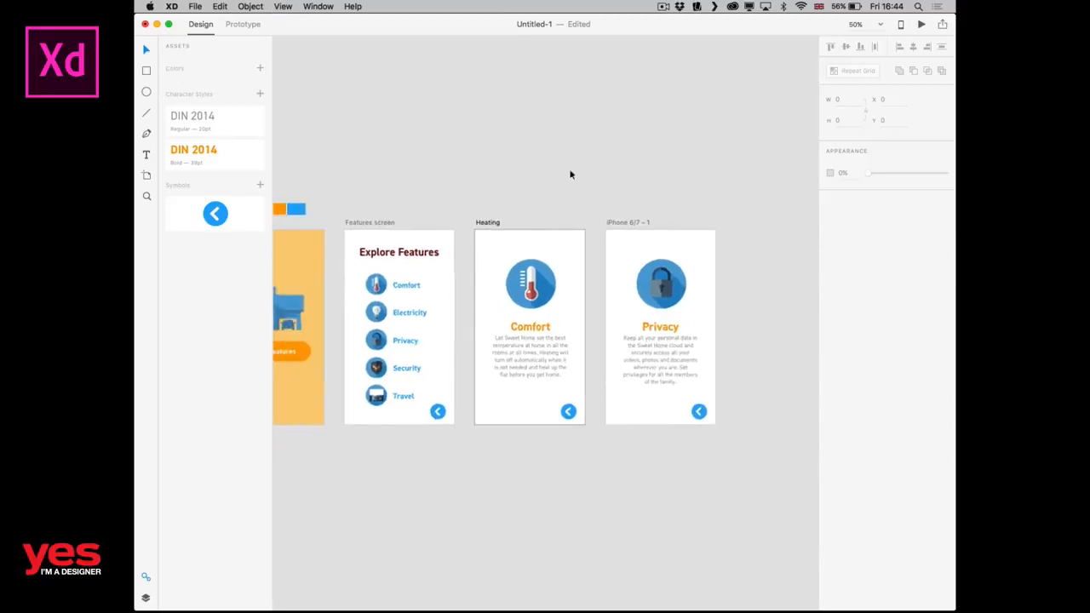
pyautogui.moveTo(468, 192); pyautogui.dragTo(579, 190)
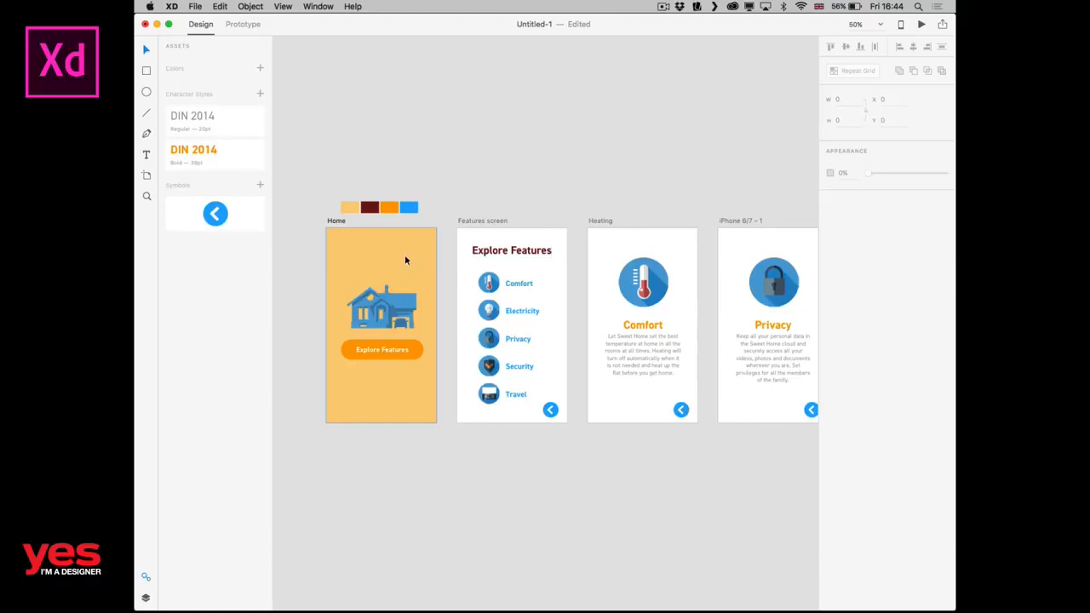
pyautogui.press('super+Tab')
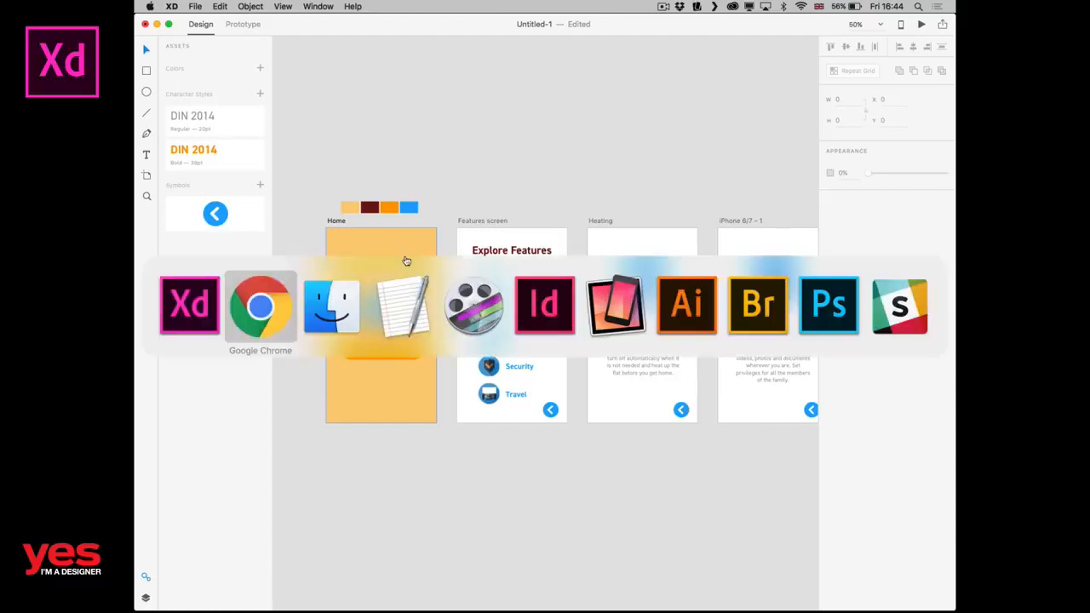
pyautogui.press('super+Tab')
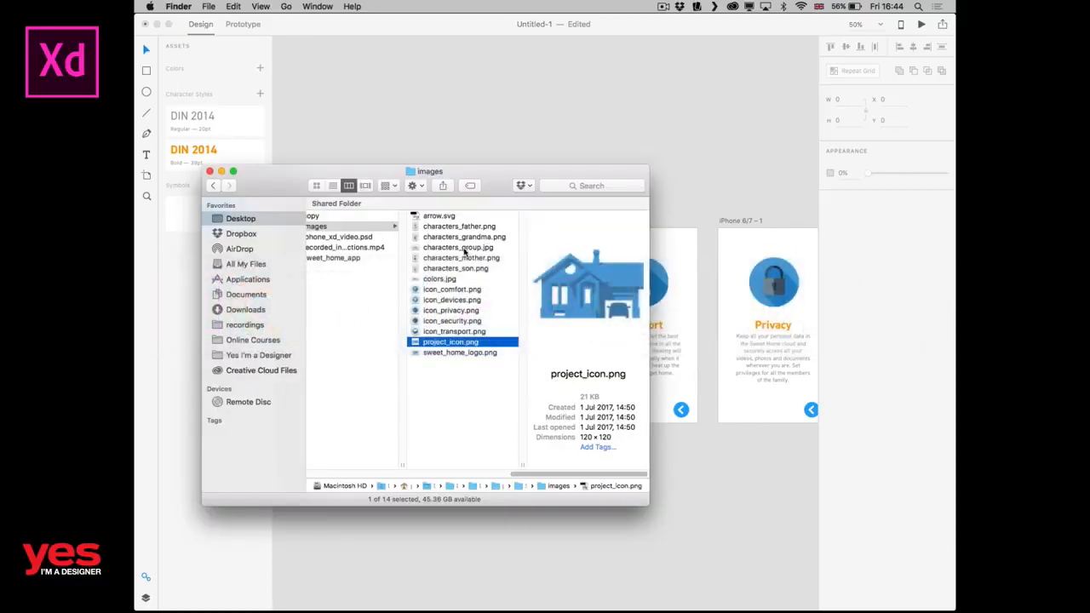
pyautogui.click(454, 151)
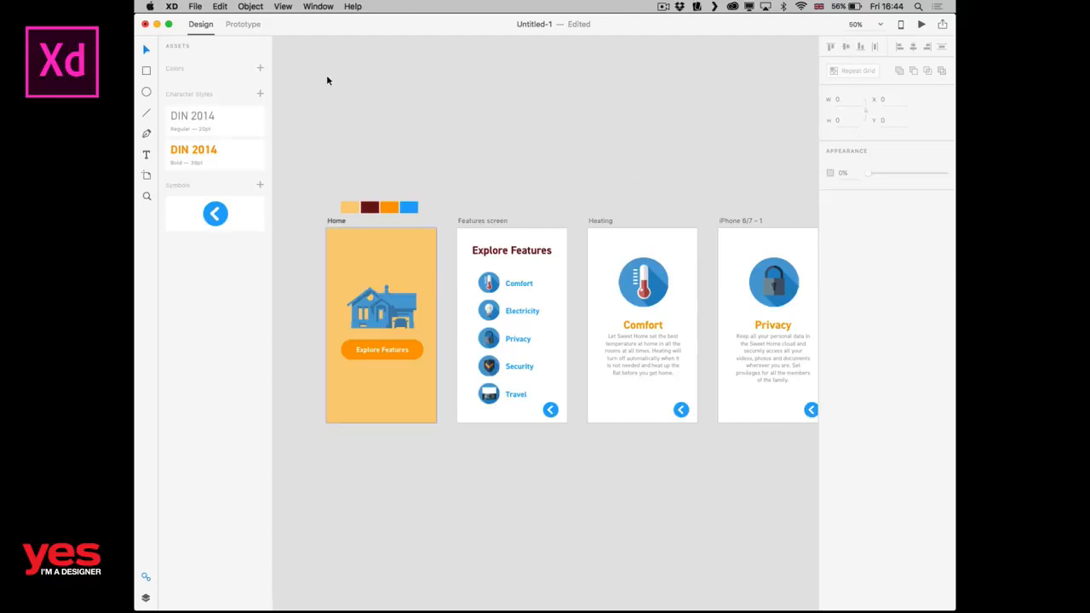
# Try the saved swatches as the Home artboard's background fill and set it to white, #FFFFFF.
pyautogui.click(361, 267)
pyautogui.click(848, 250)
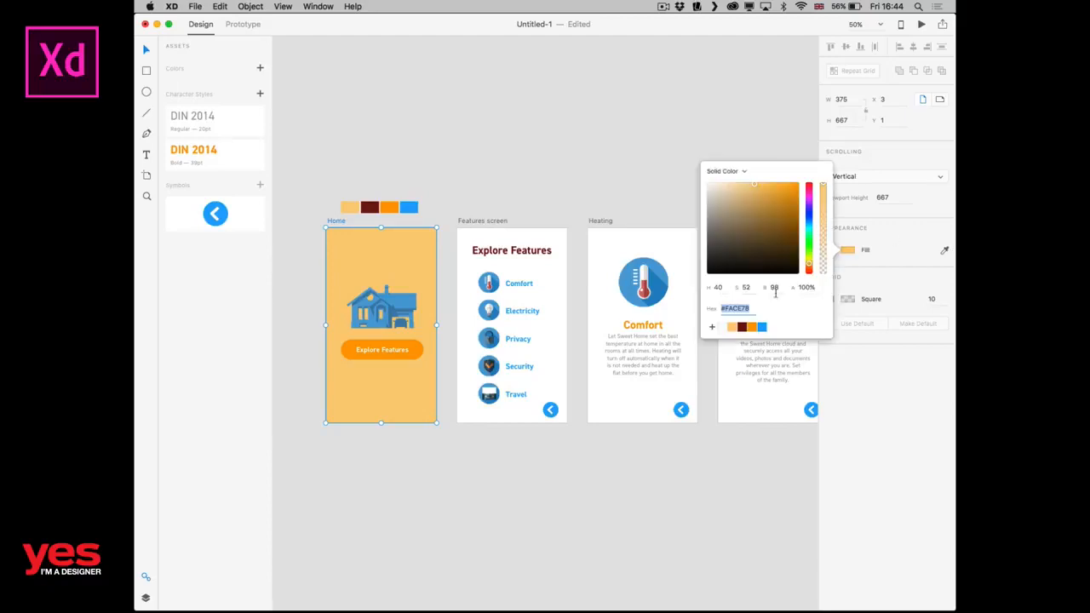
pyautogui.click(763, 327)
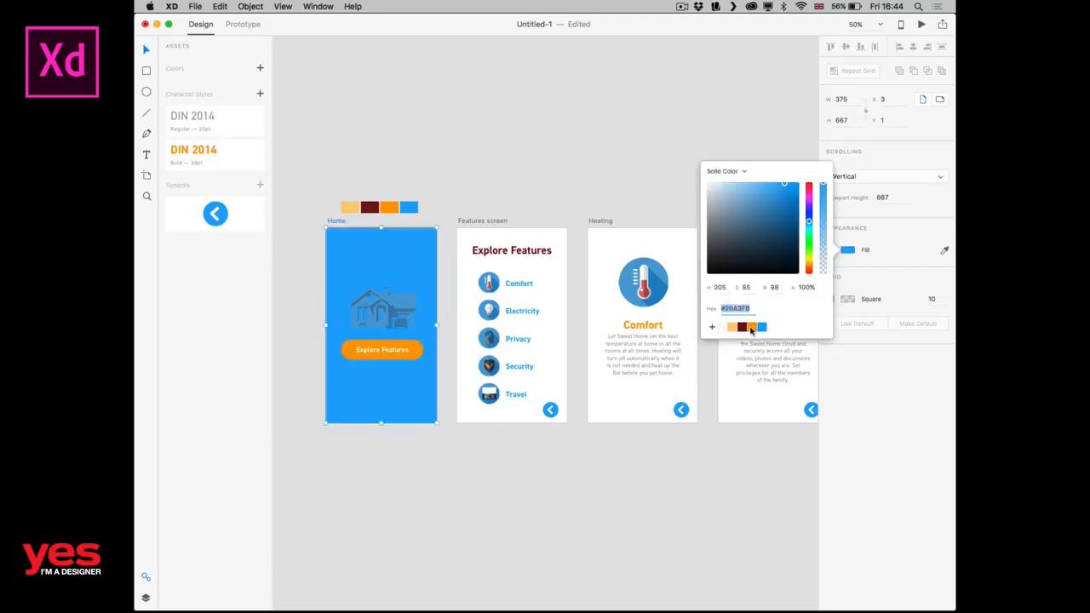
pyautogui.click(742, 327)
pyautogui.click(724, 335)
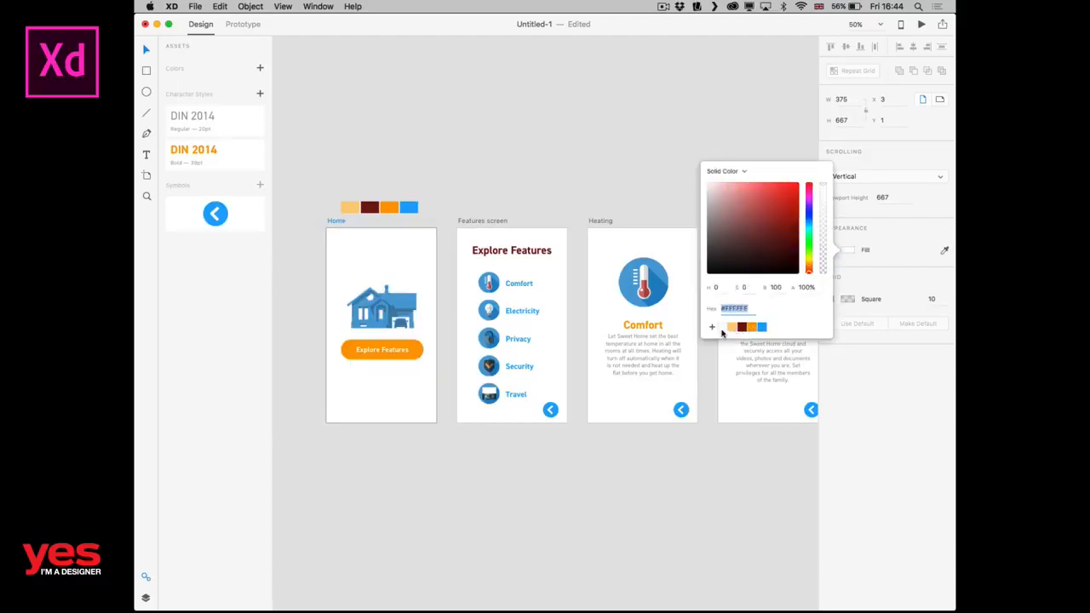
pyautogui.click(506, 167)
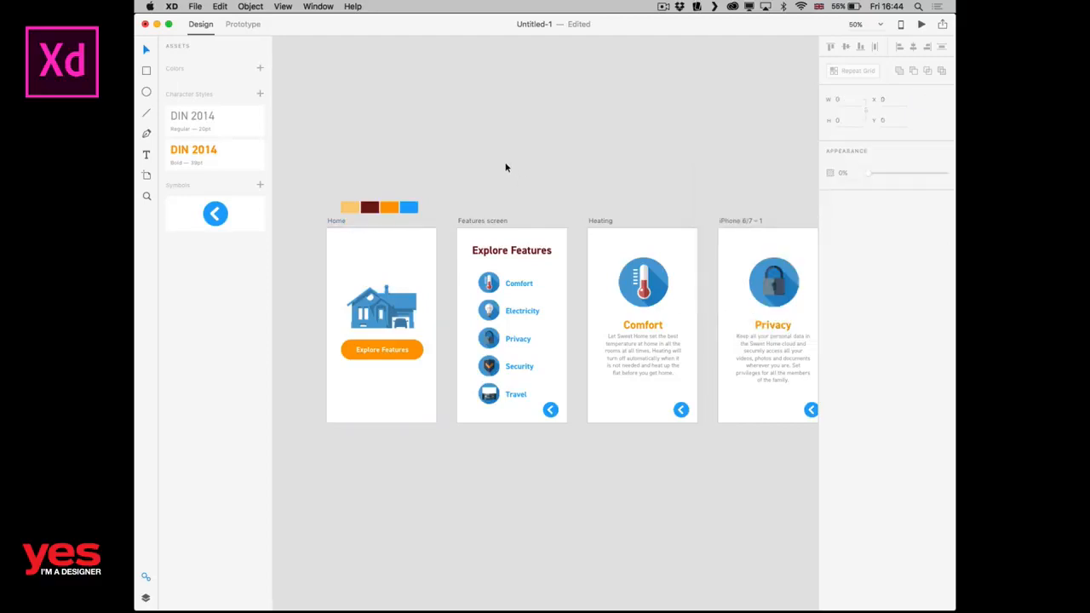
# Share the Sweet Home prototype again by updating its existing link, and view the embed code.
pyautogui.click(942, 25)
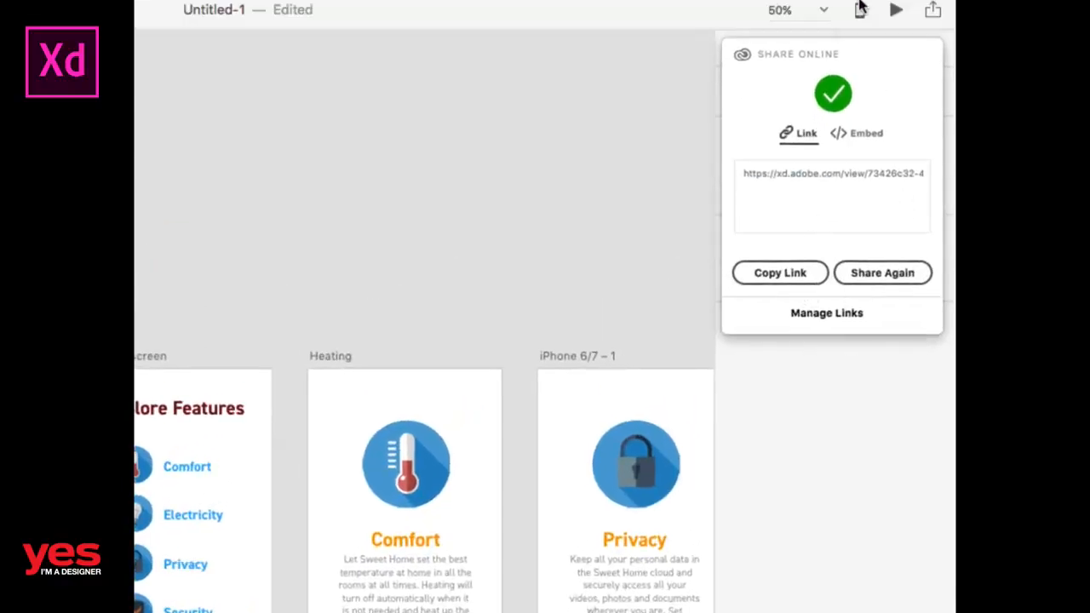
pyautogui.click(870, 309)
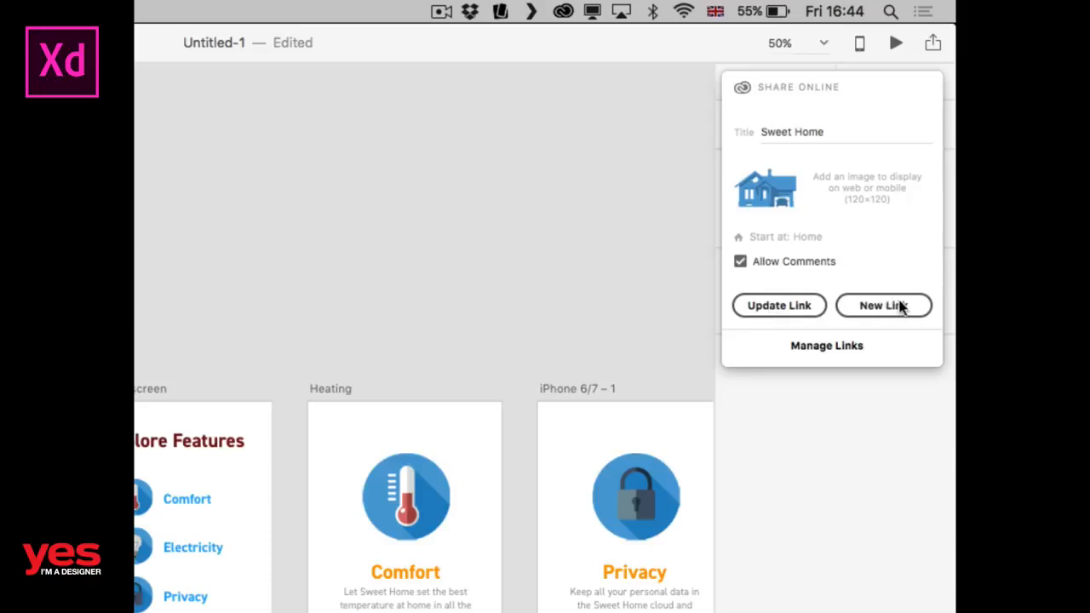
pyautogui.click(772, 308)
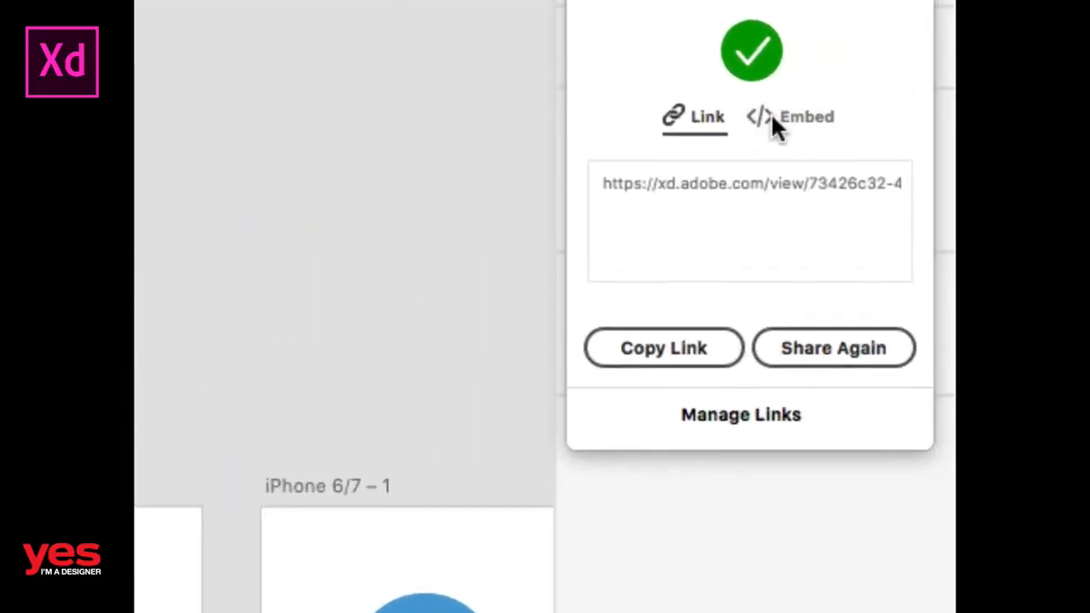
pyautogui.click(795, 120)
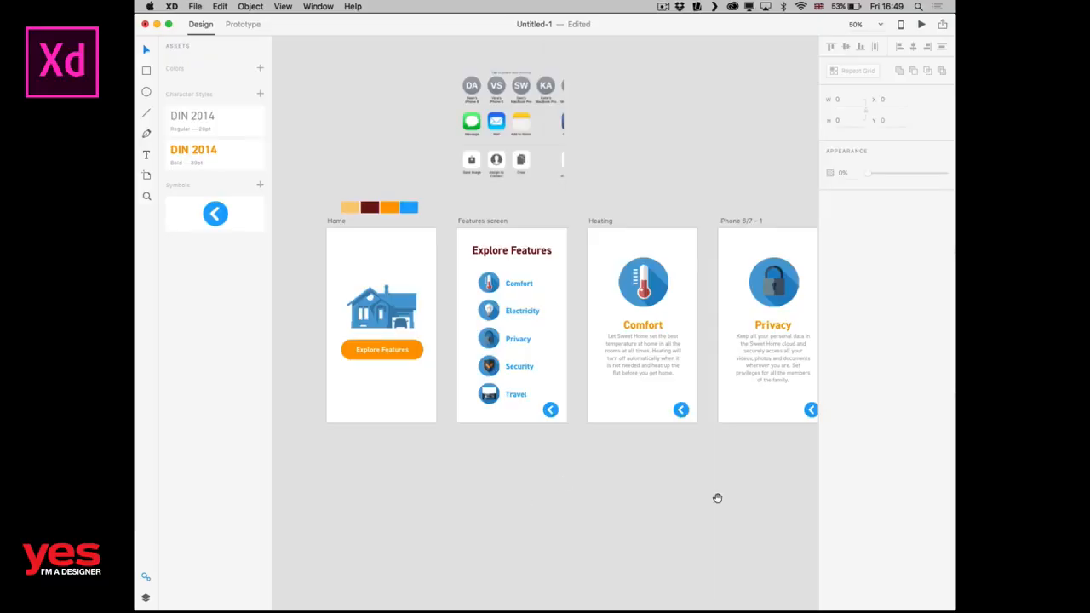
pyautogui.moveTo(718, 499)
pyautogui.mouseDown()
pyautogui.moveTo(542, 485)
pyautogui.moveTo(718, 491)
pyautogui.mouseUp()
# Extend the Features screen artboard downward to a height of about 872, keeping its top edge in place.
pyautogui.press('a')
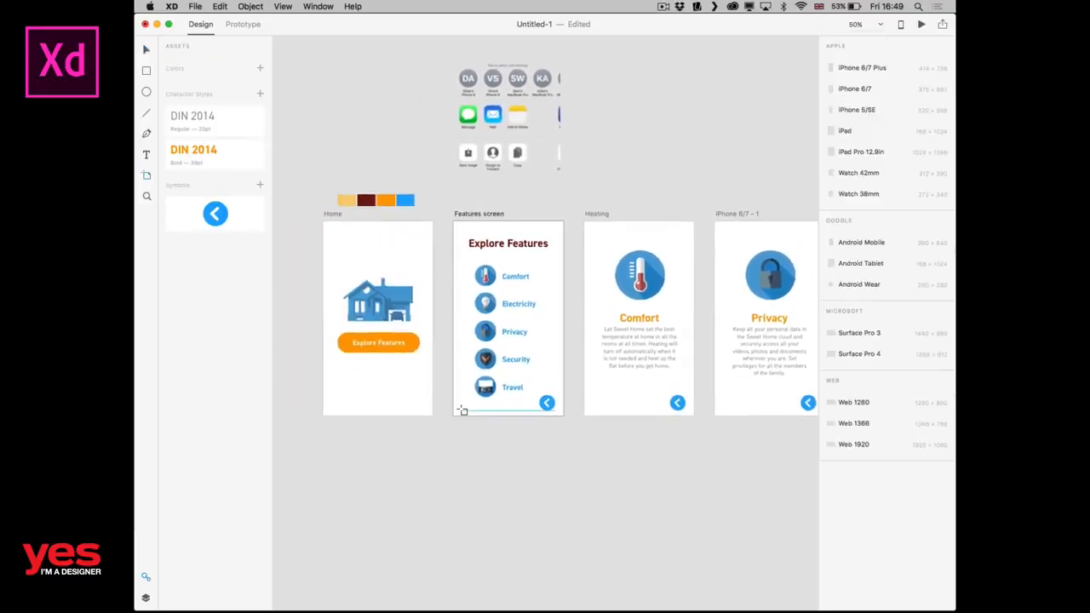
pyautogui.press('v')
pyautogui.doubleClick(462, 414)
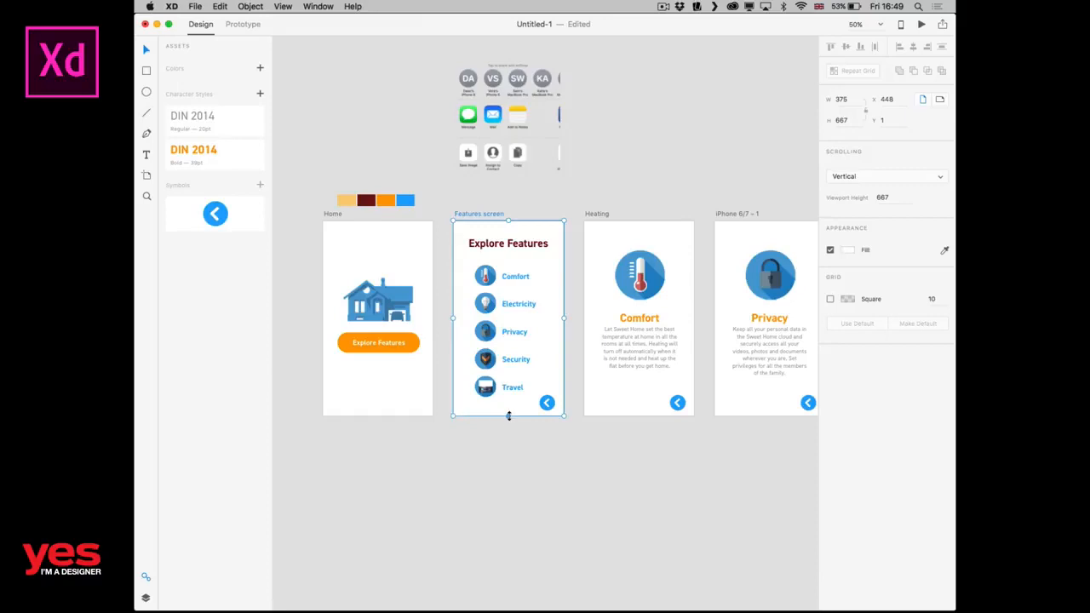
pyautogui.moveTo(509, 416); pyautogui.dragTo(509, 475)
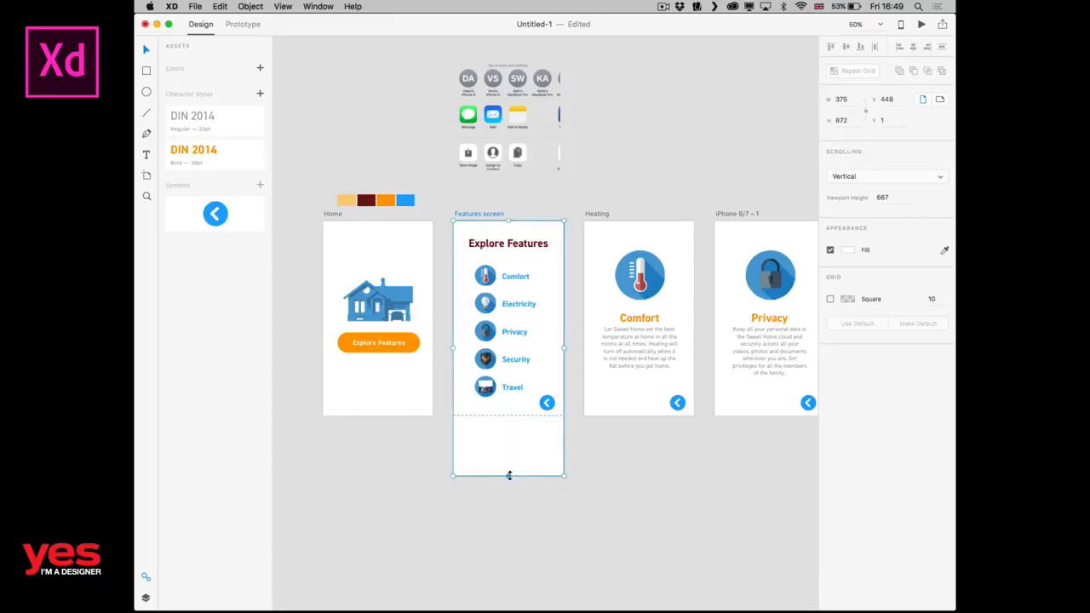
# Copy the Home screen's house image onto the extended lower area of the Features screen, at about X 65, Y 650.
pyautogui.press('super+1')
pyautogui.scroll(-5, 470, 509)
pyautogui.hscroll(-2, 470, 509)
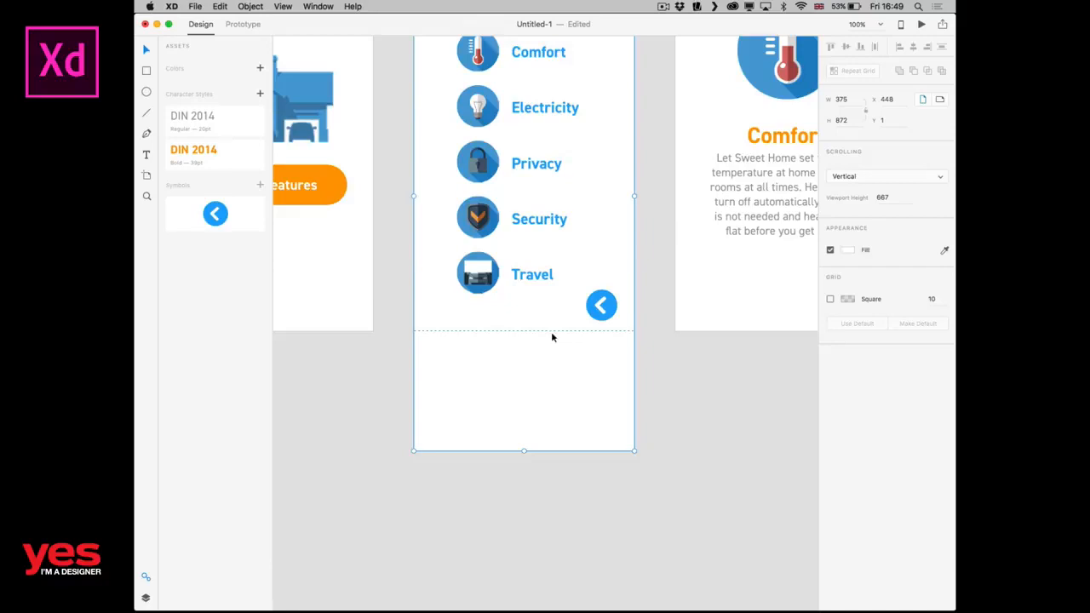
pyautogui.click(502, 427)
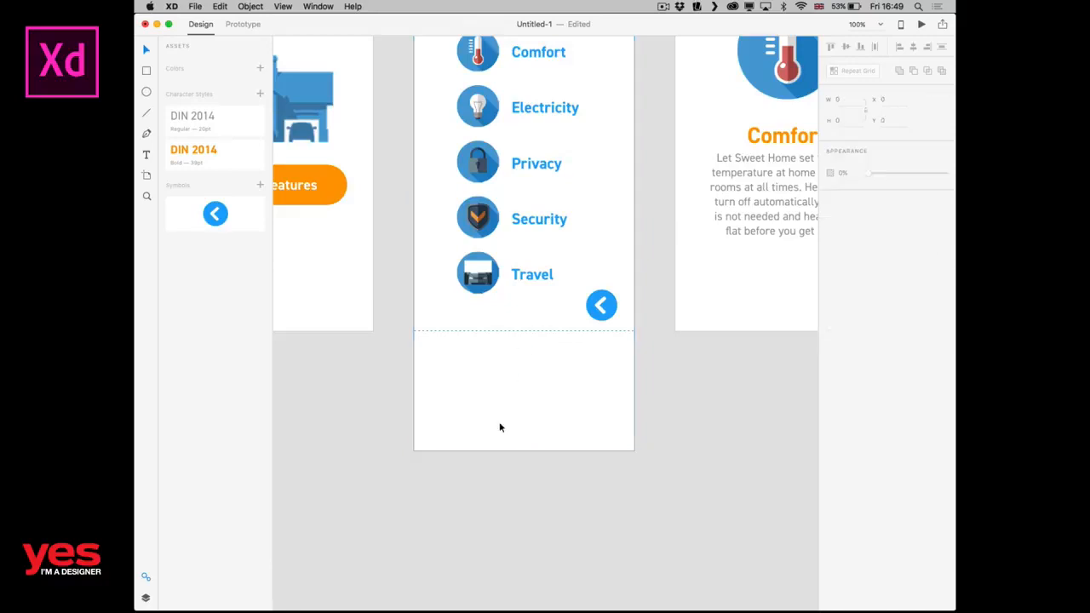
pyautogui.click(329, 198)
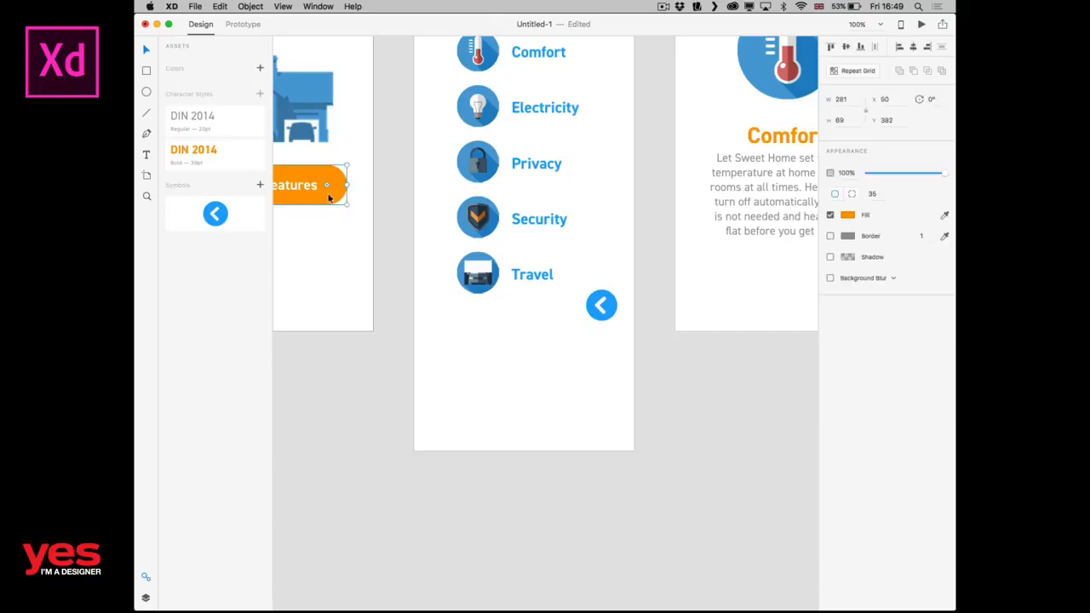
pyautogui.click(303, 96)
pyautogui.moveTo(299, 92); pyautogui.dragTo(561, 384)
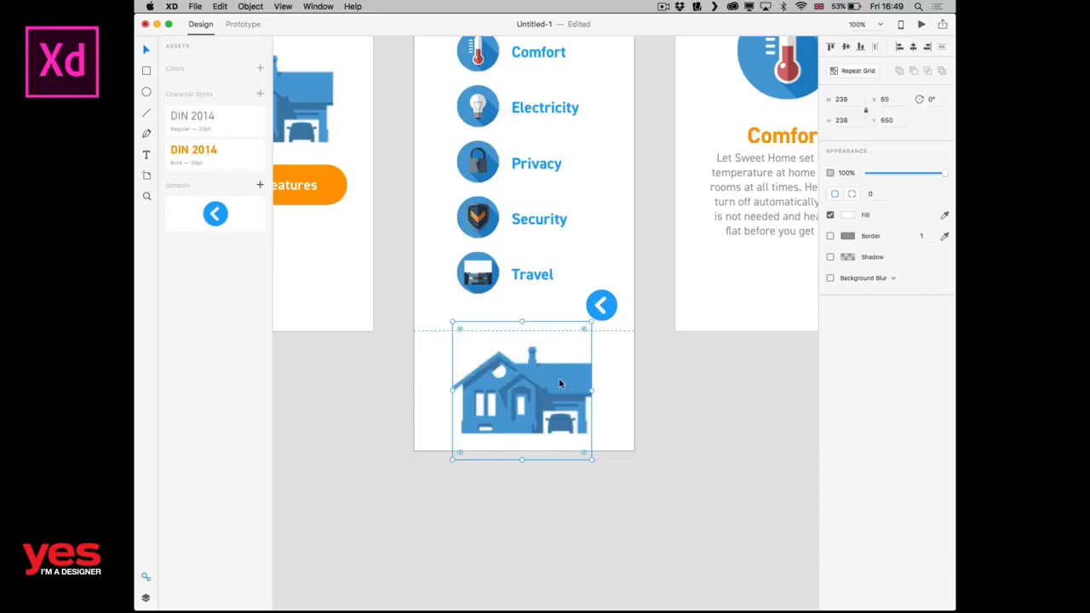
pyautogui.click(631, 404)
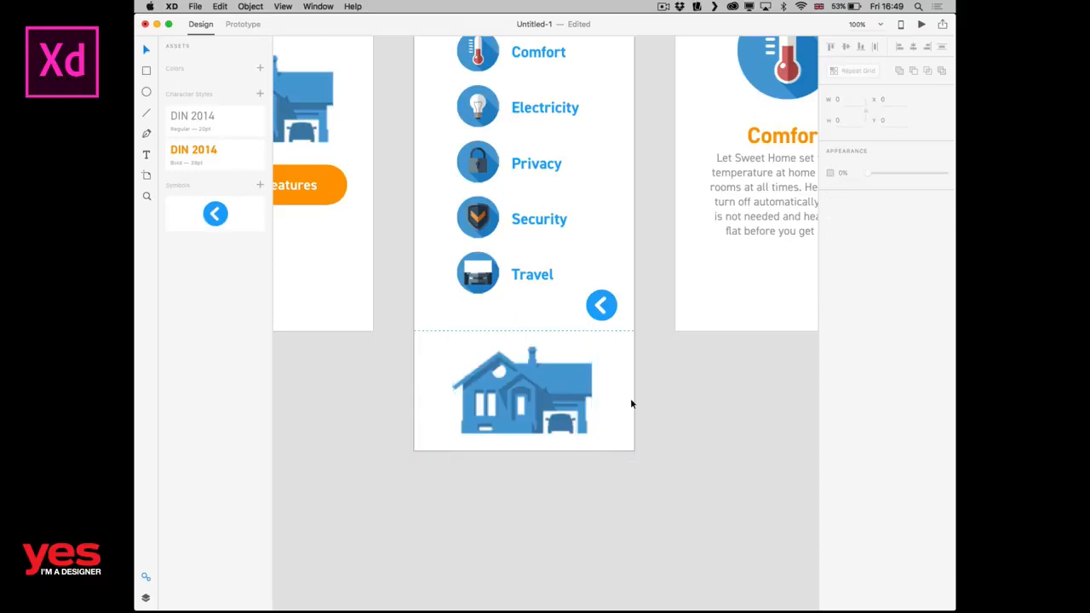